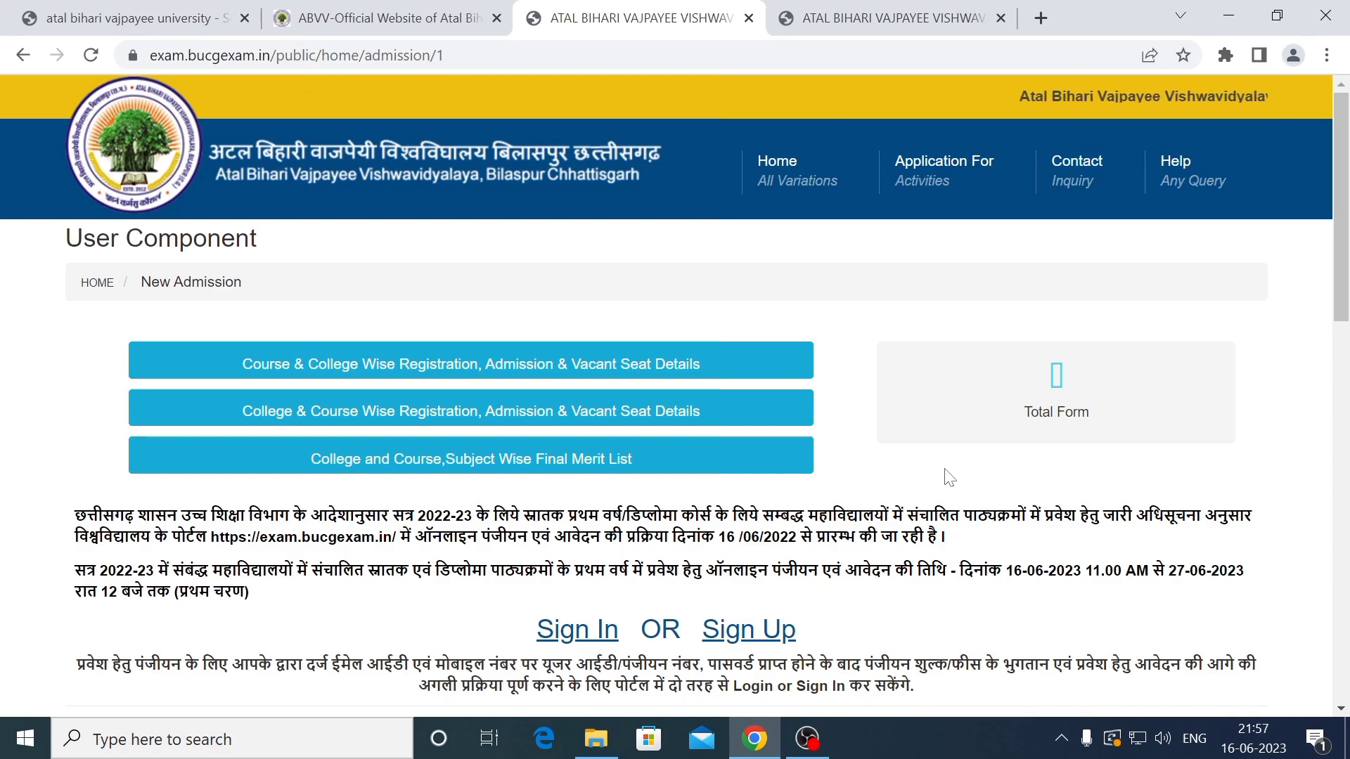
- Open the new-applicant Sign Up section of the admission portal
double_click(440, 55)
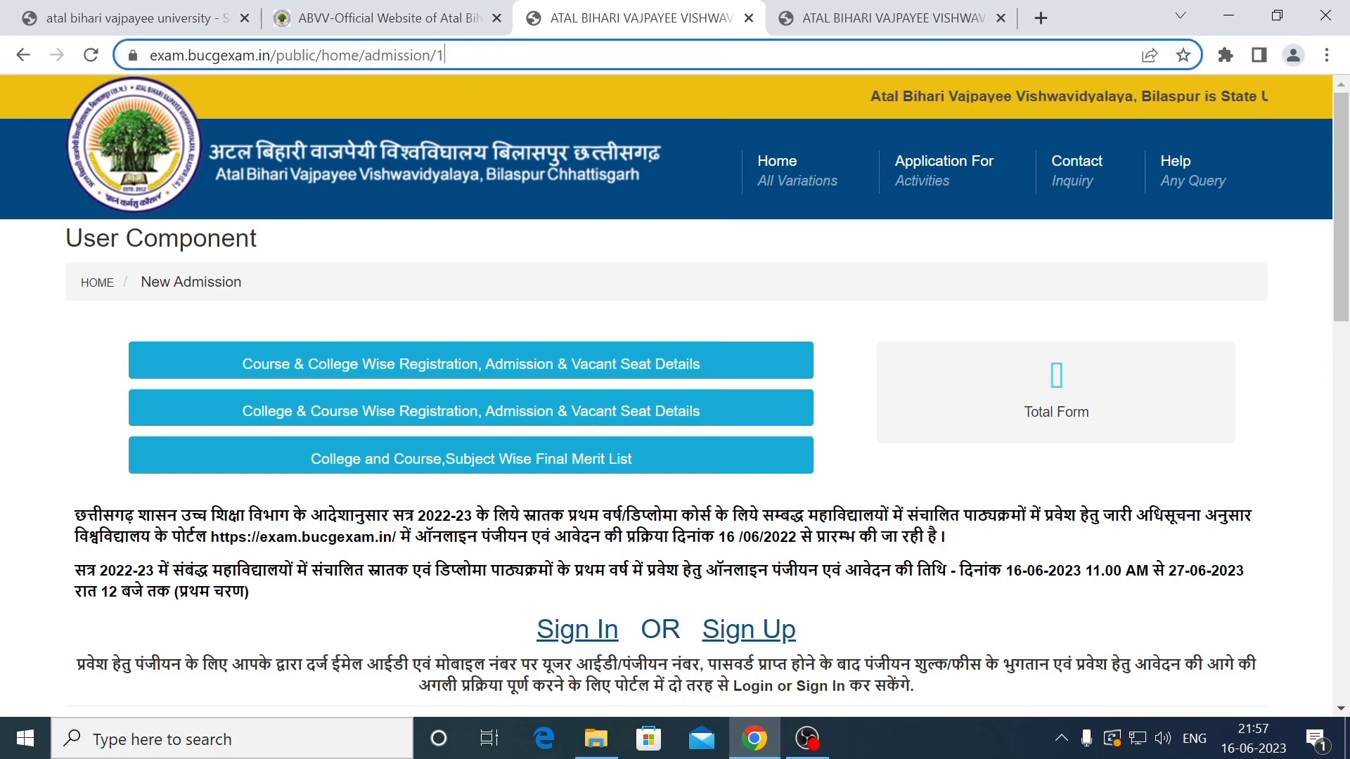
drag(485, 56, 148, 55)
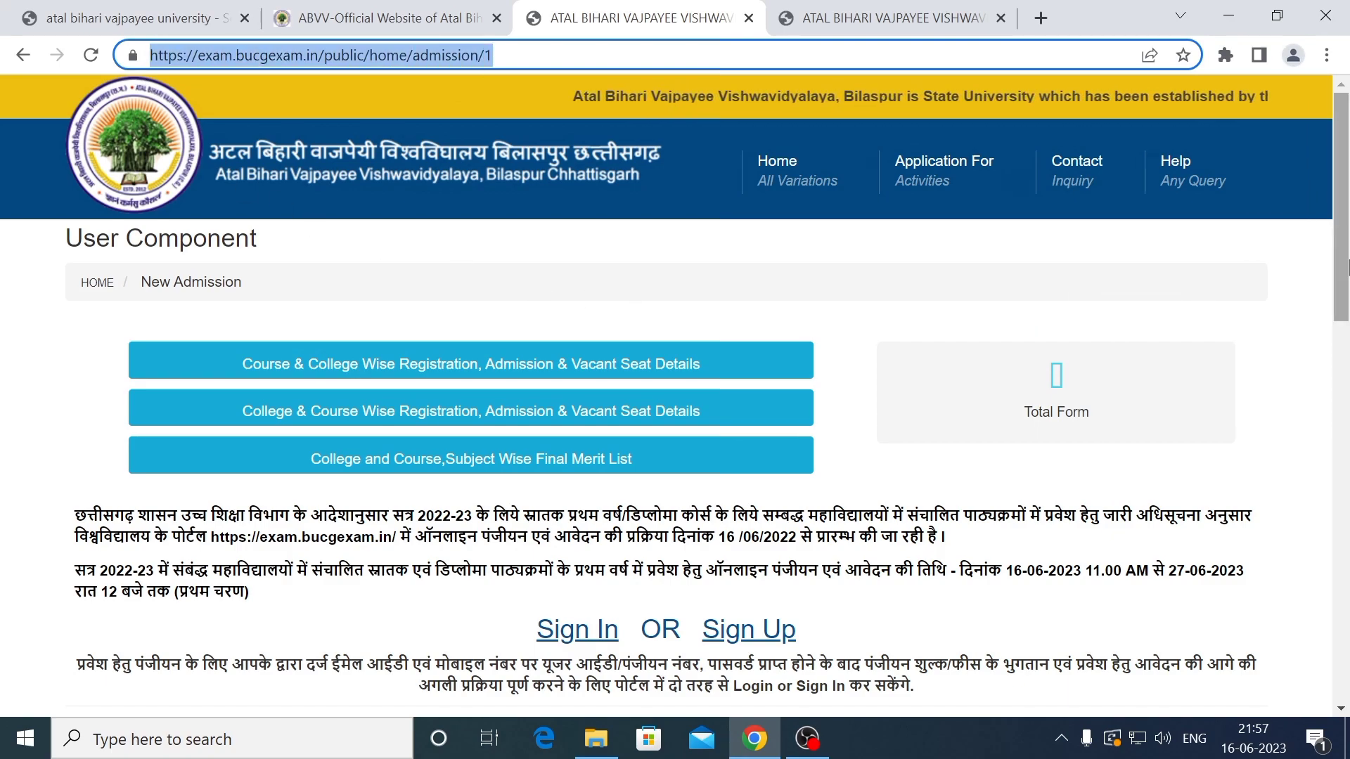
scroll(1323, 281, down, 4)
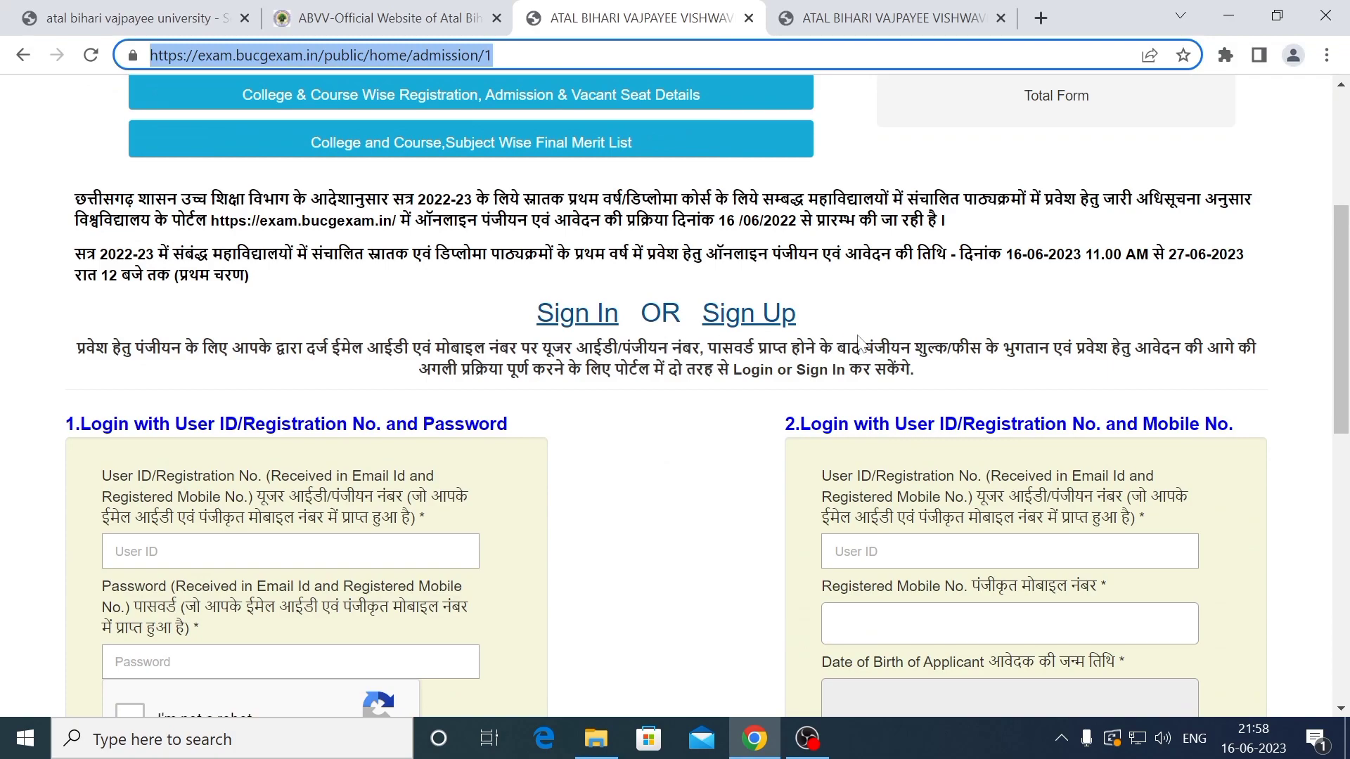
scroll(860, 344, down, 3)
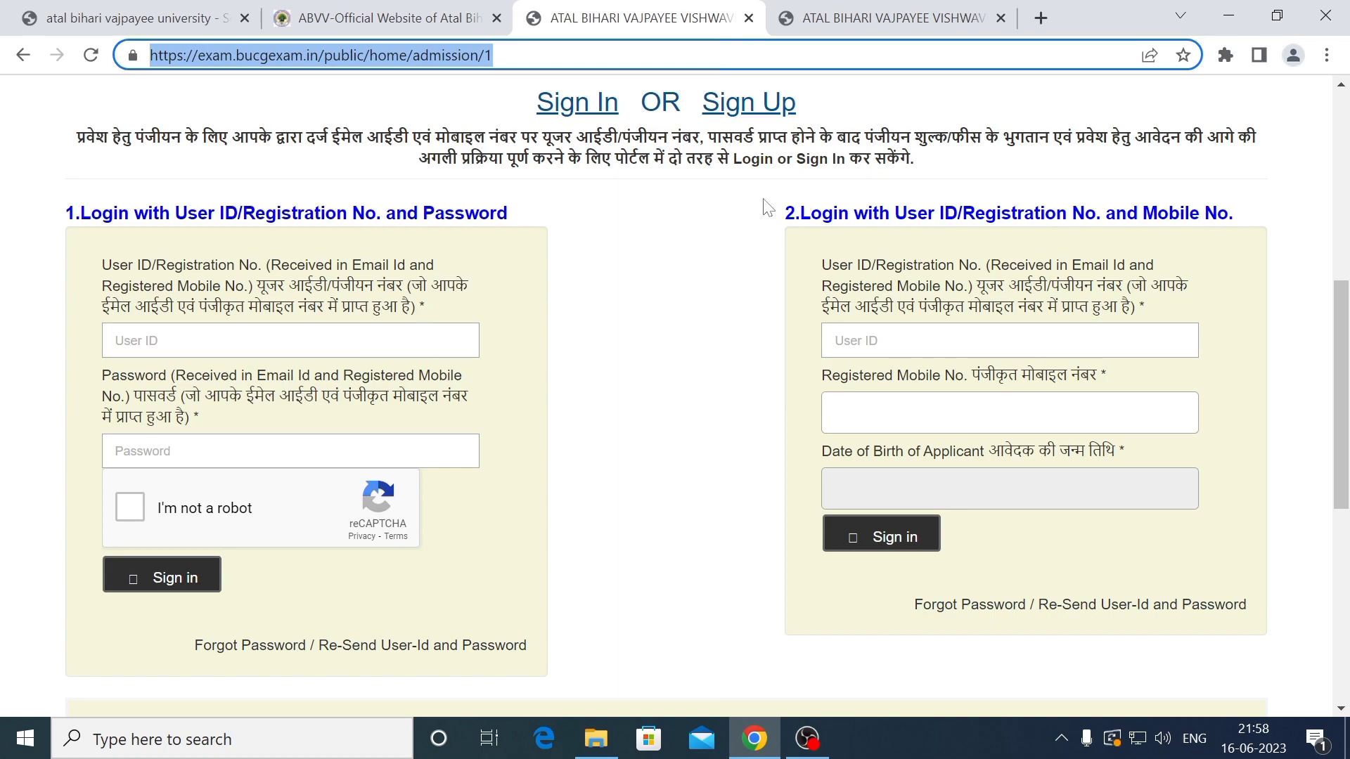
click(763, 106)
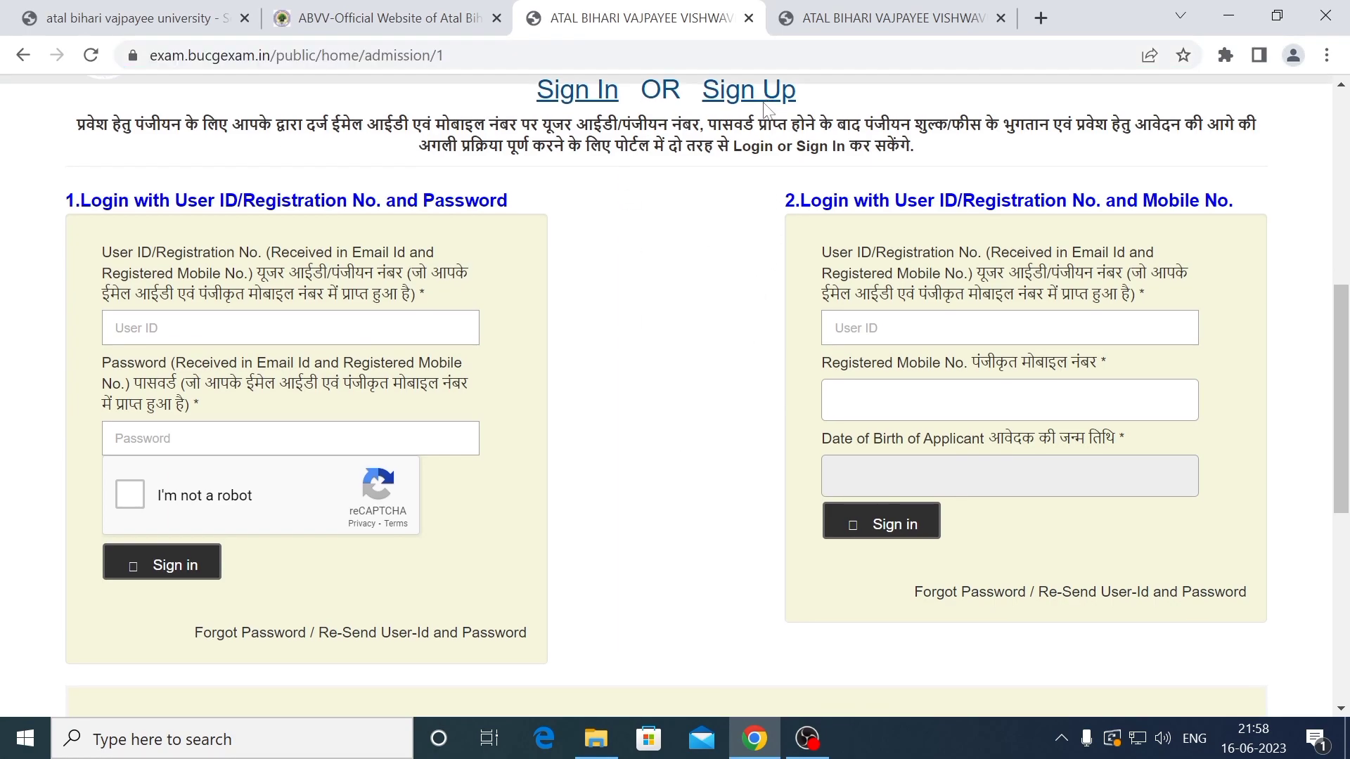
scroll(765, 113, down, 2)
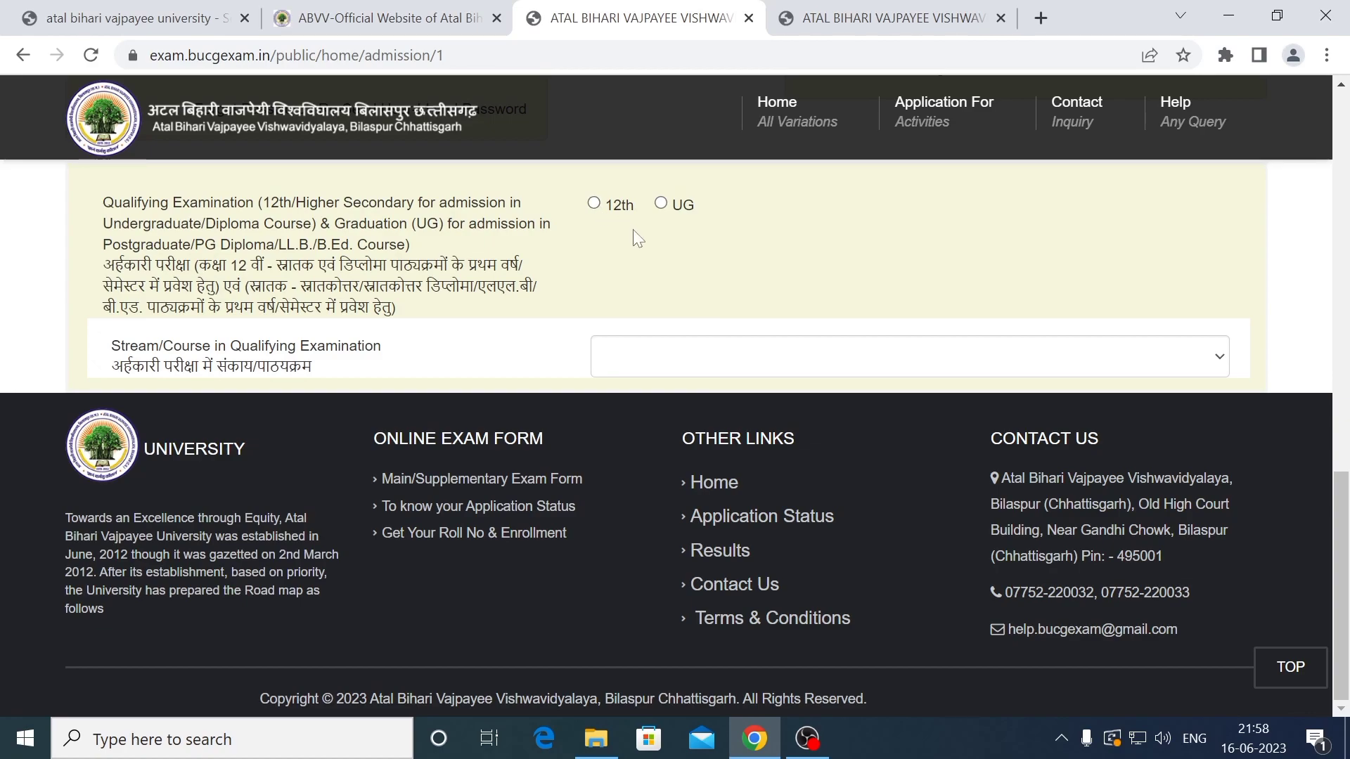
- Choose 12th qualification and Commerce stream, and answer No to the 2022-23 board question
click(594, 204)
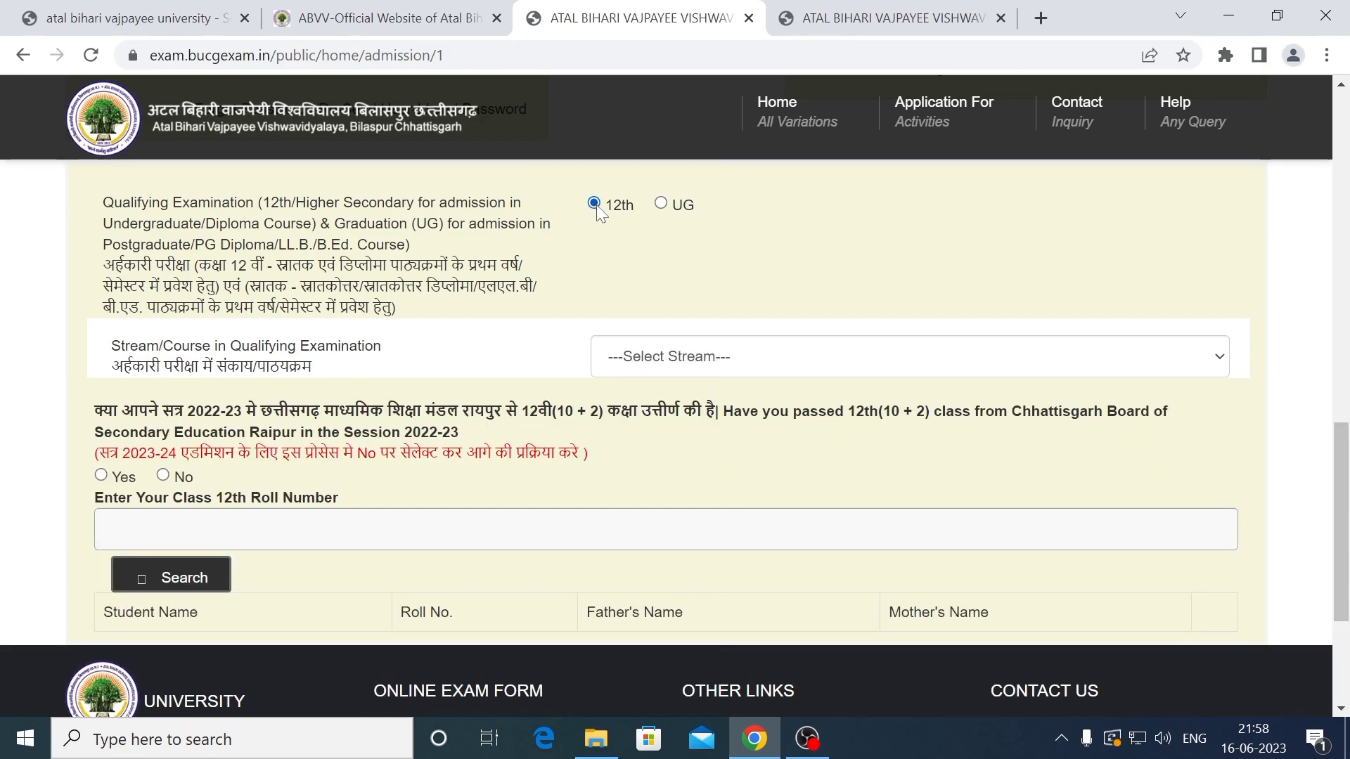
click(643, 363)
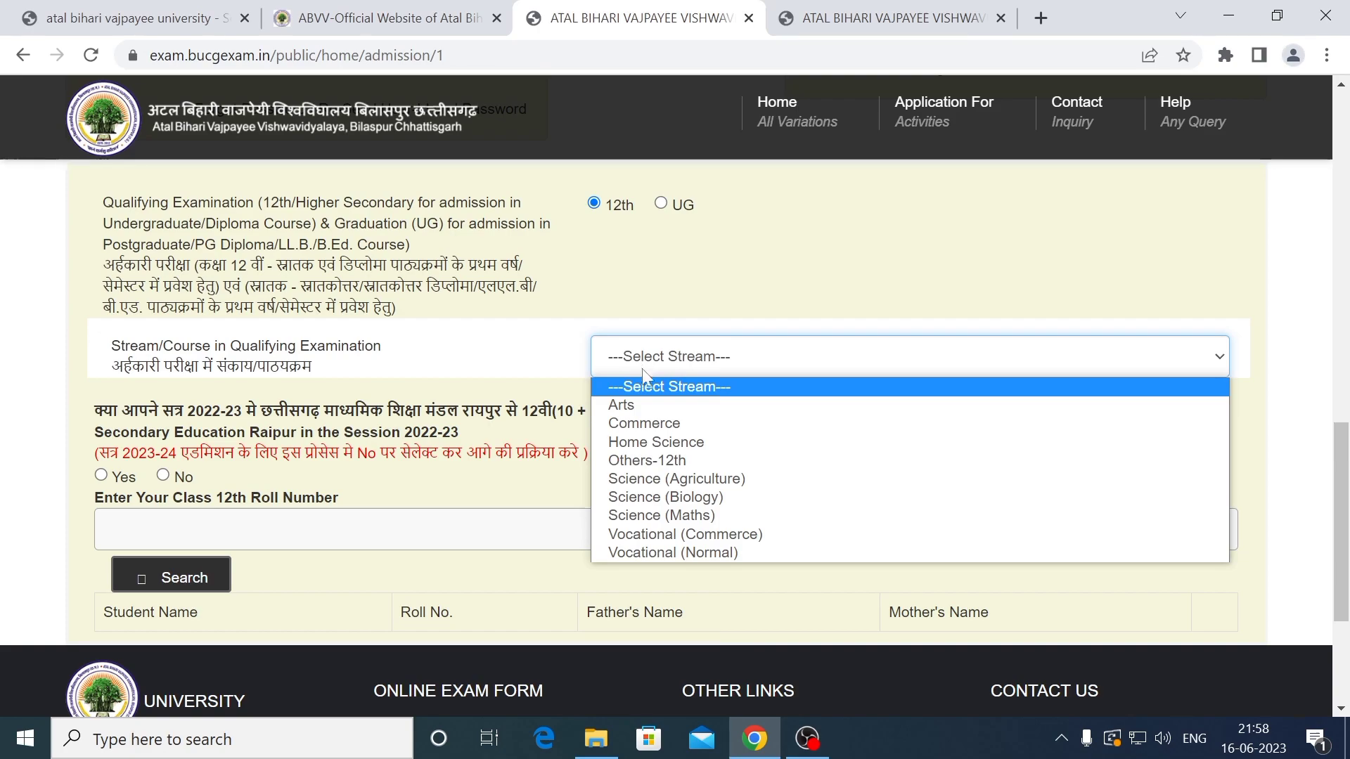
click(644, 425)
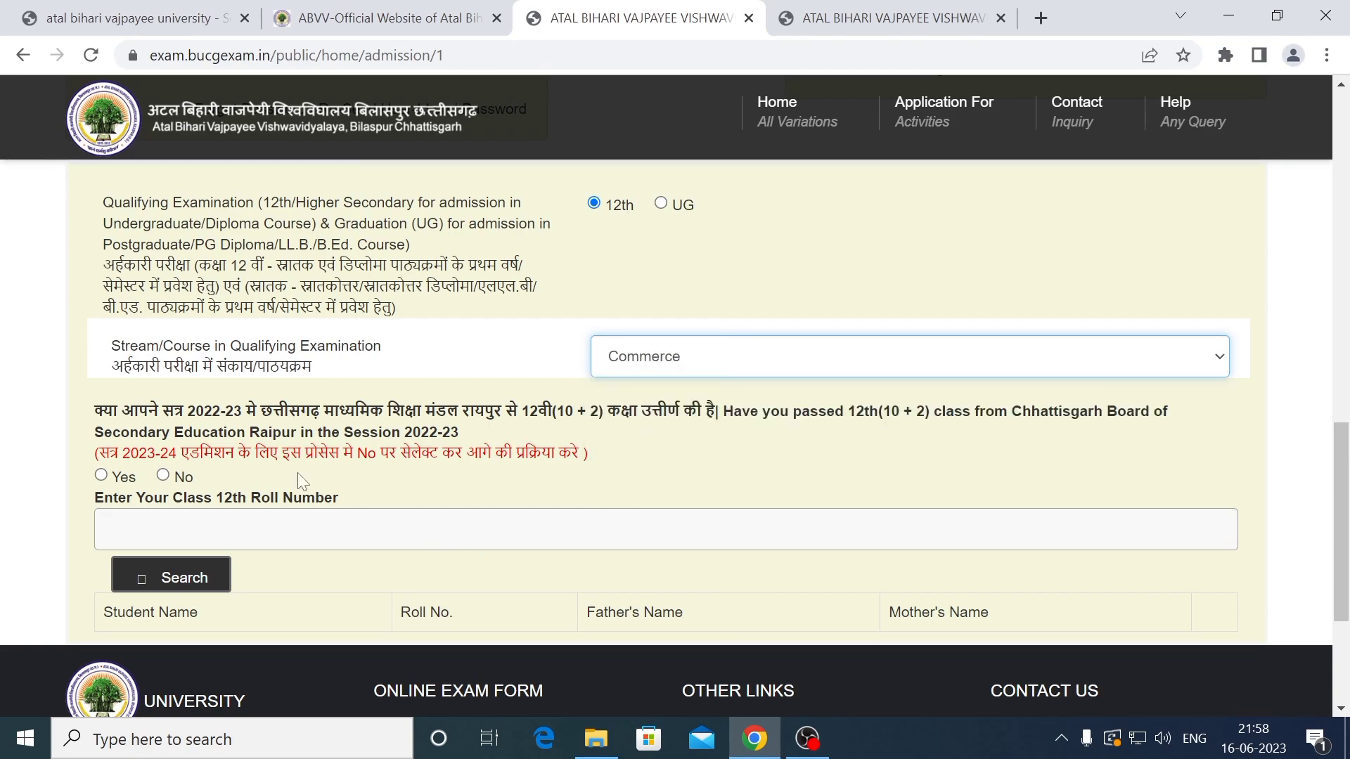
click(665, 530)
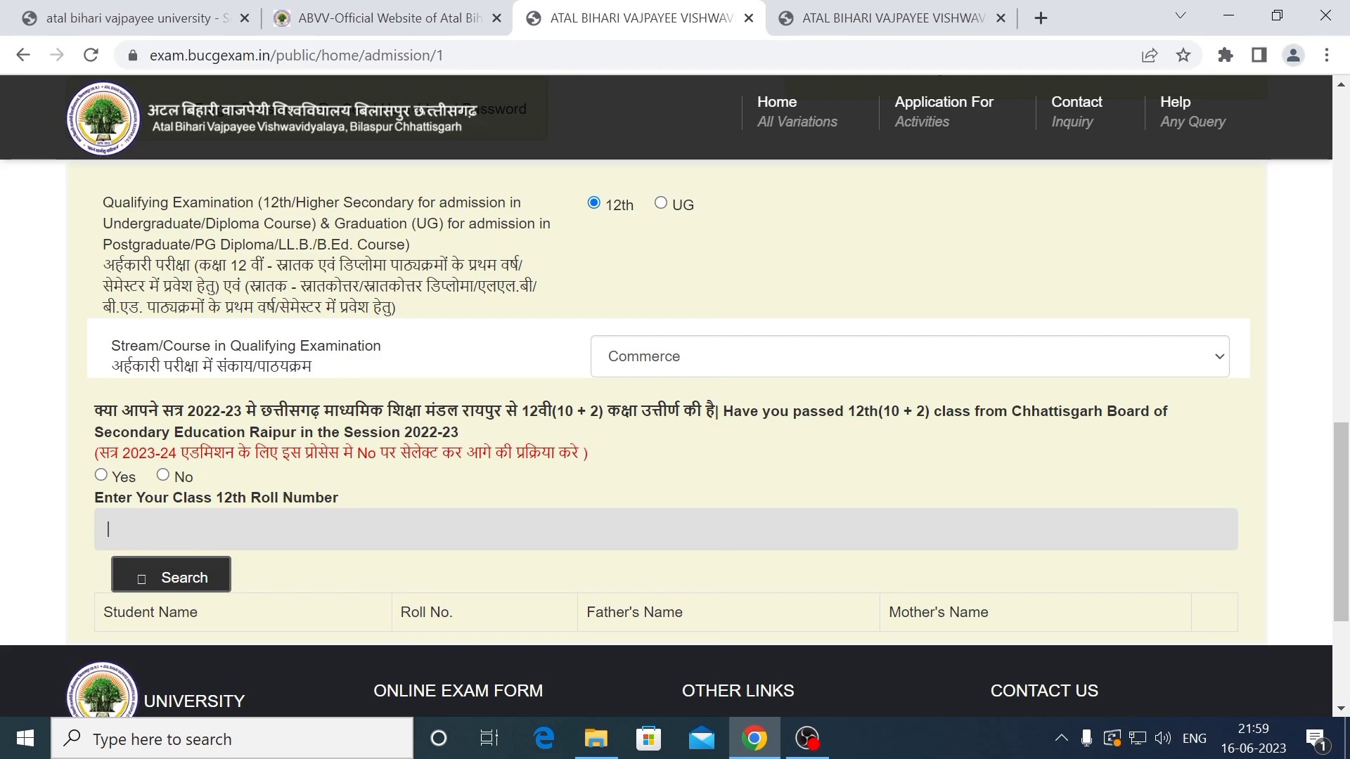
click(164, 476)
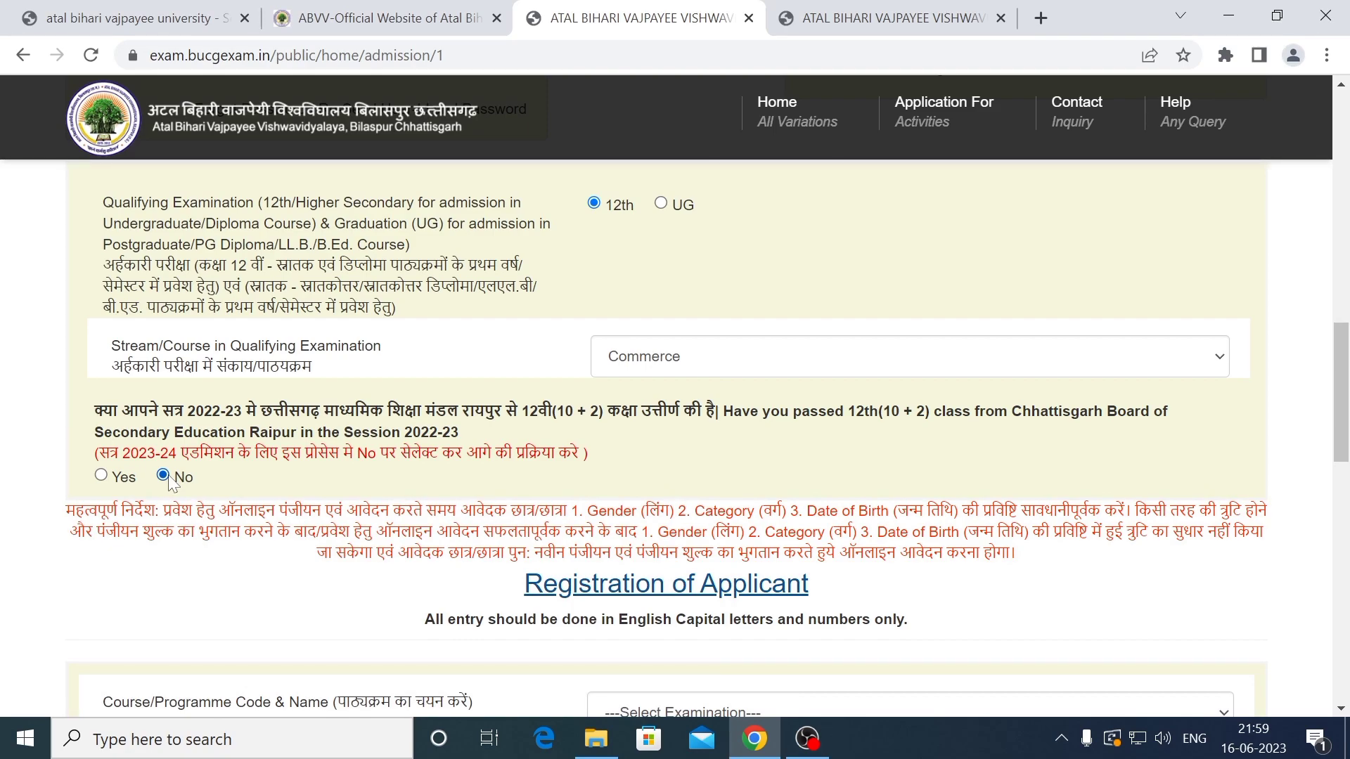
- Select the course 007-B.COM PART-I (ONE) (10+2+3)
scroll(317, 524, down, 1)
scroll(546, 670, down, 3)
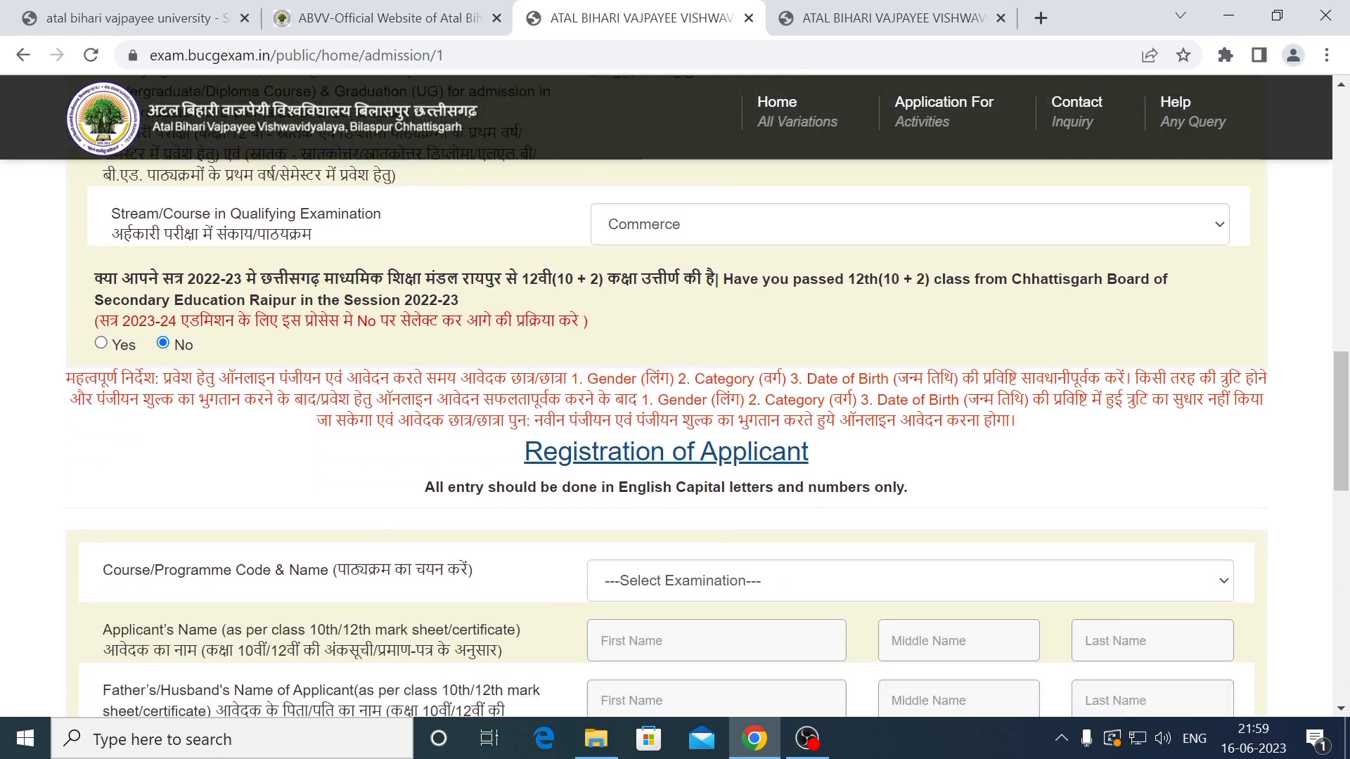
click(656, 412)
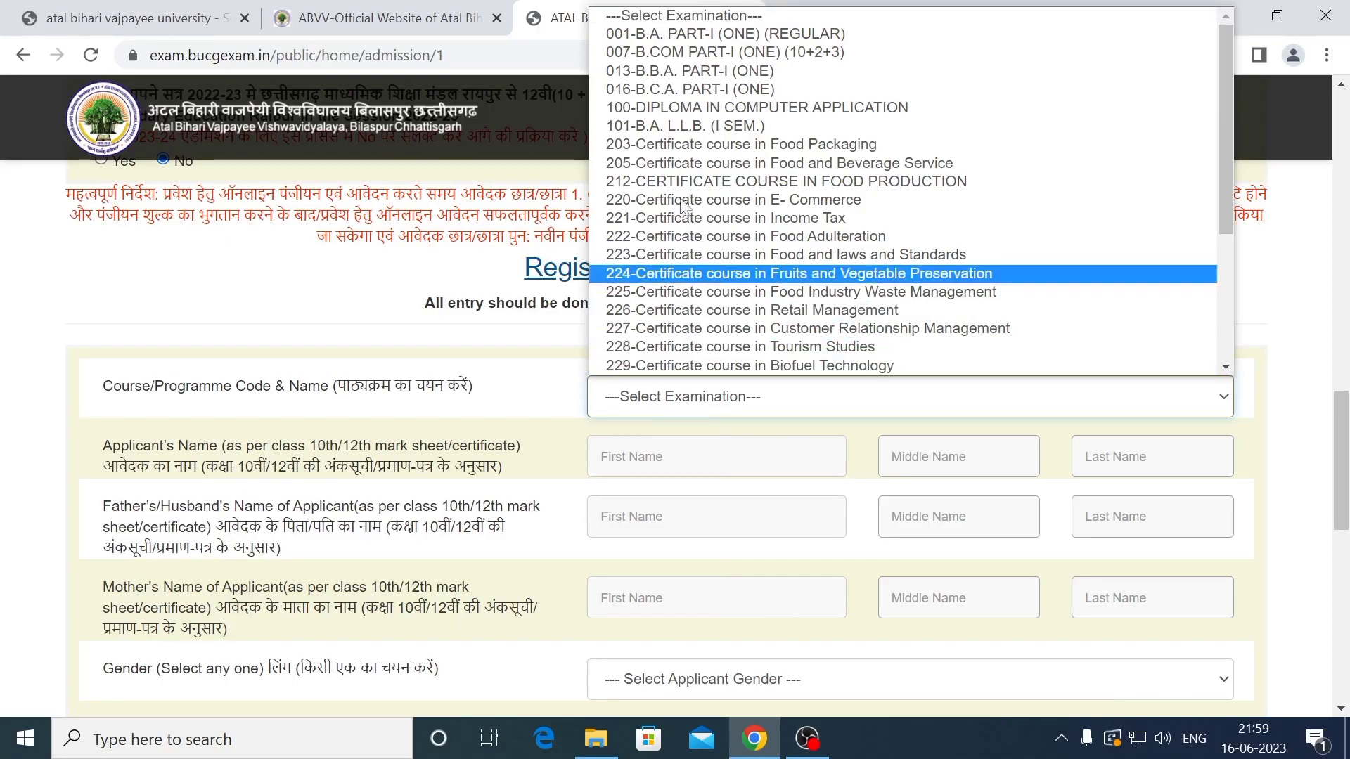
scroll(753, 154, down, 3)
scroll(754, 216, up, 3)
scroll(754, 217, up, 1)
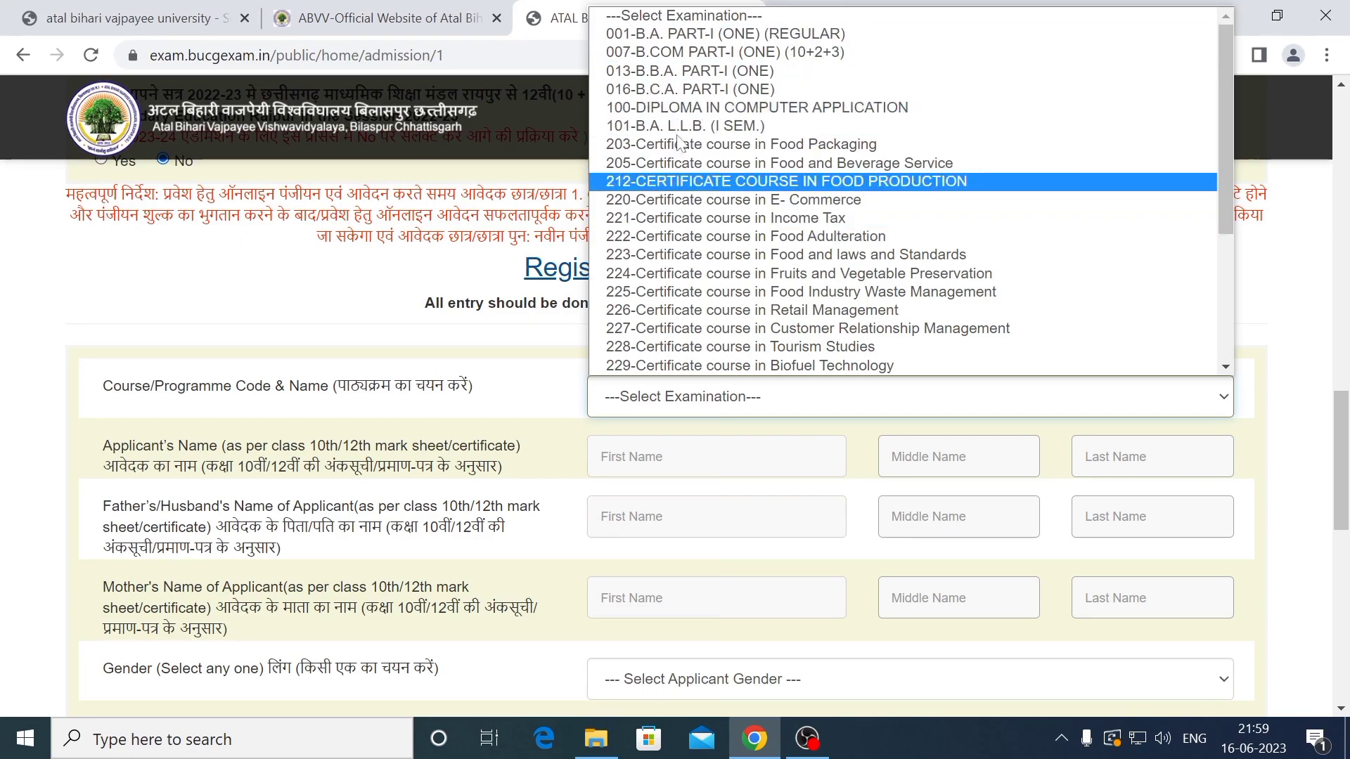
click(669, 51)
scroll(647, 387, down, 1)
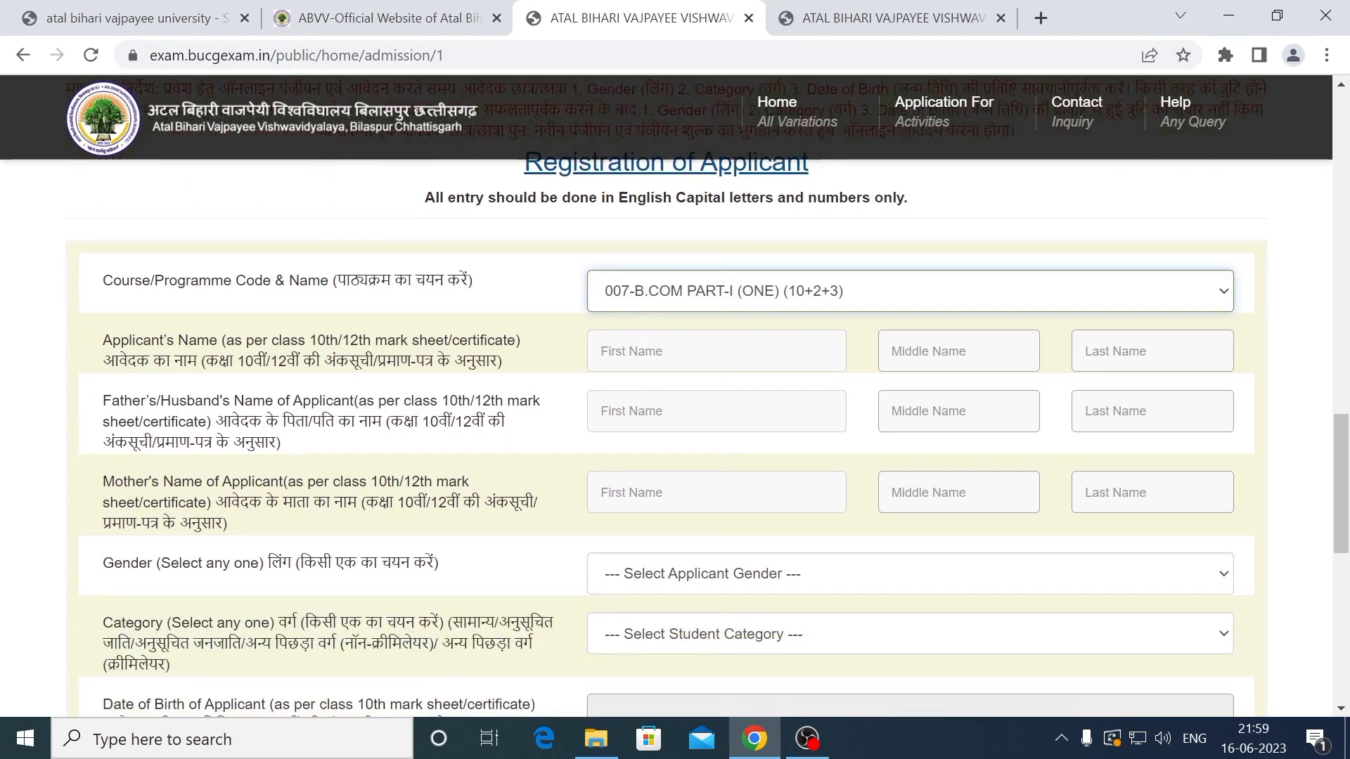
- Enter the applicant's first and last name
click(716, 352)
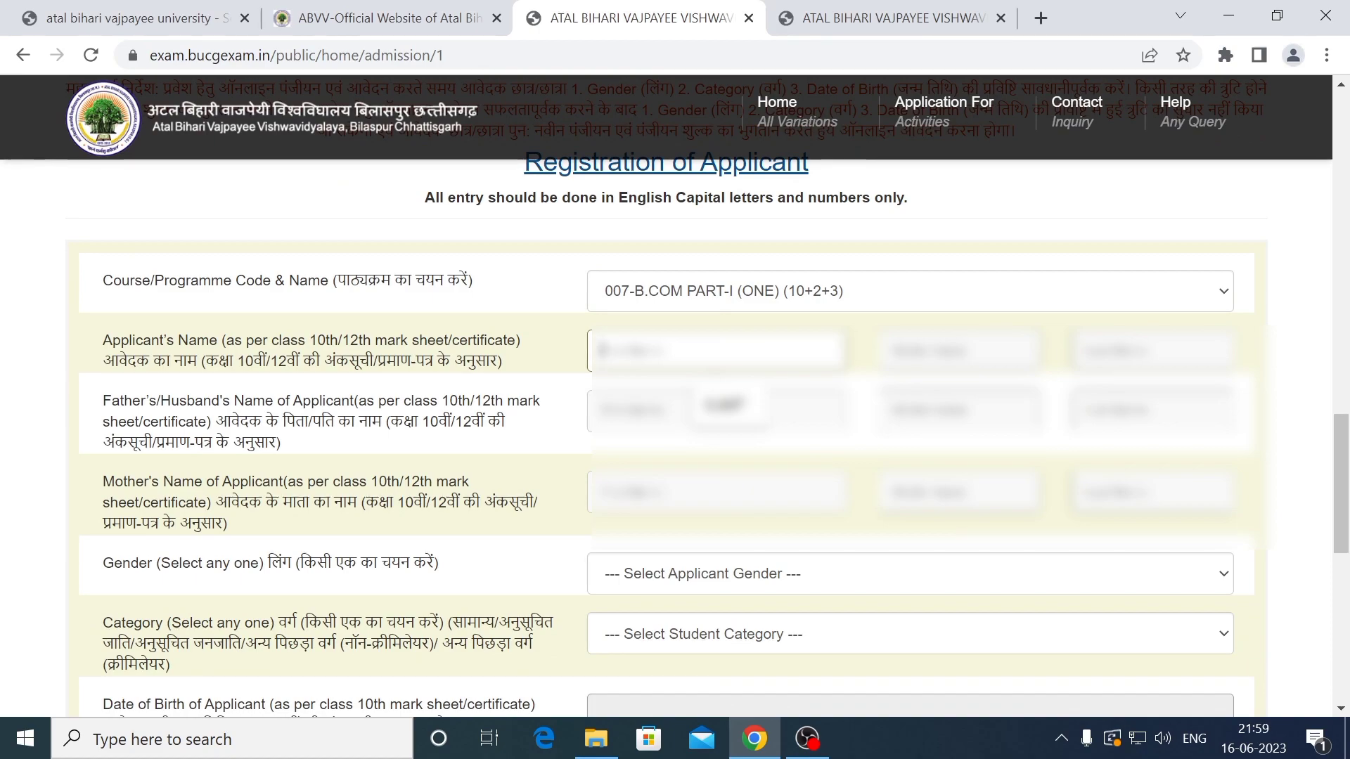
key(Tab)
key(Tab)
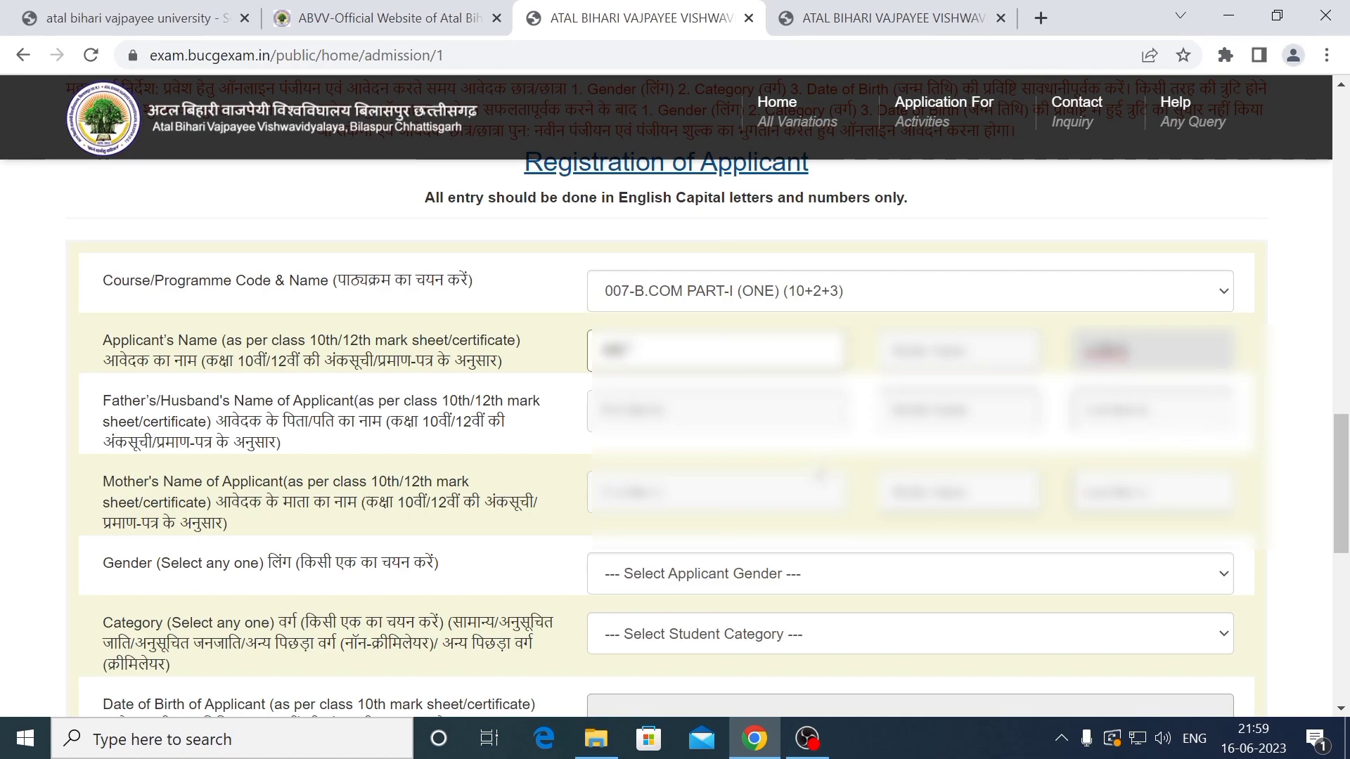
- Fill in the father's and mother's first and last names, using autofill suggestions
key(Tab)
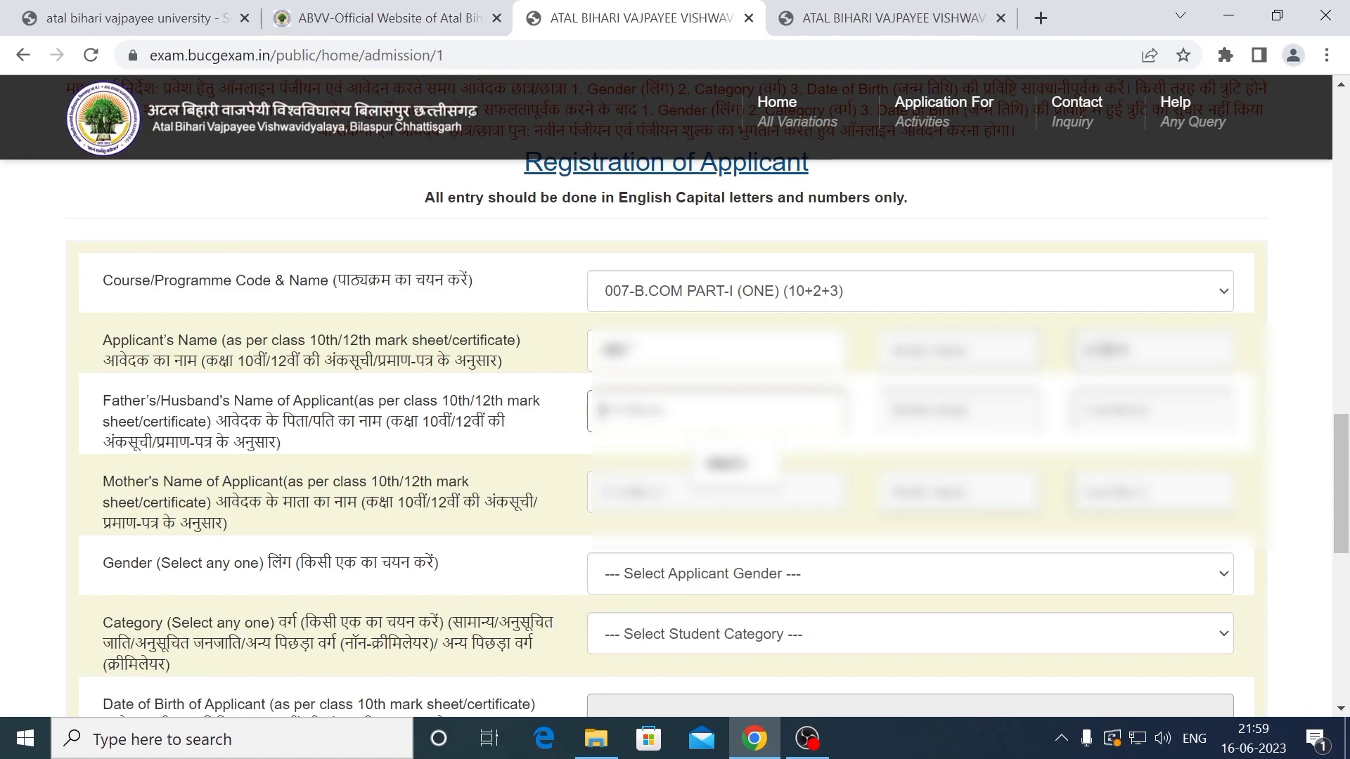
click(735, 463)
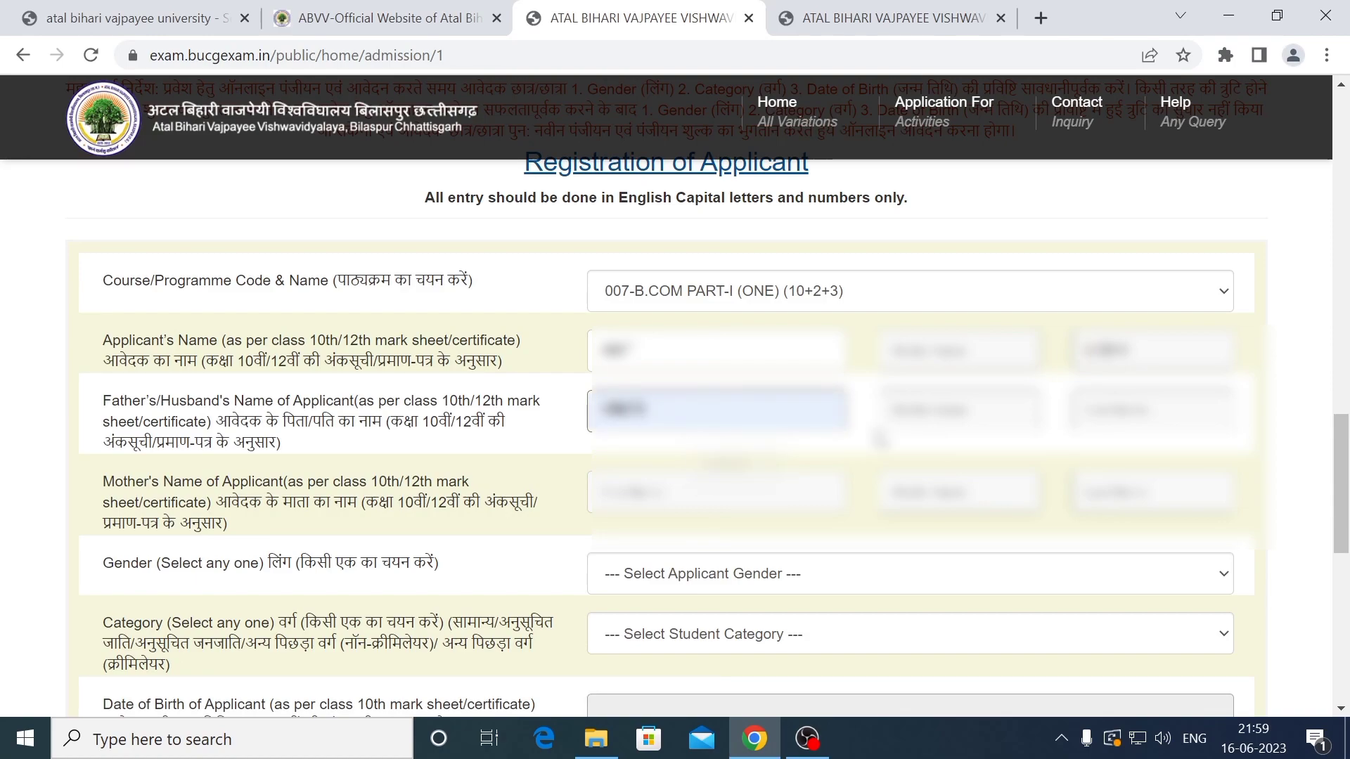
click(1141, 413)
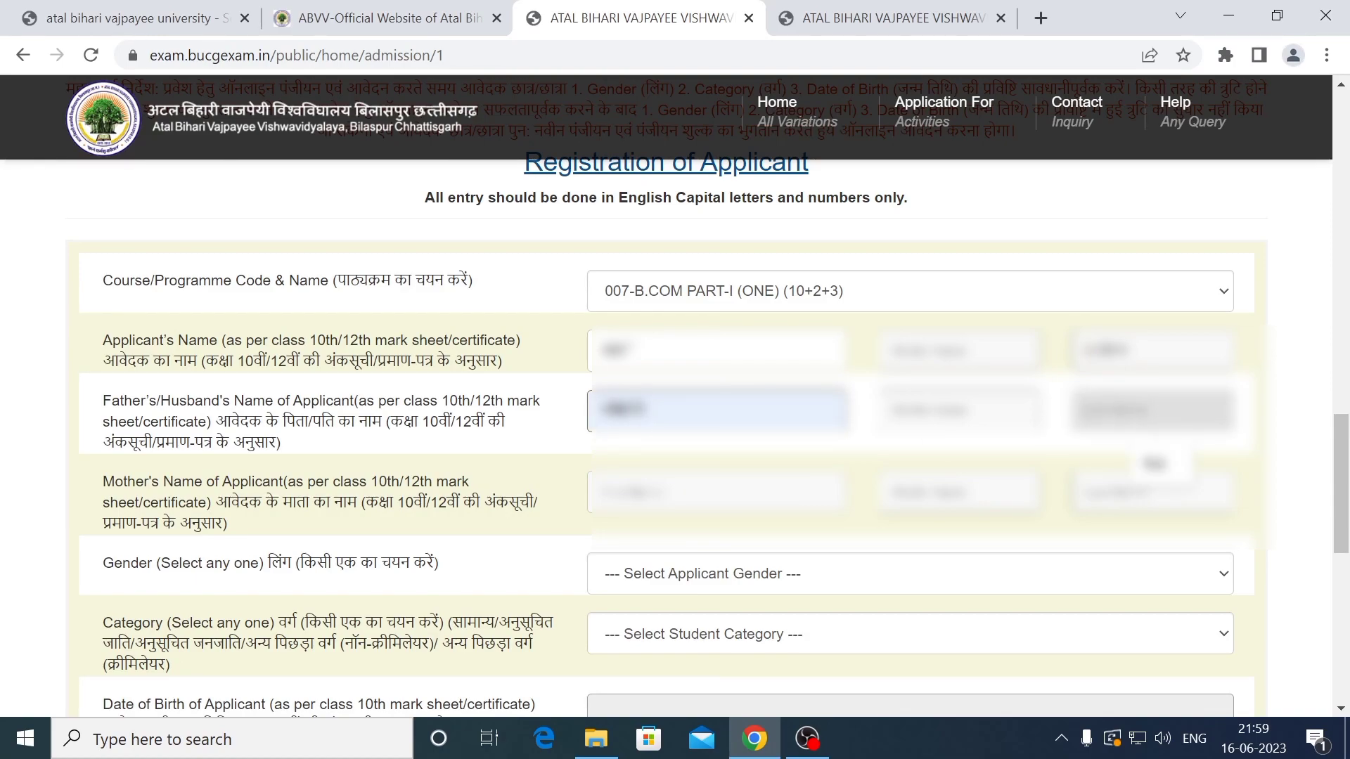
text(YA)
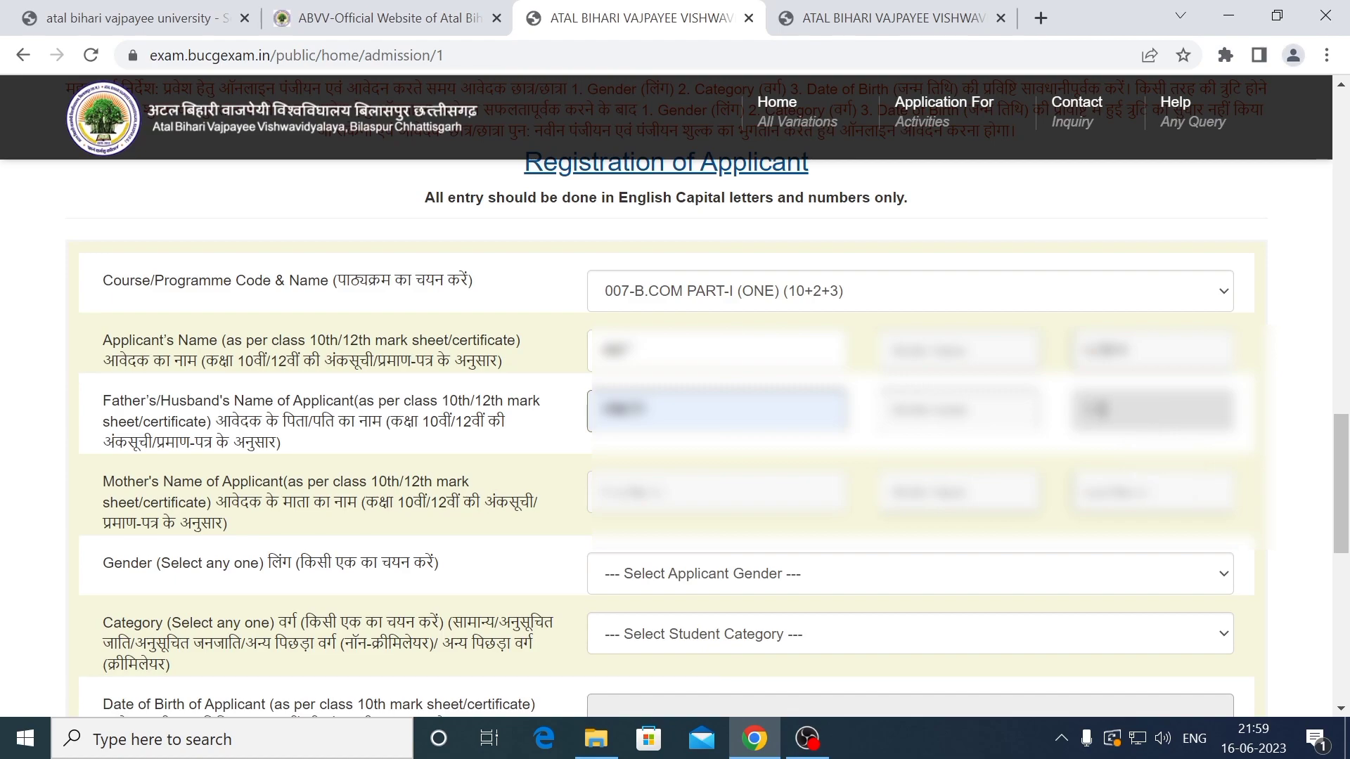
text(DA)
key(Tab)
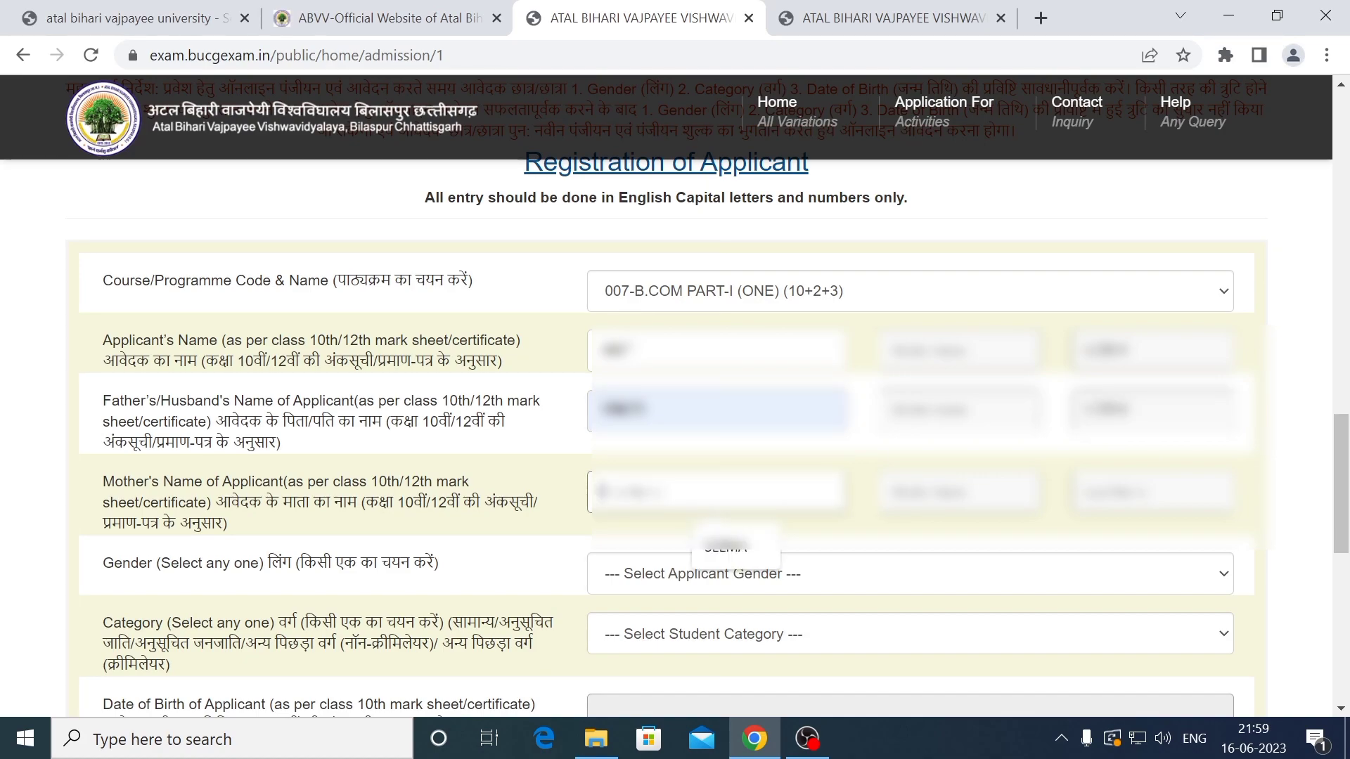
key(Return)
click(1125, 492)
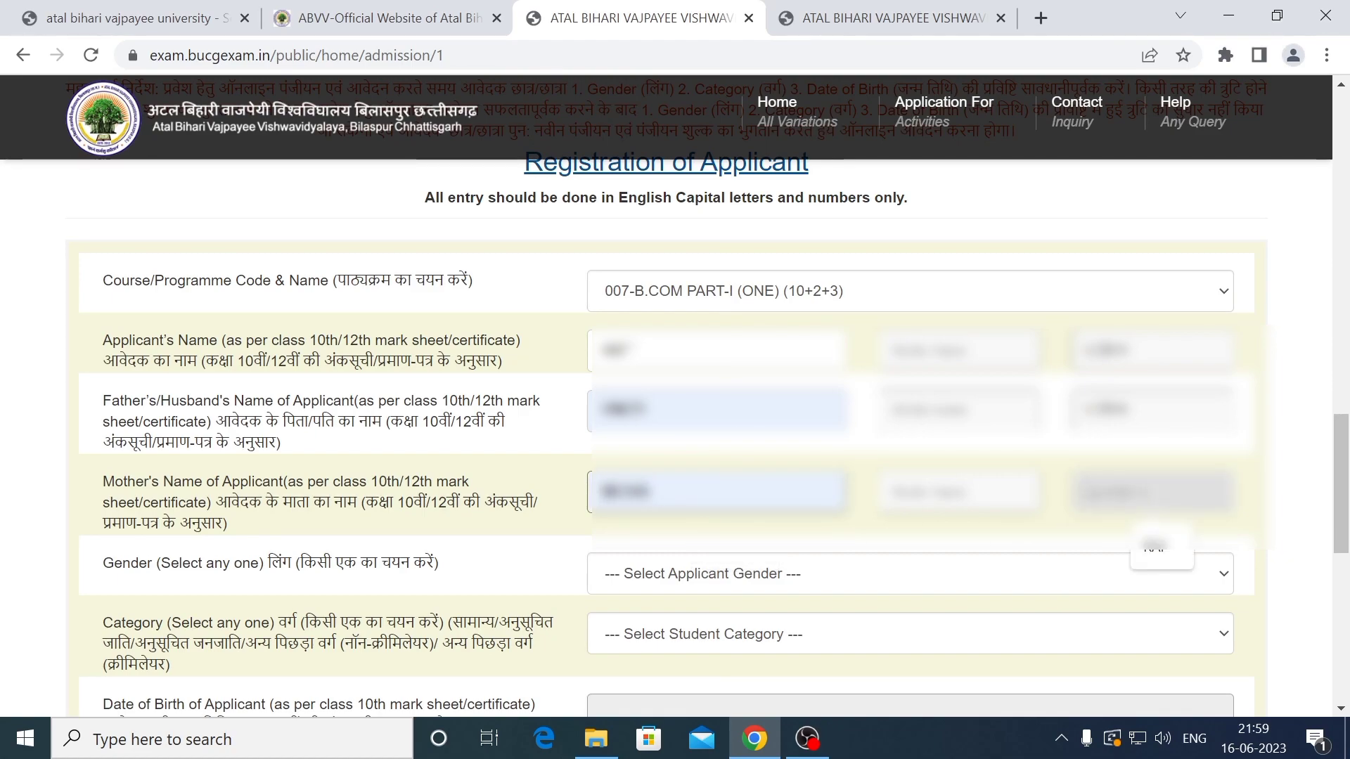
text(SAHU)
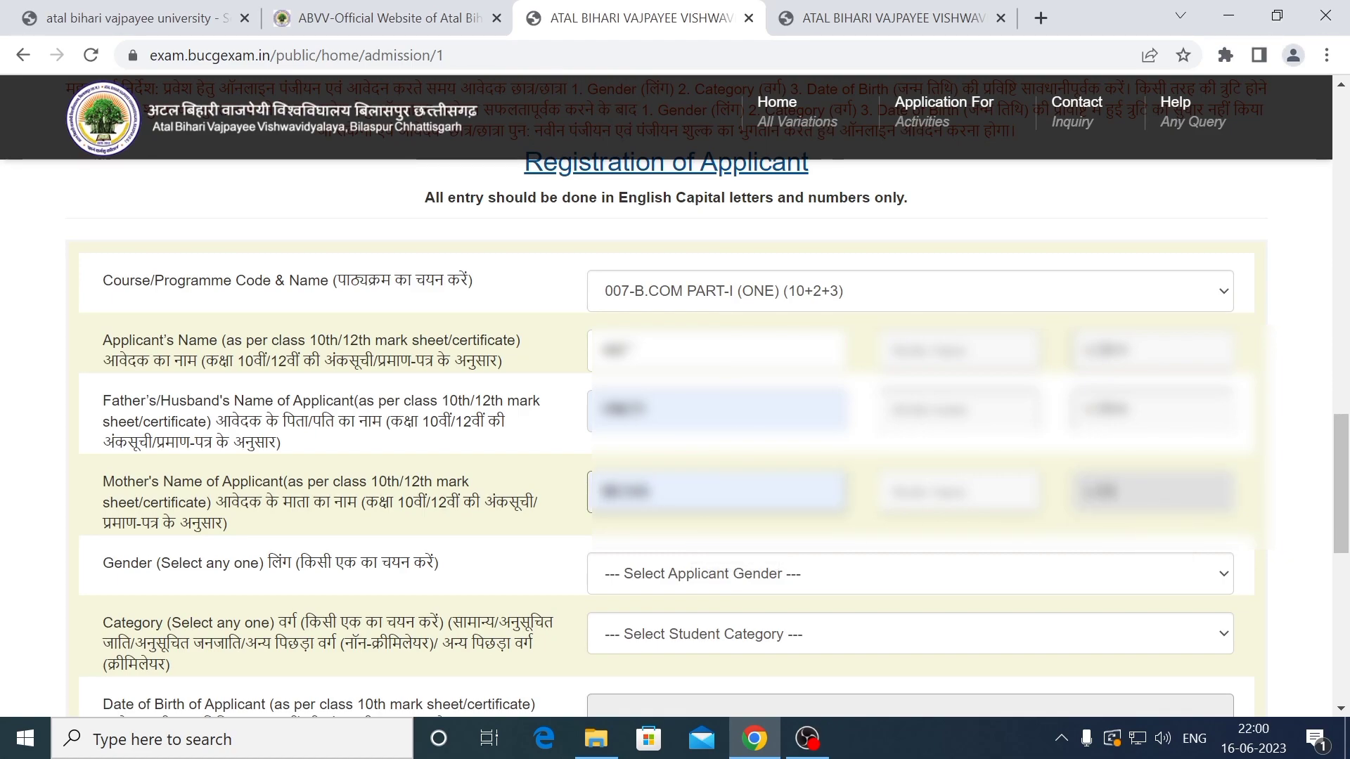
- Set gender to Male and category to Schedule Caste (SC)
click(780, 577)
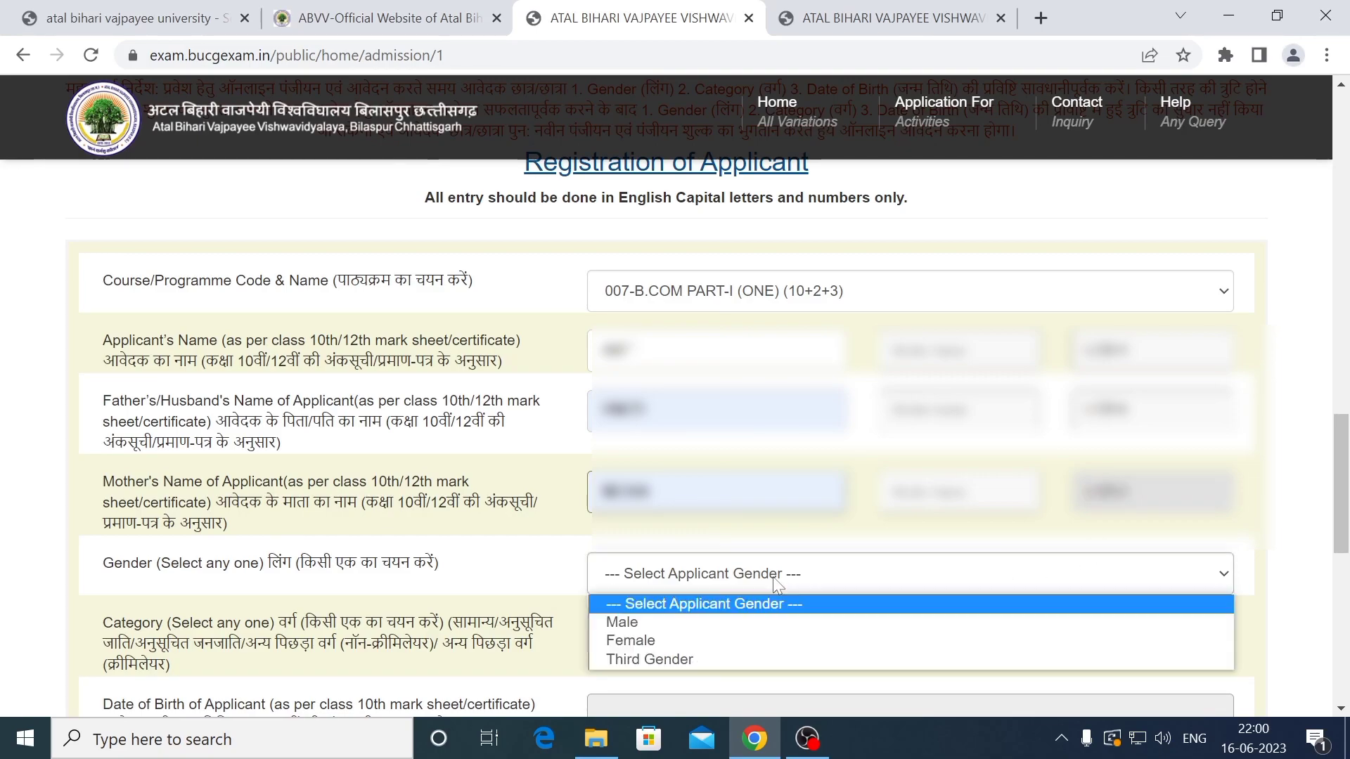
click(646, 623)
scroll(654, 605, down, 2)
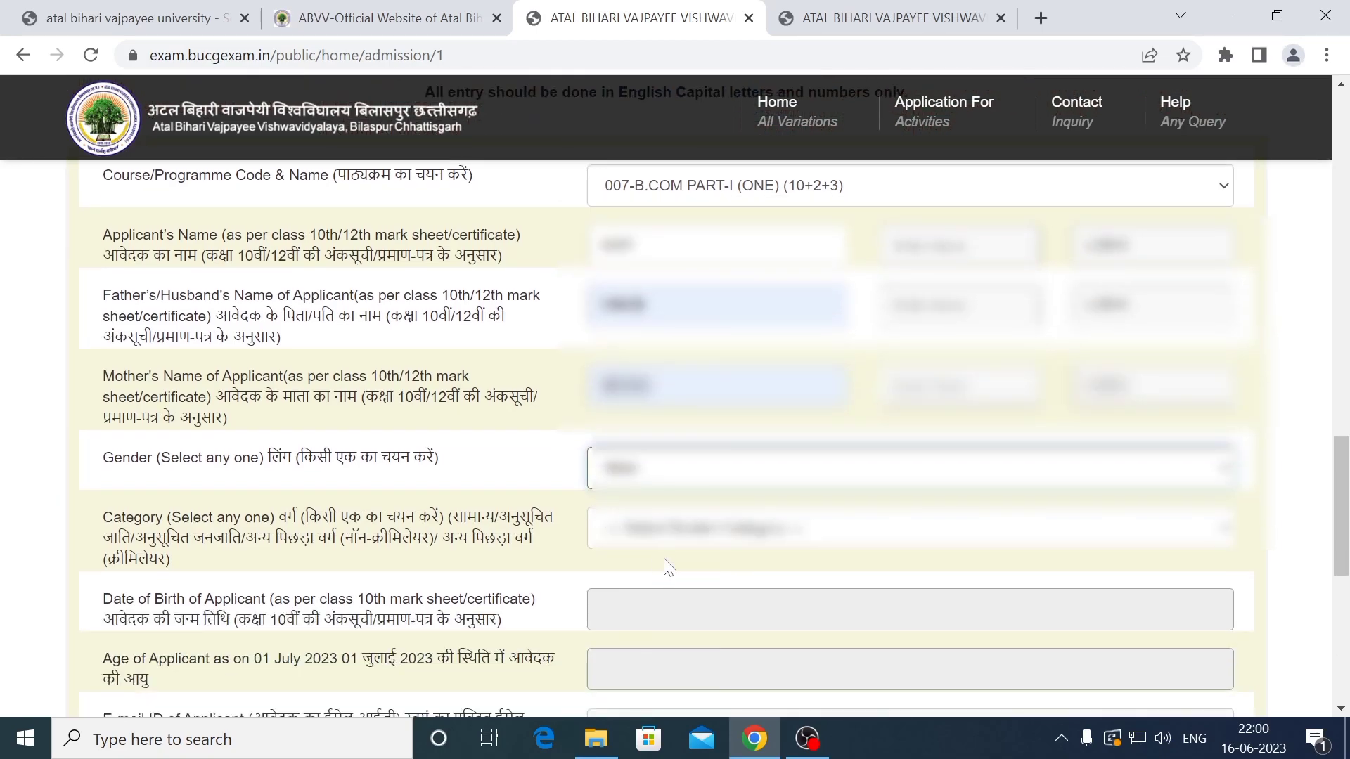
click(683, 539)
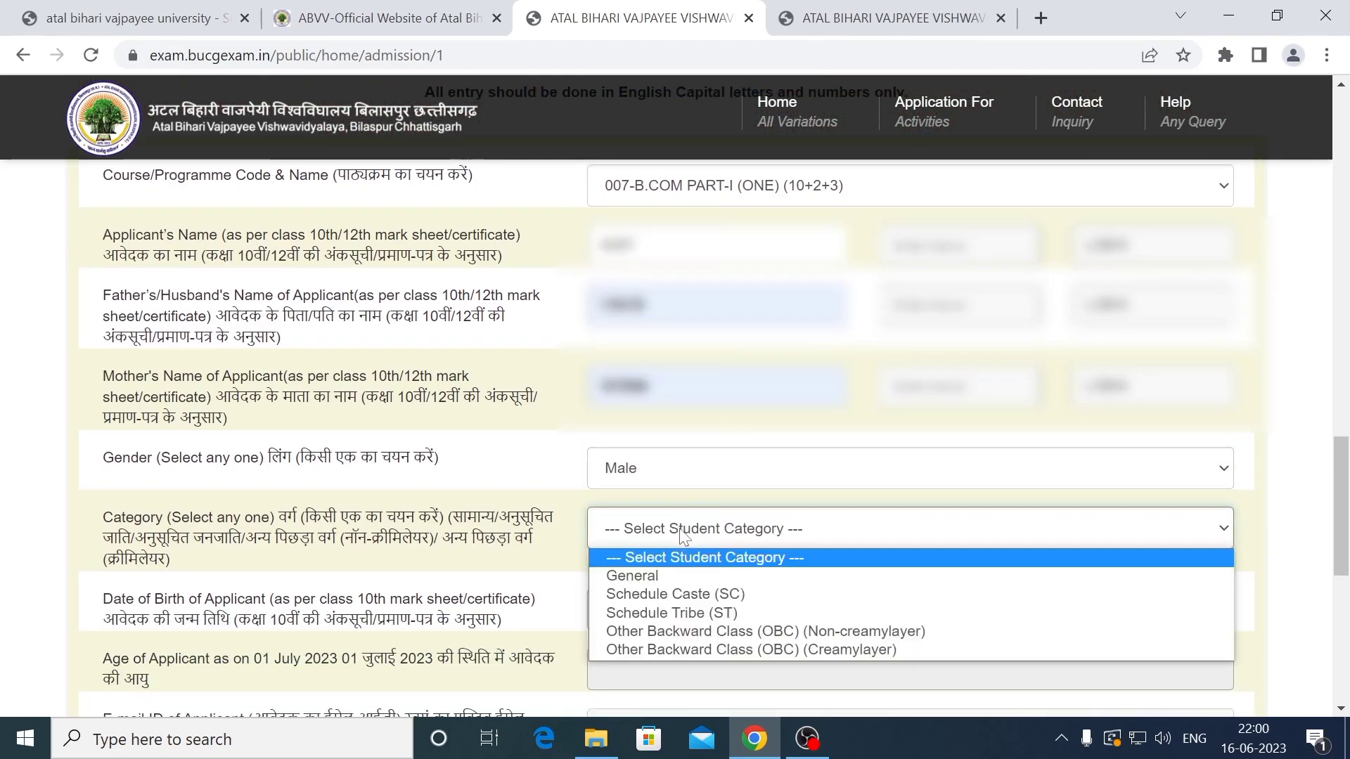
click(675, 594)
scroll(679, 598, down, 3)
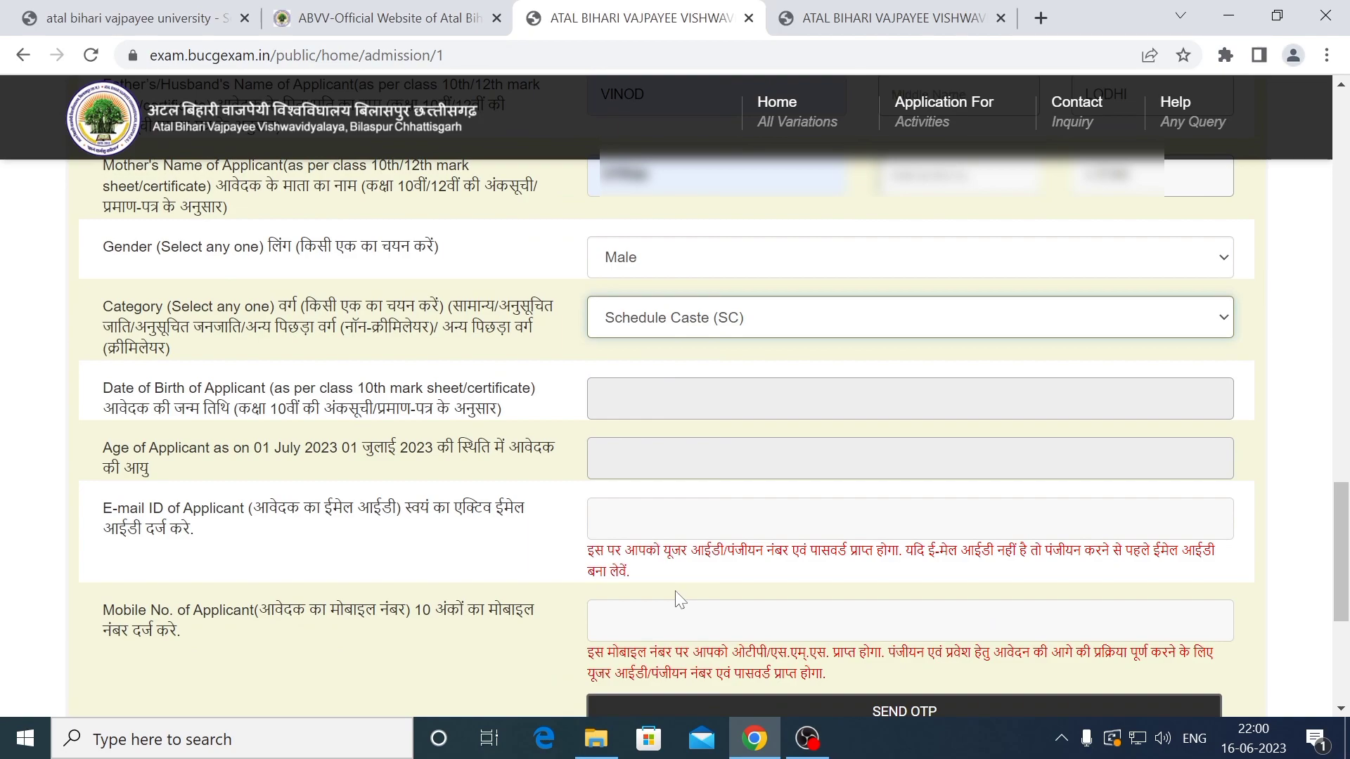
- Set the date of birth to 04-04-2002 in the calendar
click(675, 395)
click(761, 453)
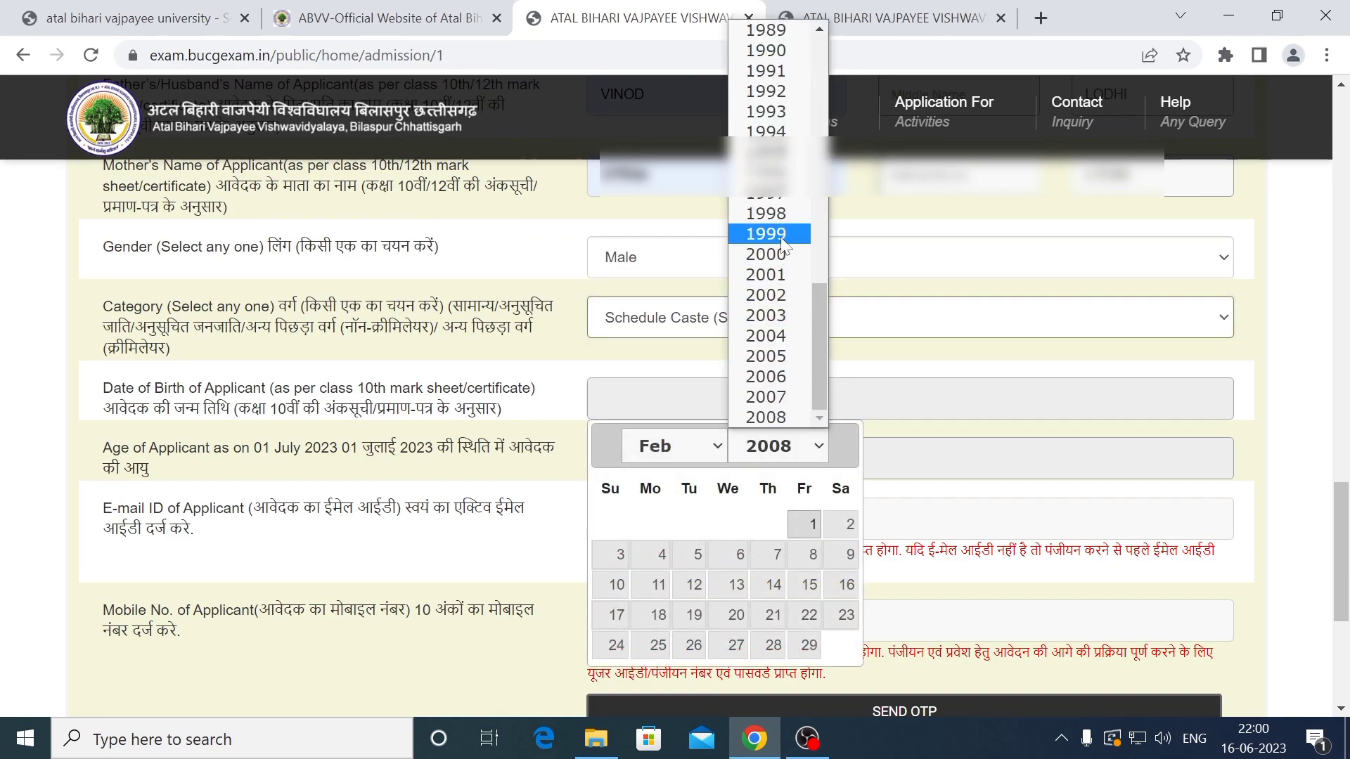
click(777, 296)
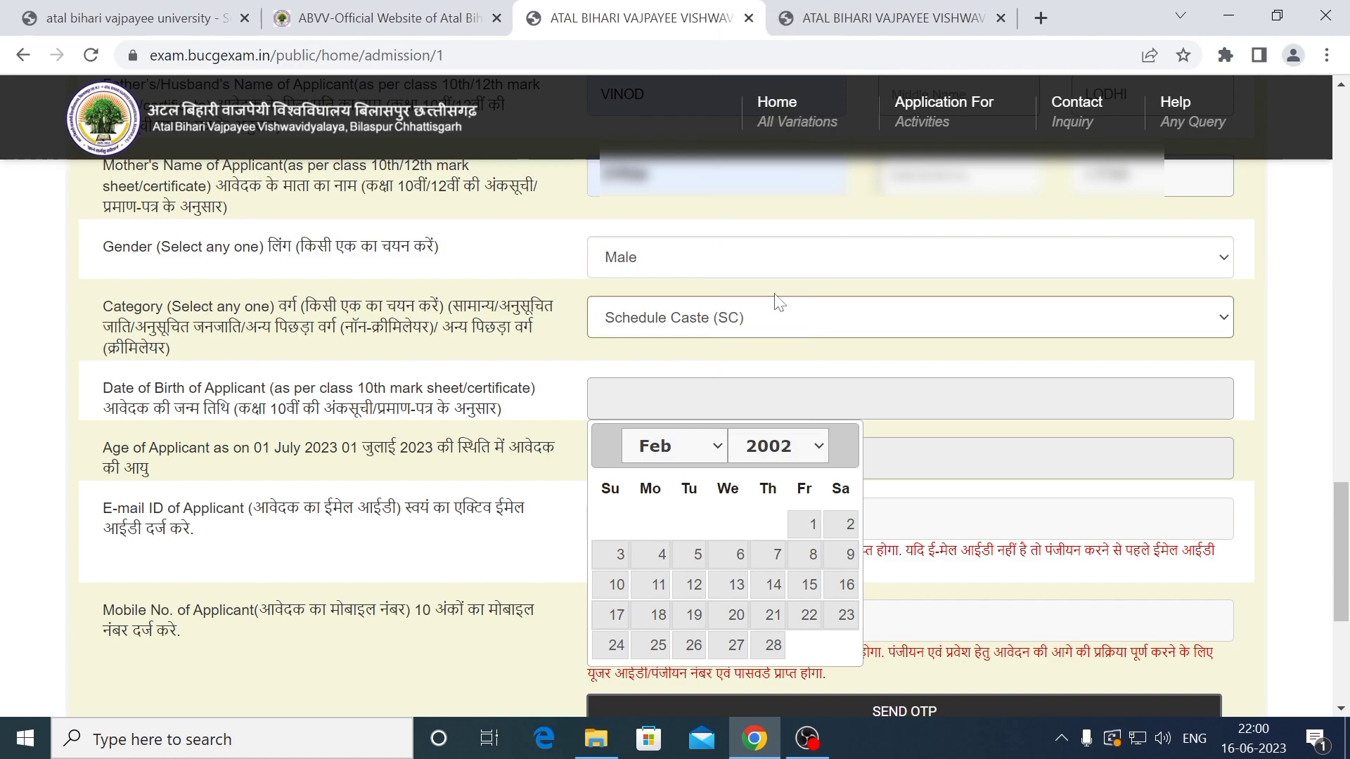
click(697, 447)
click(691, 527)
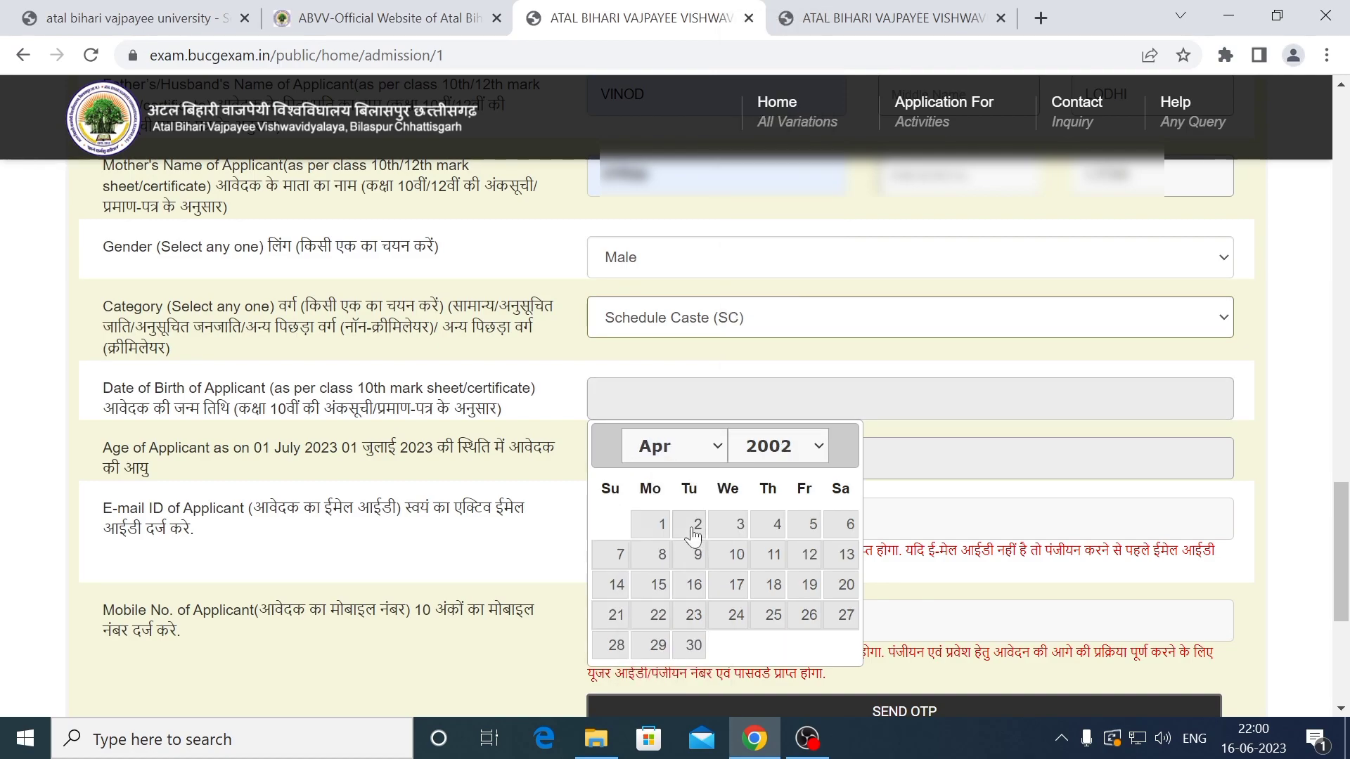
click(765, 537)
- Fill the e-mail and mobile number from the saved autofill entries
scroll(765, 536, down, 3)
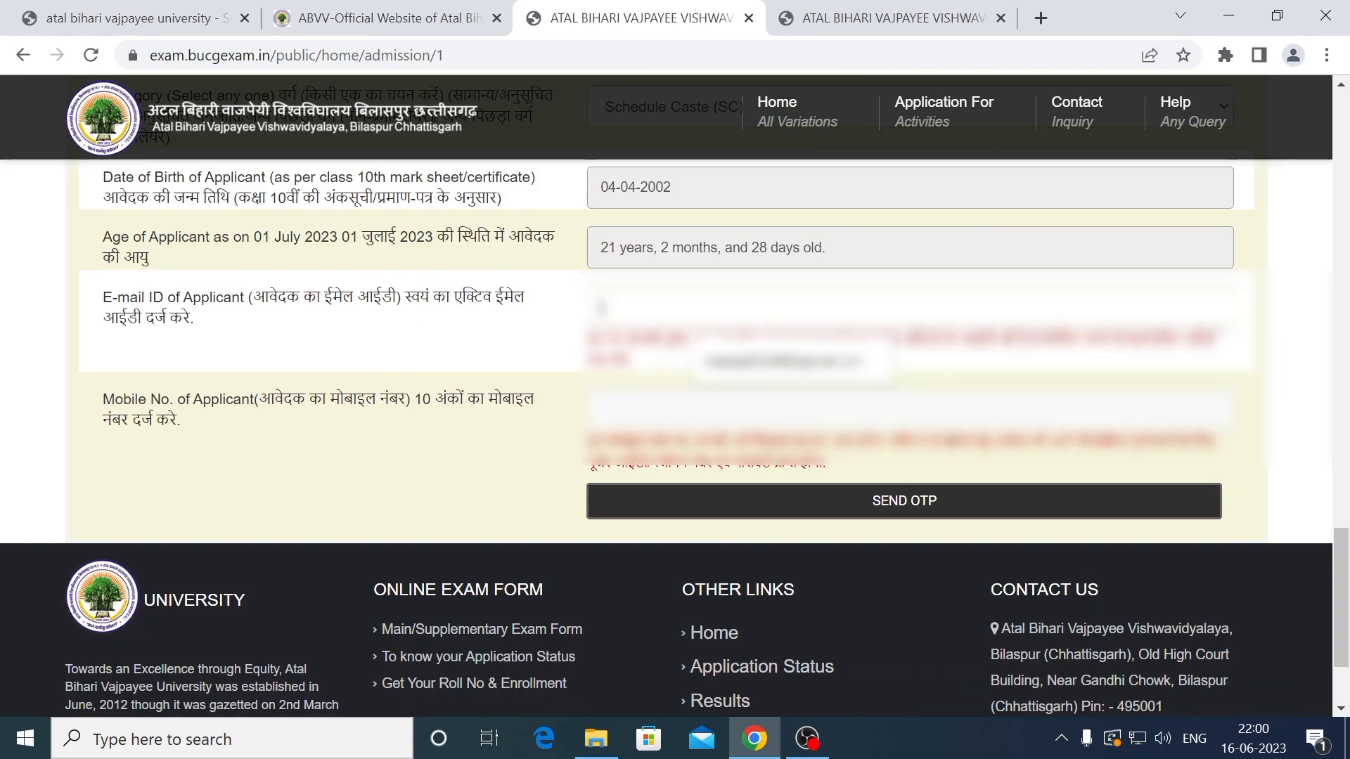
click(706, 373)
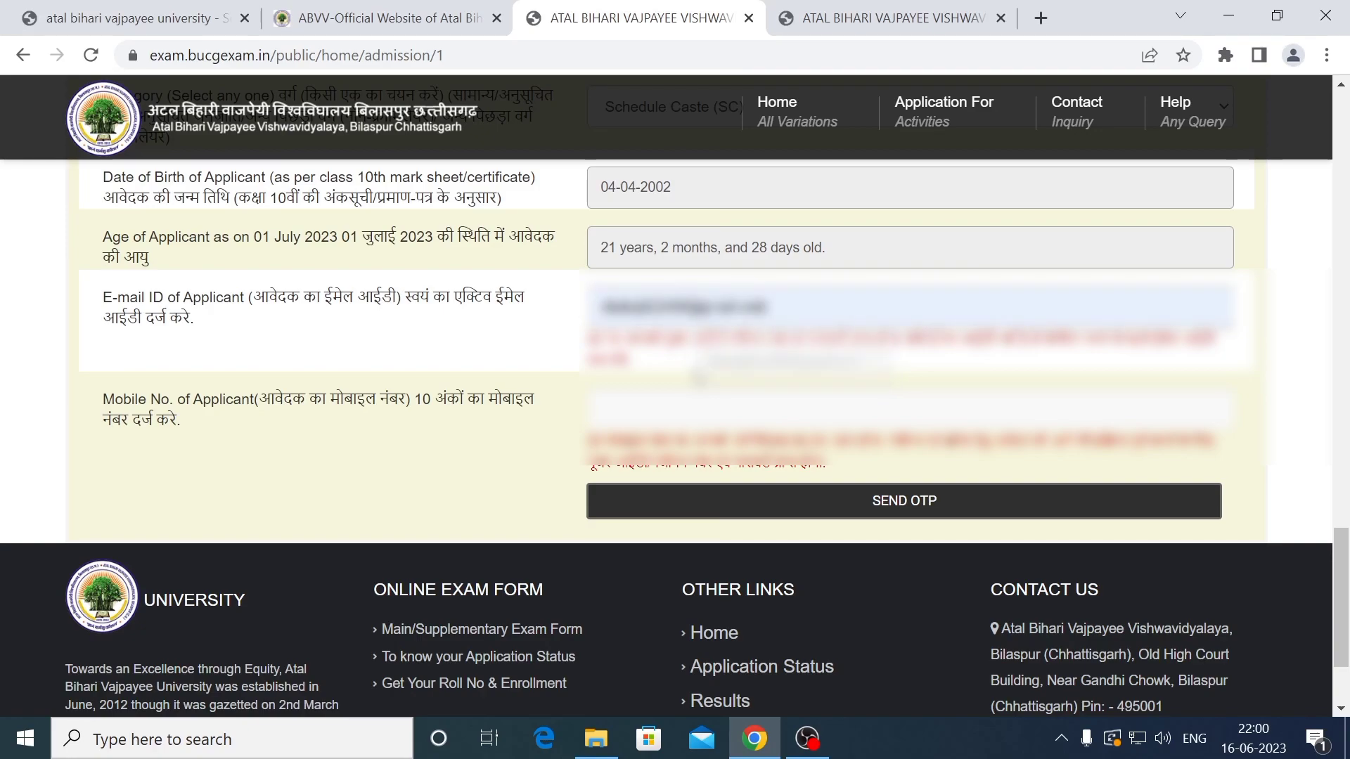
click(675, 403)
click(718, 478)
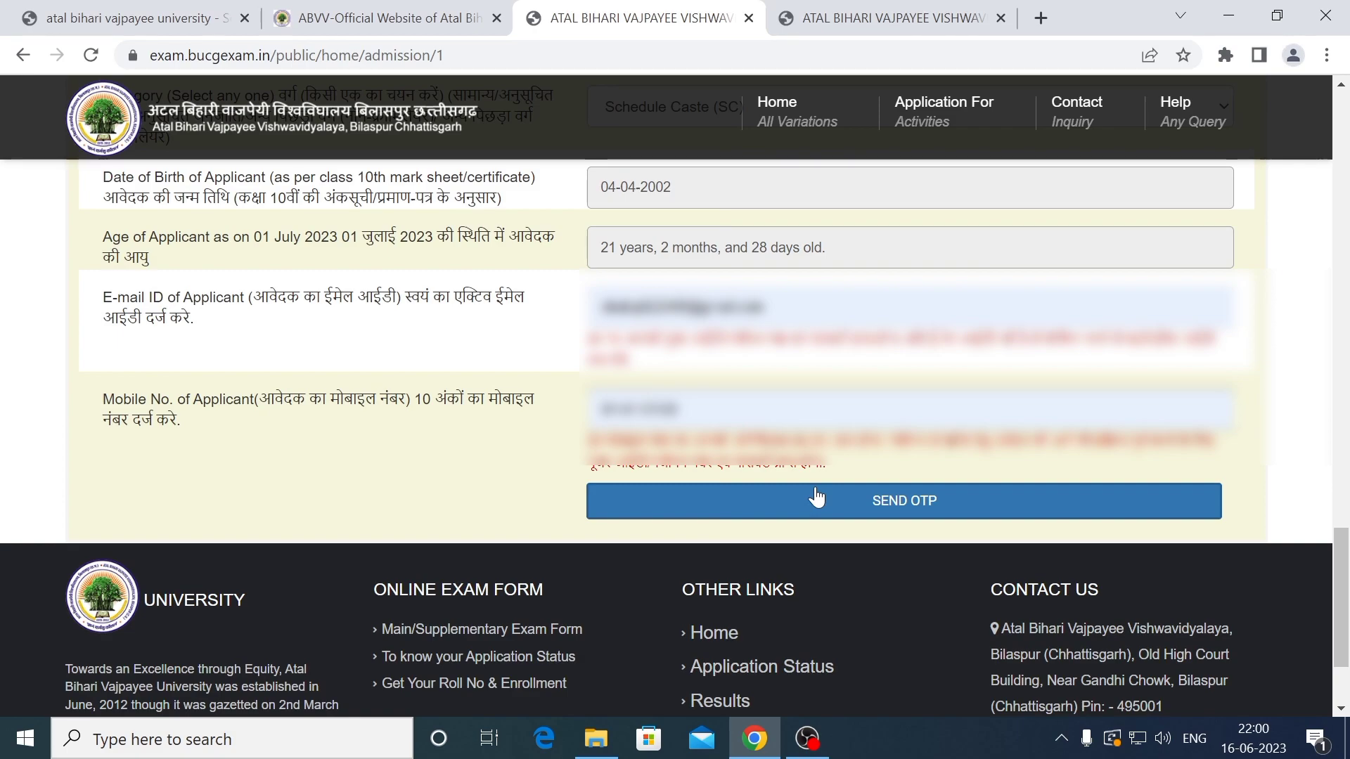
- Send an OTP, enter and verify the received code, then save the registration
click(824, 512)
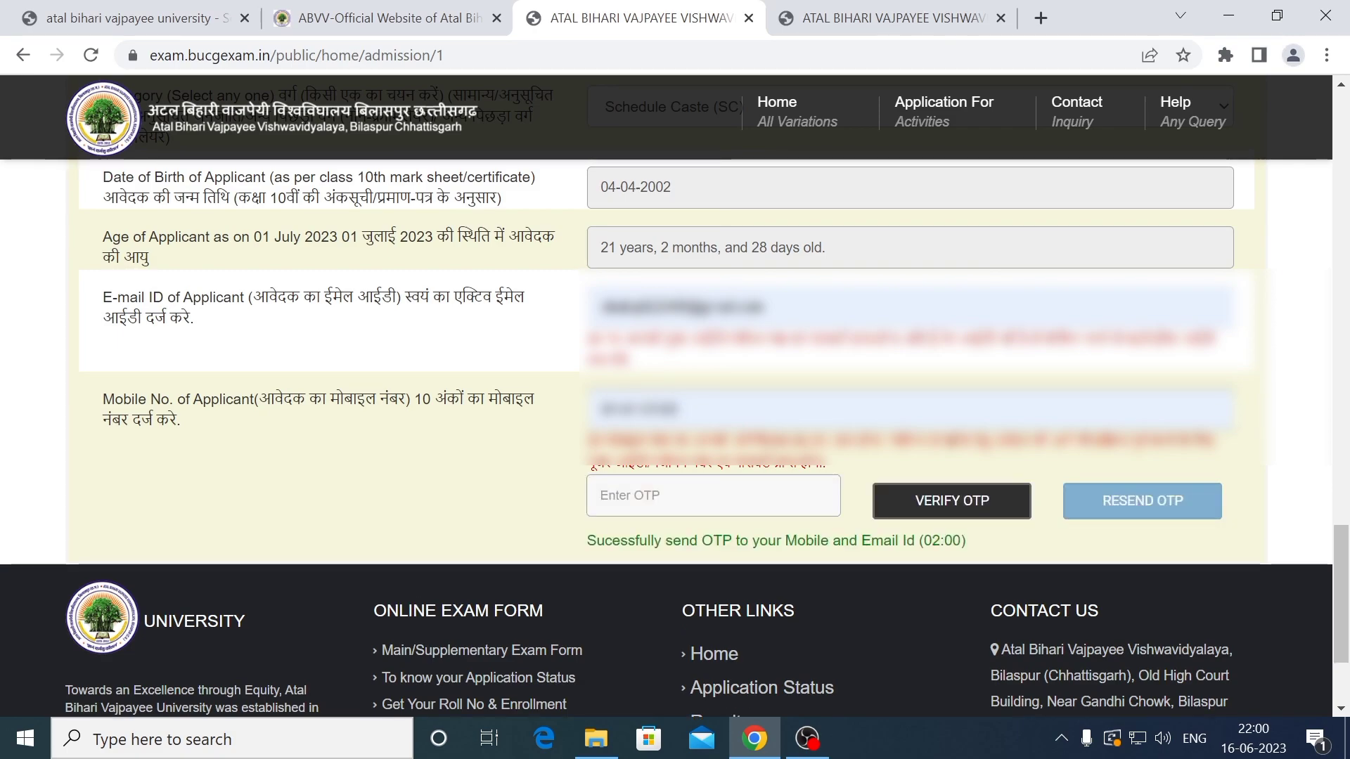
click(713, 496)
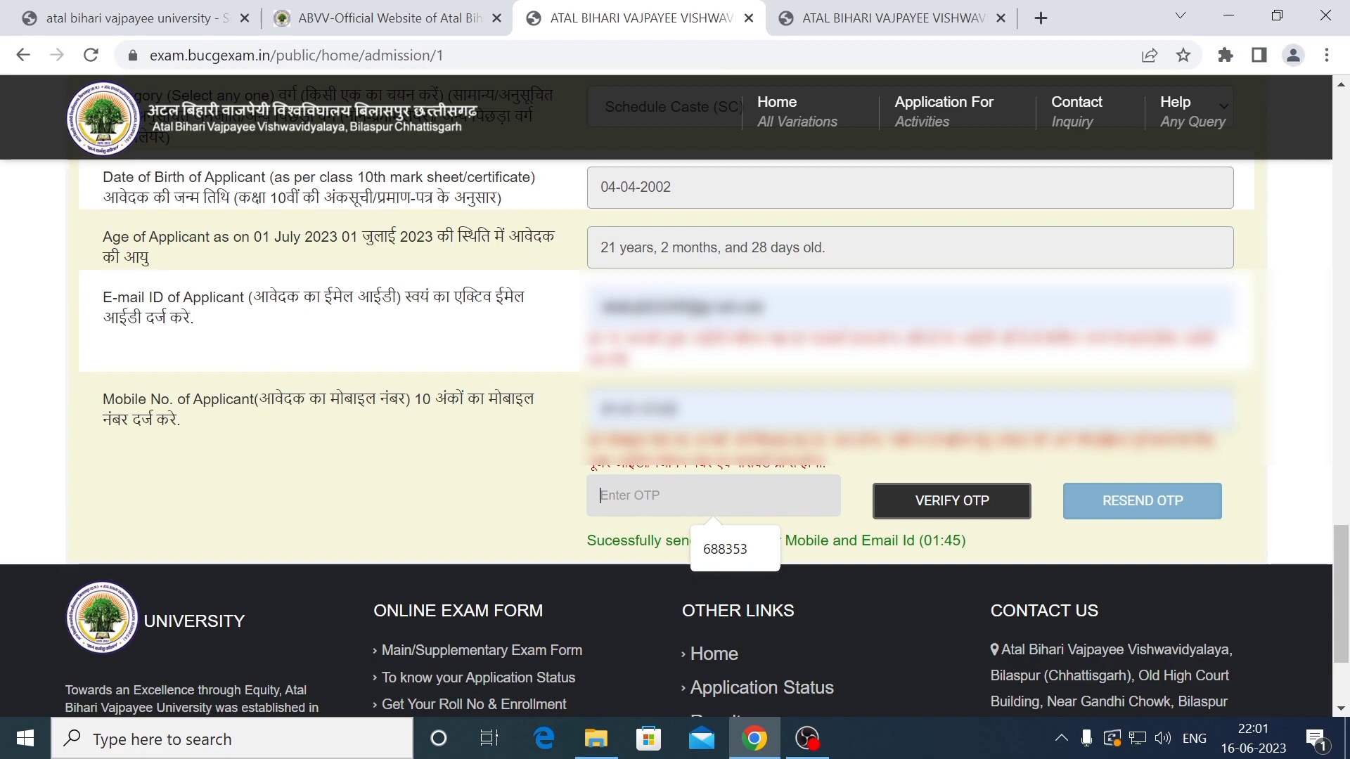
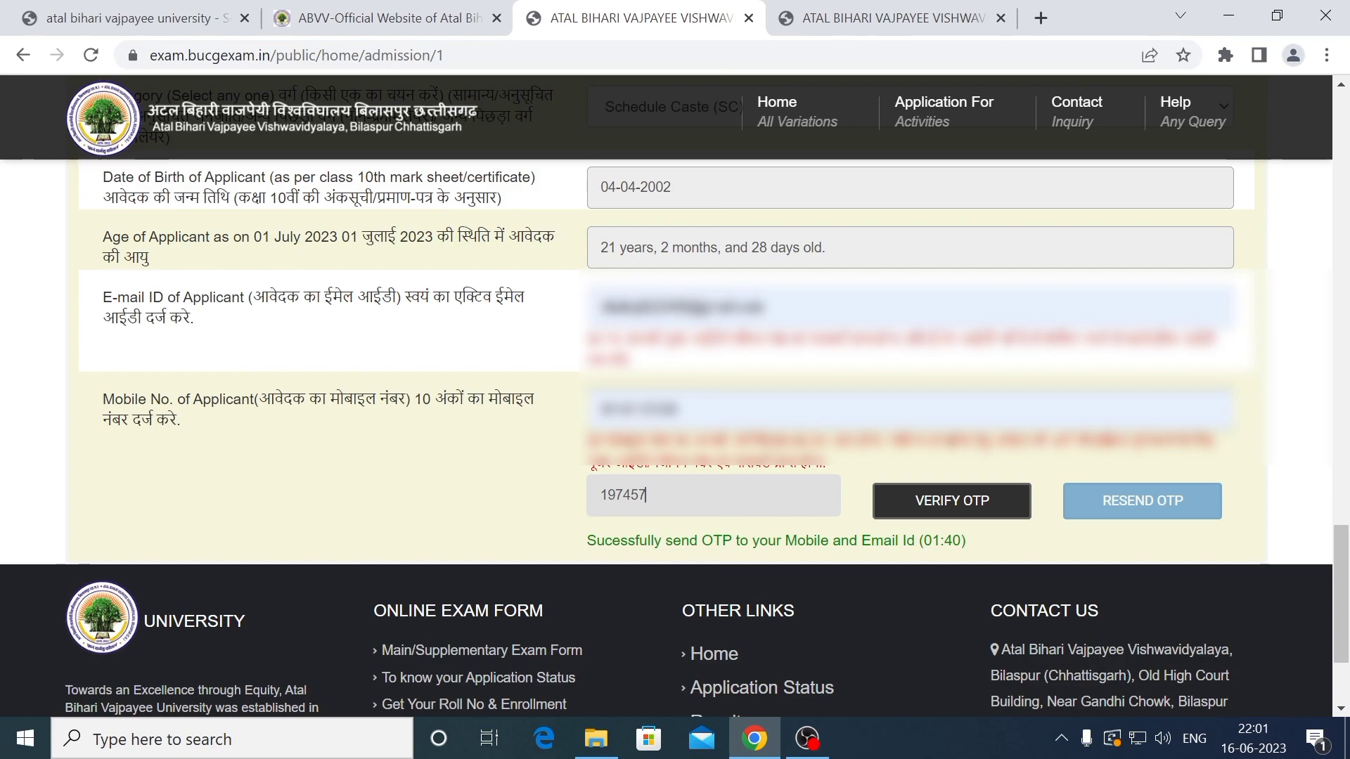
click(904, 499)
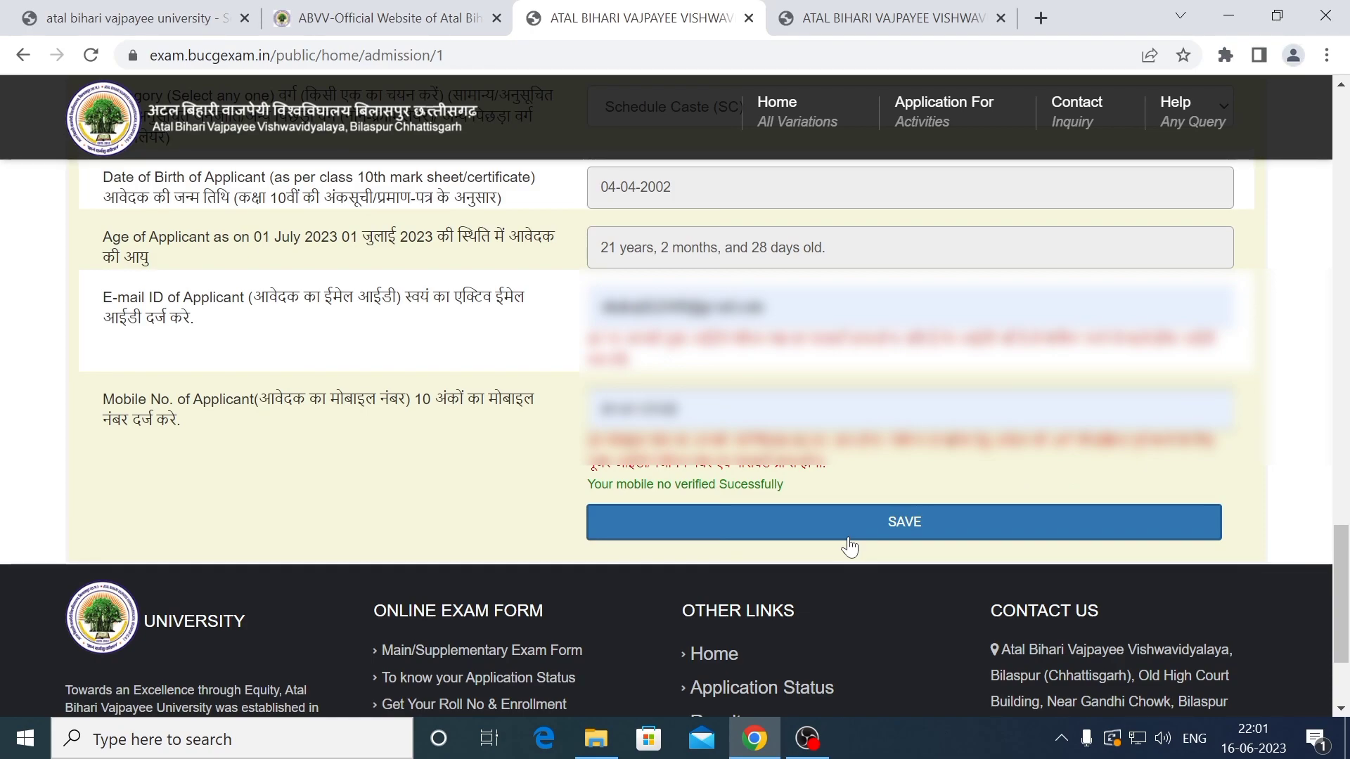
click(901, 527)
click(894, 529)
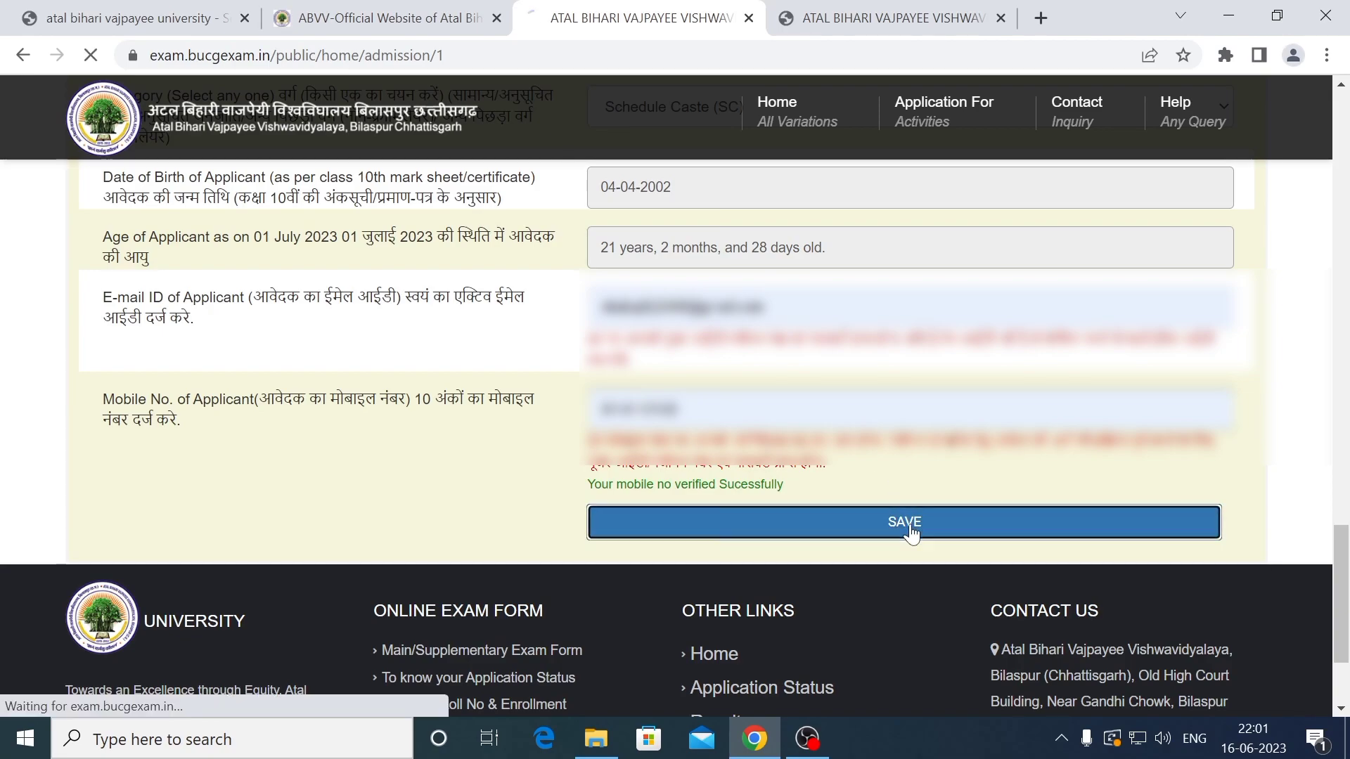
- Enter the newly assigned User ID and password in the sign-in box
scroll(783, 467, down, 6)
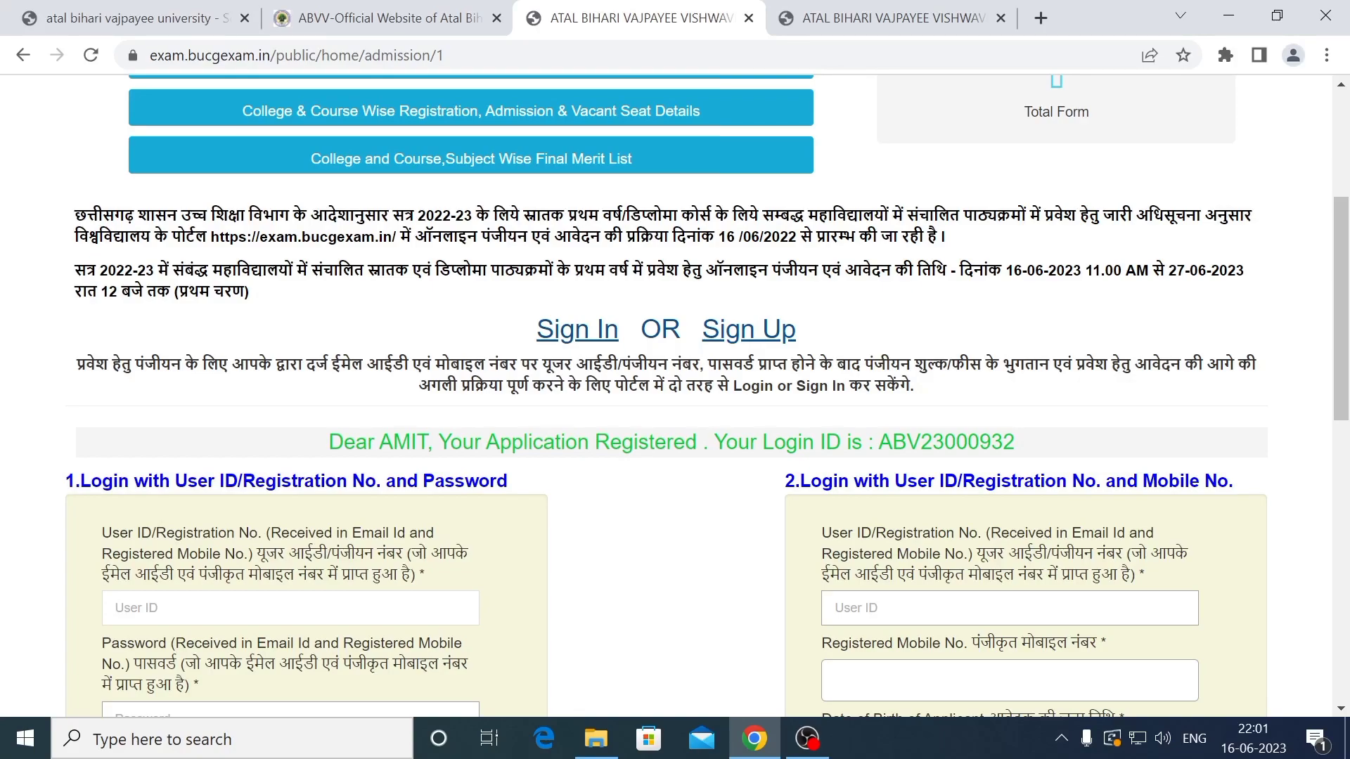
scroll(675, 393, down, 3)
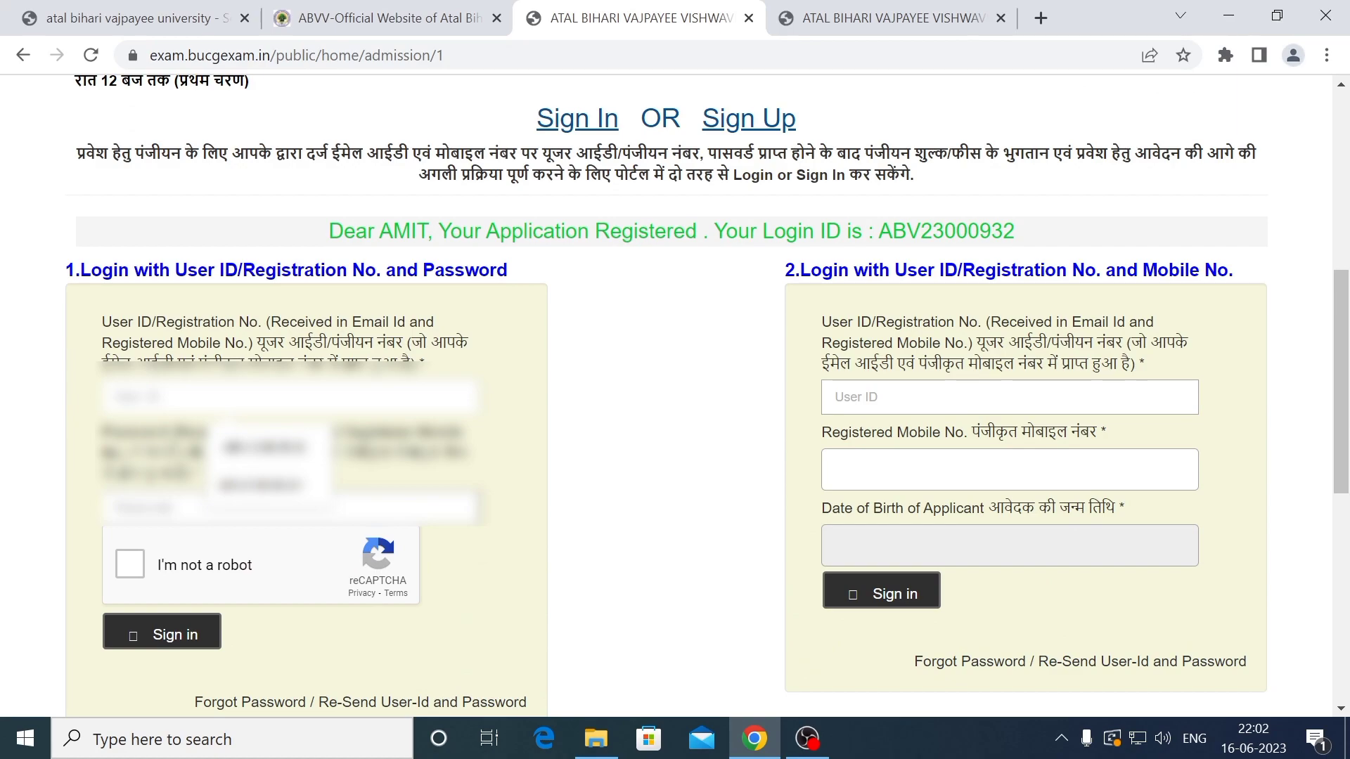
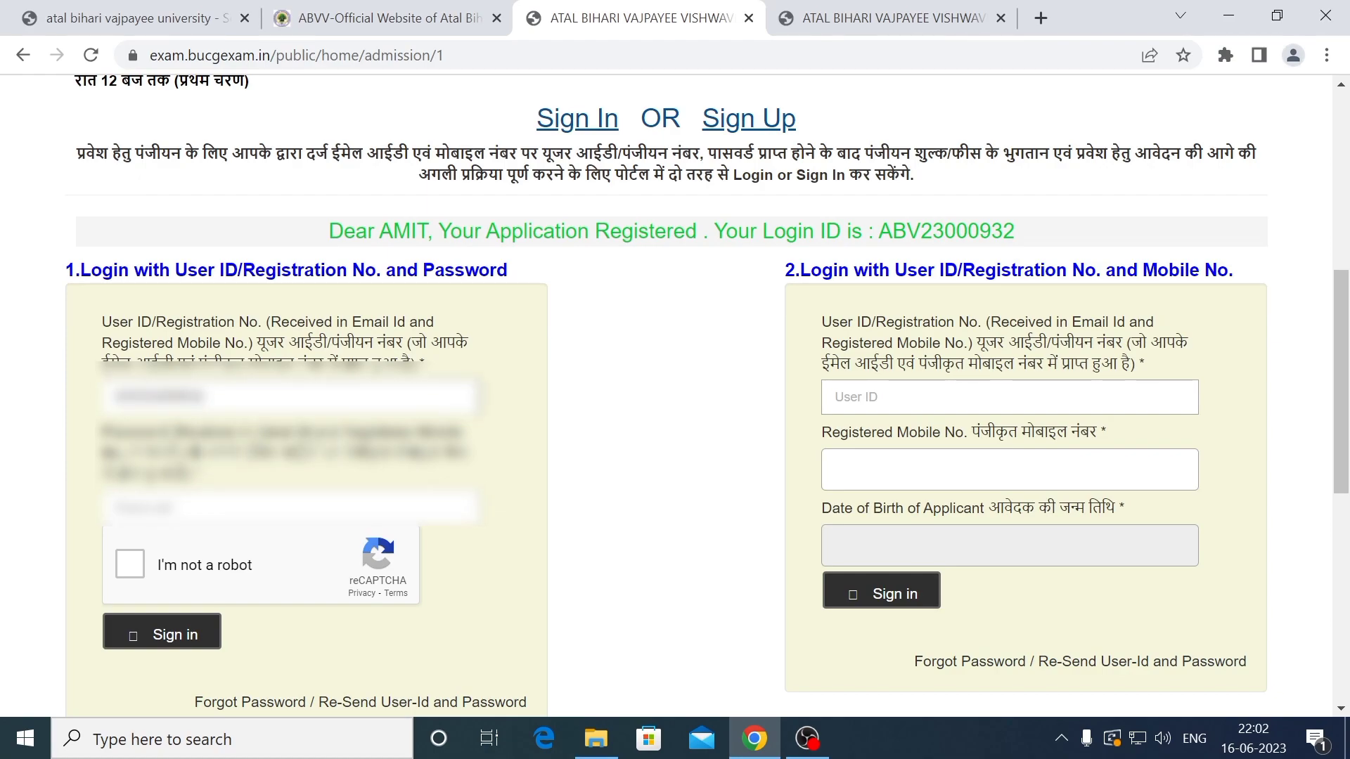
- Tick the reCAPTCHA and sign in to the applicant account
click(142, 577)
click(160, 636)
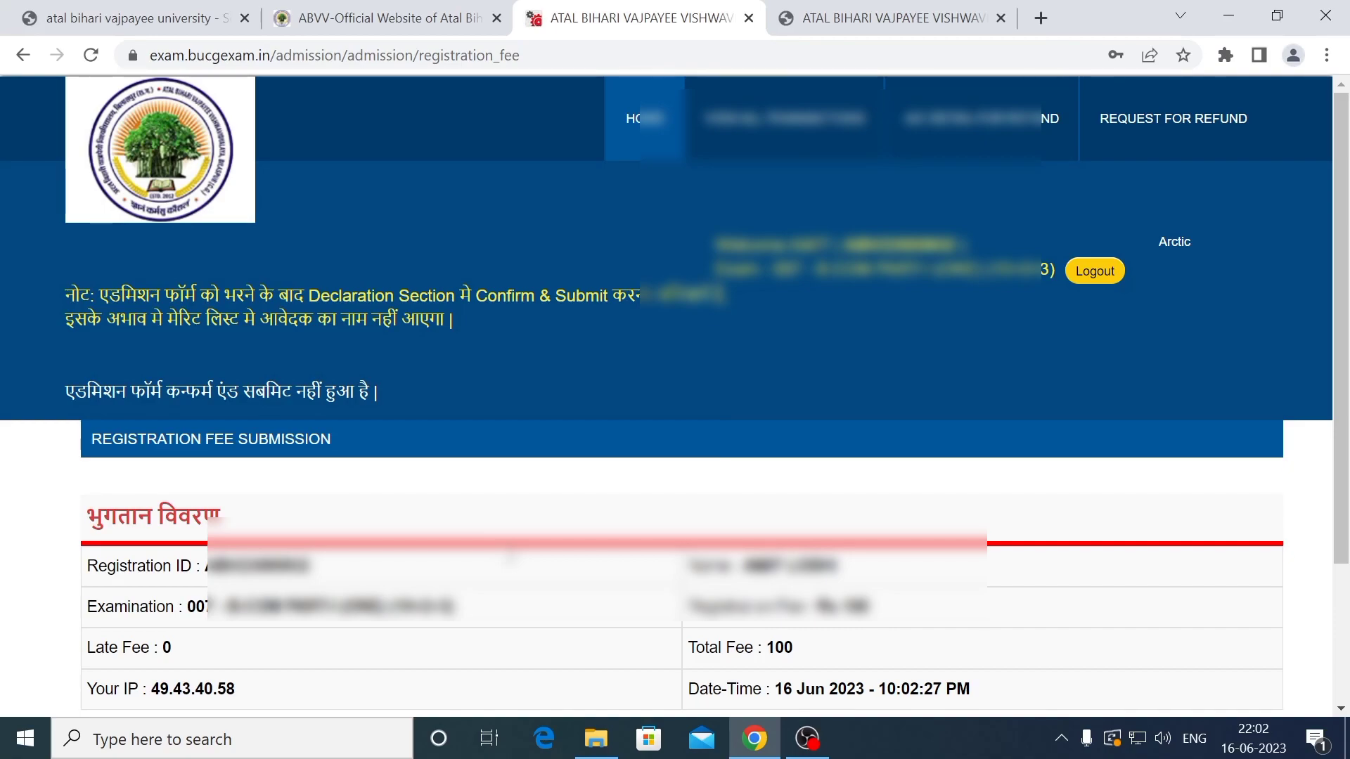
scroll(512, 549, down, 1)
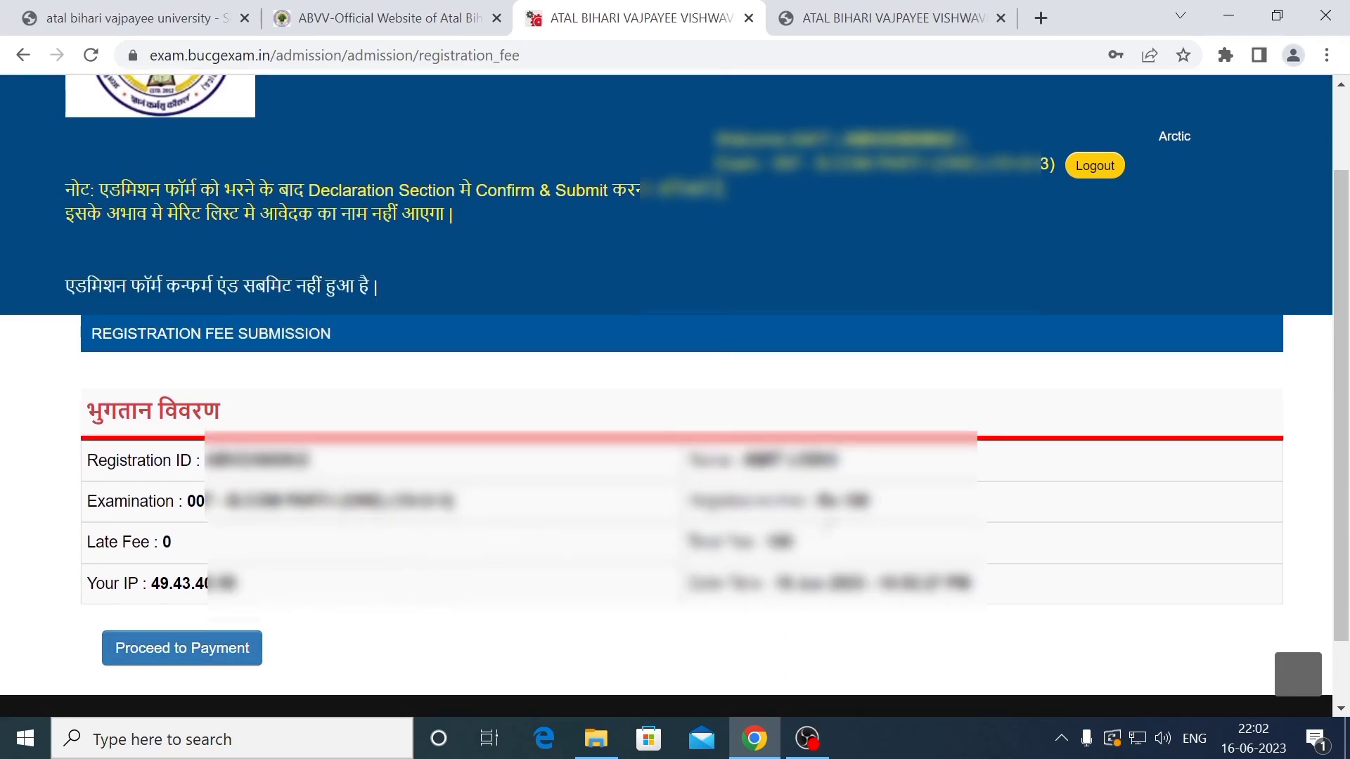
- Proceed to pay the Rs 100 registration fee through Make Payment
click(159, 657)
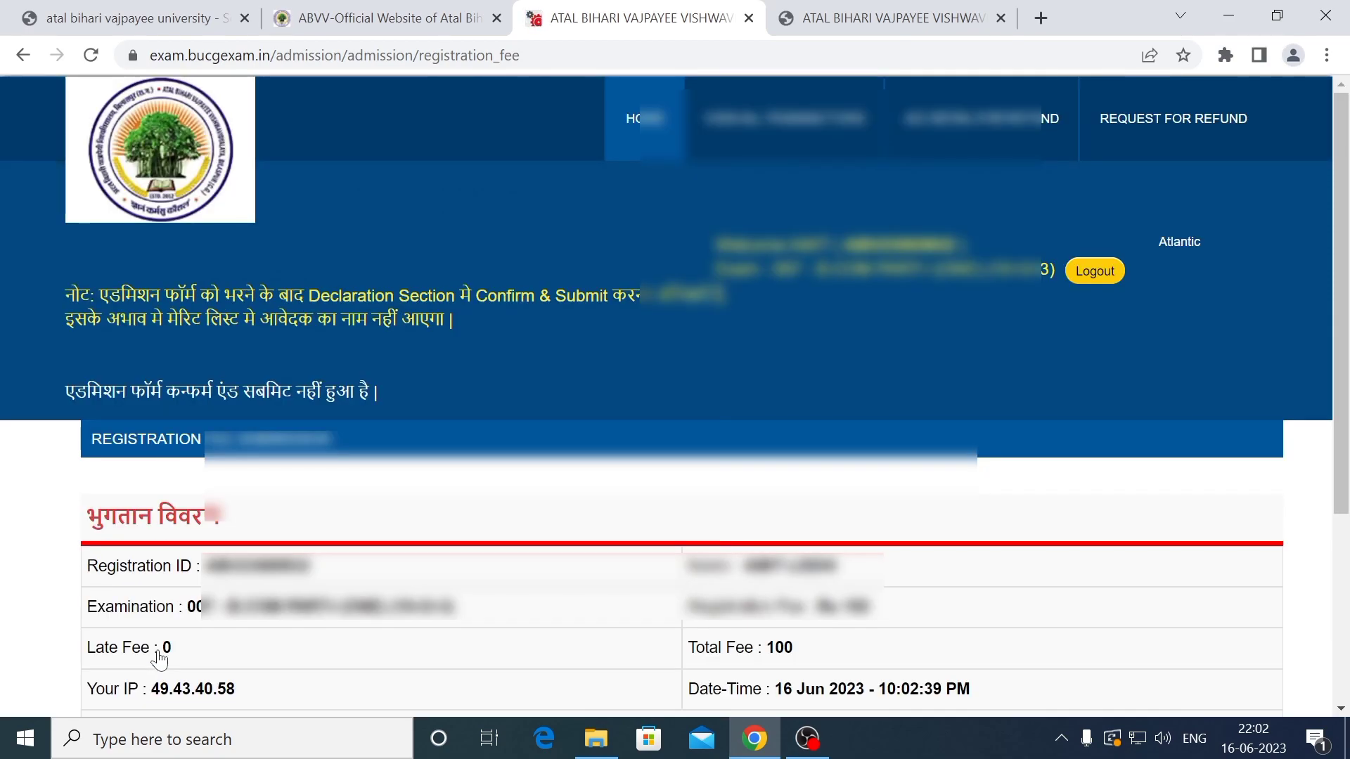
scroll(581, 611, down, 2)
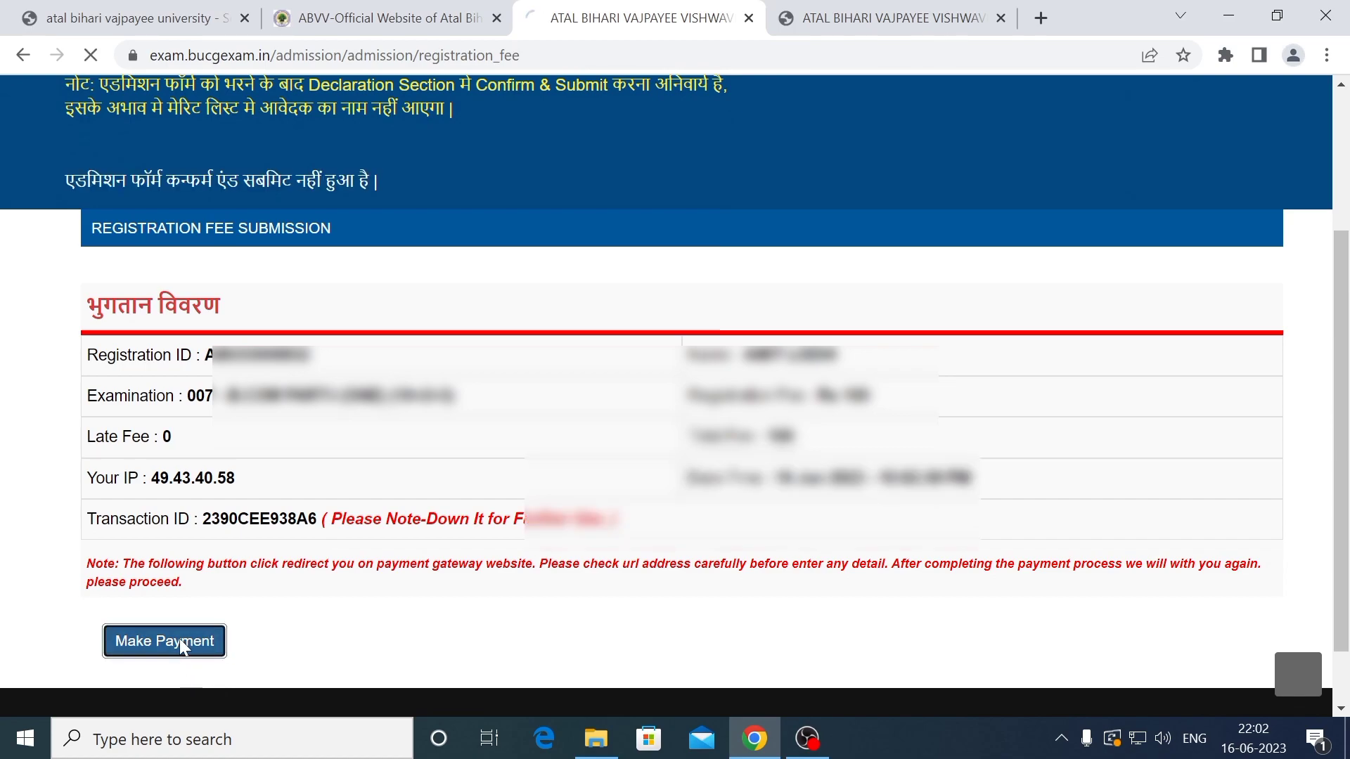
click(179, 640)
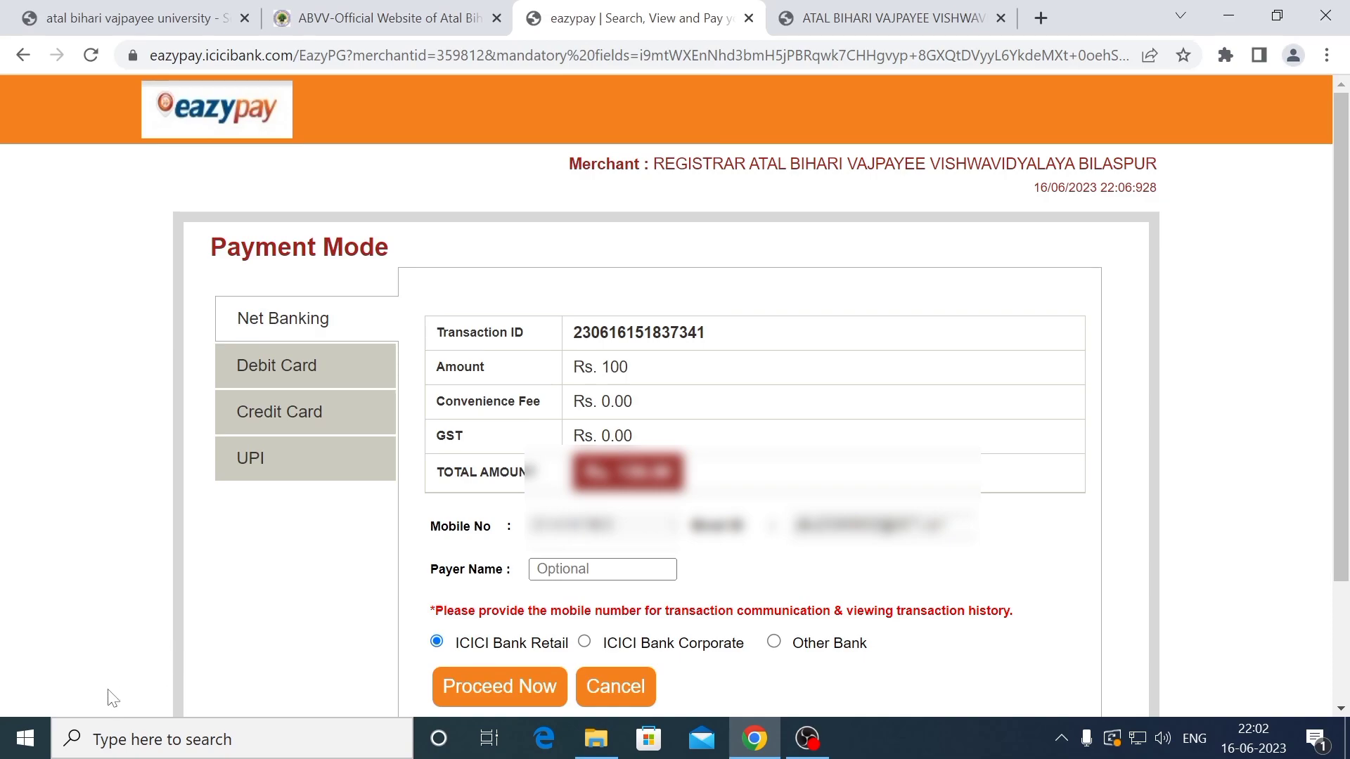
- Pay the Rs 100 fee by UPI QR code on ICICI eazypay
click(312, 472)
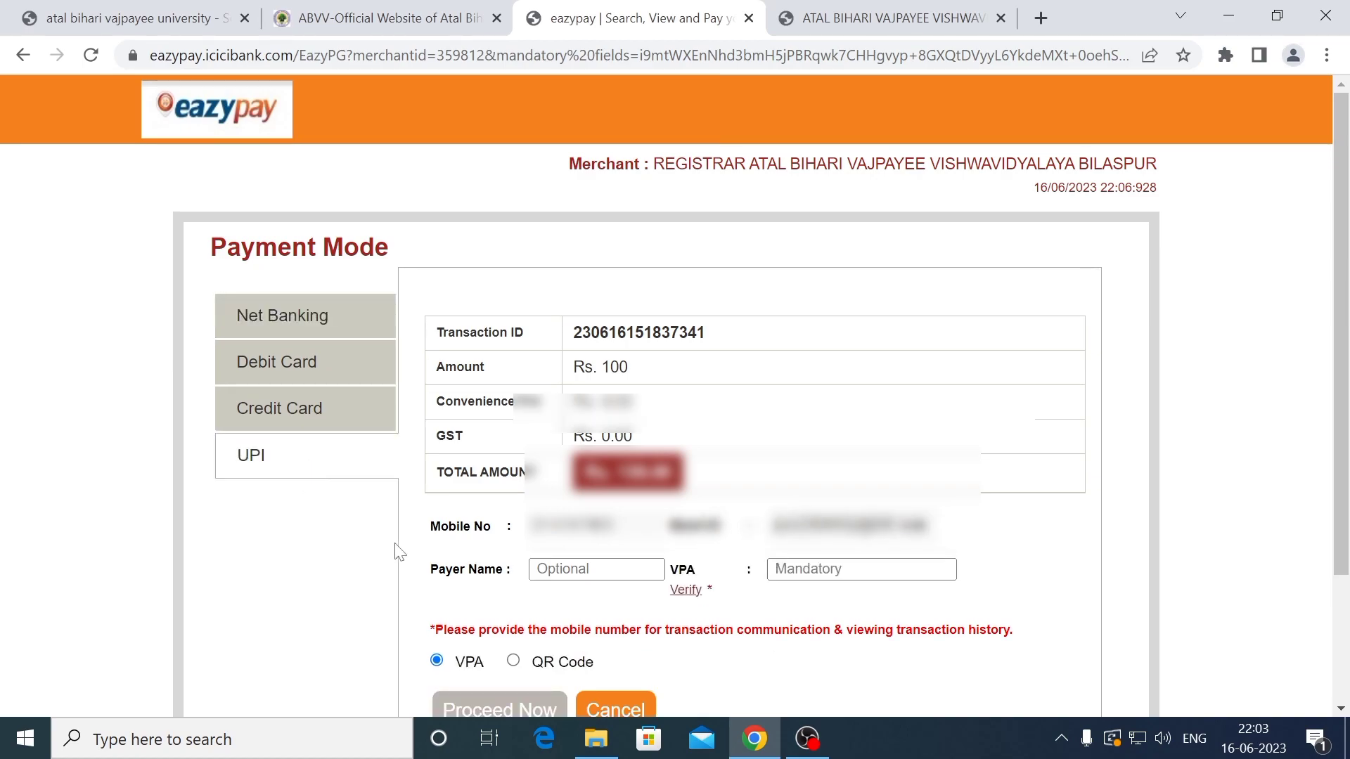
scroll(404, 549, down, 3)
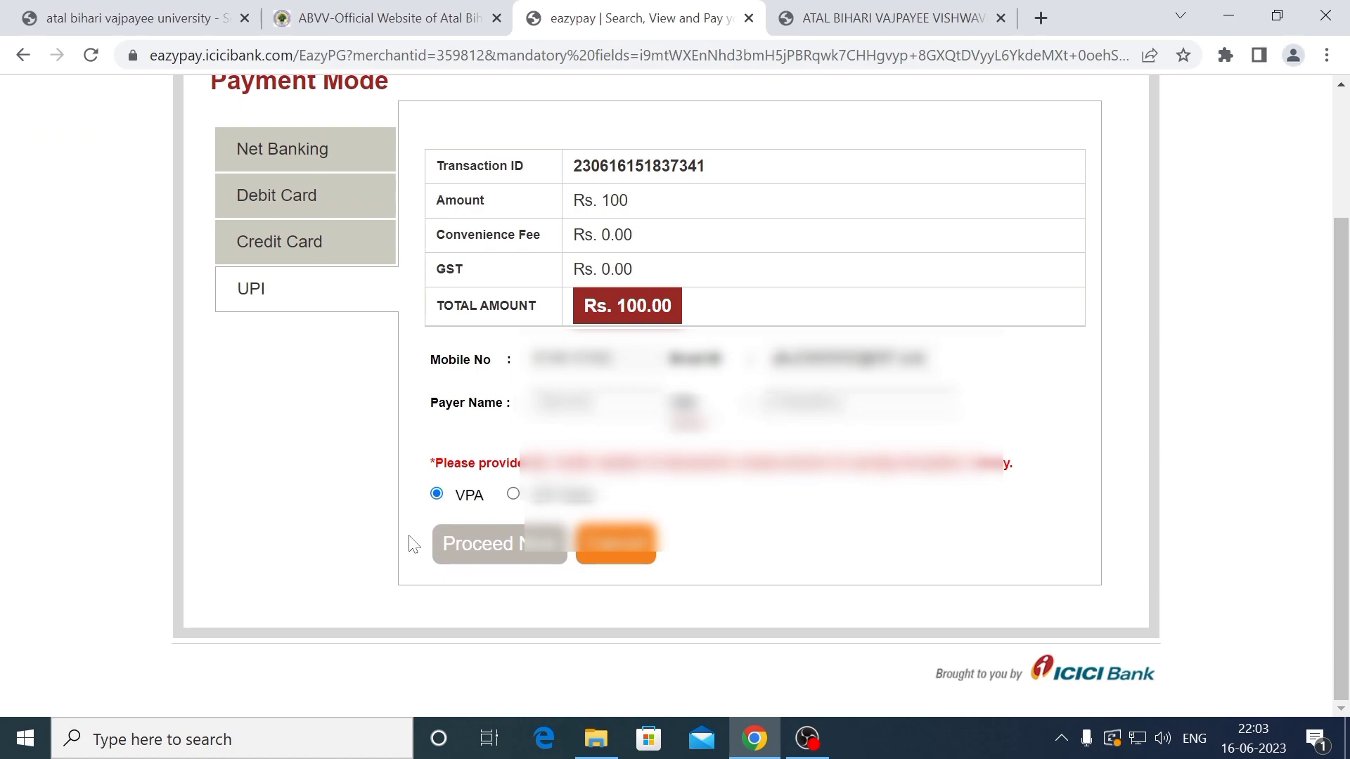
click(513, 495)
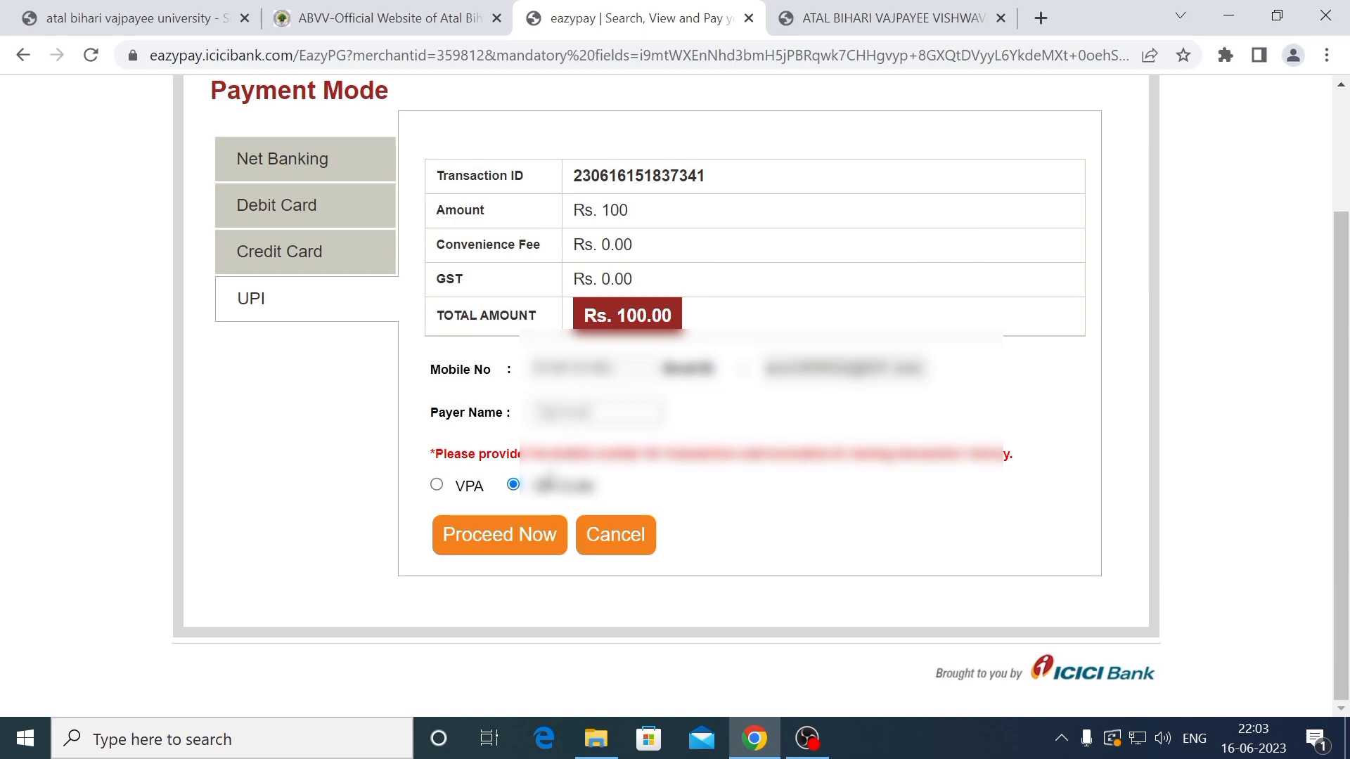
click(532, 536)
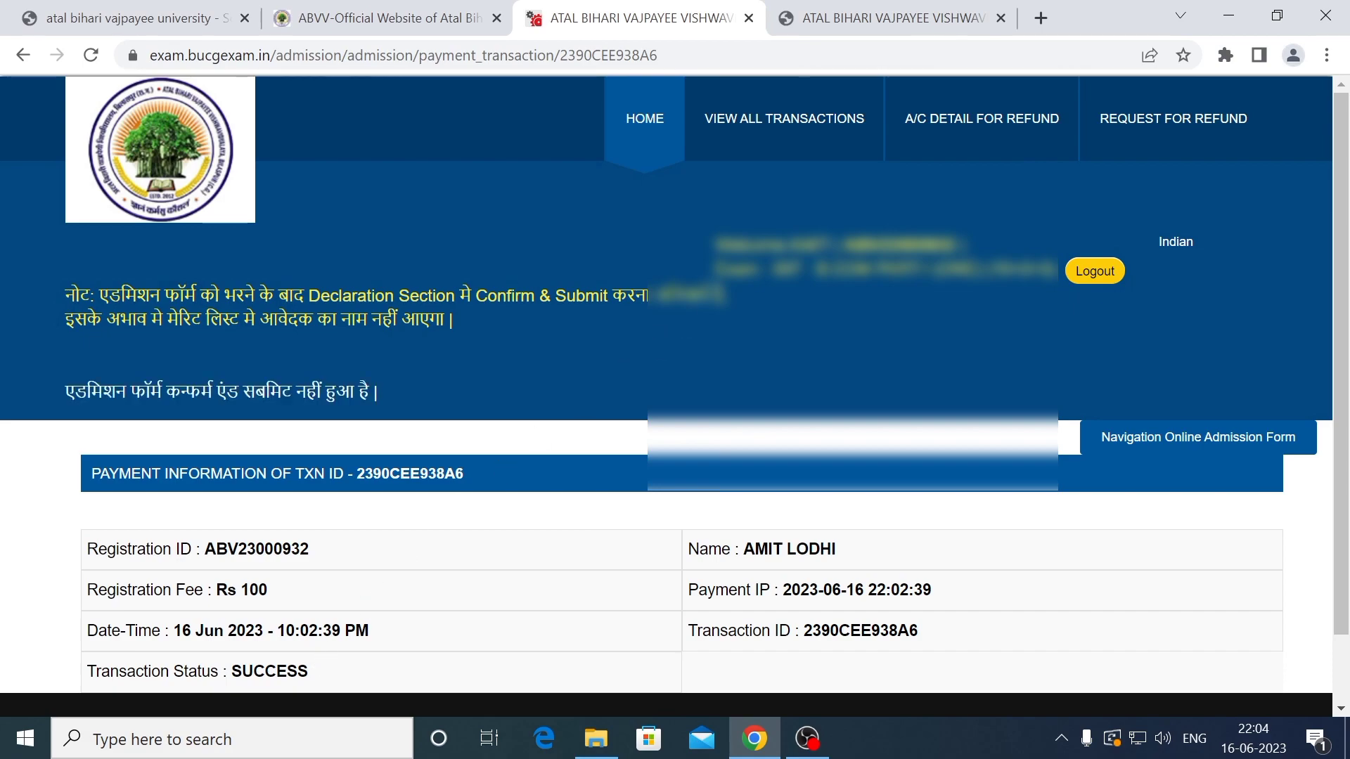
- Go HOME to reach the Session 2023-24 online examination survey
click(650, 147)
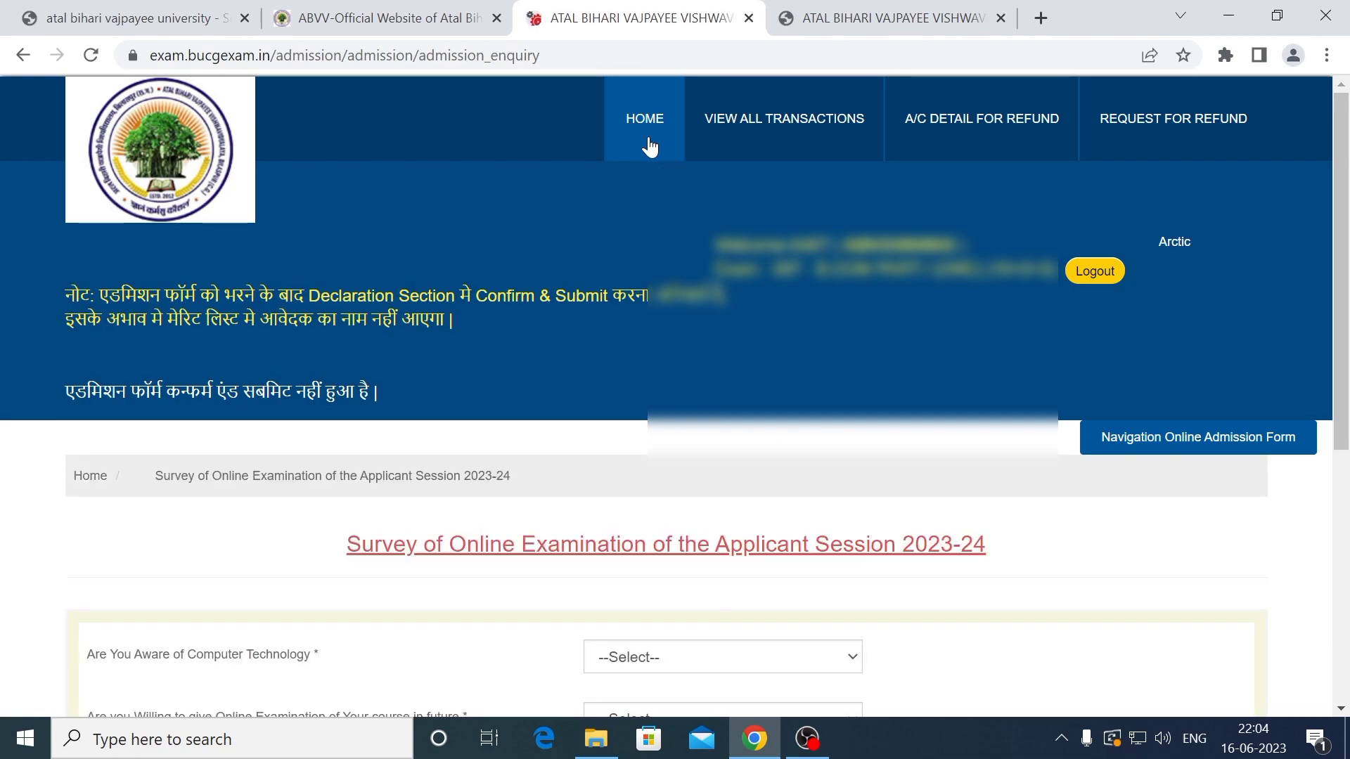
- Answer No to computer awareness, online exam, internet, covid-19 and computer knowledge questions, then save
scroll(237, 355, down, 4)
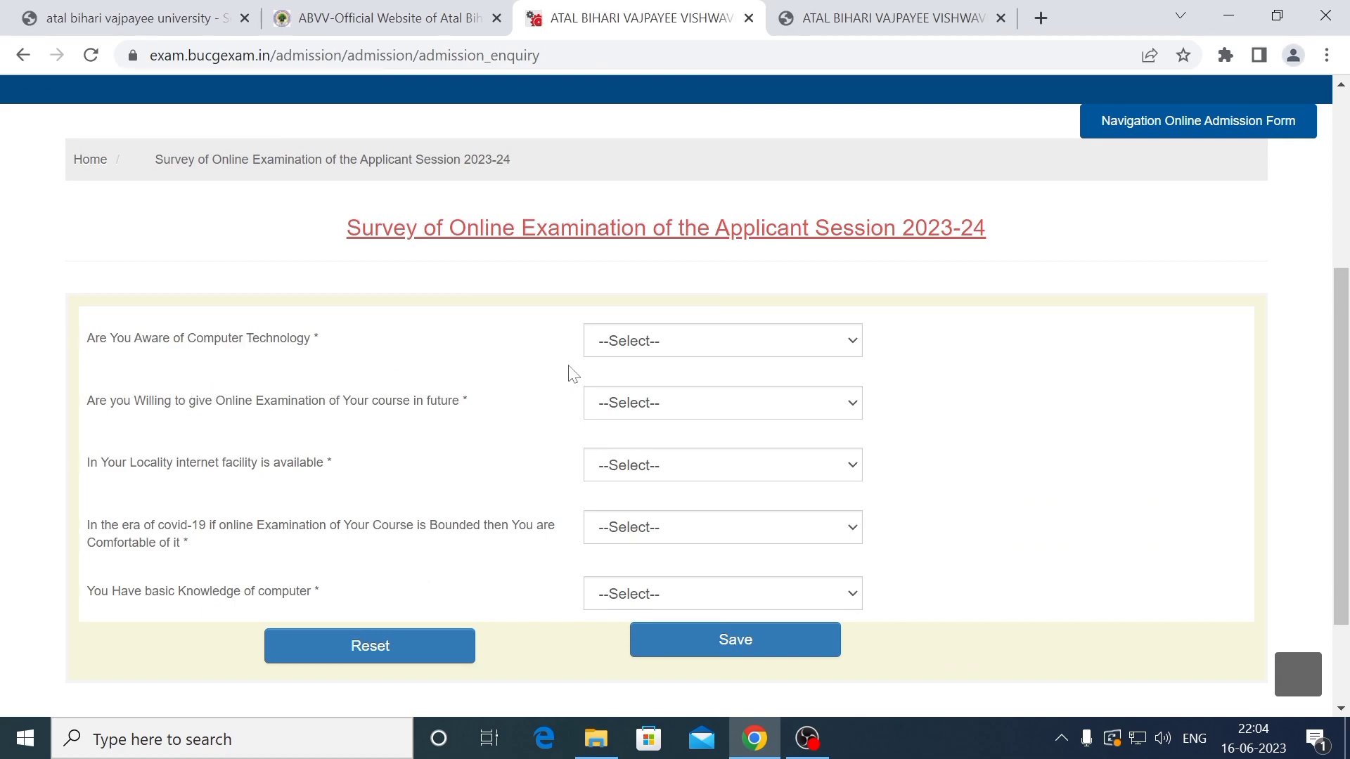
click(691, 344)
click(667, 404)
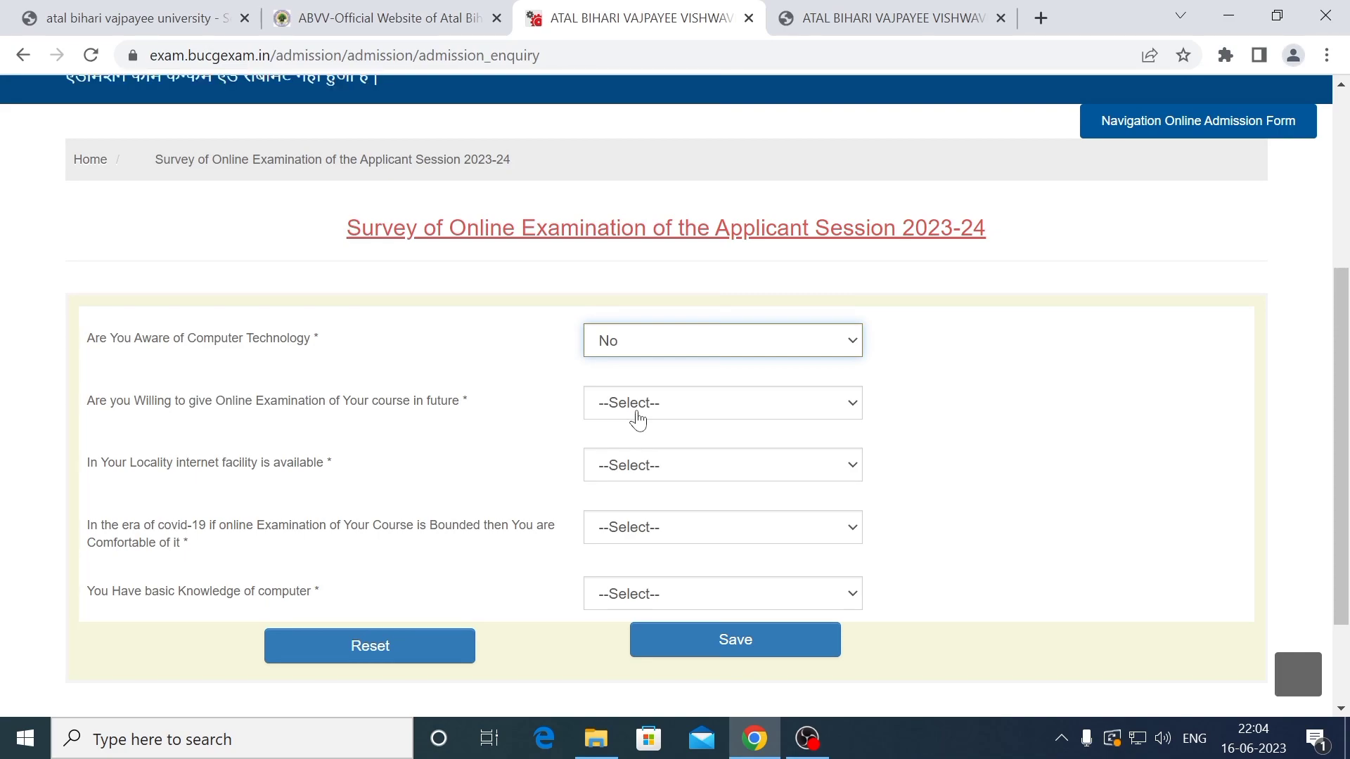
click(638, 414)
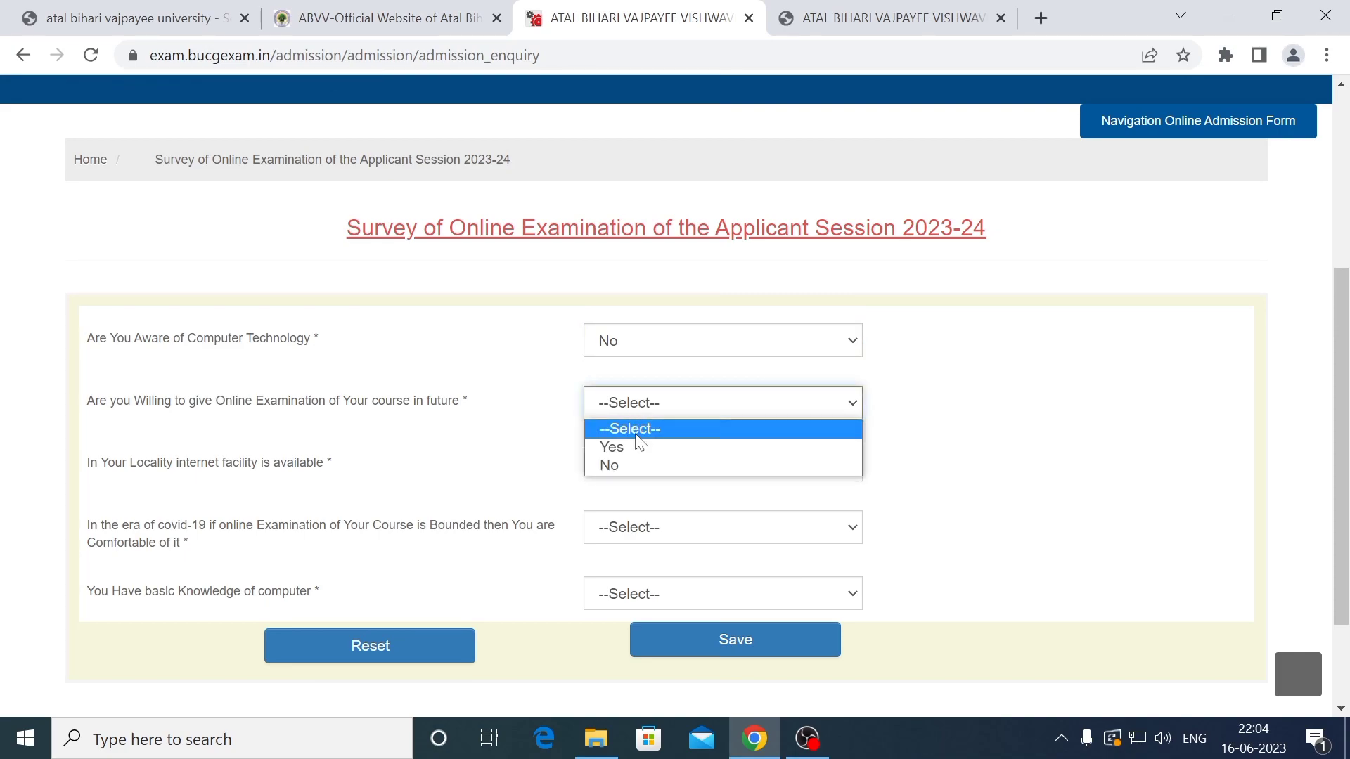
click(639, 468)
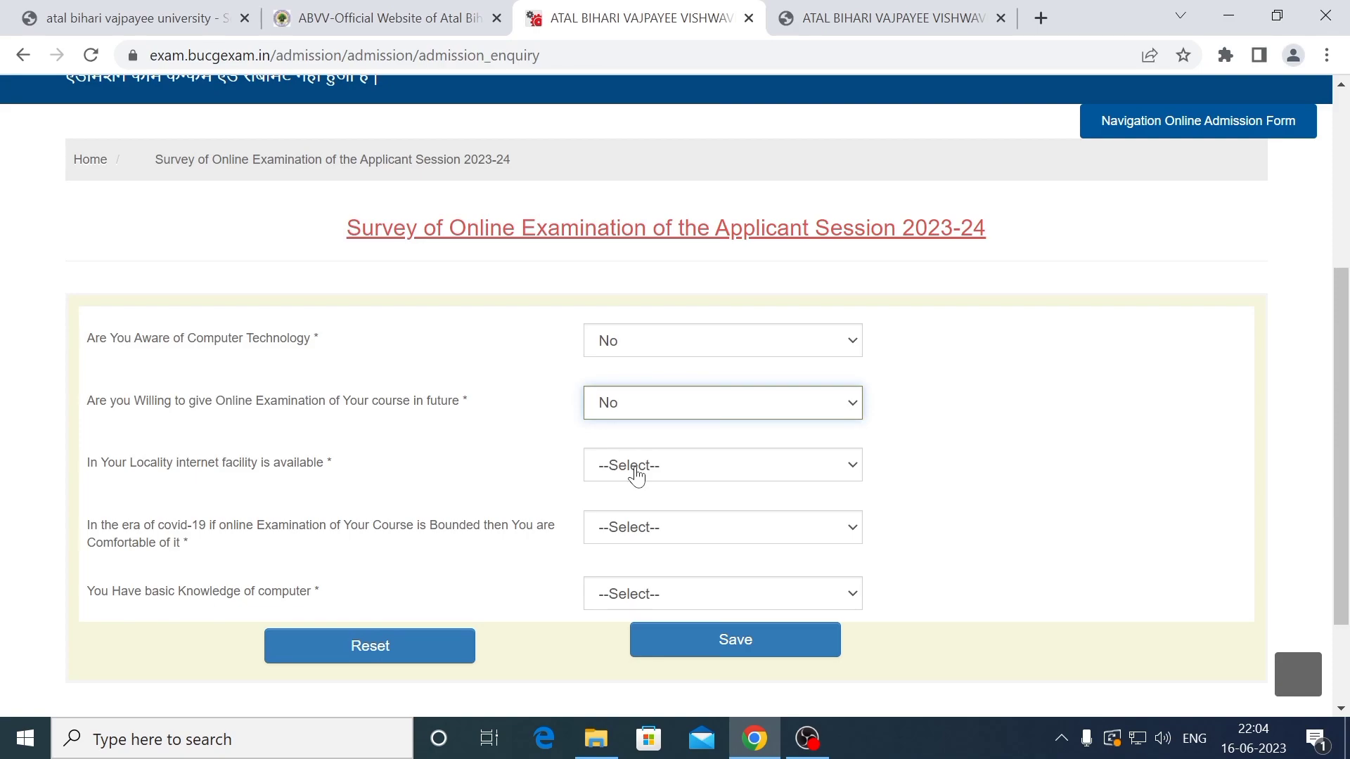
click(637, 476)
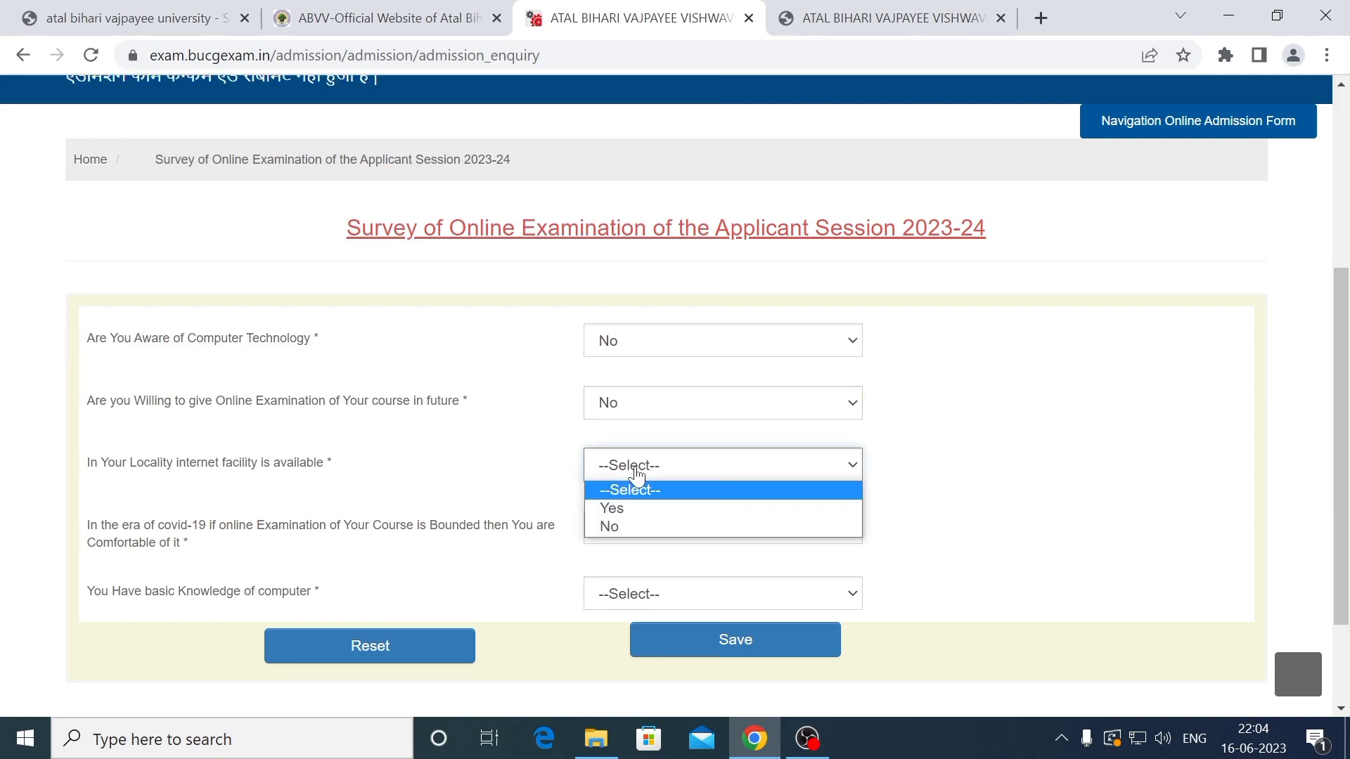
click(645, 529)
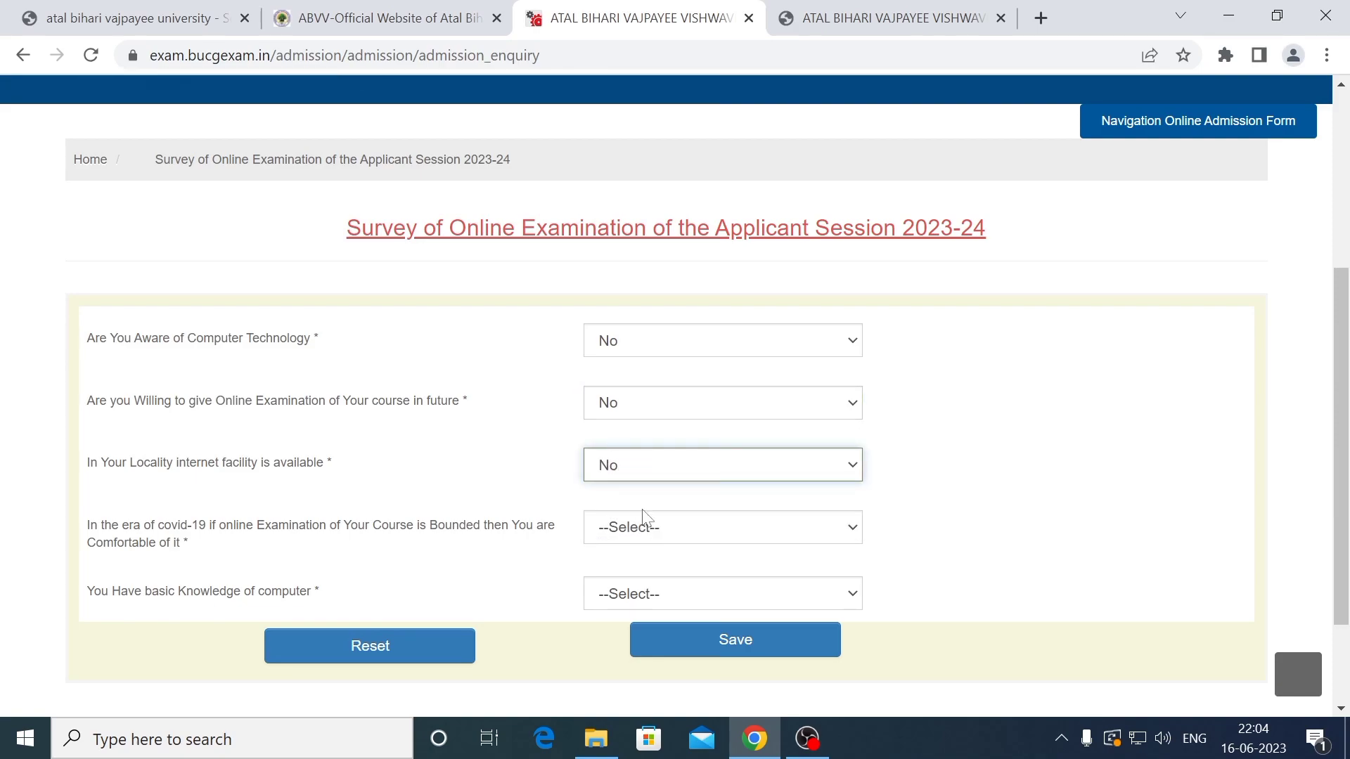
click(655, 526)
click(654, 590)
click(648, 594)
click(631, 655)
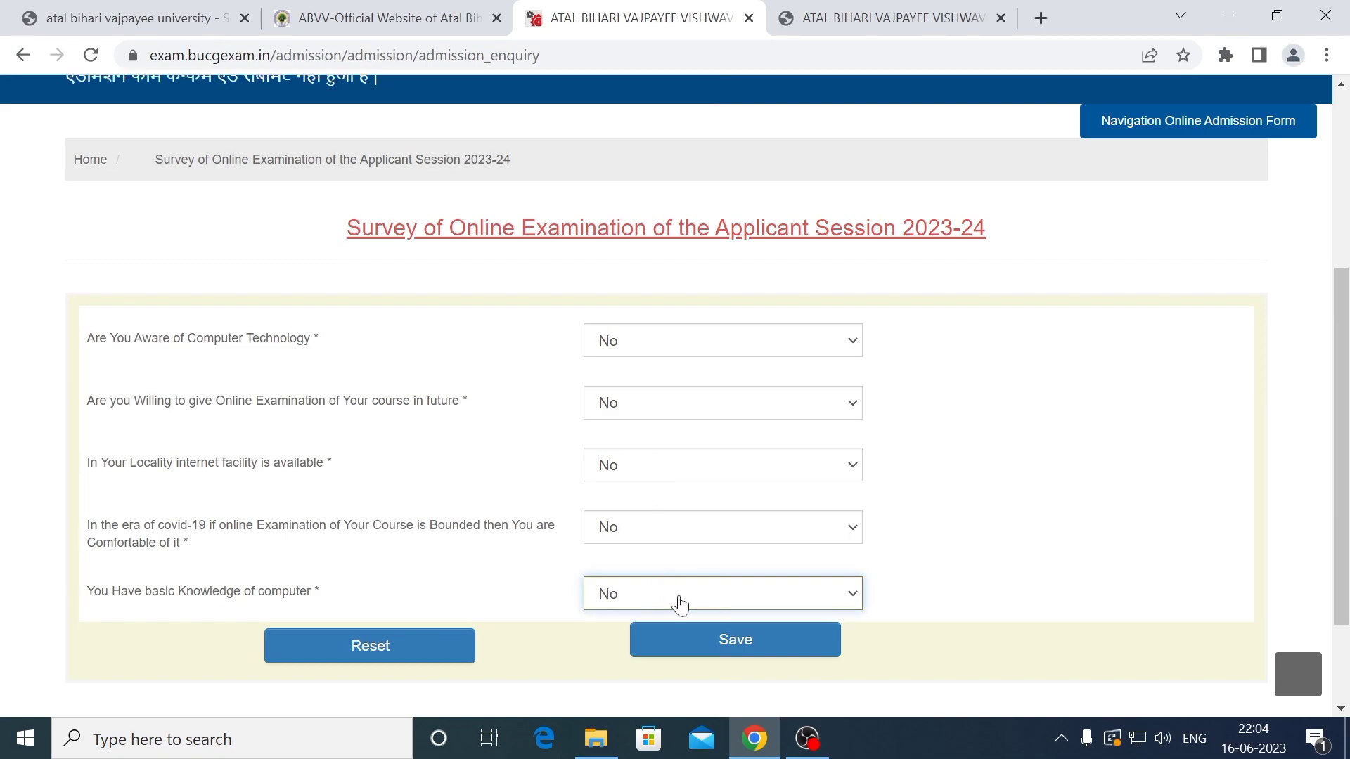
click(710, 644)
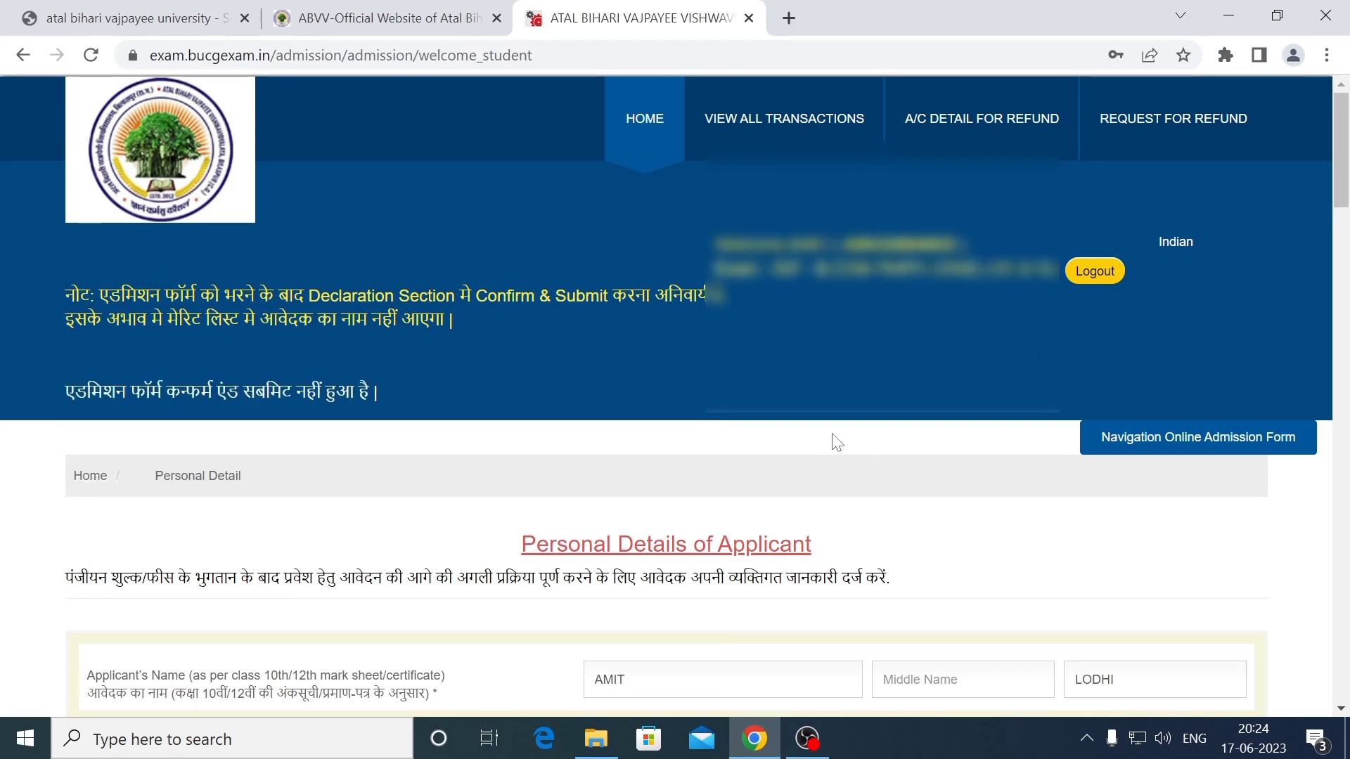
- Enter caste SCHEDULE CAST and keep religion as Hindu
scroll(837, 436, down, 8)
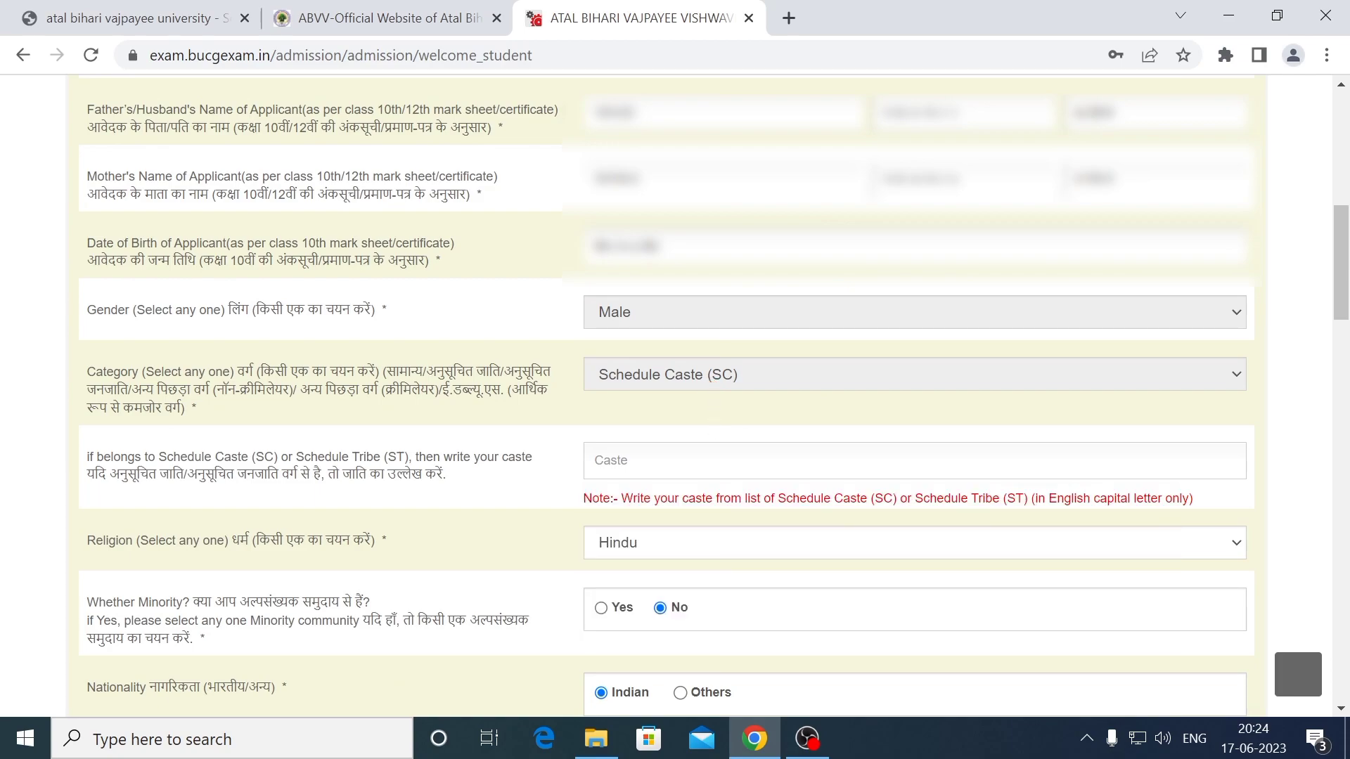
key(Tab)
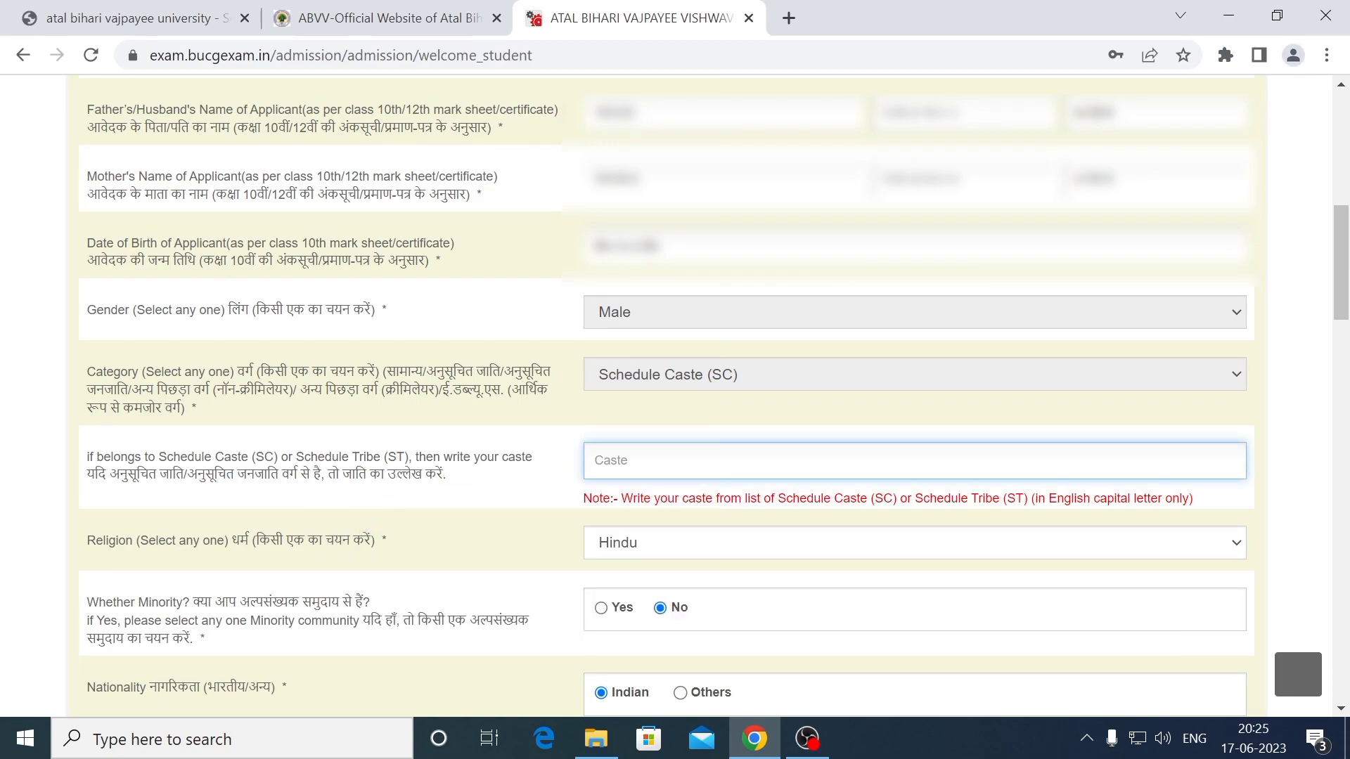
text(SCHEDULE CASTE)
click(731, 554)
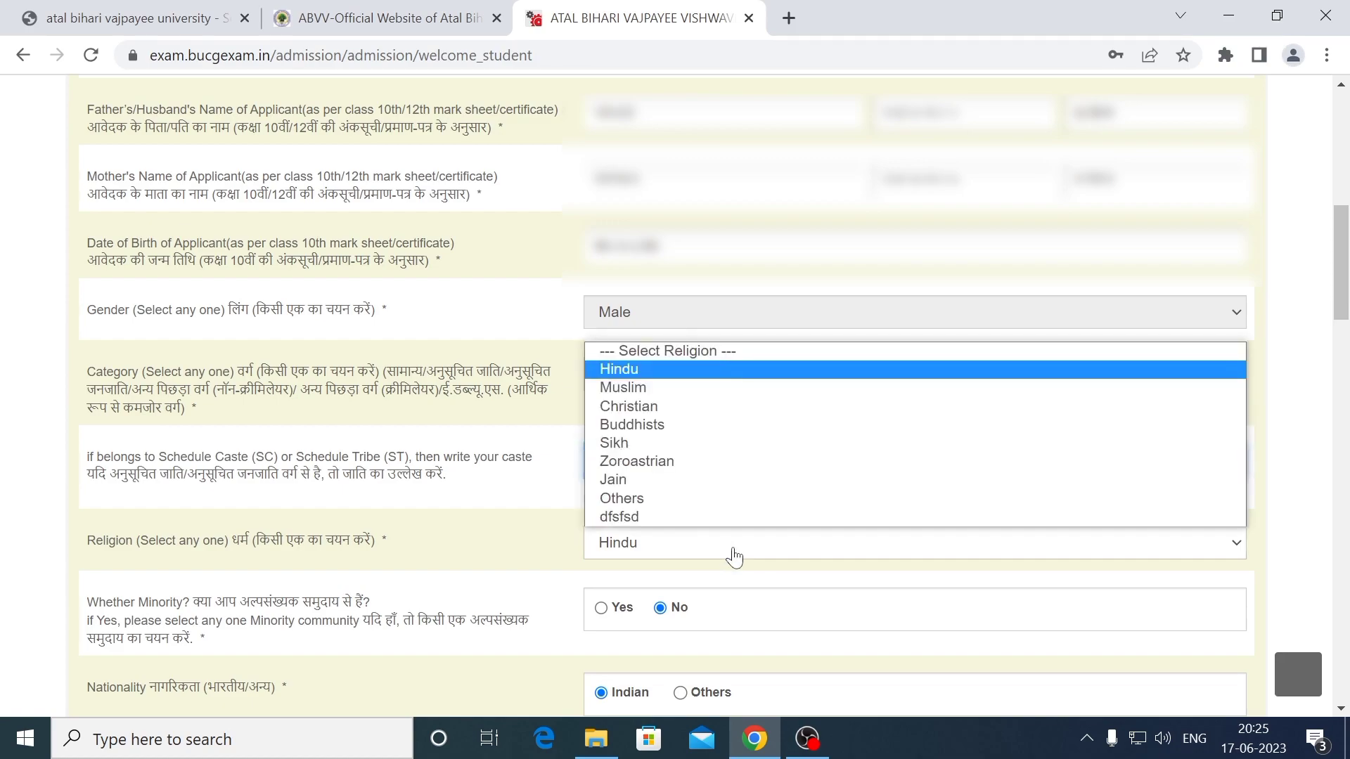
click(650, 368)
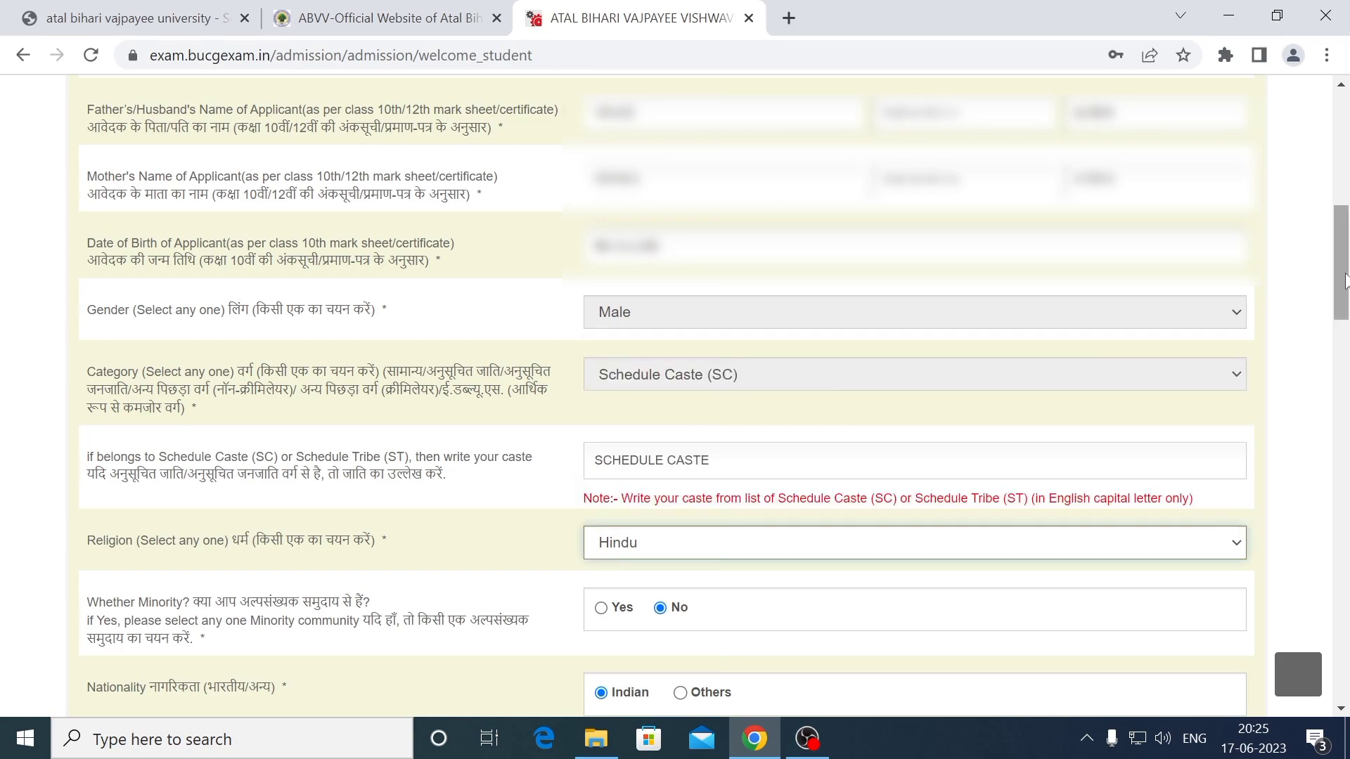
- Set domicile state to Chhattisgarh and district to Bilaspur
scroll(882, 403, down, 2)
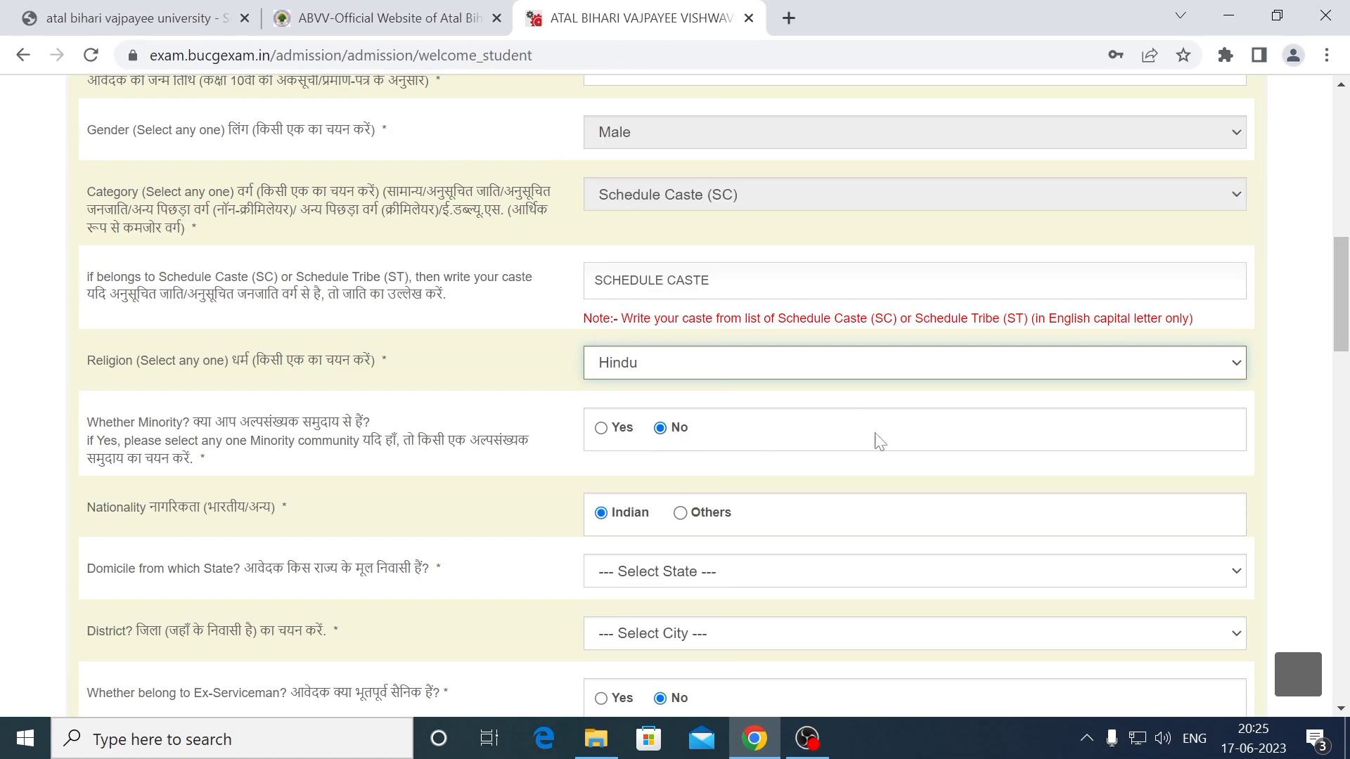
scroll(879, 457, down, 1)
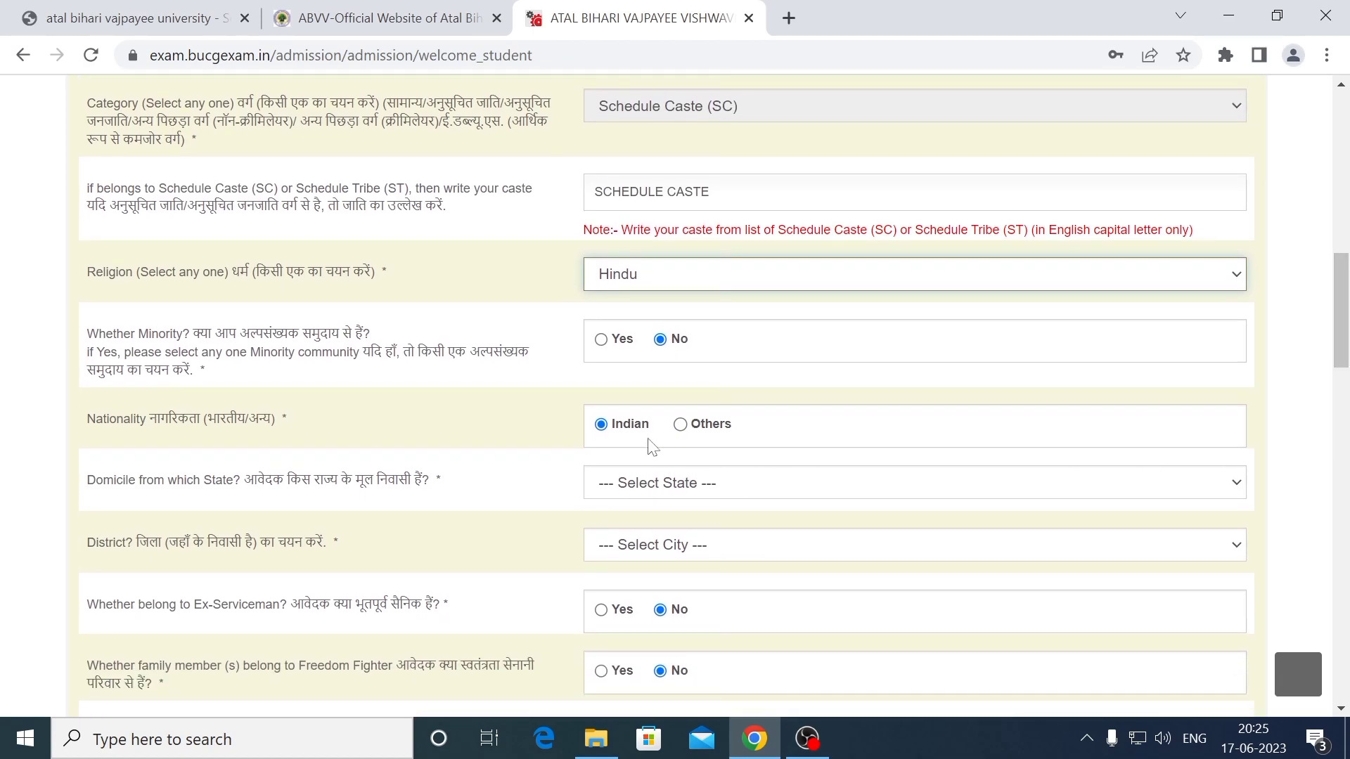
click(656, 492)
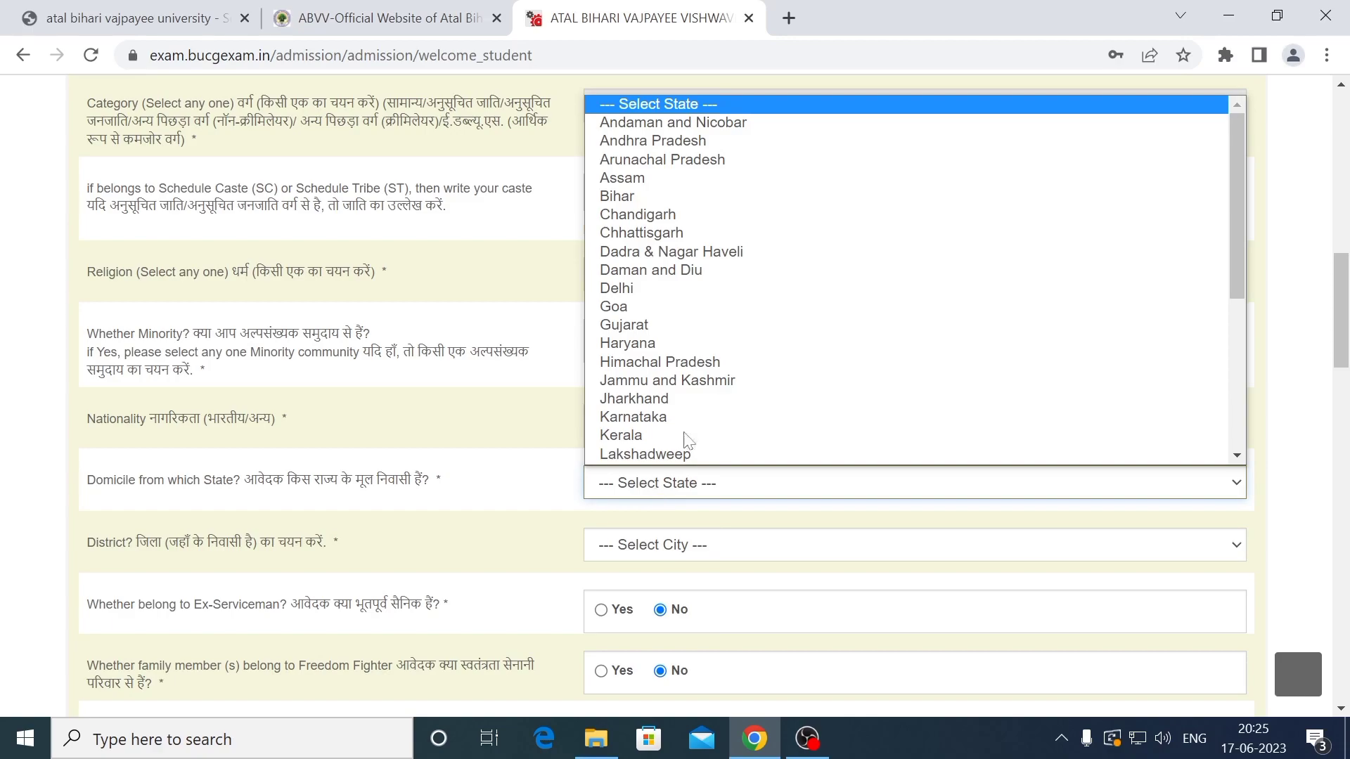
click(642, 234)
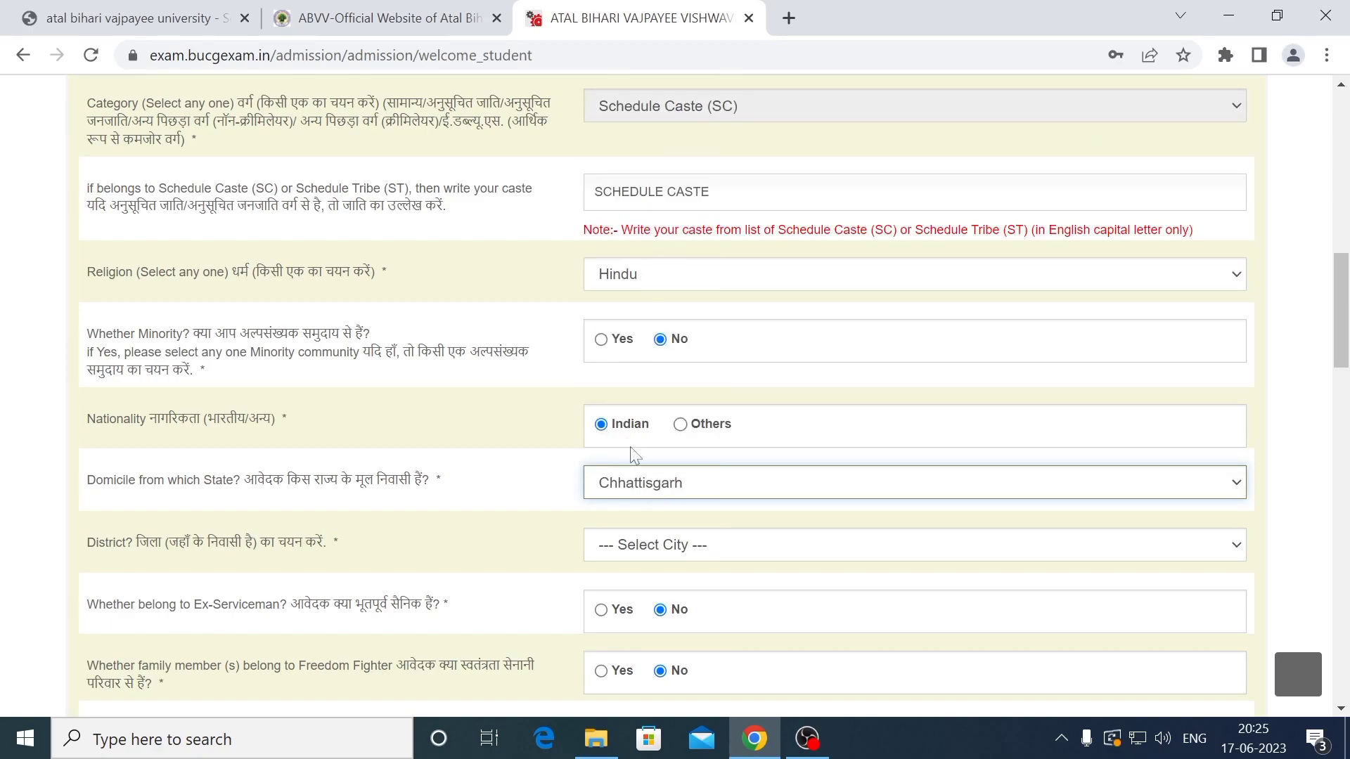
click(627, 552)
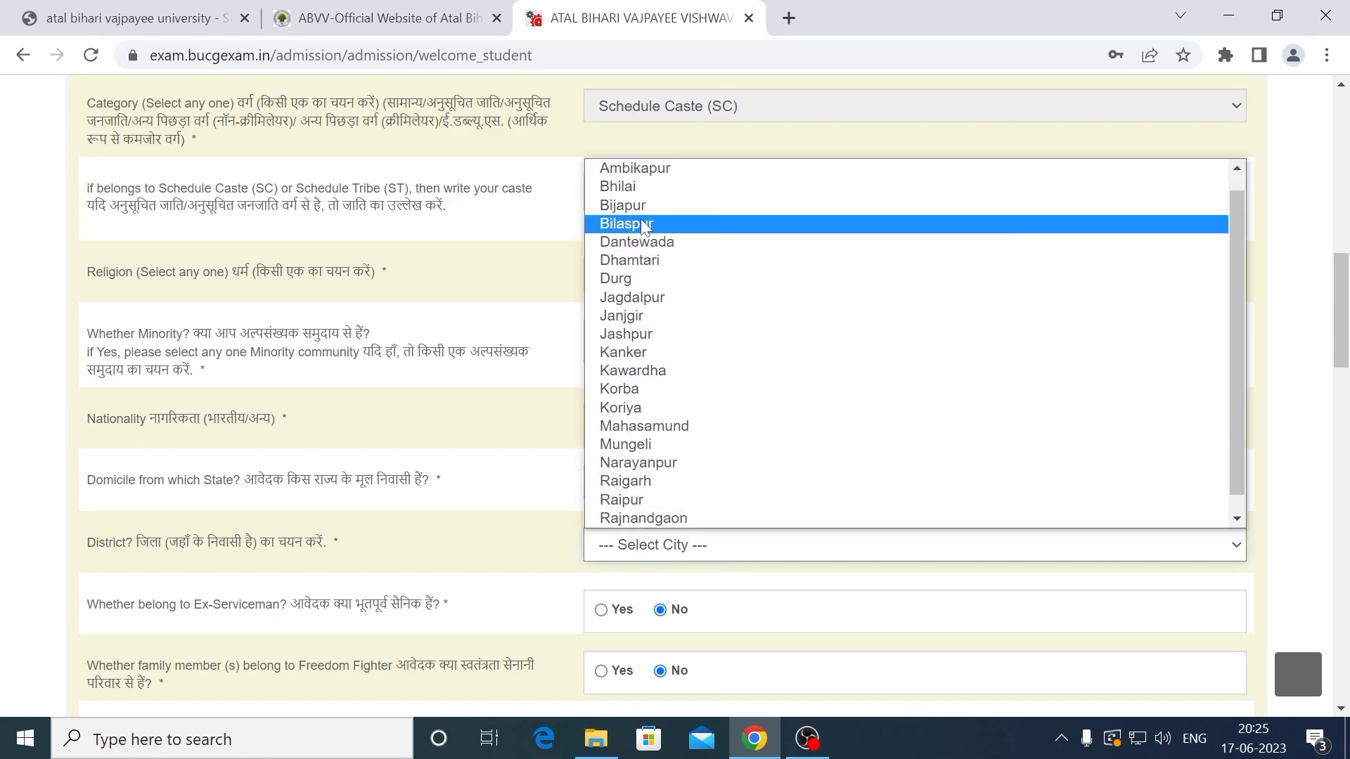
click(642, 226)
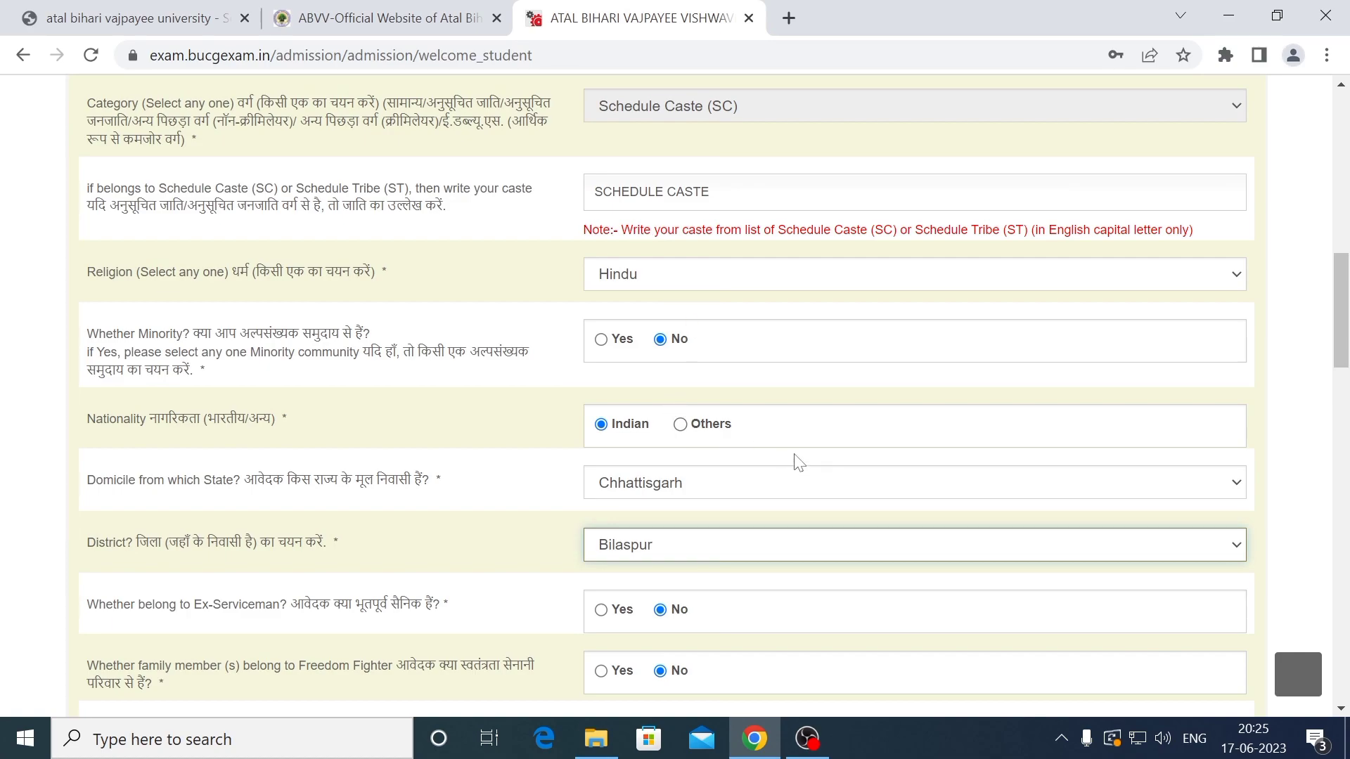
- Enter the applicant's ration card number
scroll(802, 460, down, 5)
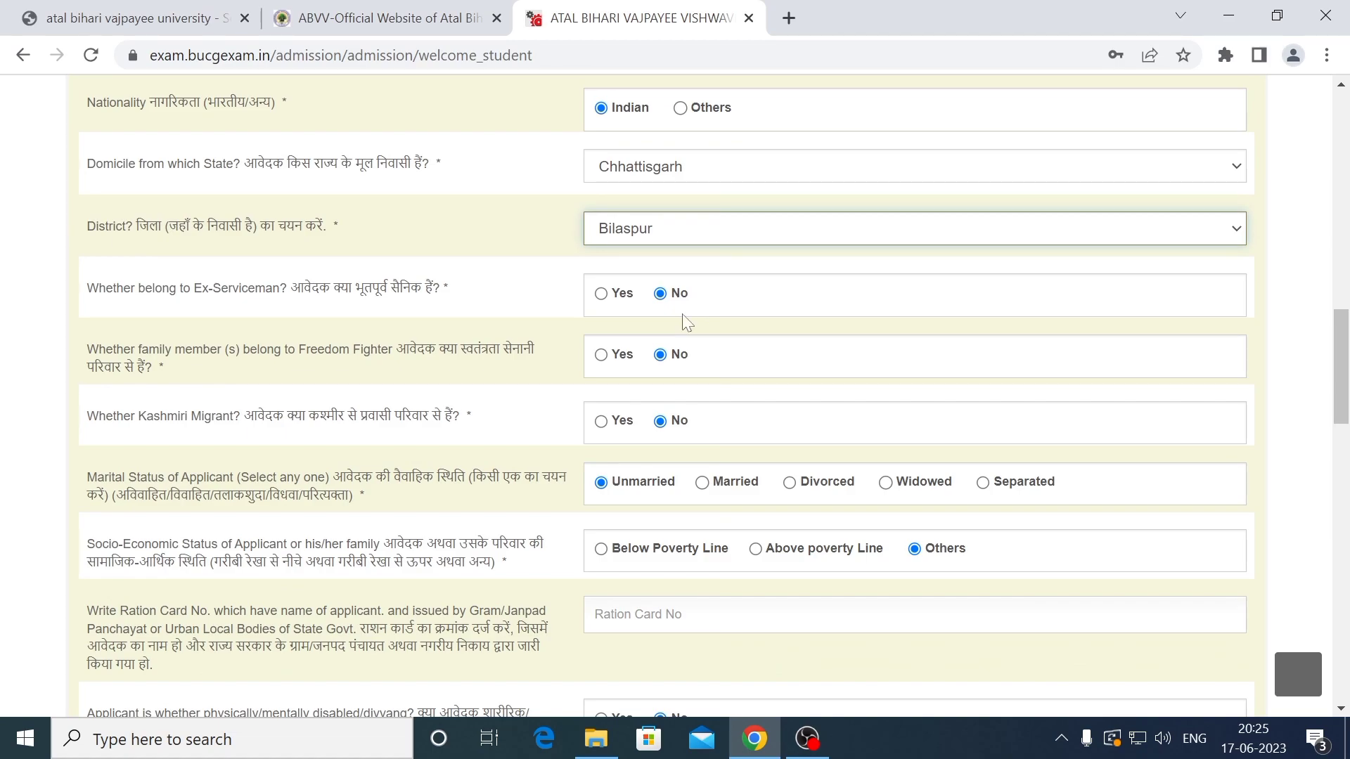
scroll(736, 414, down, 1)
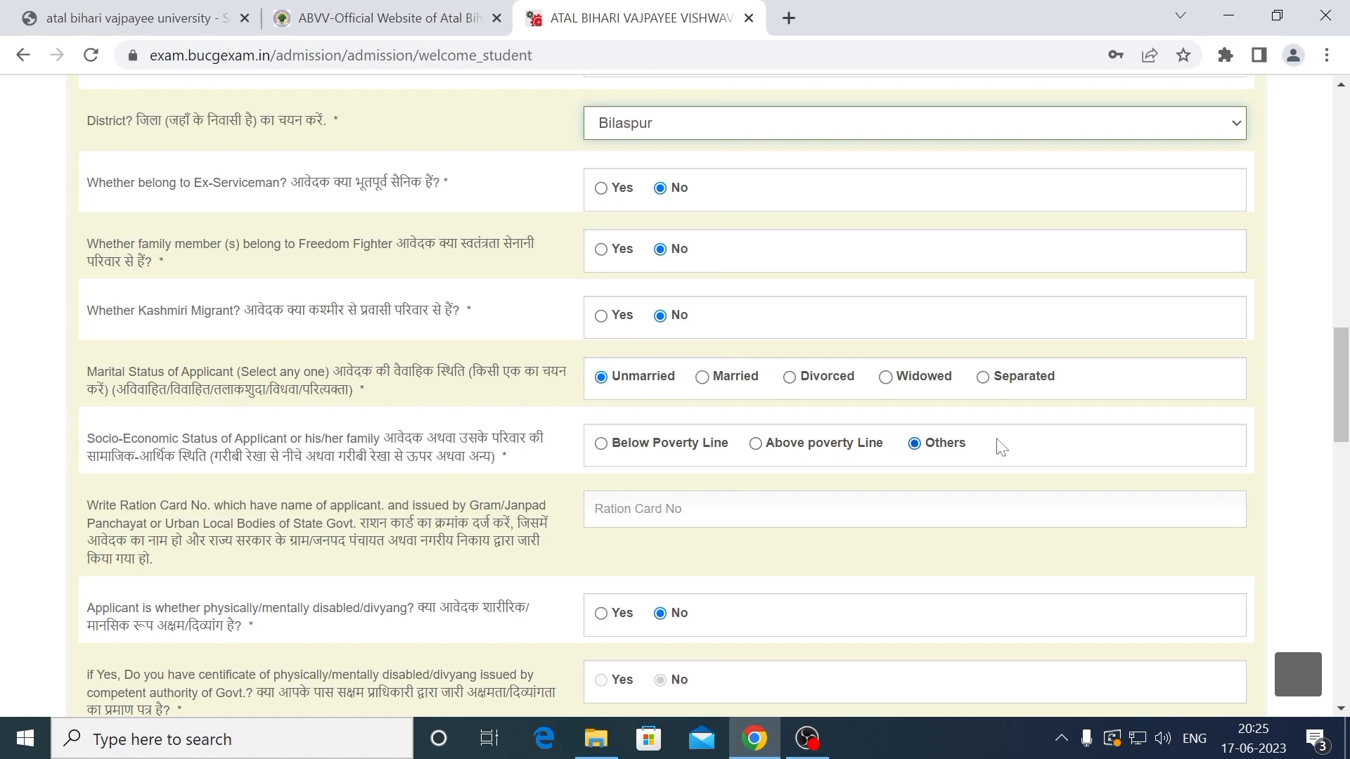
click(759, 509)
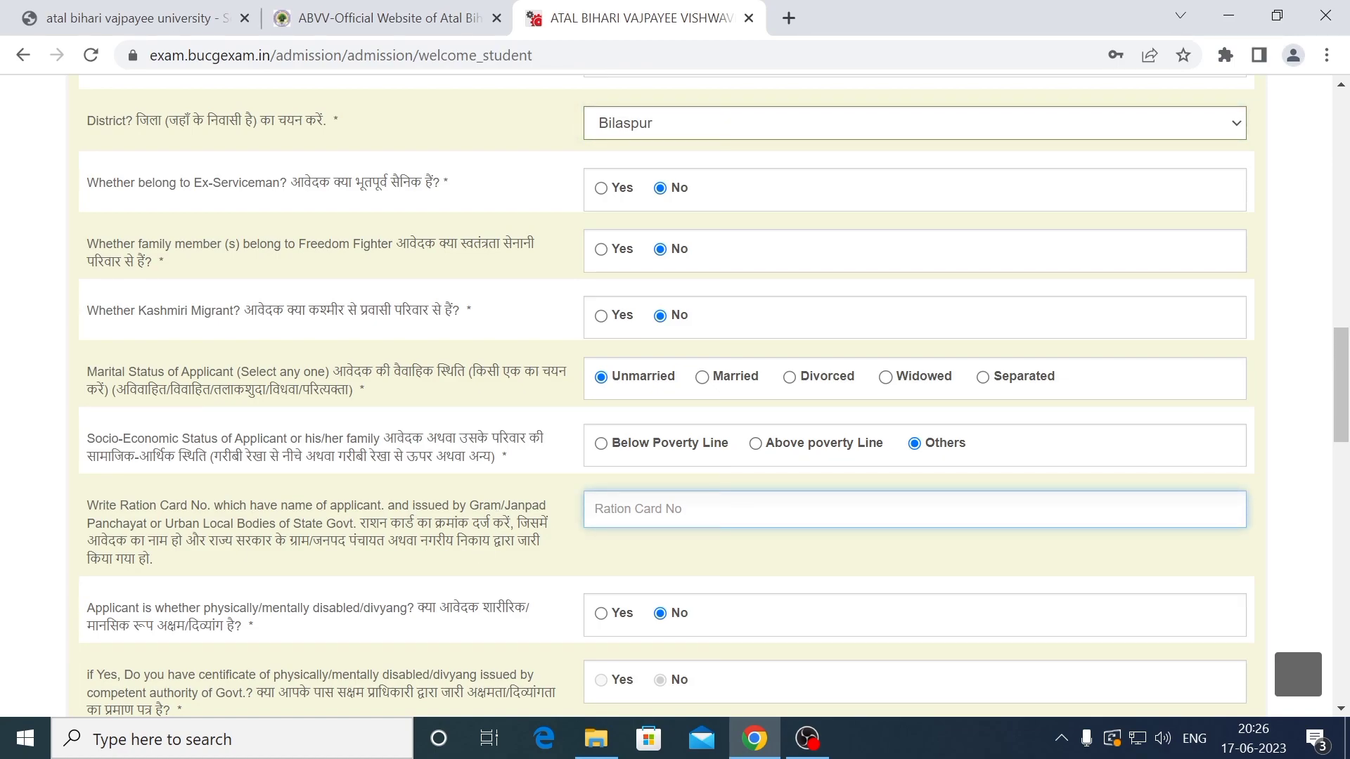
scroll(644, 517, down, 3)
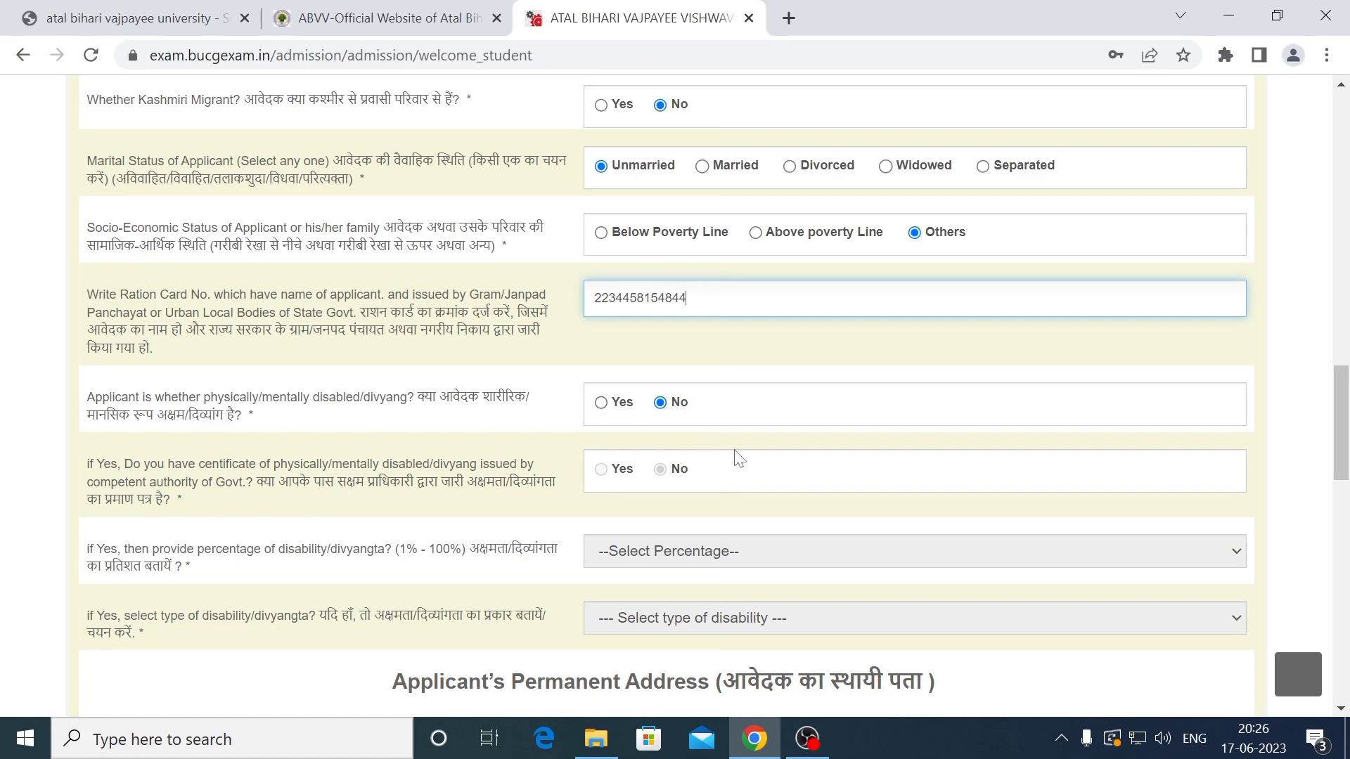
scroll(738, 490, down, 3)
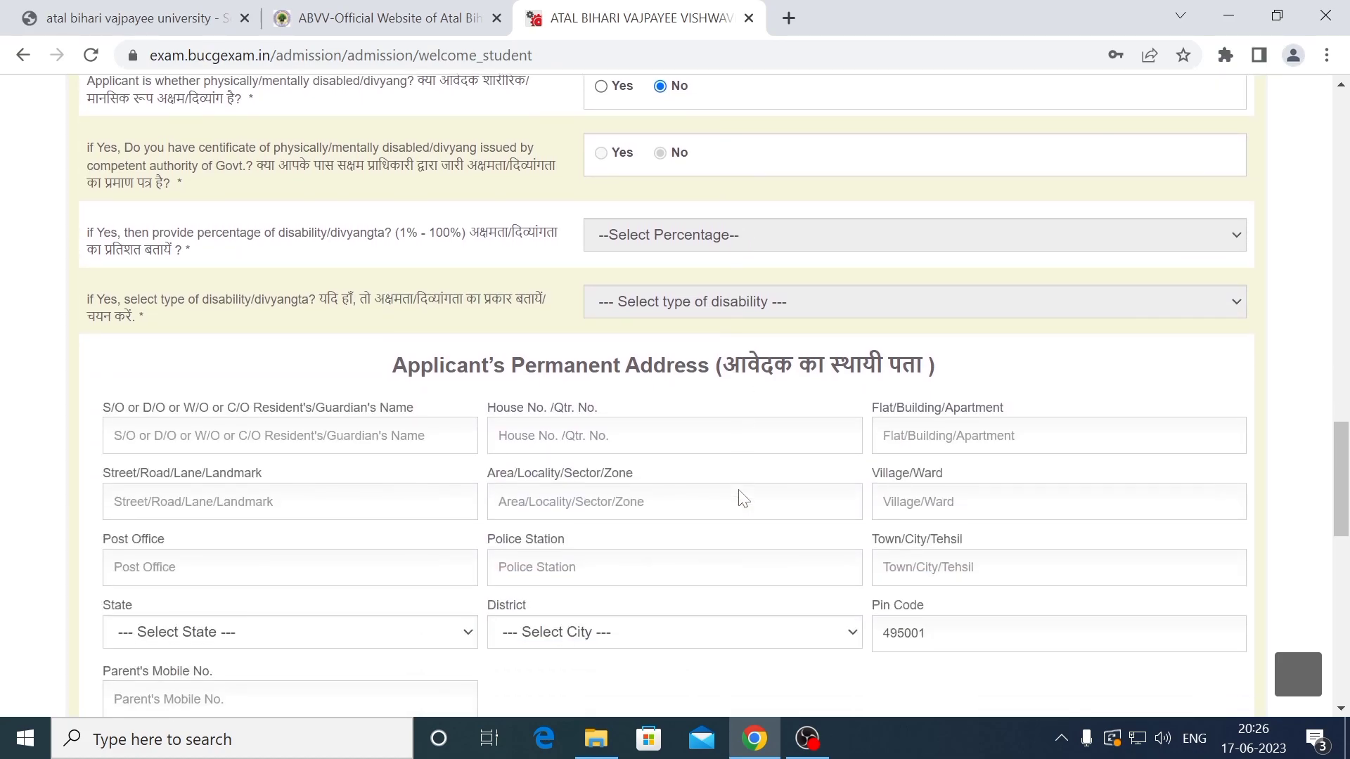
click(290, 436)
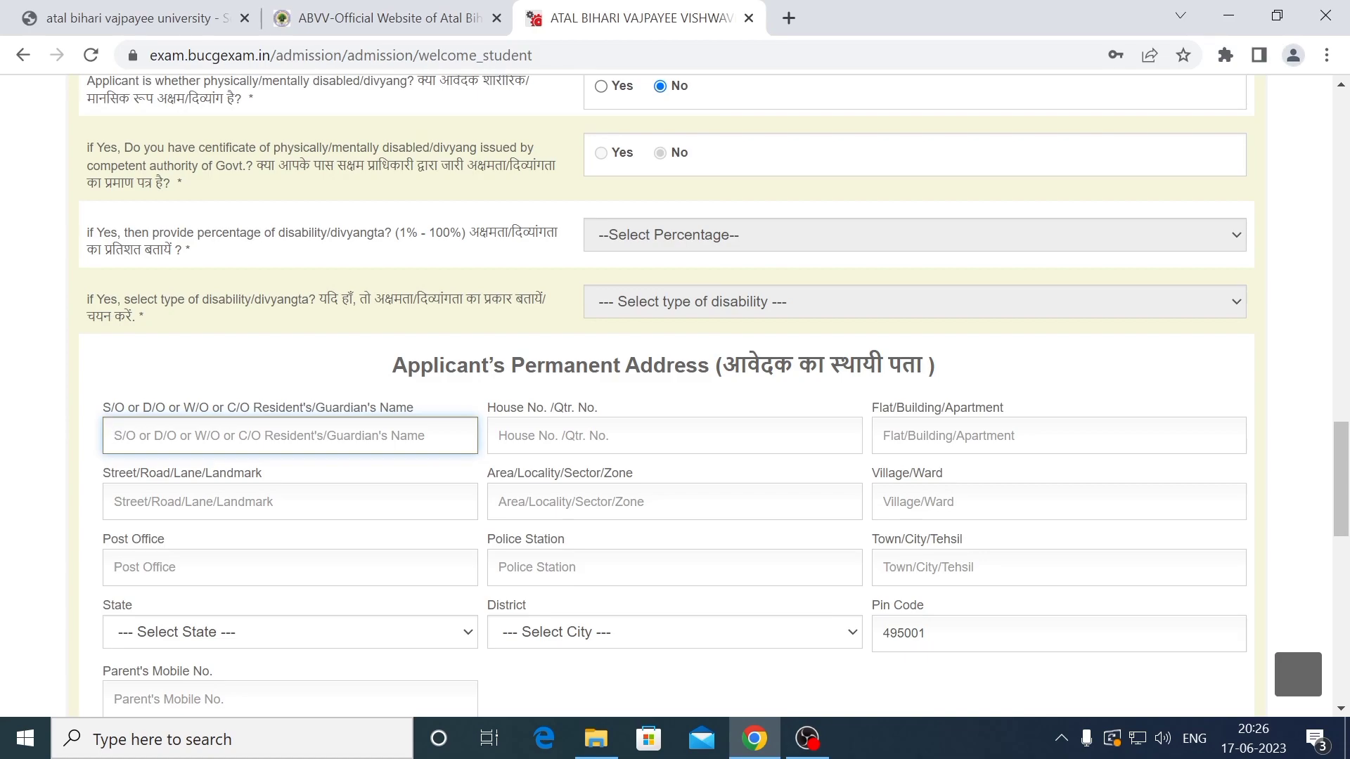
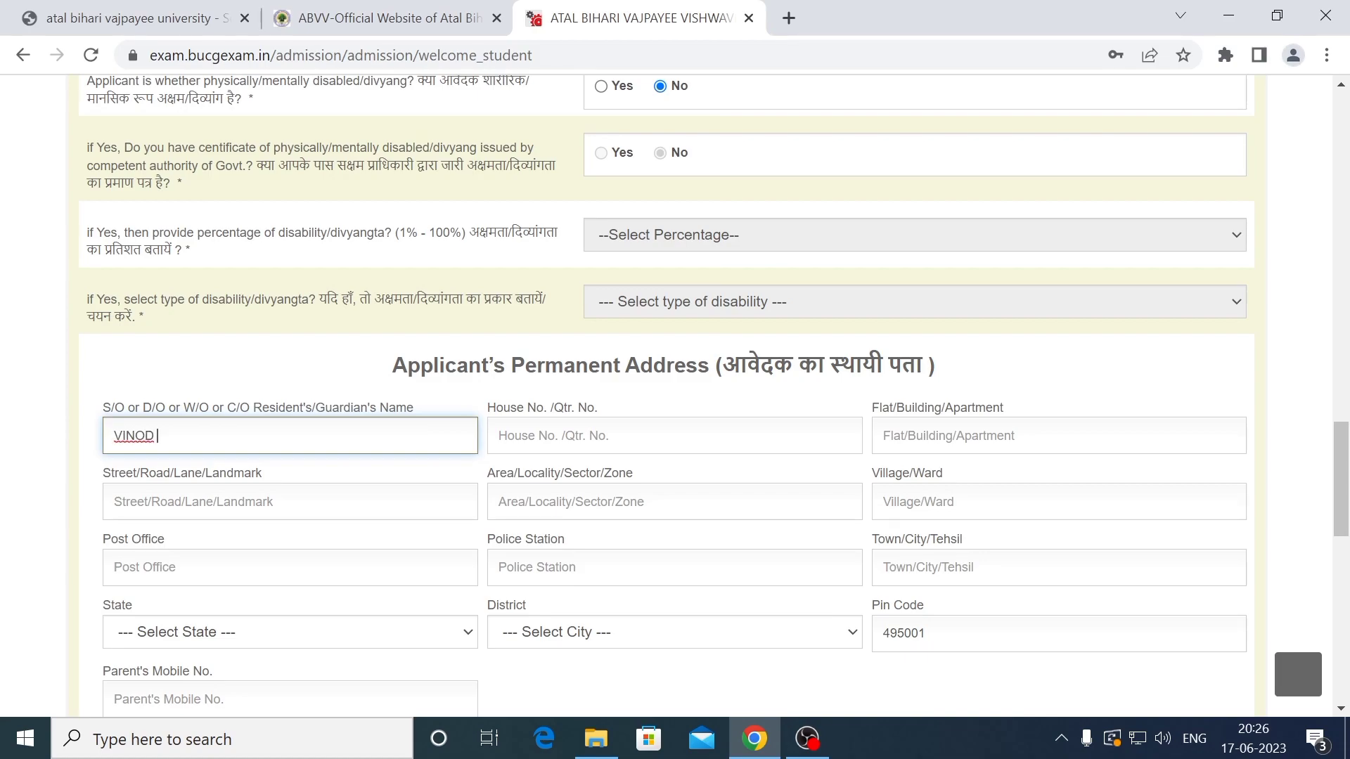
click(535, 435)
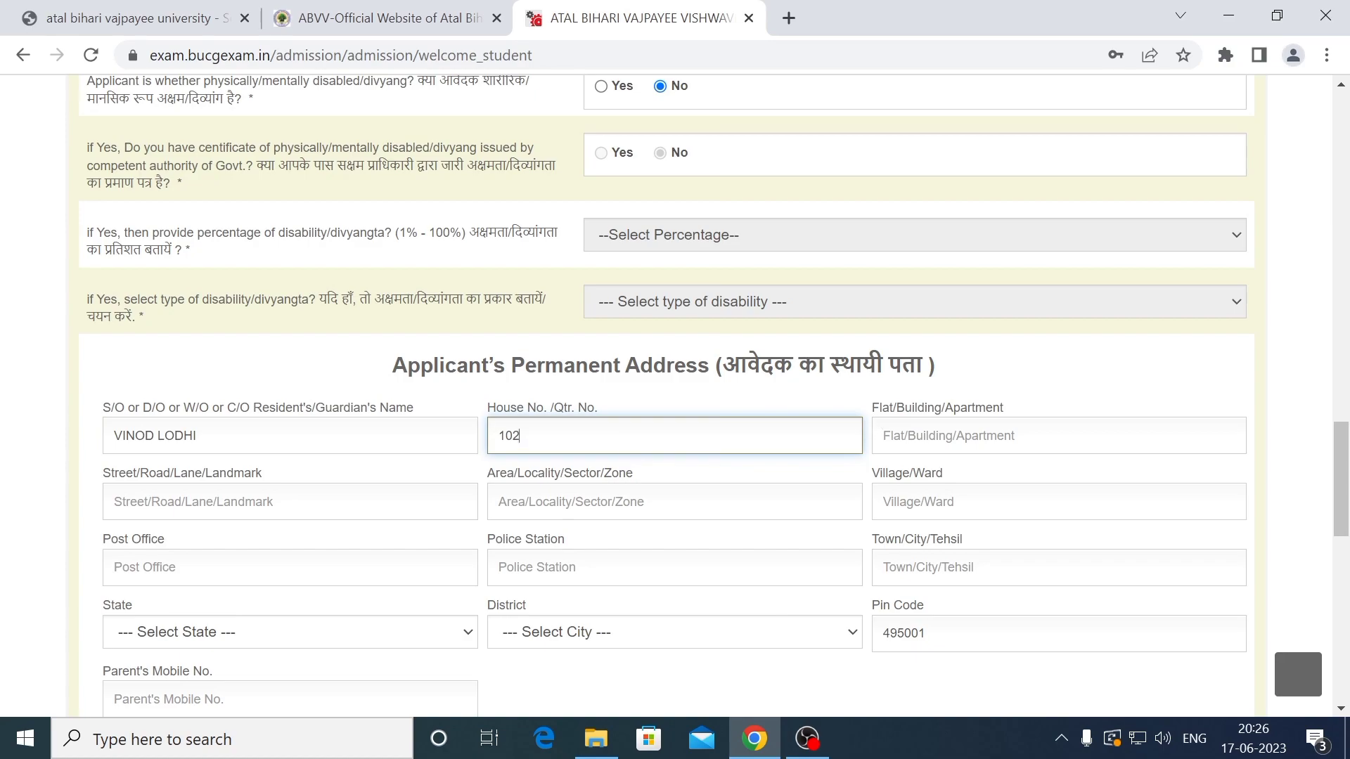
key(Tab)
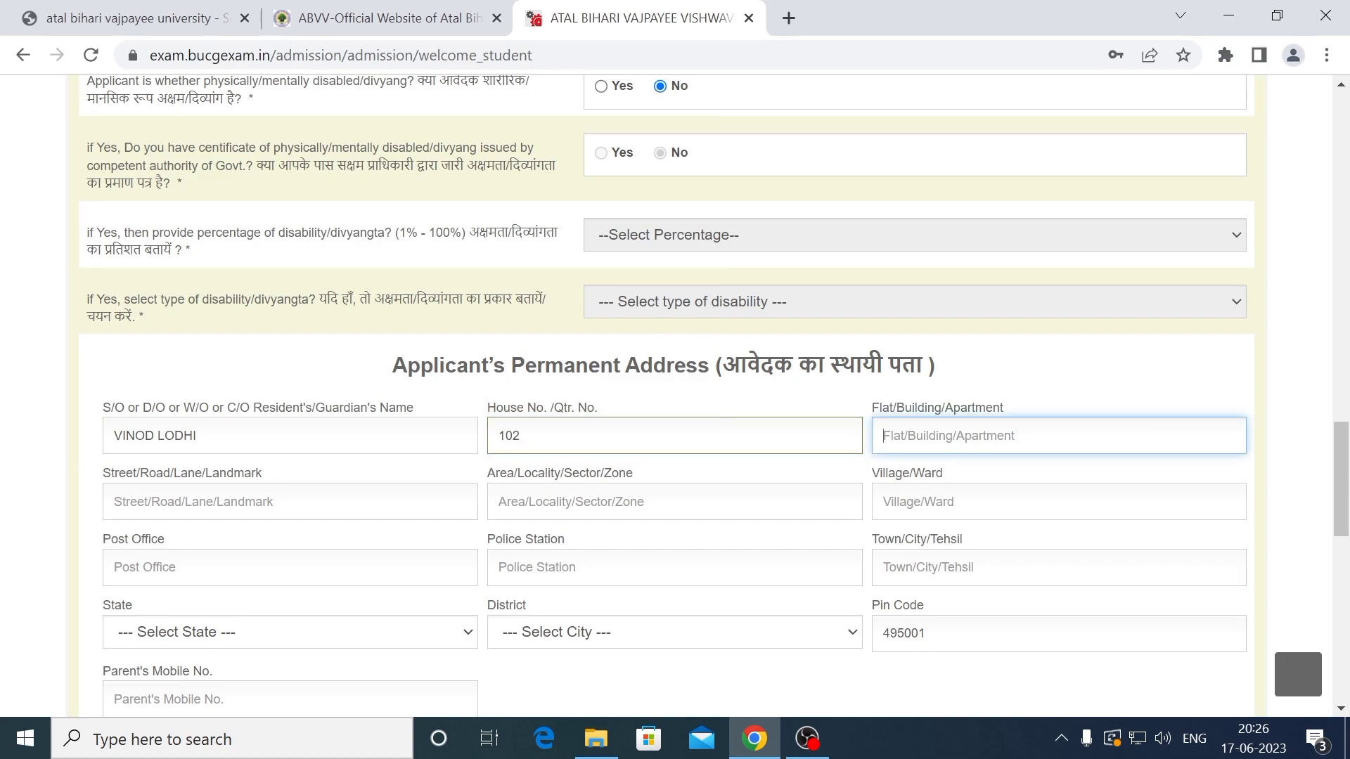
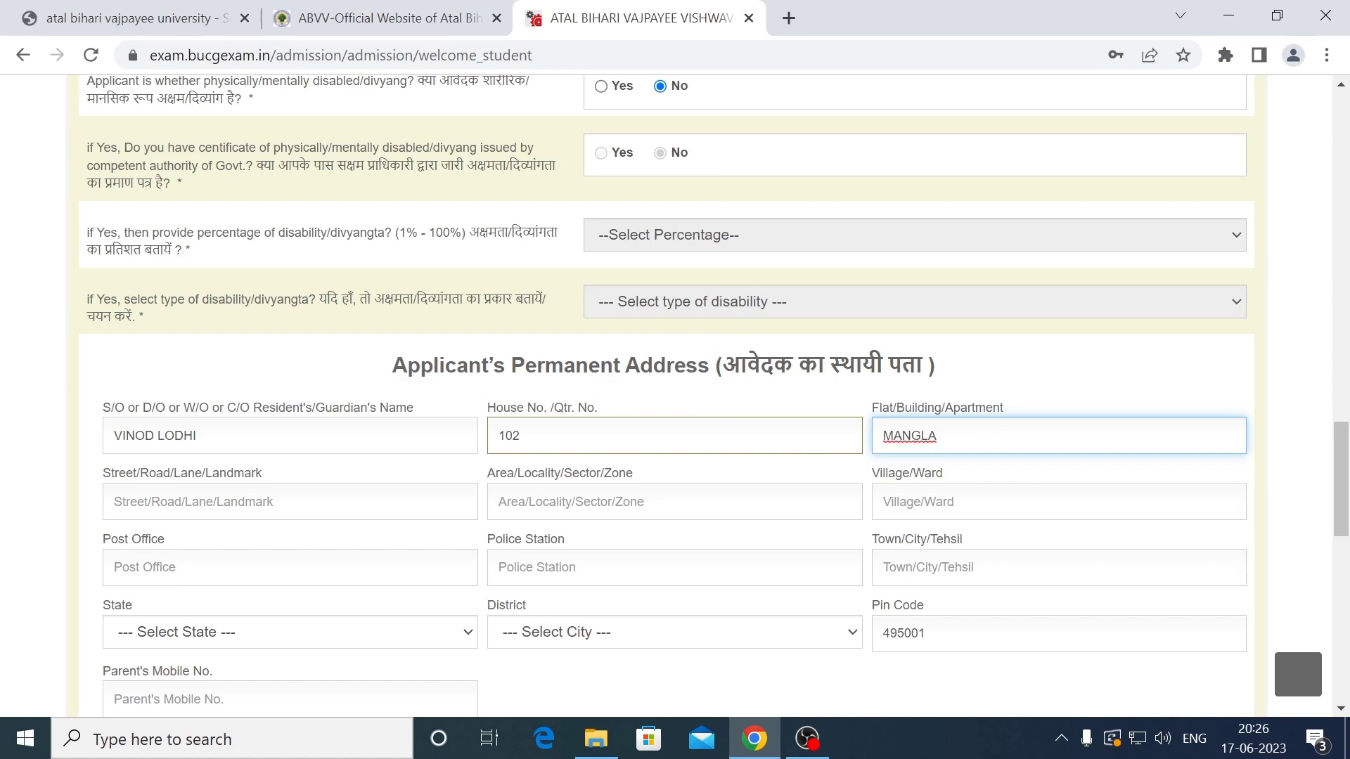
key(Tab)
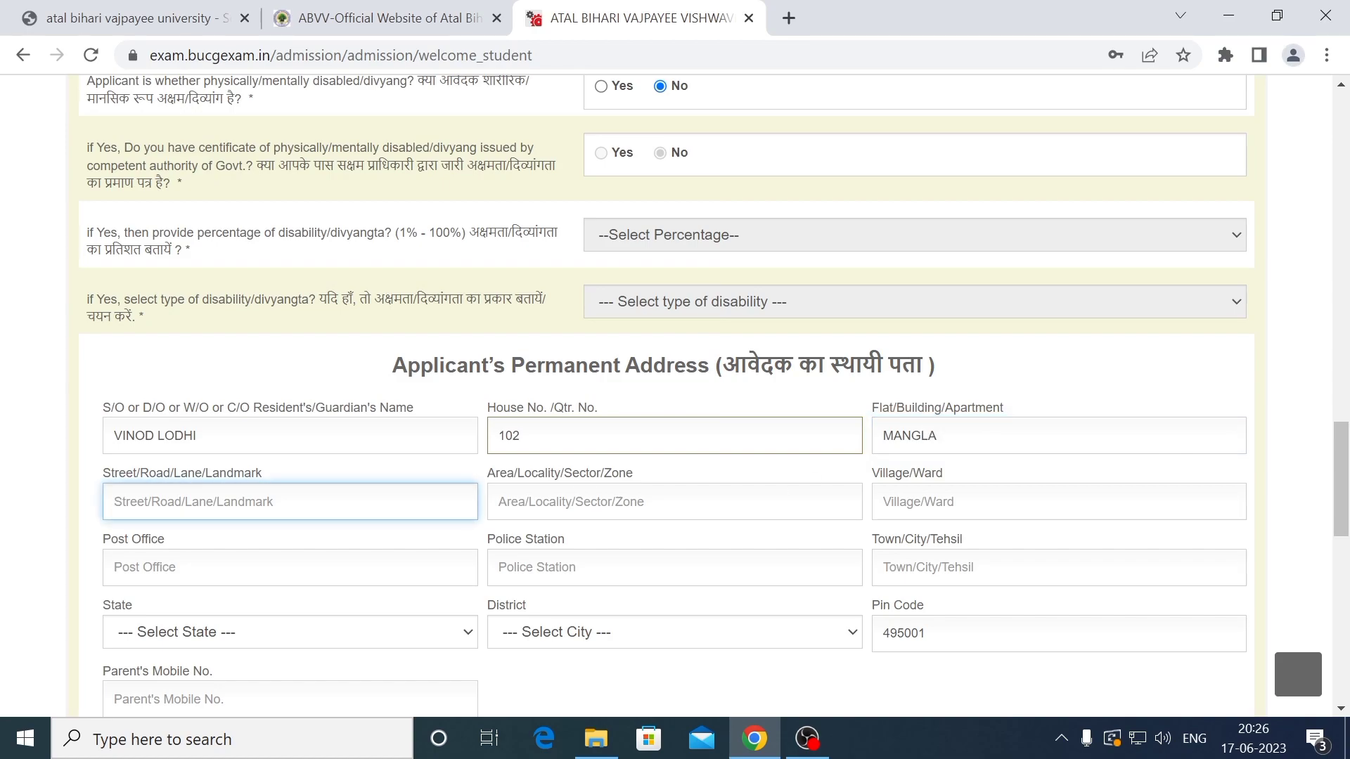
text(MAN)
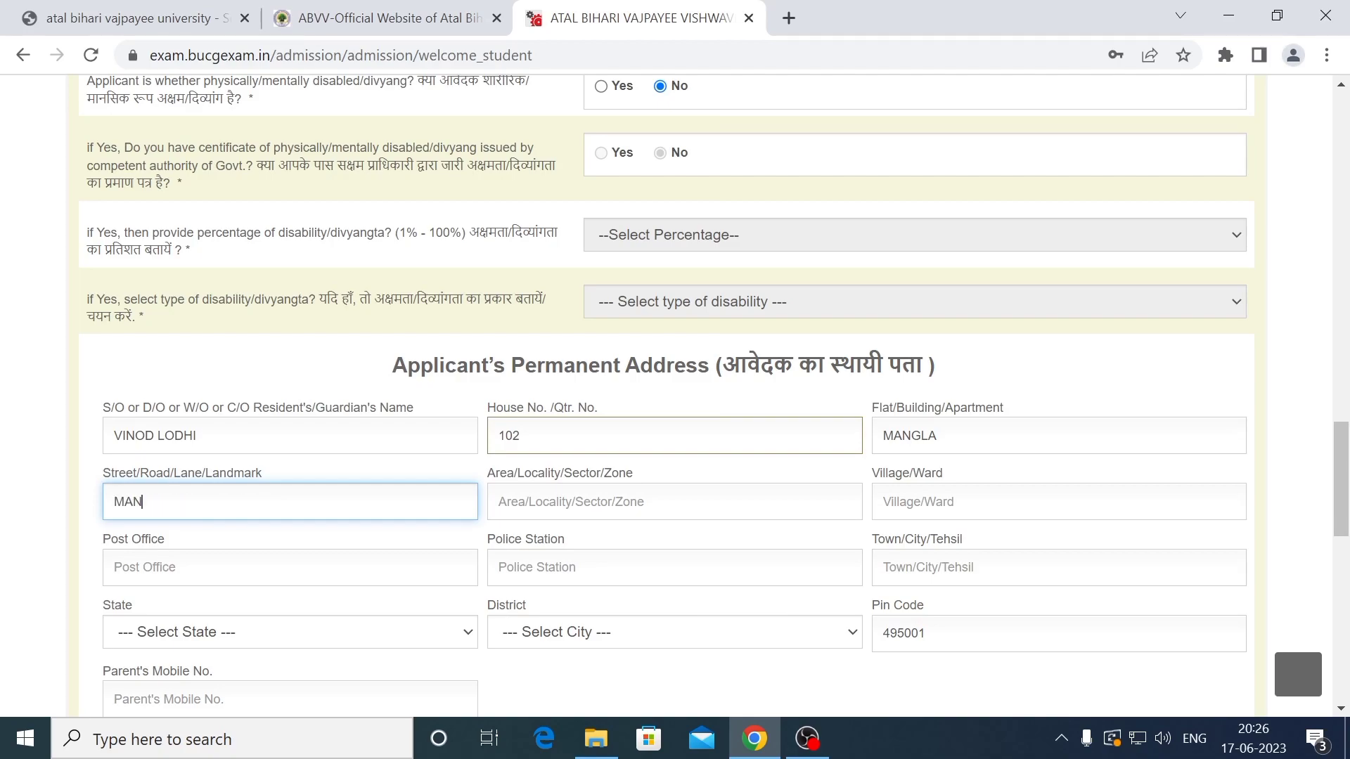
text(GLA)
key(Tab)
text(MAn)
key(BackSpace)
text(NGLA)
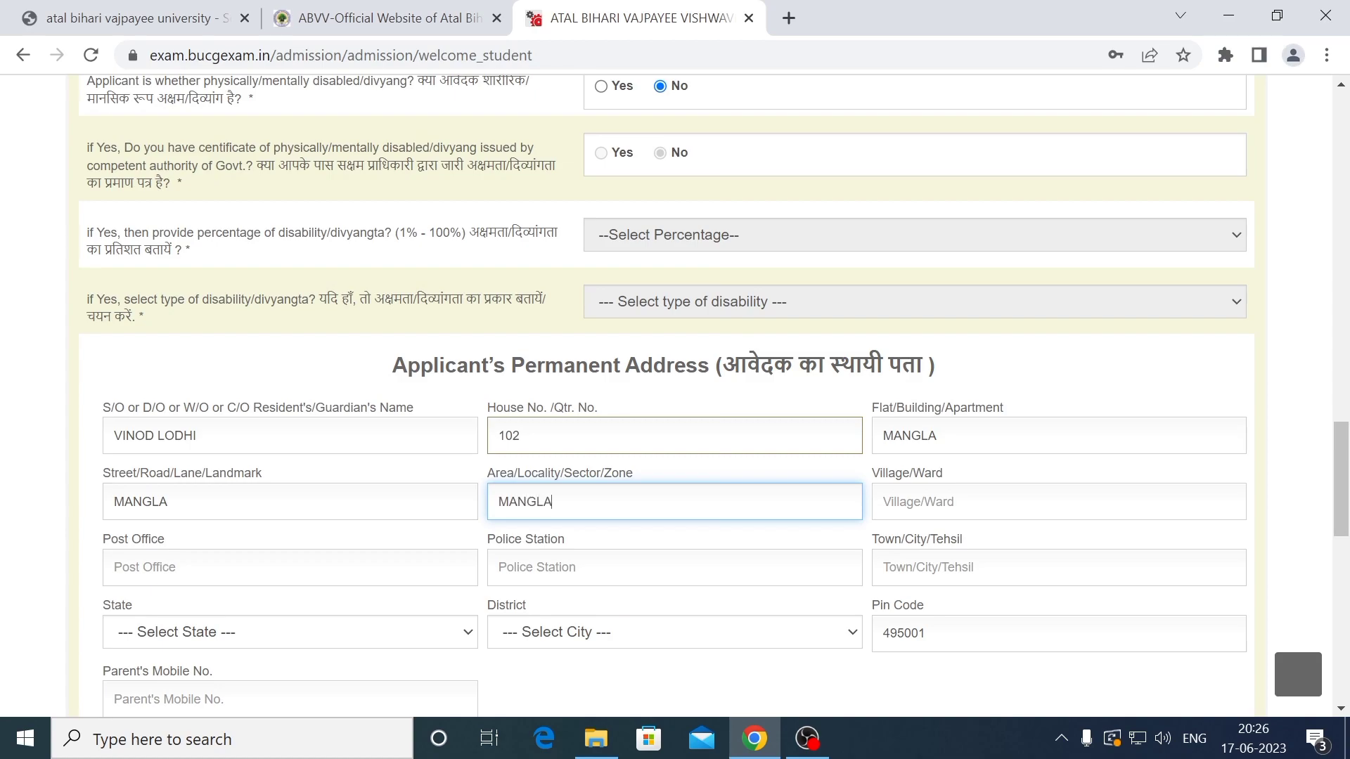
- Fill village/ward as bILASPUR and move through the post office and police station fields
click(985, 502)
text(bILASPUR)
click(294, 559)
text(bILASPUR)
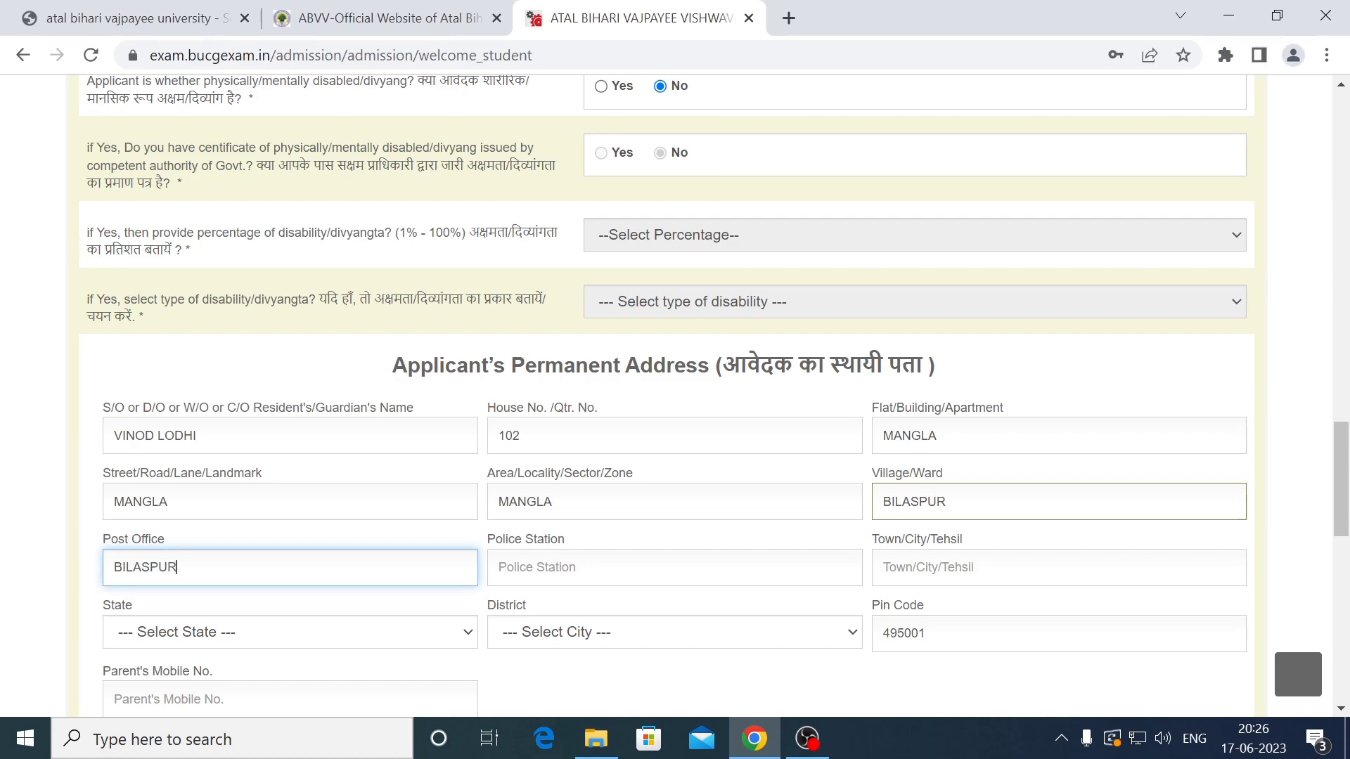
key(ctrl+a)
key(Tab)
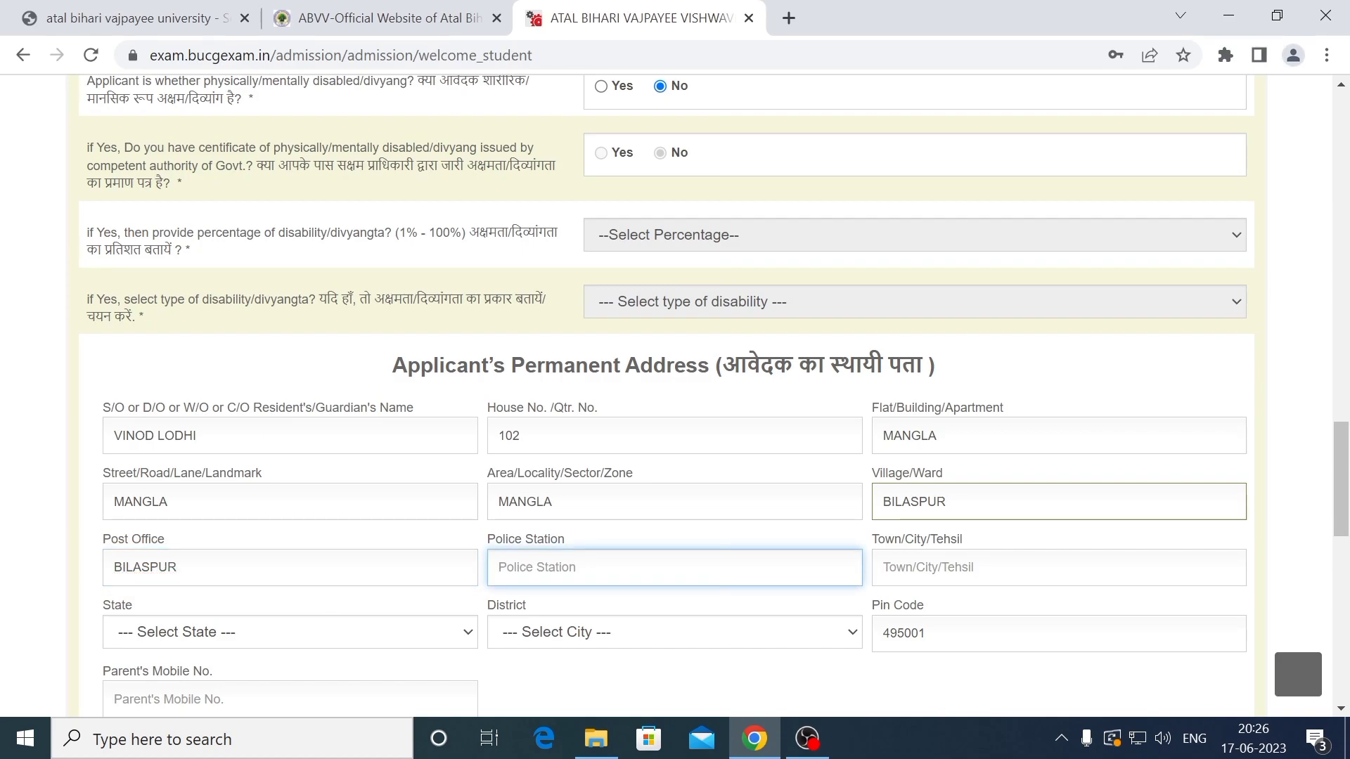
- Set town BILASPUR, state Chhattisgarh, district Bilaspur, and enter the parent's mobile number
scroll(512, 582, down, 3)
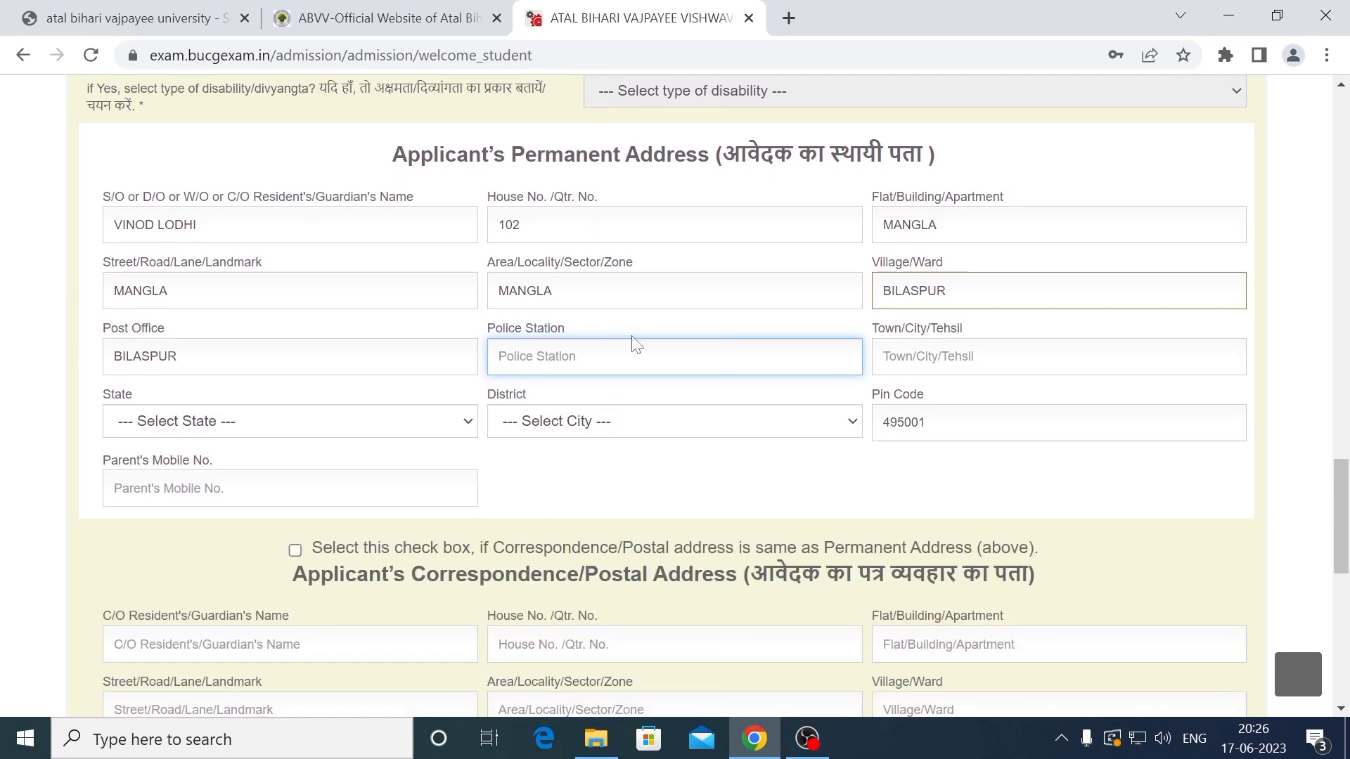
key(Tab)
text(BILASPUR)
click(392, 433)
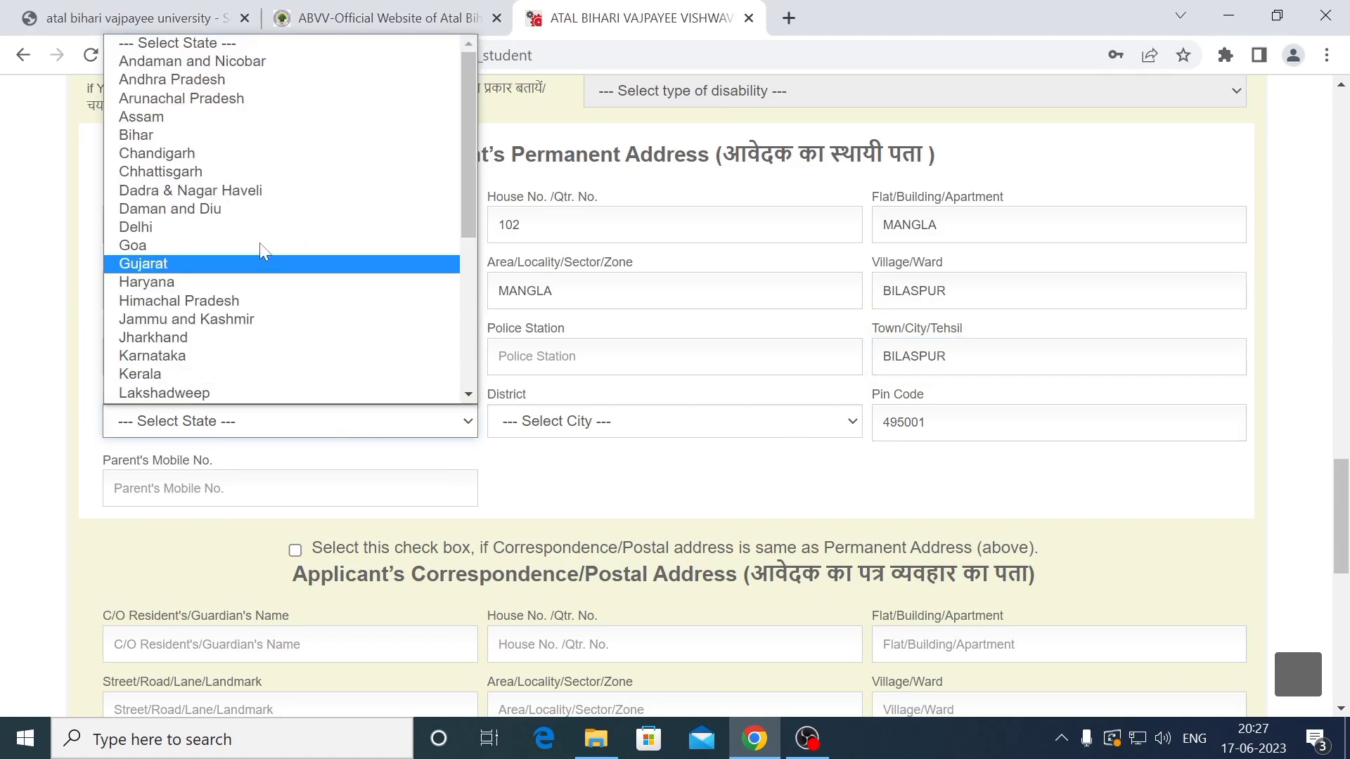
click(220, 171)
click(535, 424)
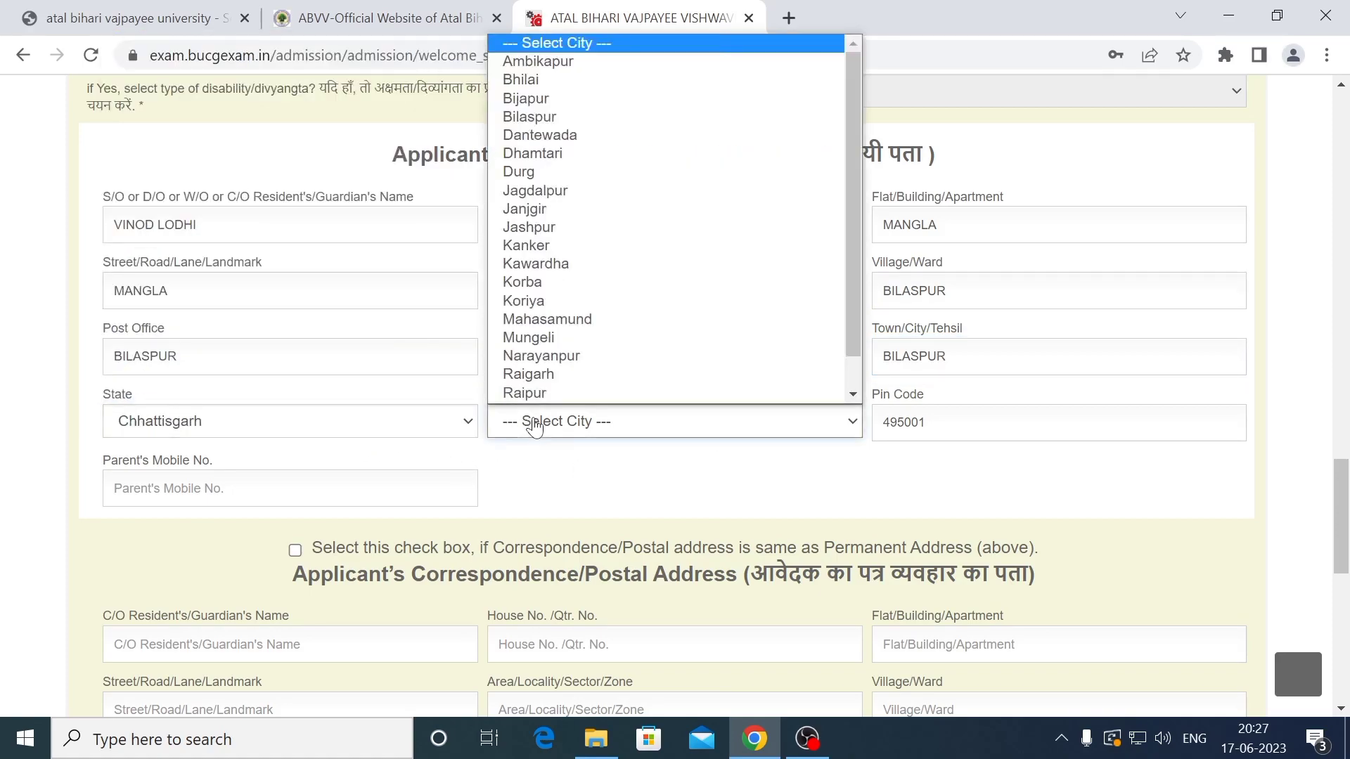
click(529, 117)
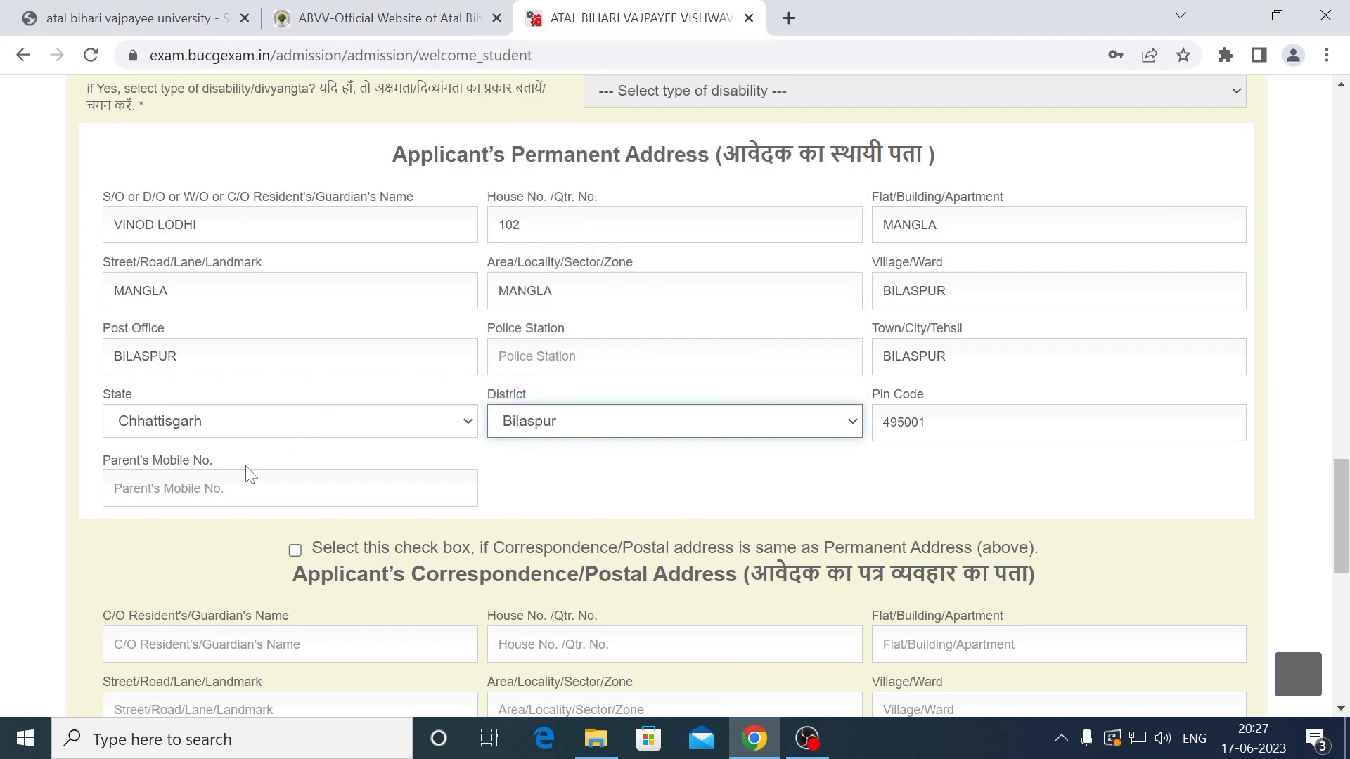
click(281, 488)
text(????????)
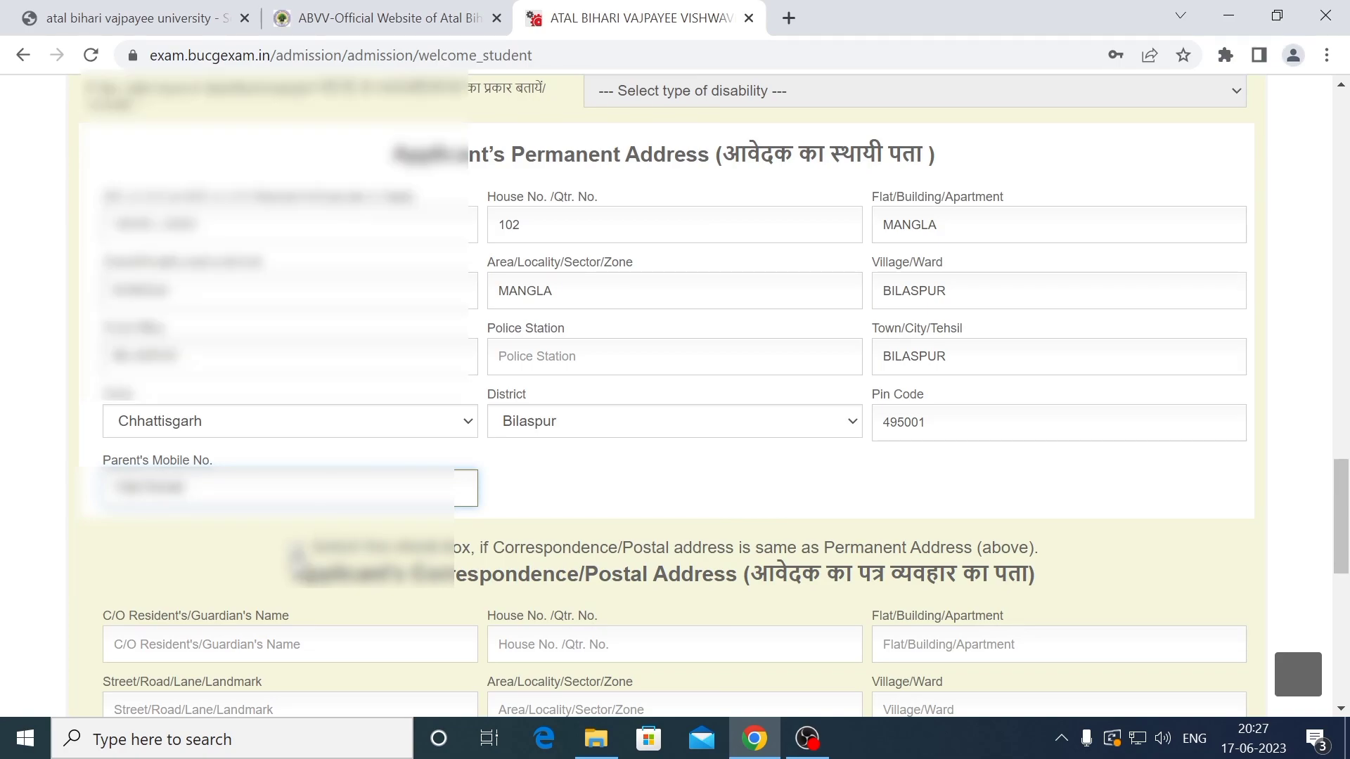
- Copy the permanent address to the correspondence address and enter the applicant's Aadhaar number
scroll(378, 501, down, 1)
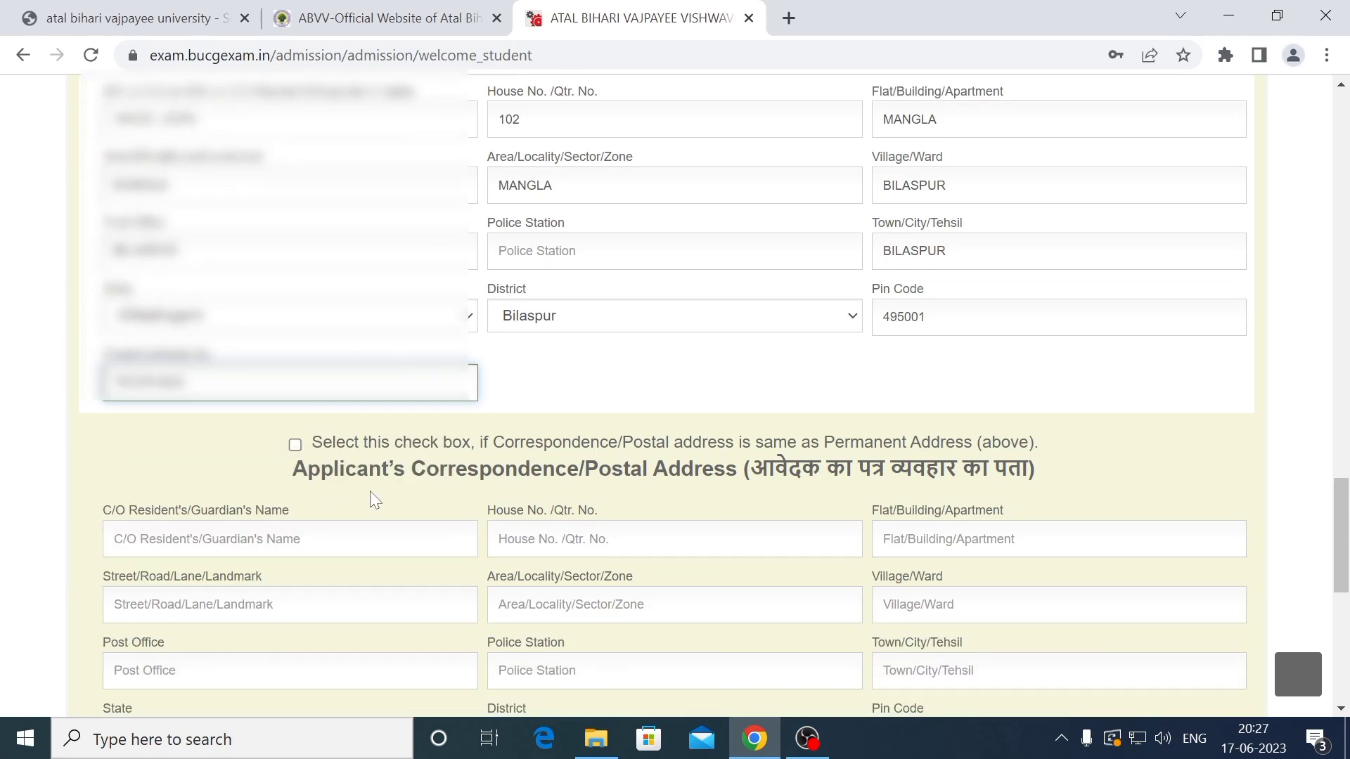
click(295, 445)
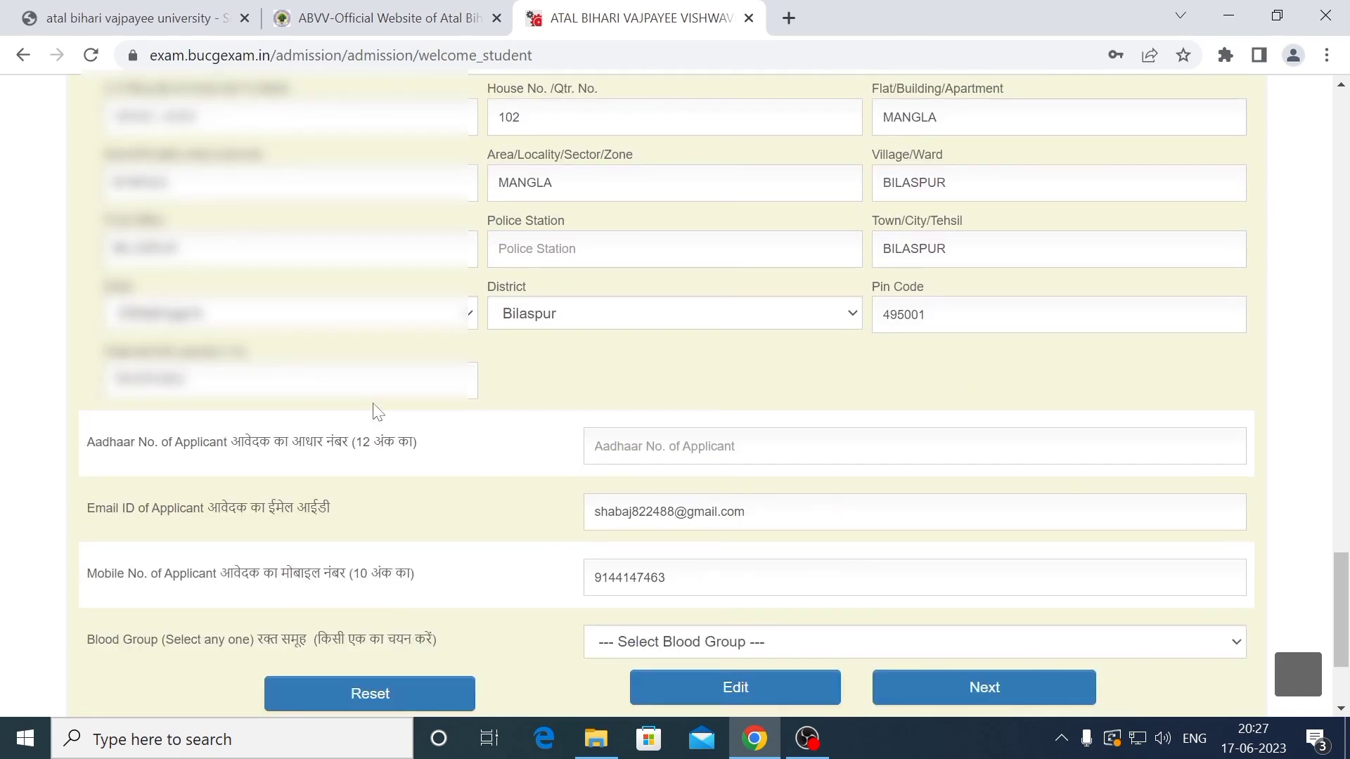
click(597, 445)
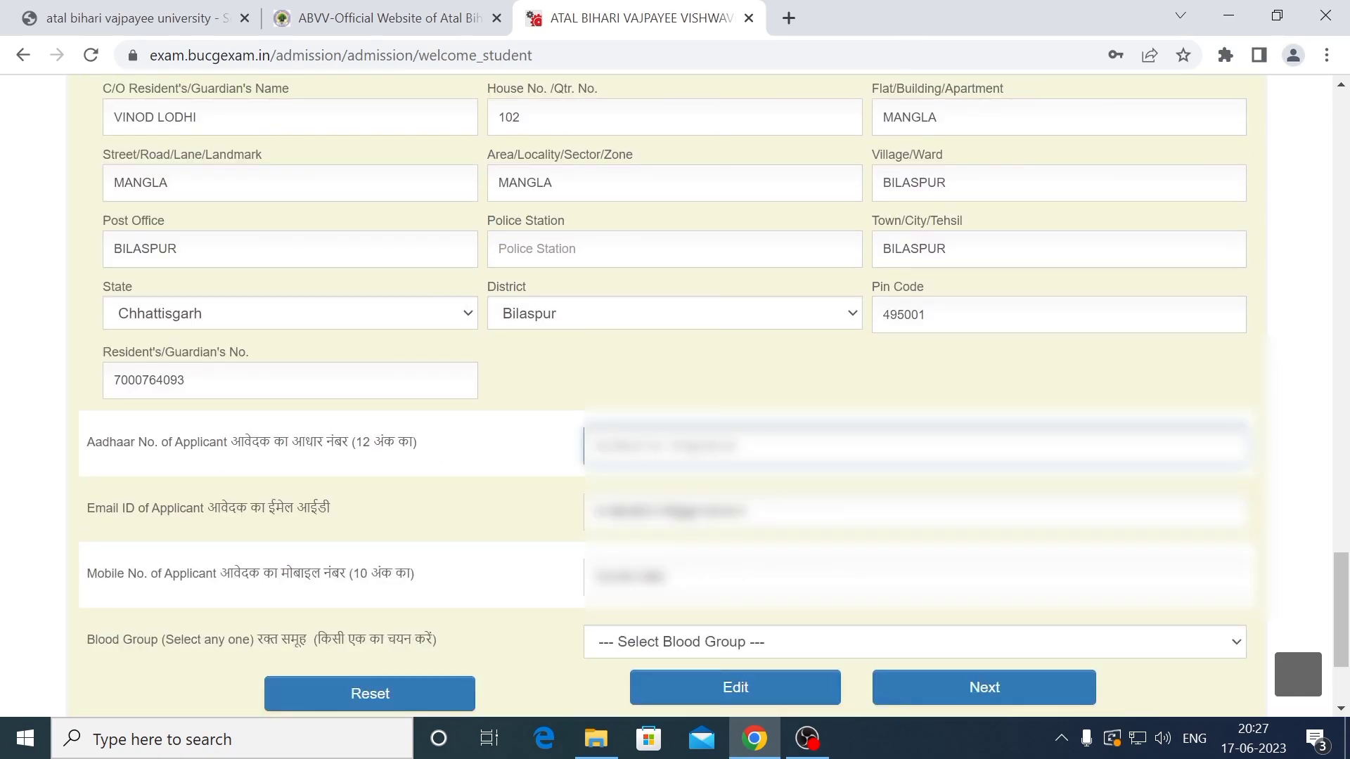
text(********)
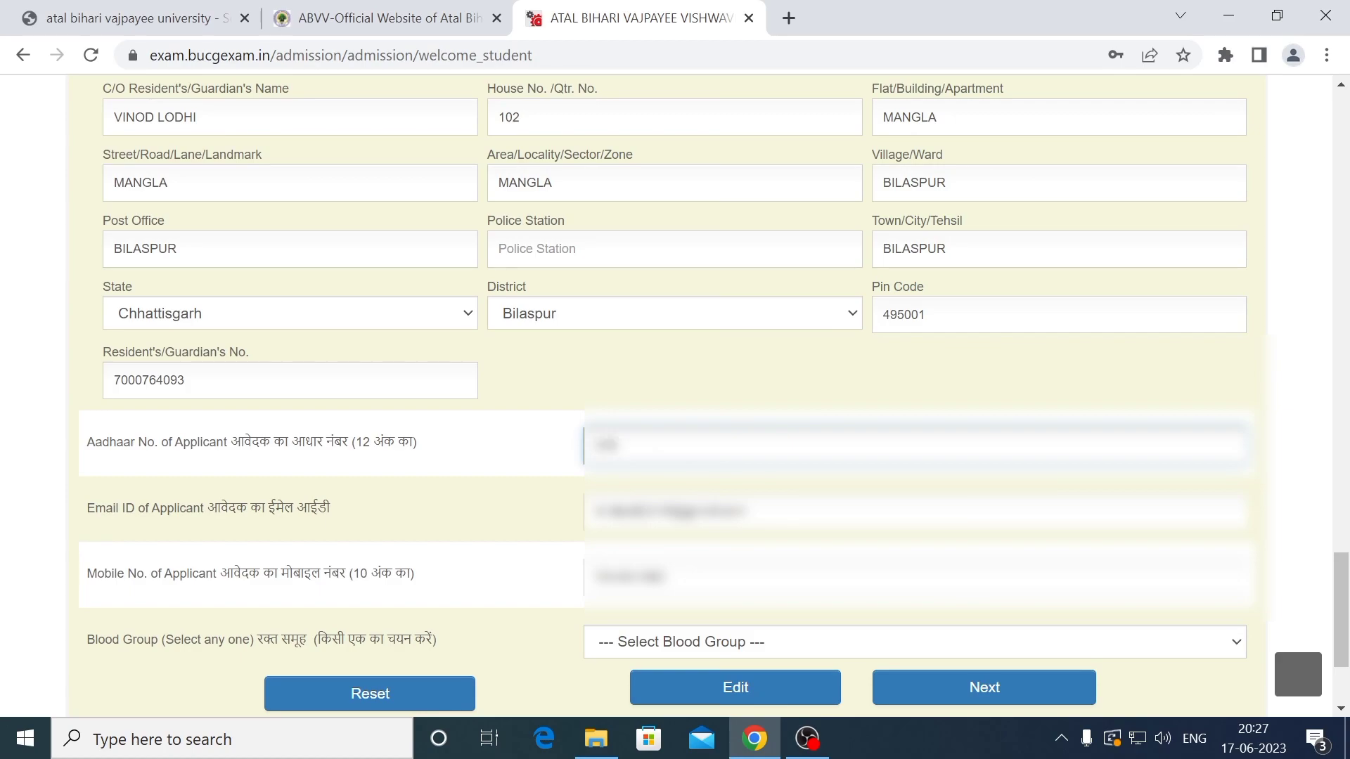
text(****)
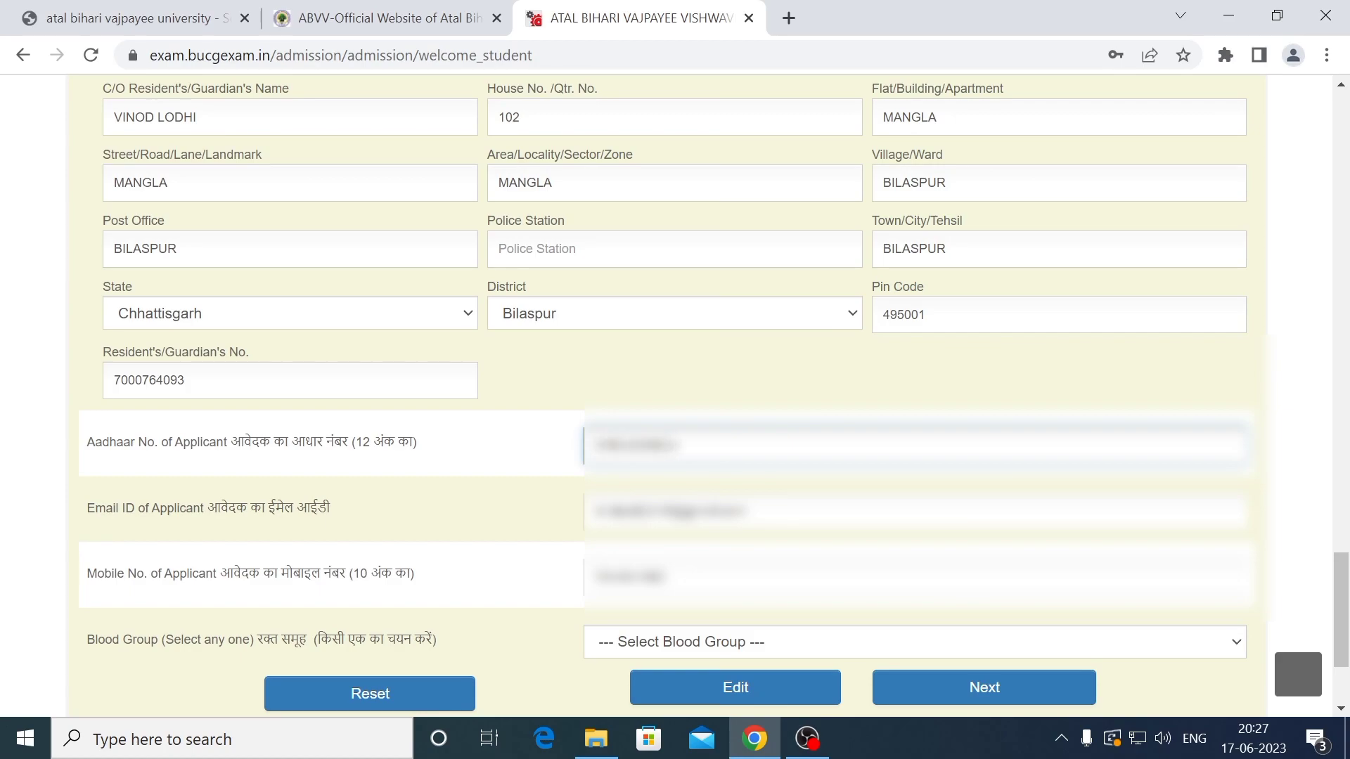
- Set blood group to Don't Know and continue to the Photo & Signature Upload page
click(712, 645)
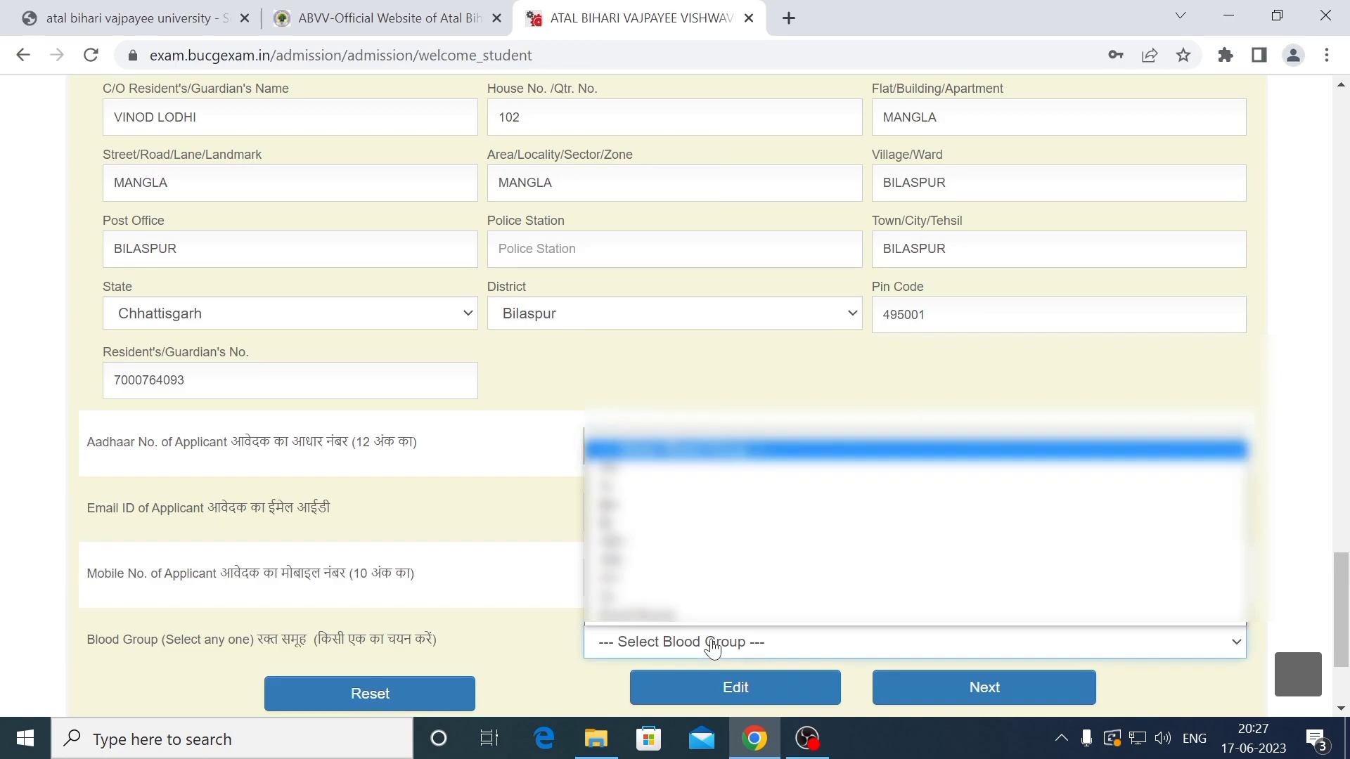
click(644, 617)
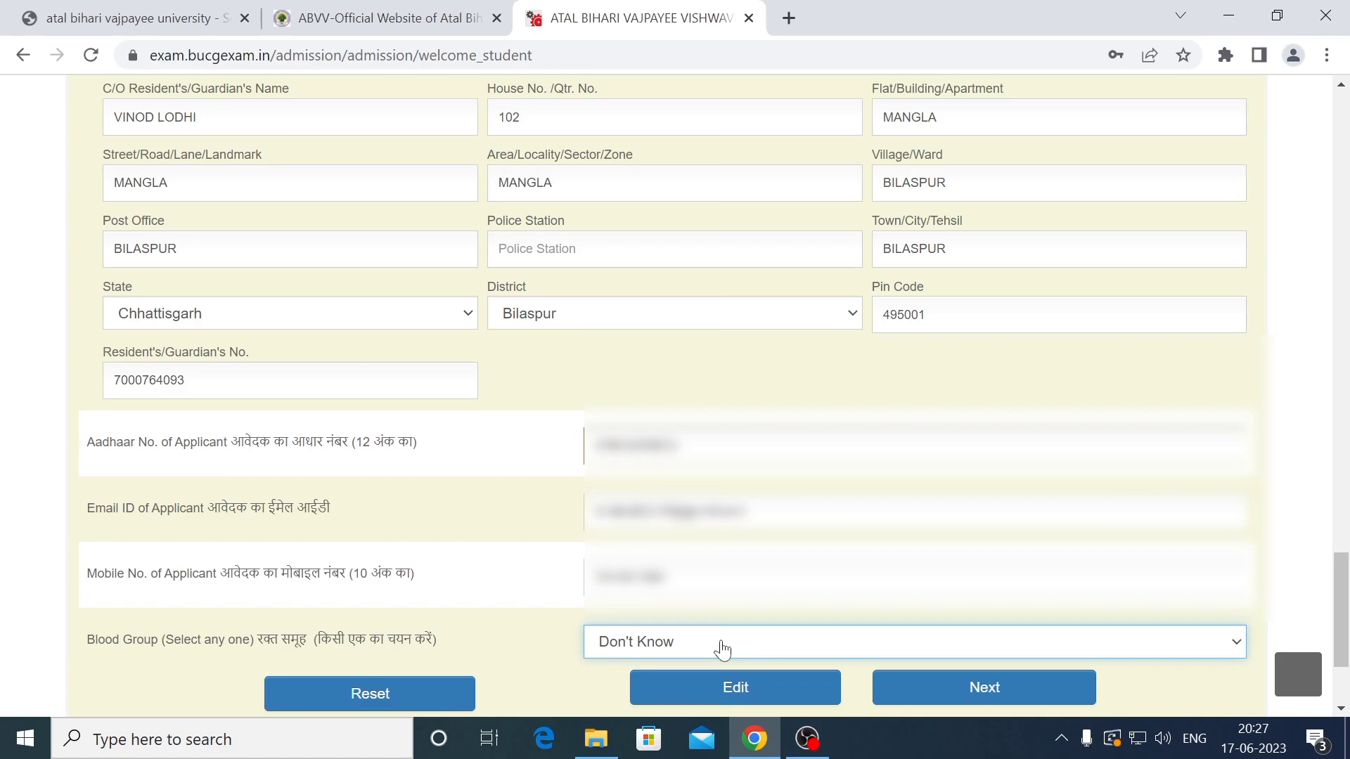
click(949, 689)
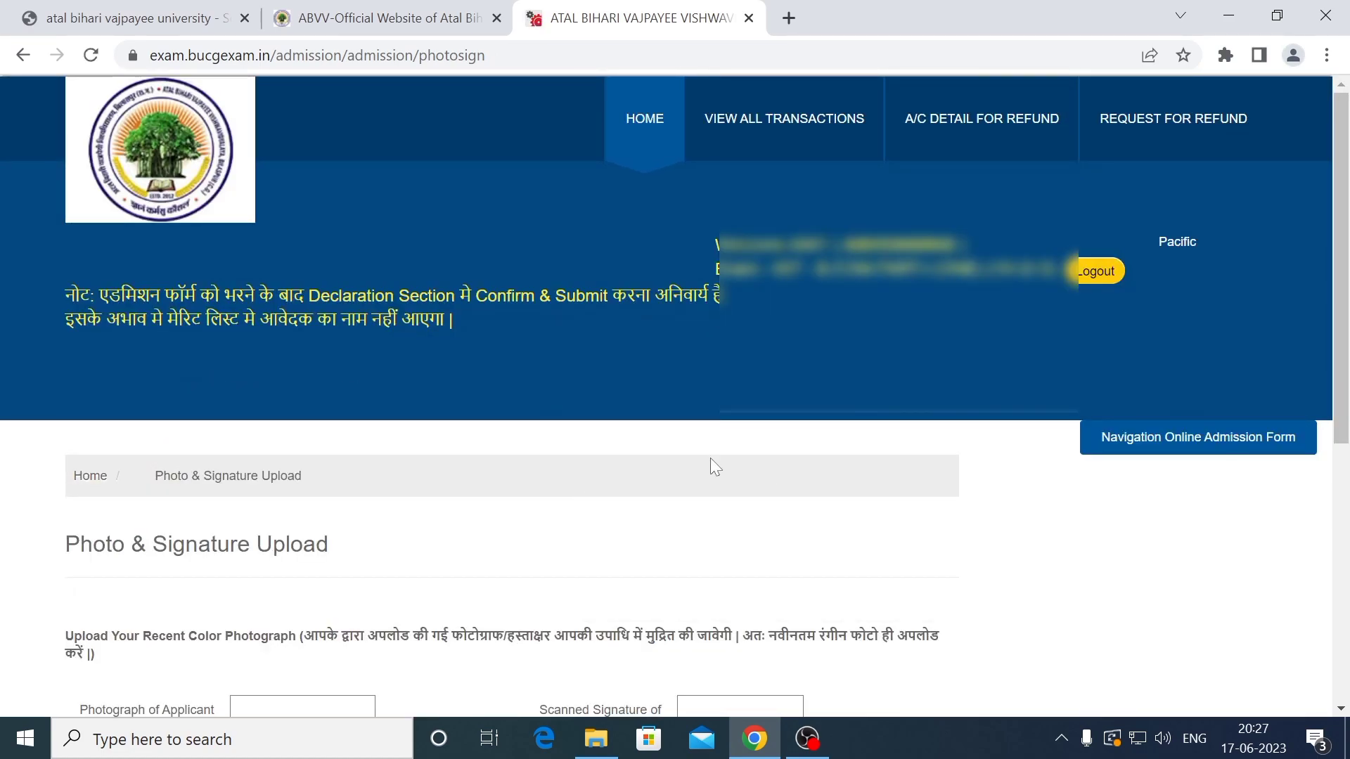
- Choose the applicant's photo file and upload it until 'Photograph uploaded successfully' appears
scroll(703, 457, down, 3)
scroll(566, 461, down, 2)
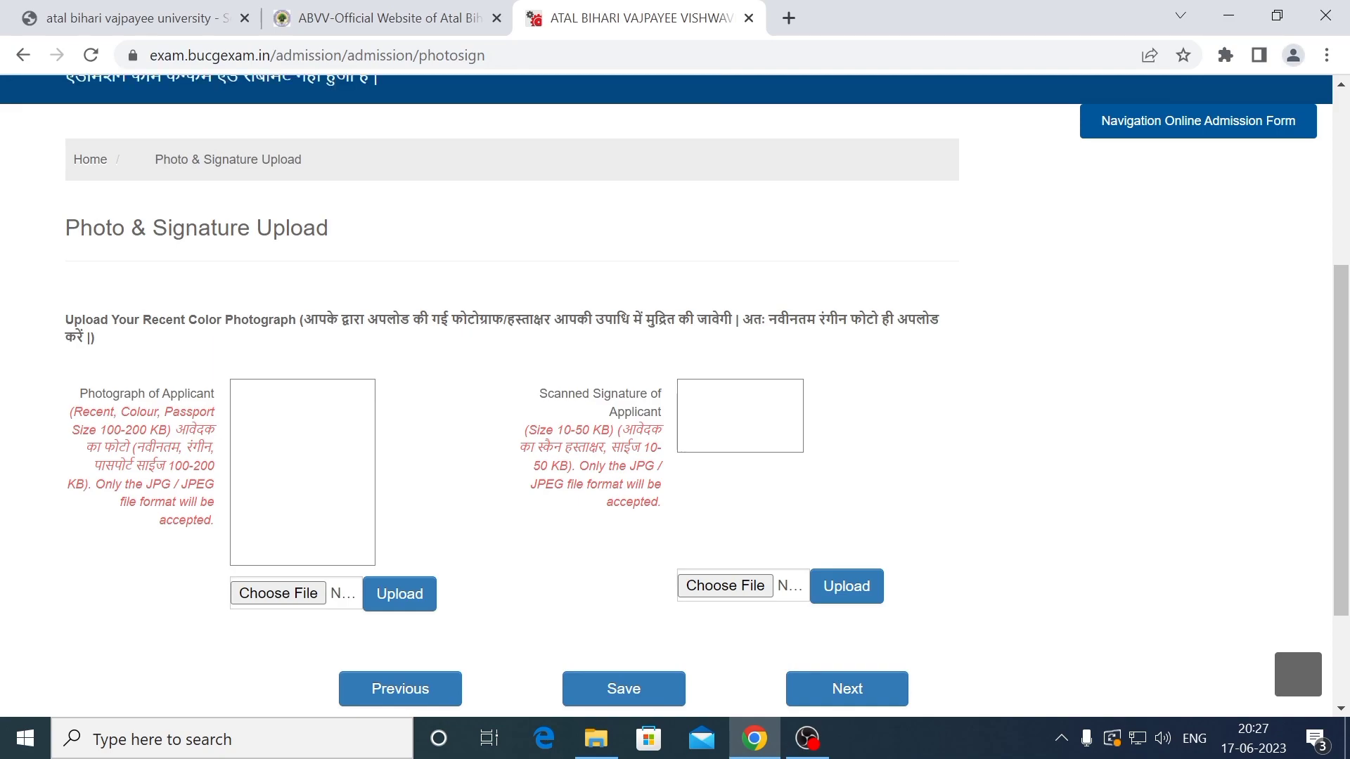
mouse_move(179, 484)
mouse_down()
mouse_move(222, 517)
mouse_move(196, 487)
mouse_up()
click(465, 471)
click(298, 598)
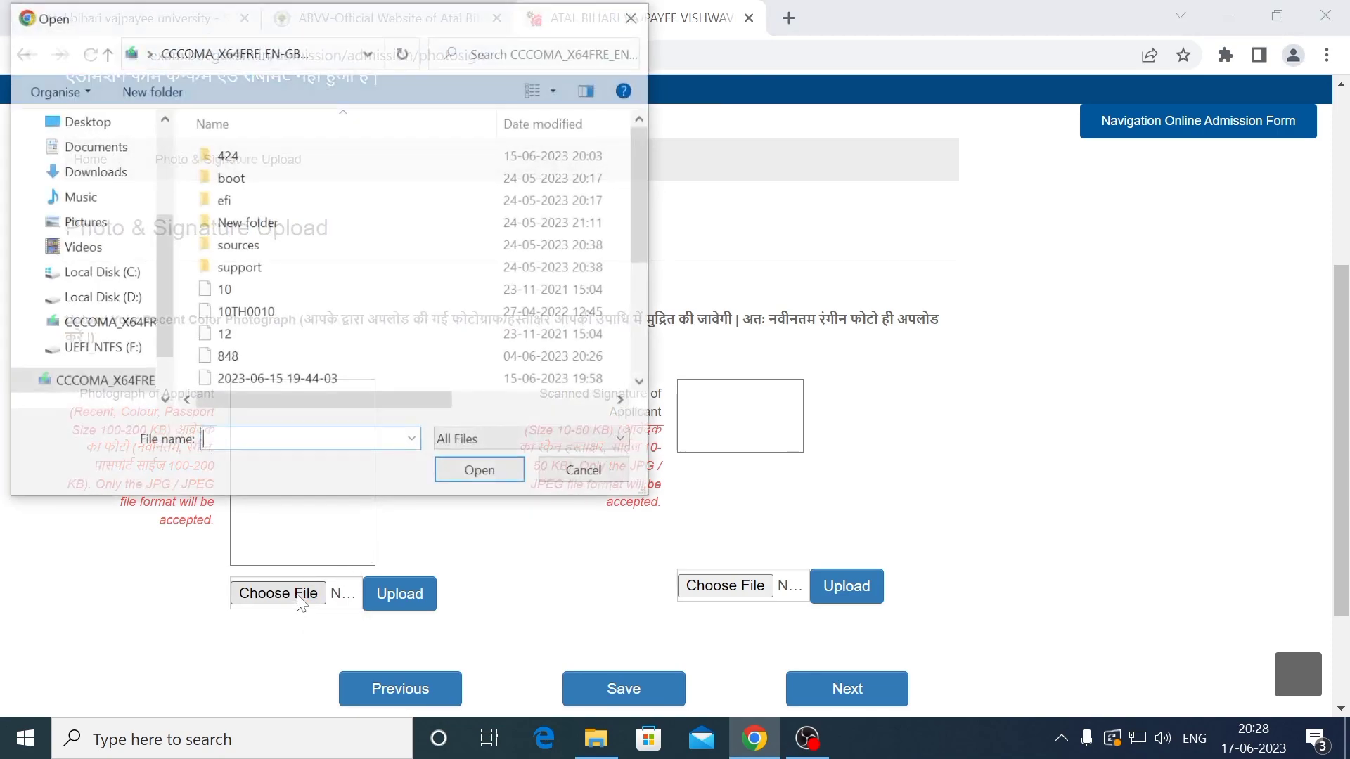
drag(640, 192, 634, 319)
double_click(263, 336)
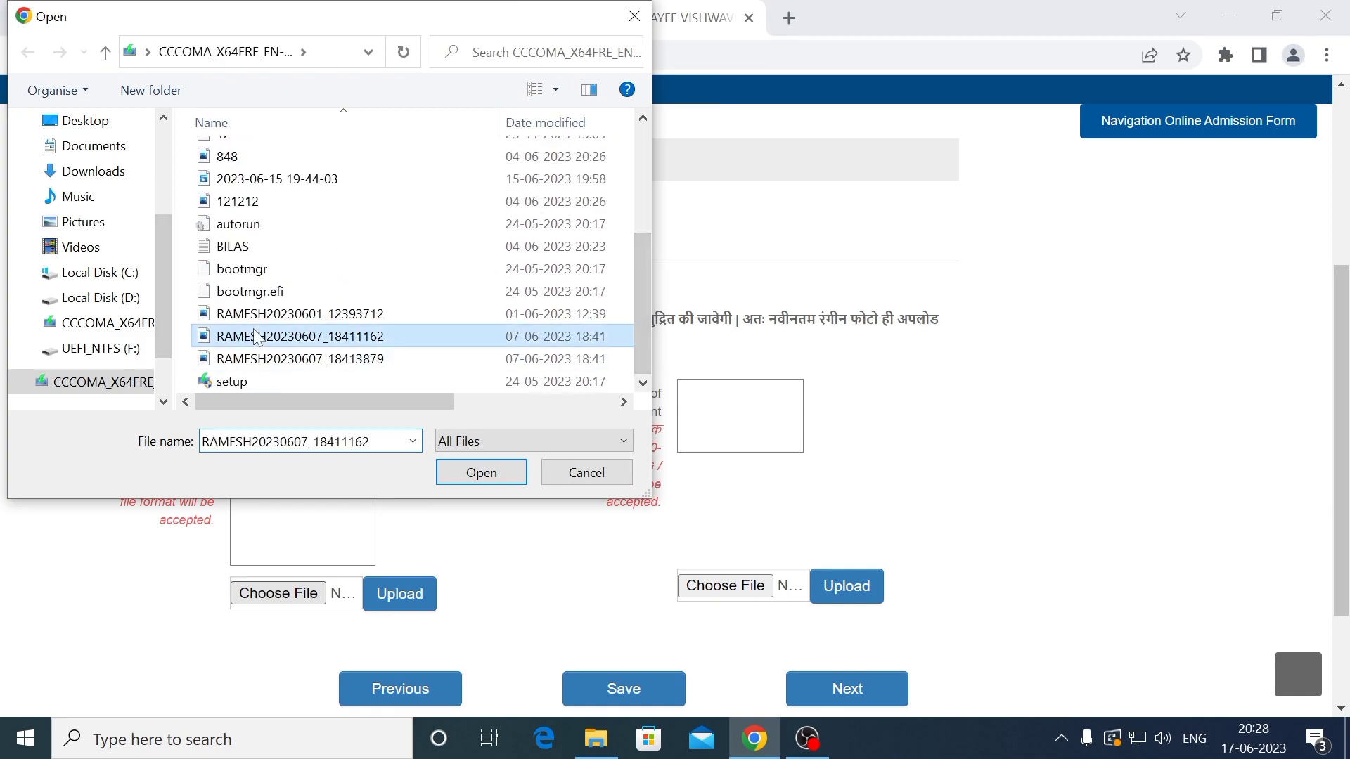
click(398, 597)
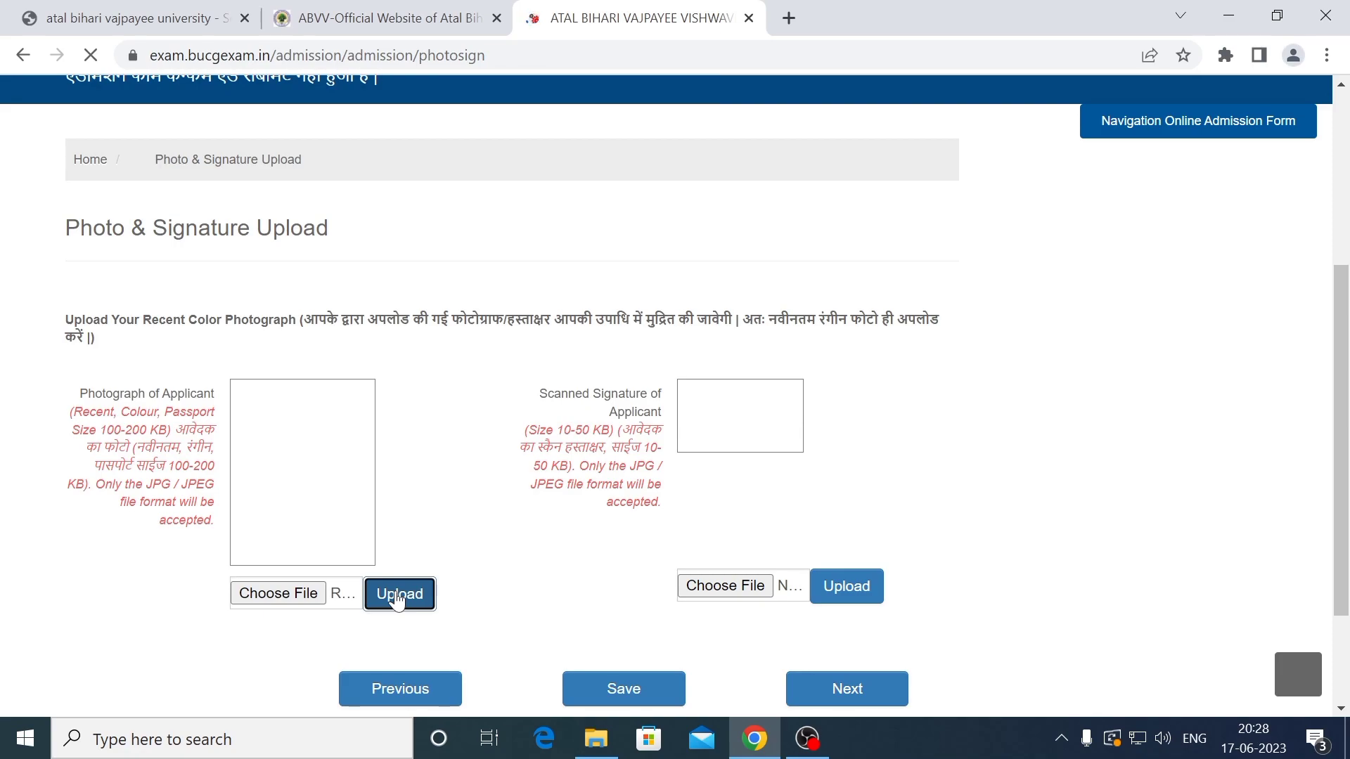
scroll(387, 597, down, 5)
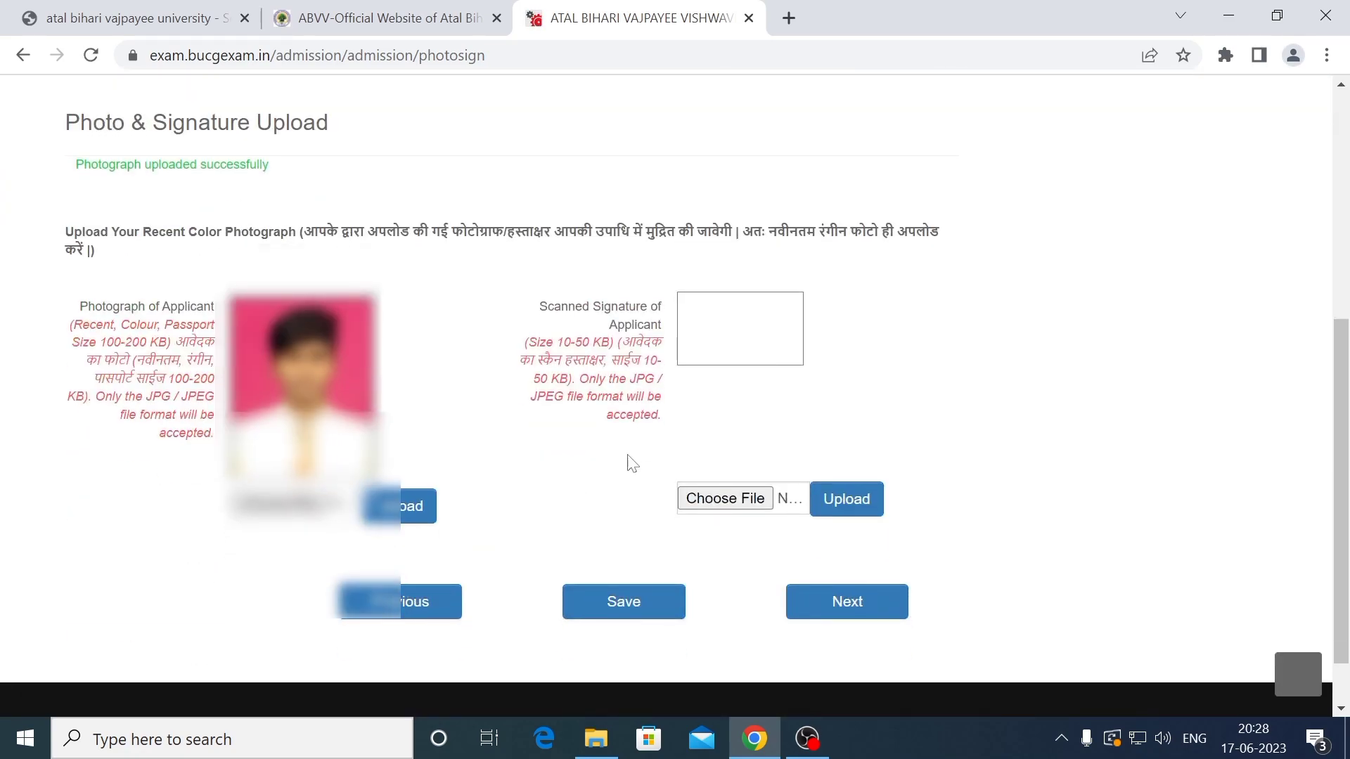
- Attach and upload the scanned signature image, then continue to the qualification details page
click(709, 501)
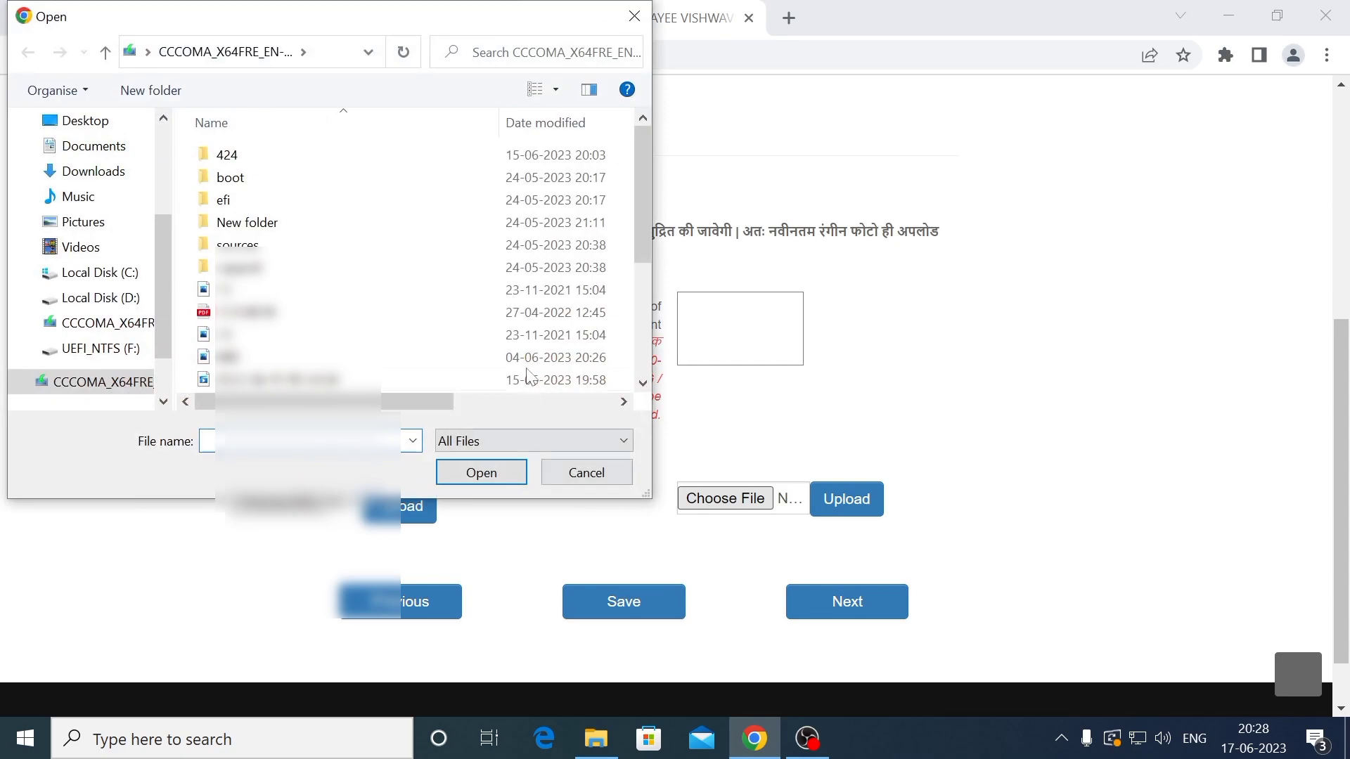
drag(642, 234, 642, 339)
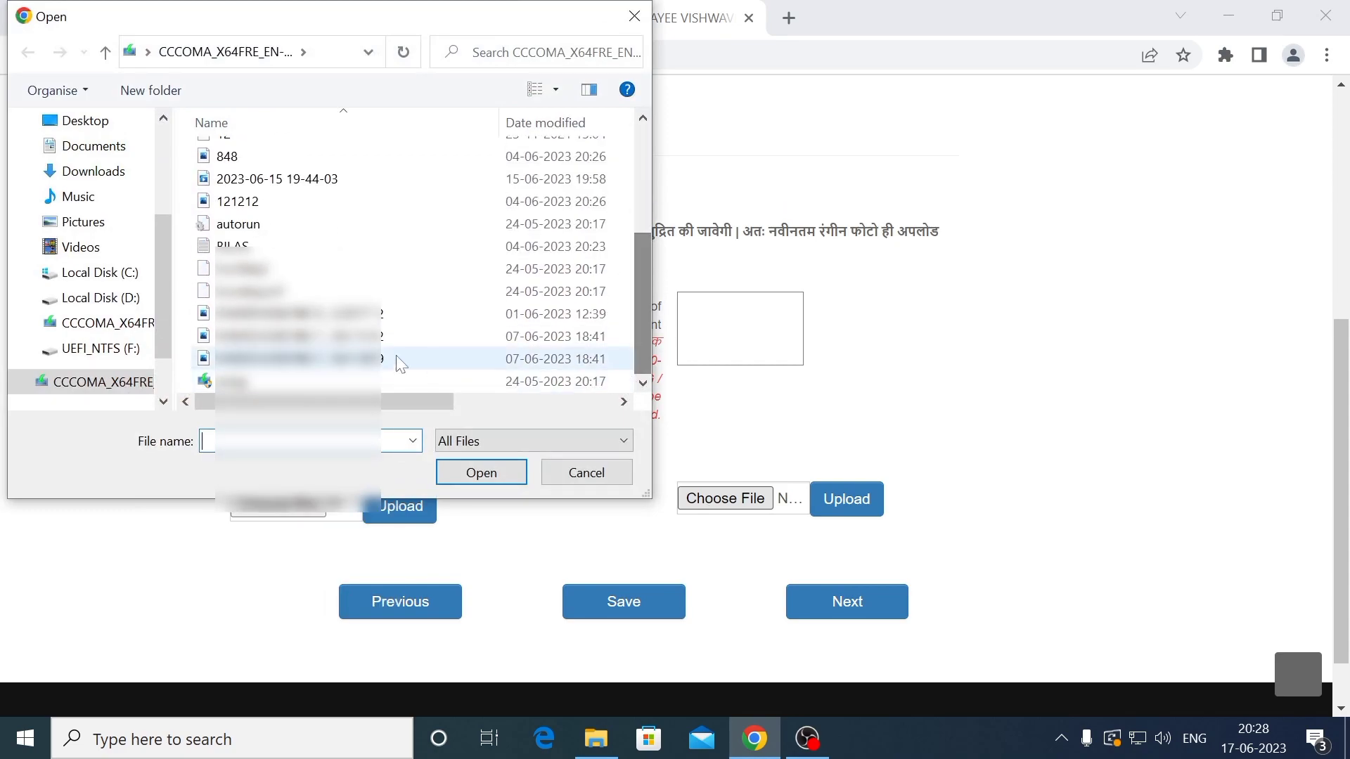
click(359, 337)
double_click(344, 336)
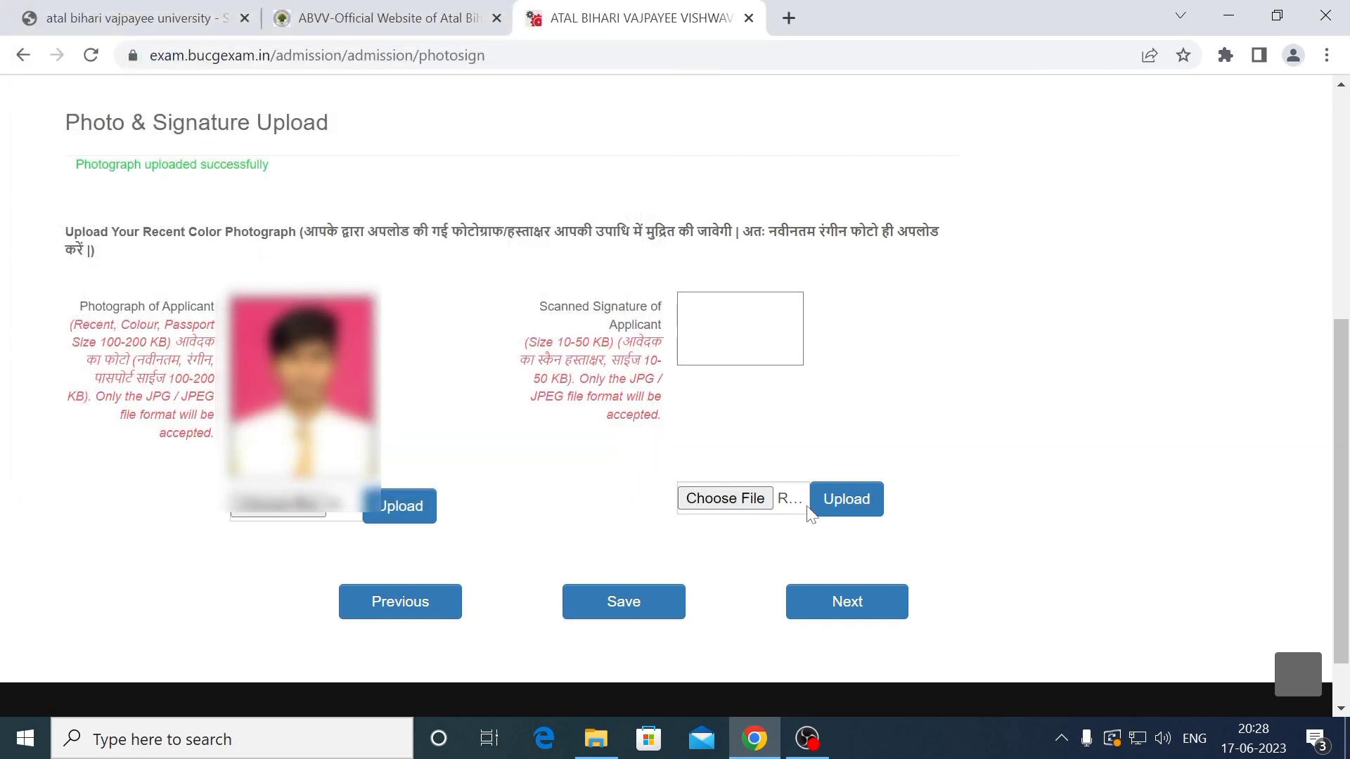
click(837, 501)
scroll(844, 610, down, 4)
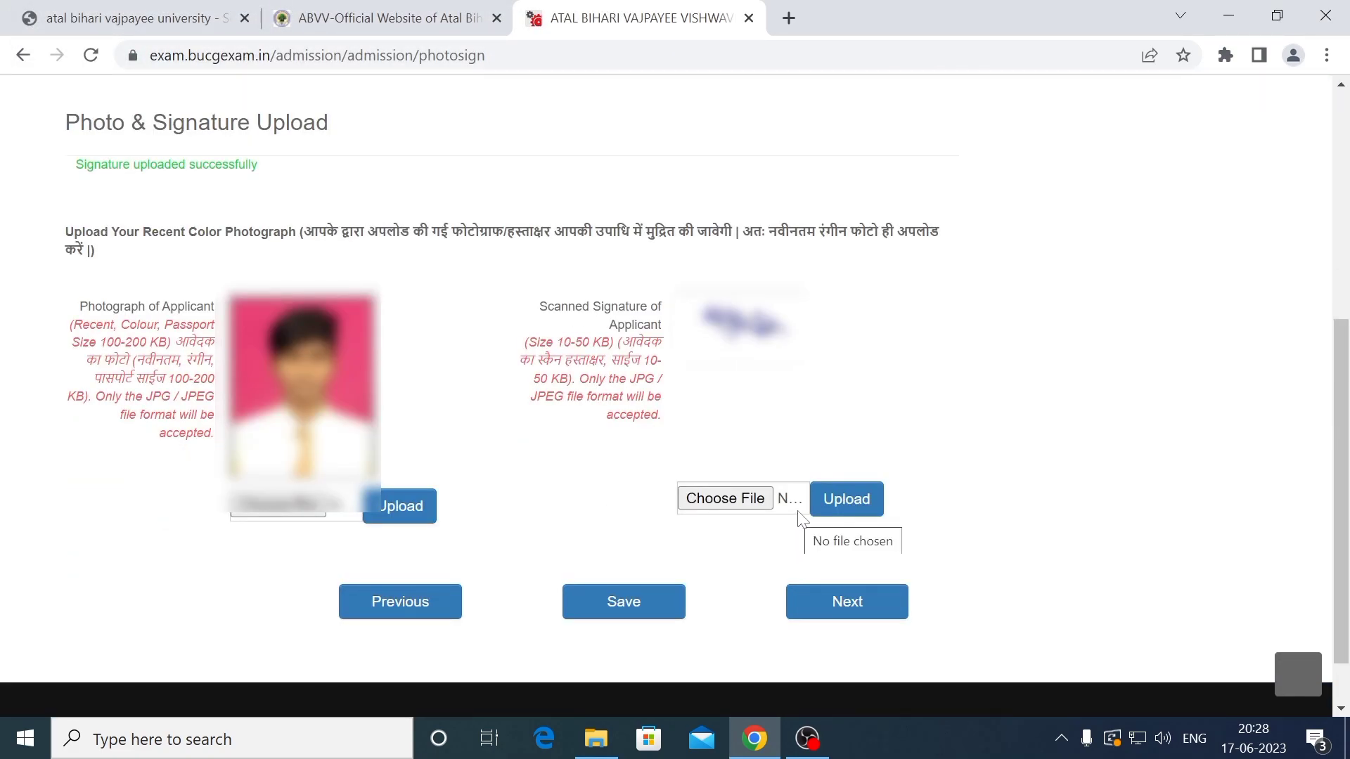
click(844, 618)
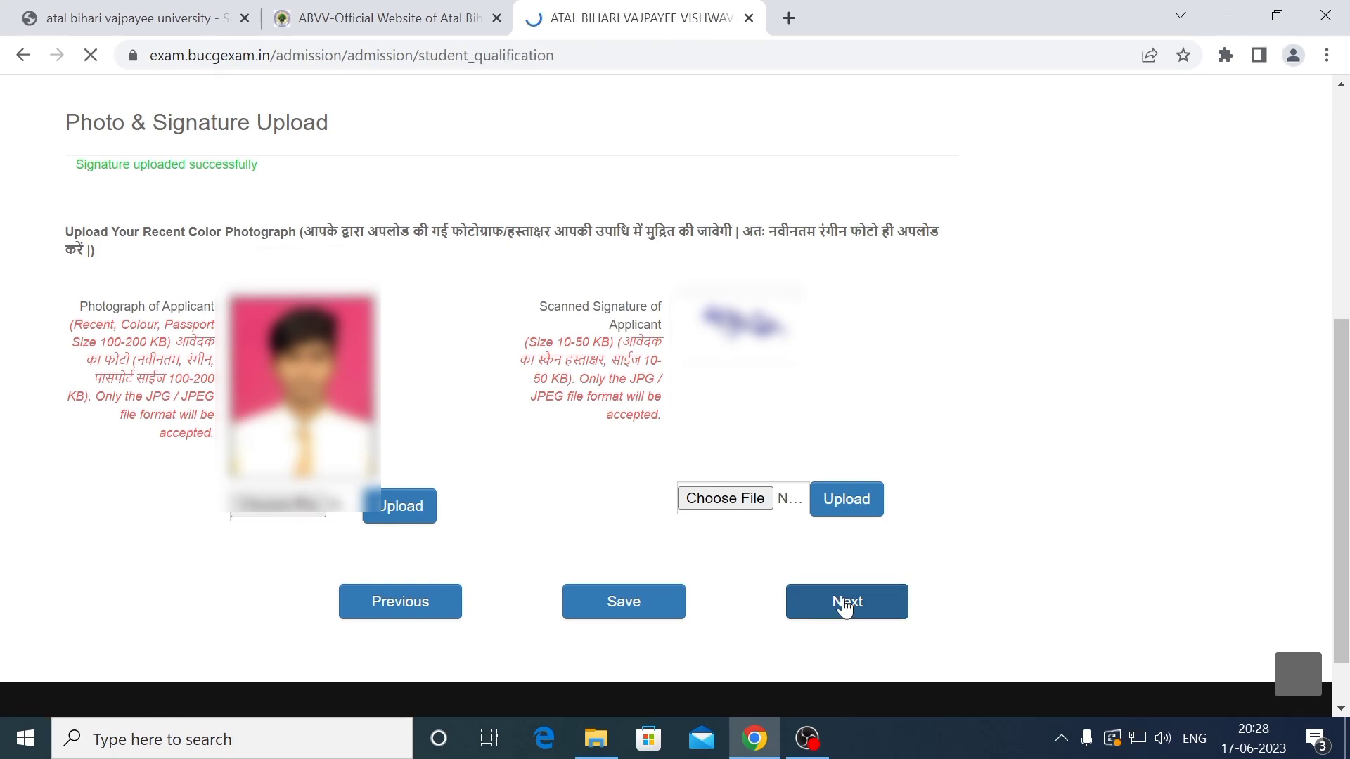
- Set the examination type to 12th with a 1 Year course duration
scroll(798, 549, down, 5)
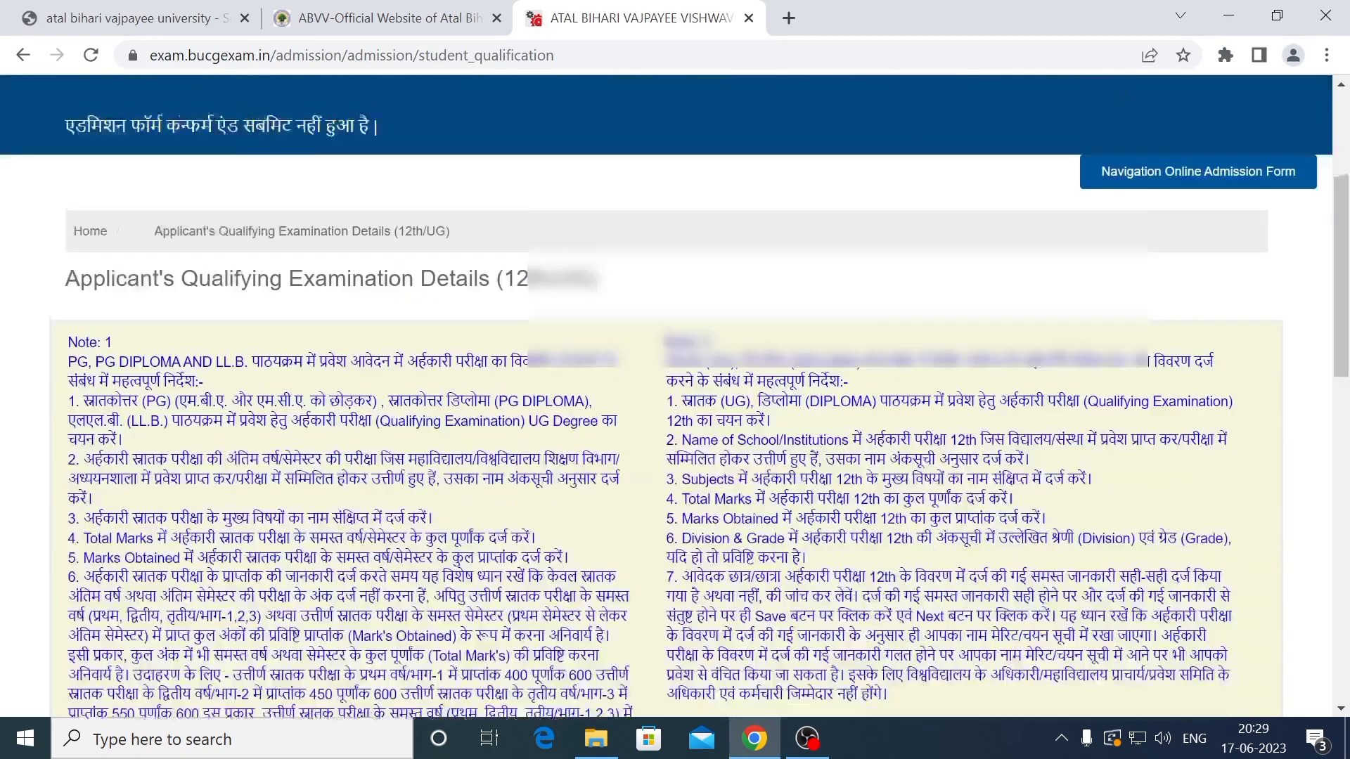
scroll(799, 542, down, 10)
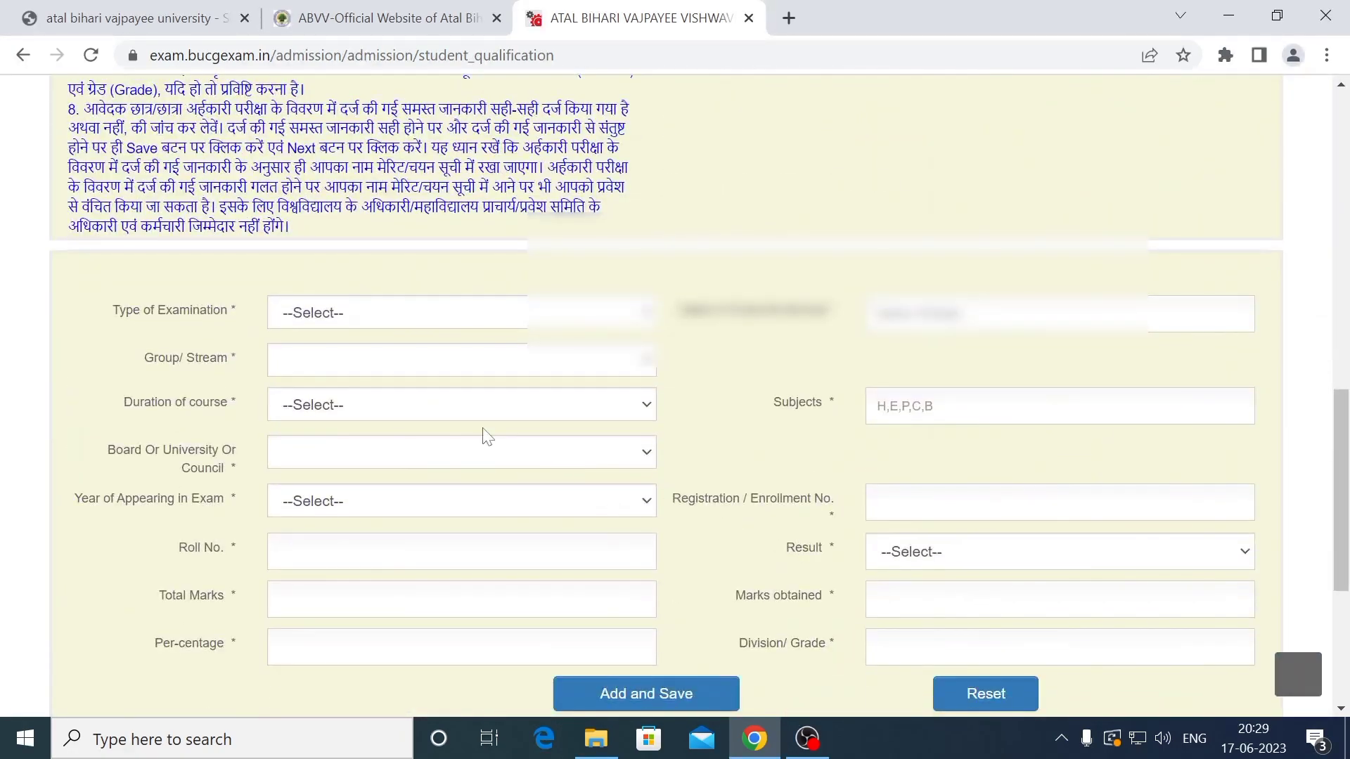
scroll(488, 433, up, 3)
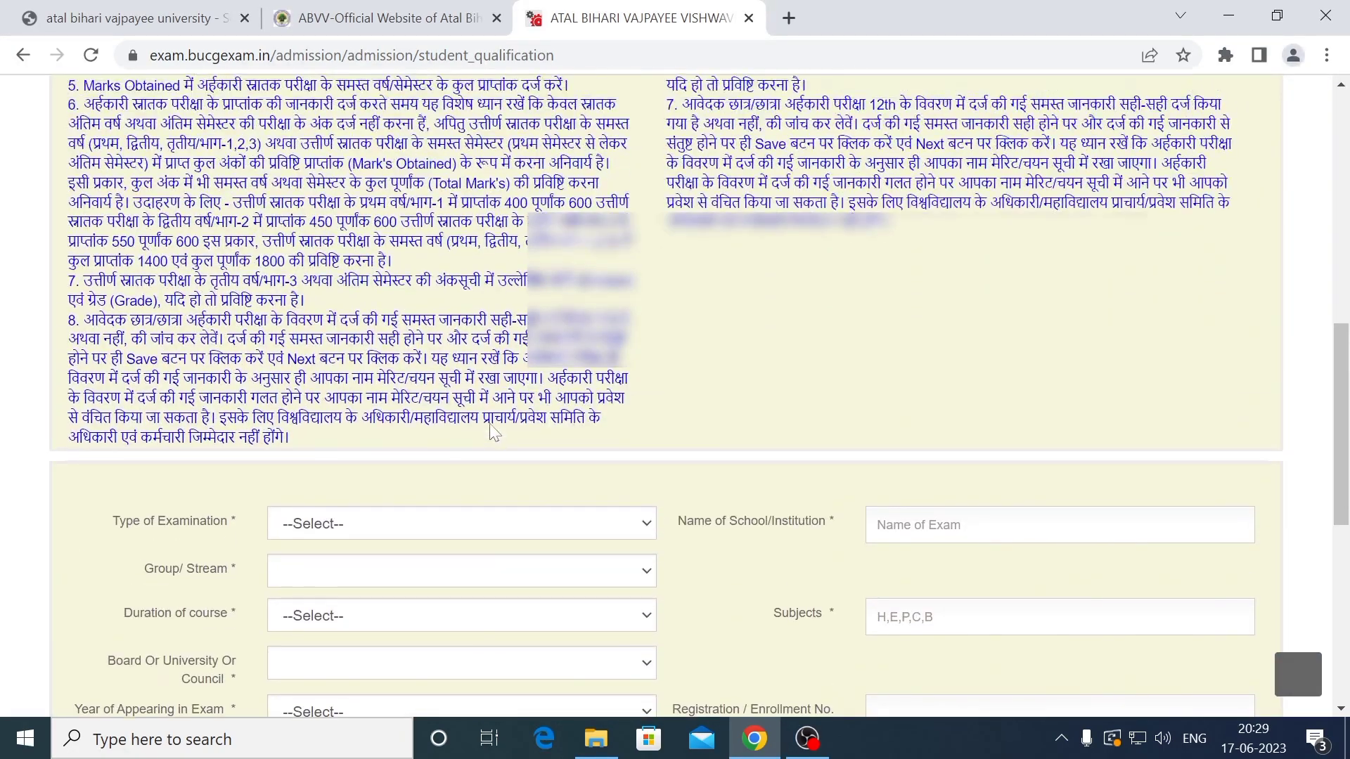
click(428, 525)
click(414, 565)
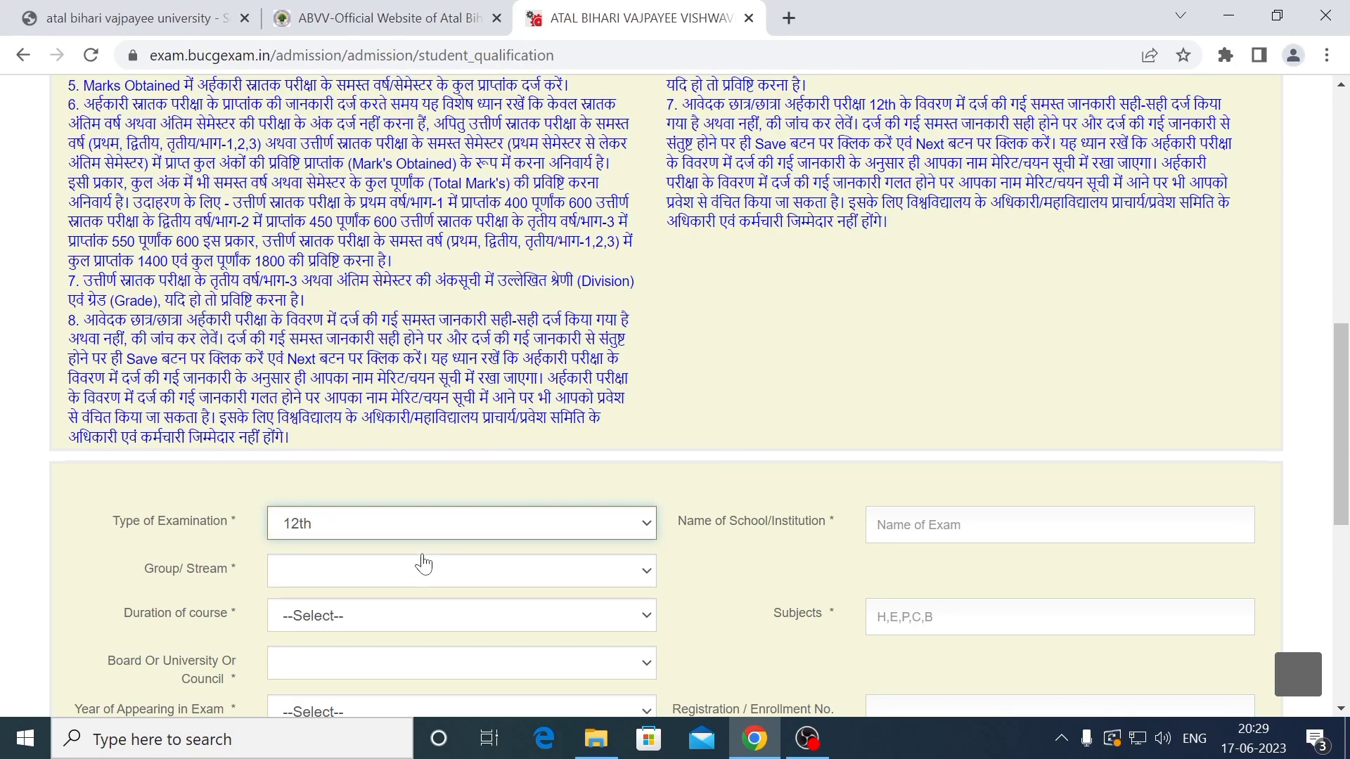
scroll(422, 555, down, 1)
click(379, 479)
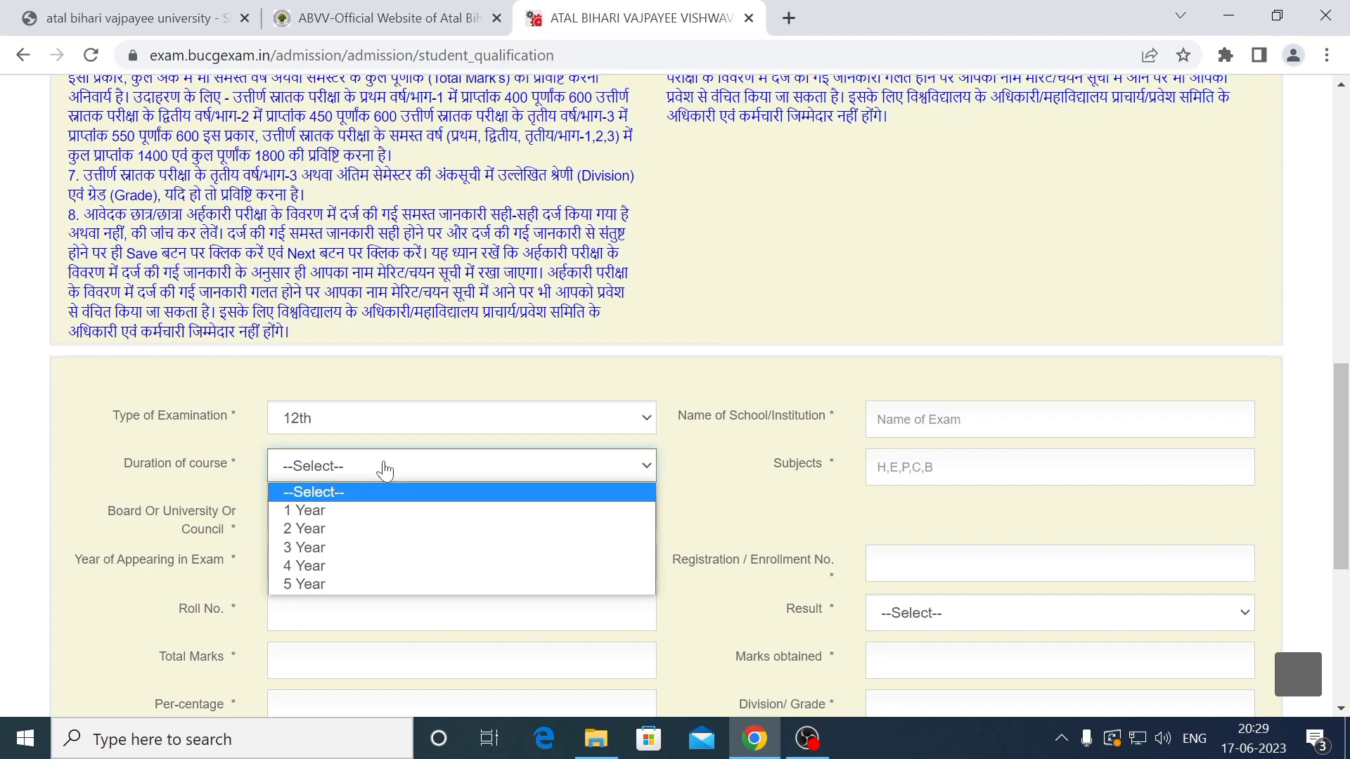
click(356, 511)
- Choose Chhatisgarh Board of Secondary Education, Raipur as board and 2023 as year of appearing
scroll(250, 509, down, 1)
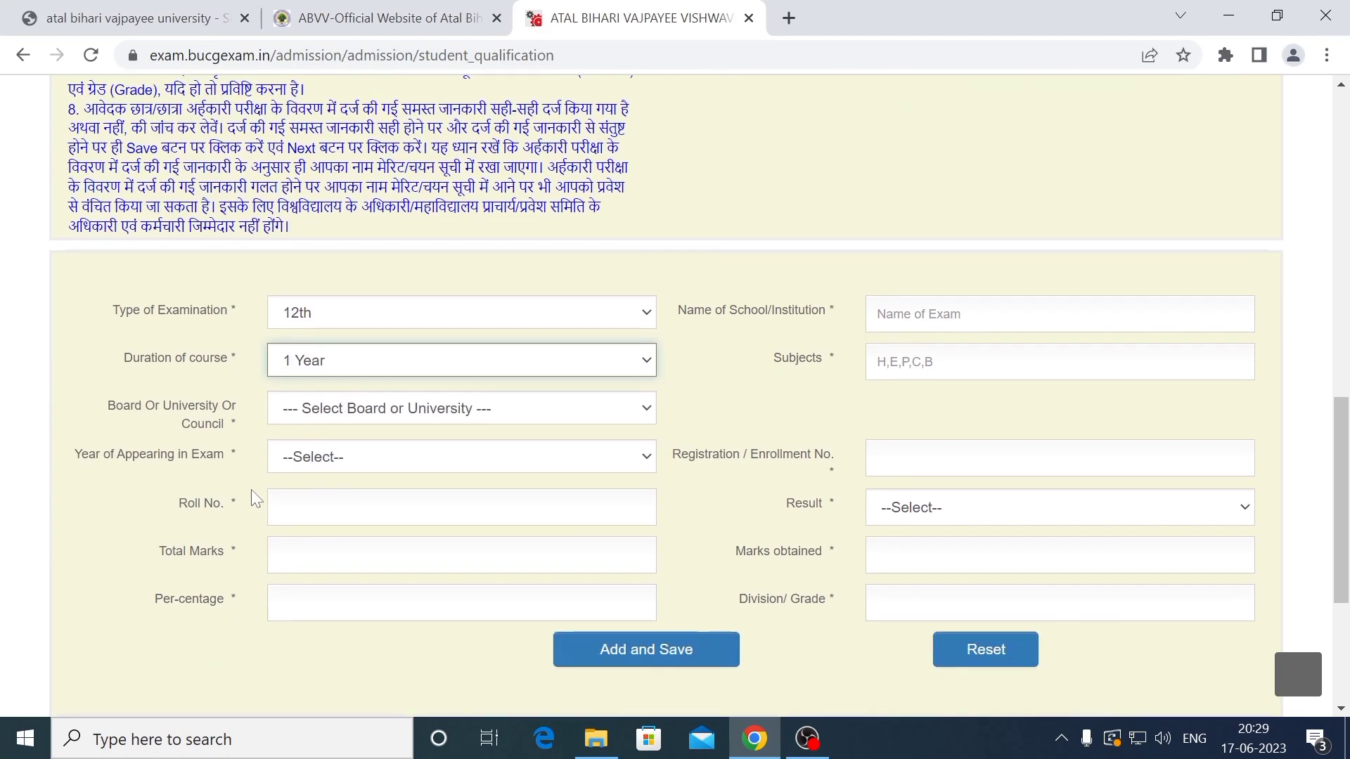
click(412, 410)
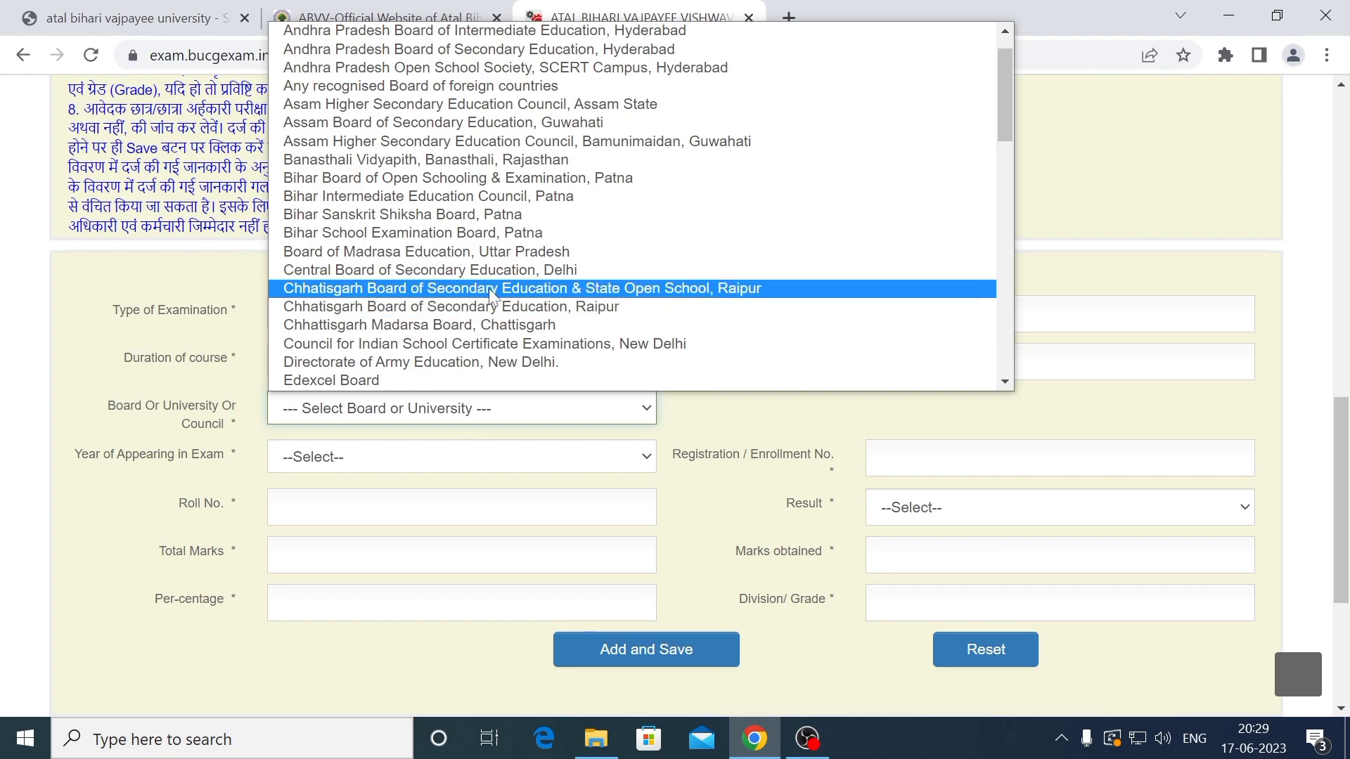
click(536, 314)
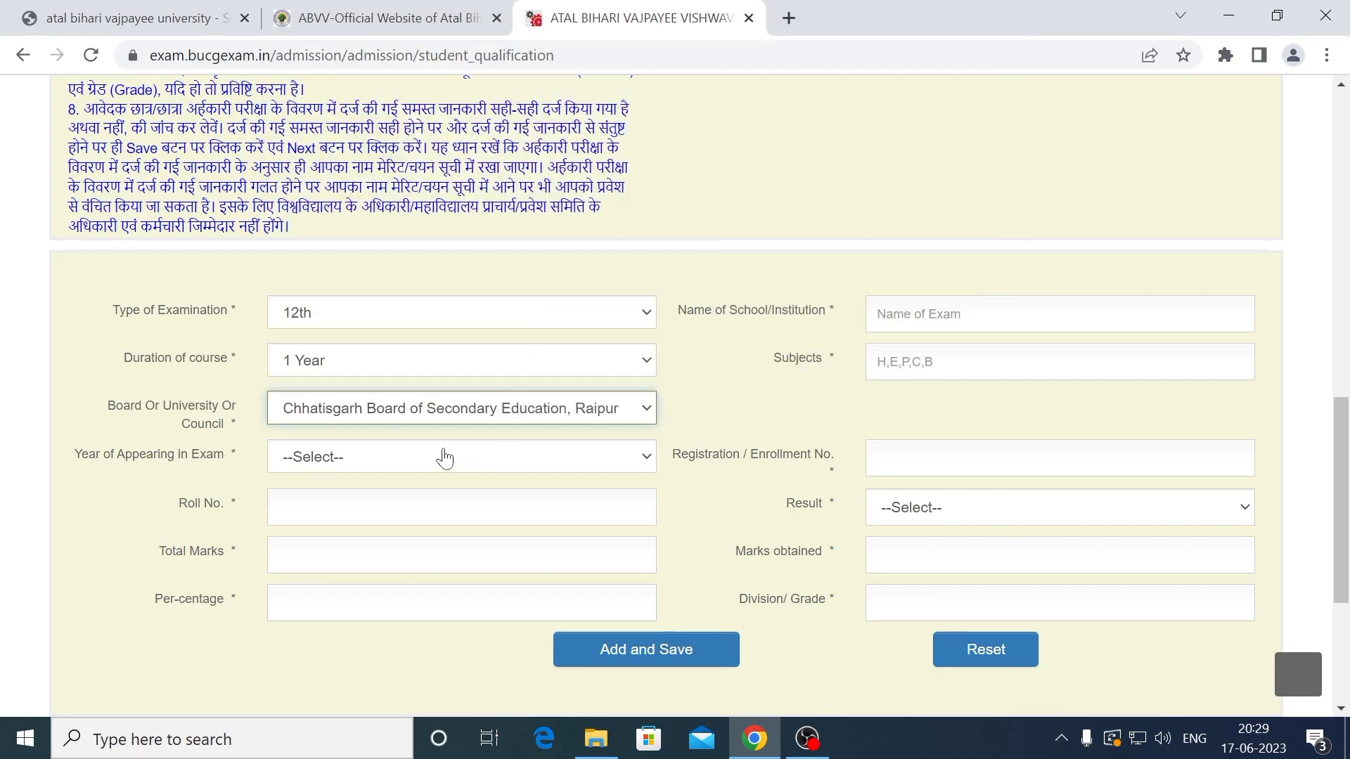
click(323, 465)
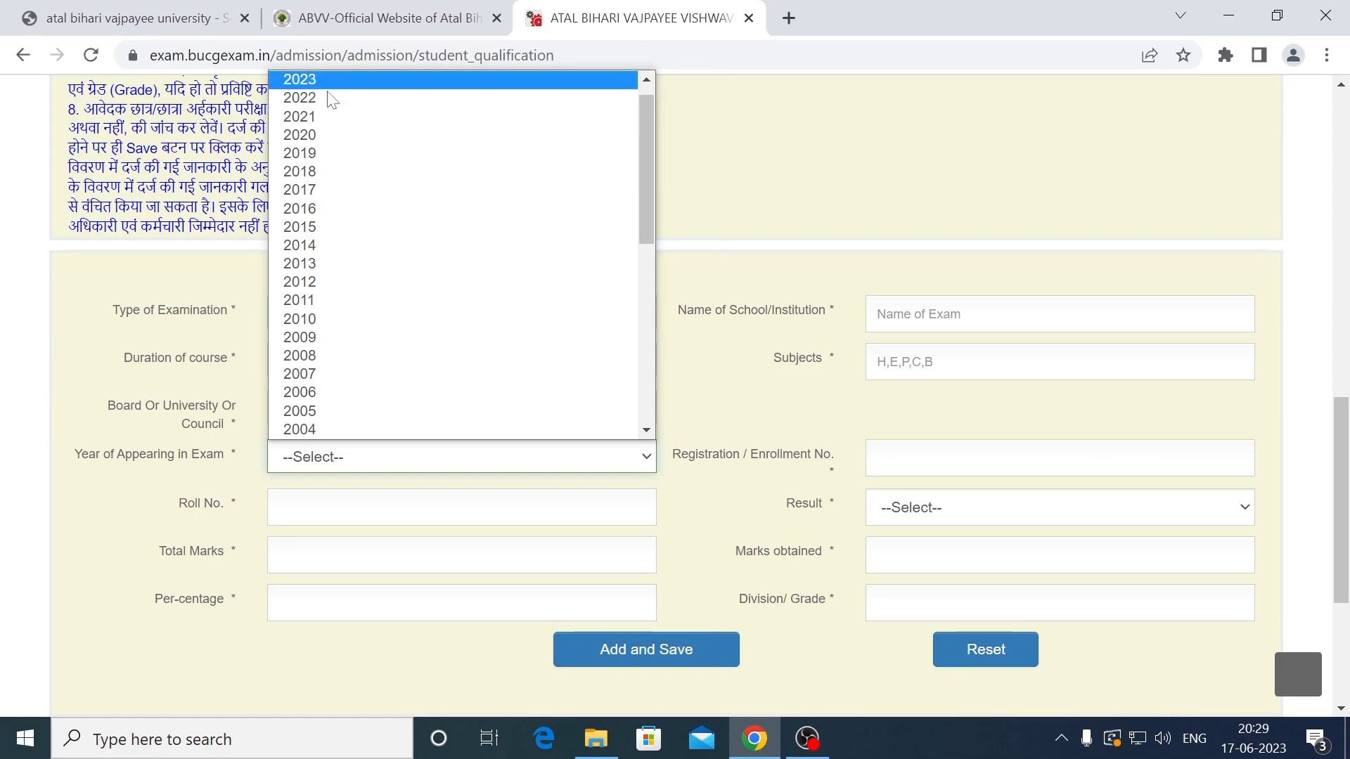
click(332, 98)
scroll(329, 410, down, 2)
click(333, 209)
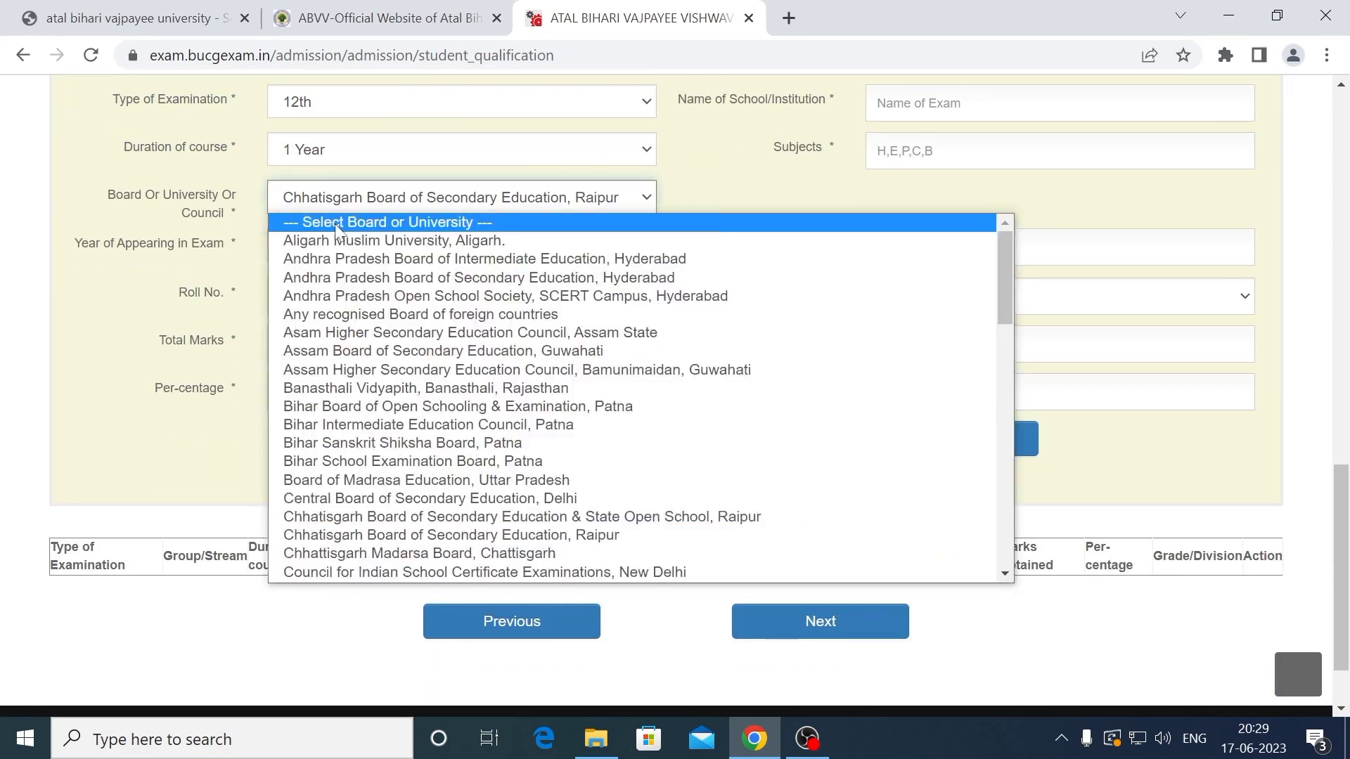
click(210, 284)
click(332, 259)
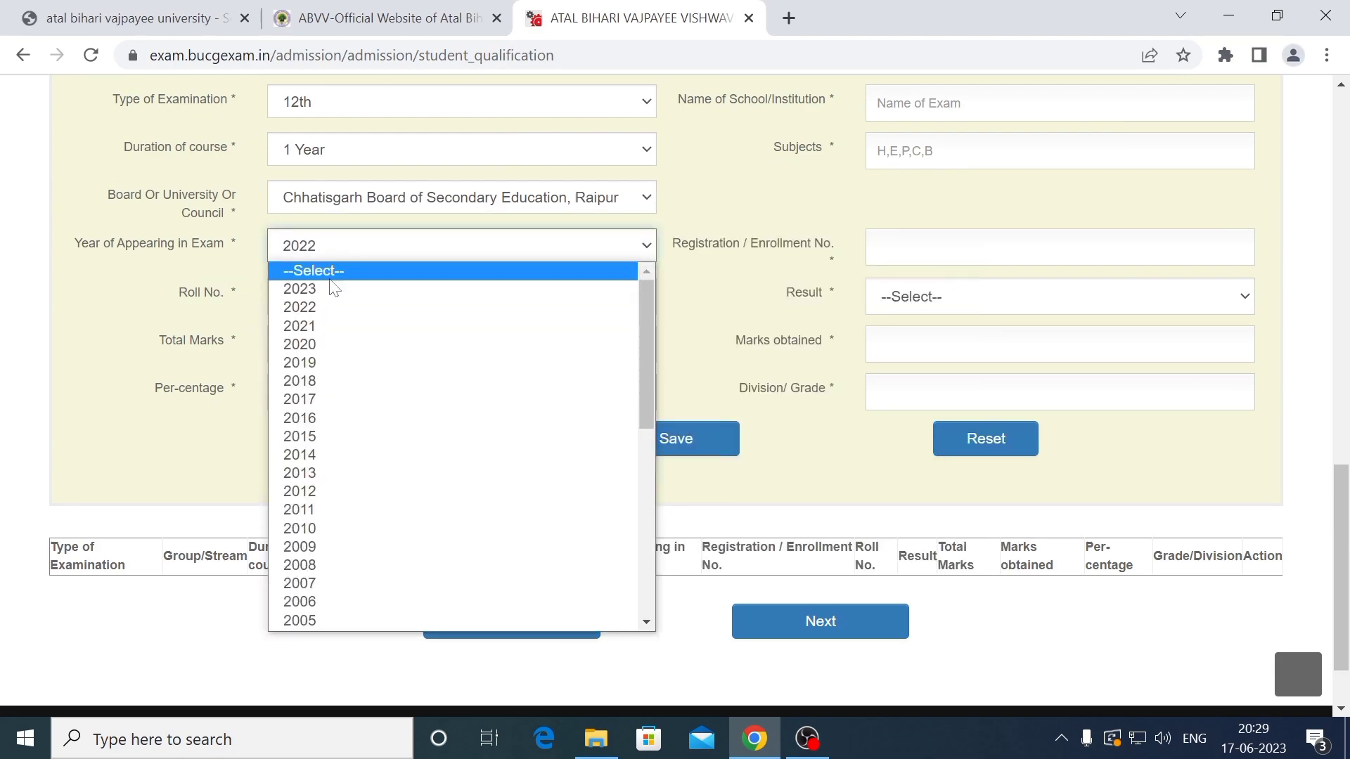
click(340, 287)
click(339, 296)
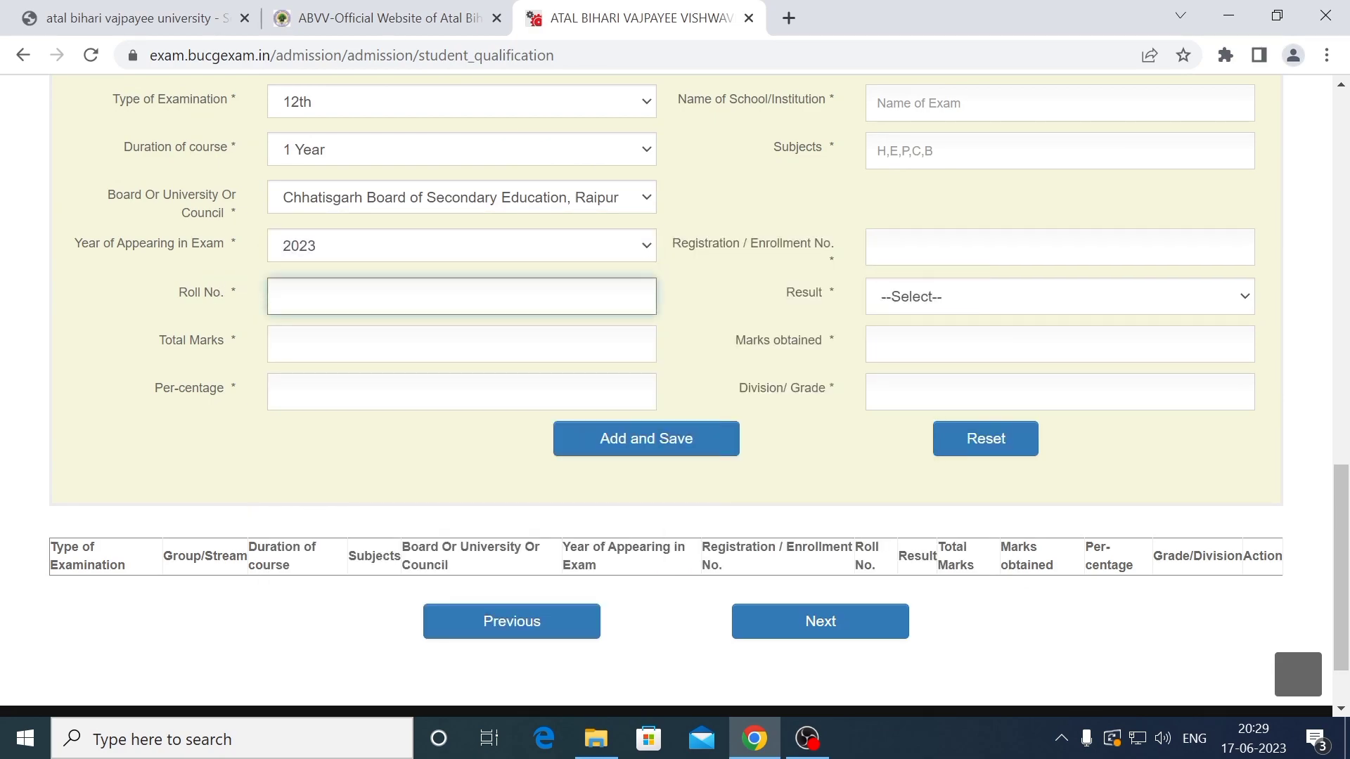
- Enter the roll number, total marks 500, marks obtained 421 (84.20%) and division FIRST
click(339, 343)
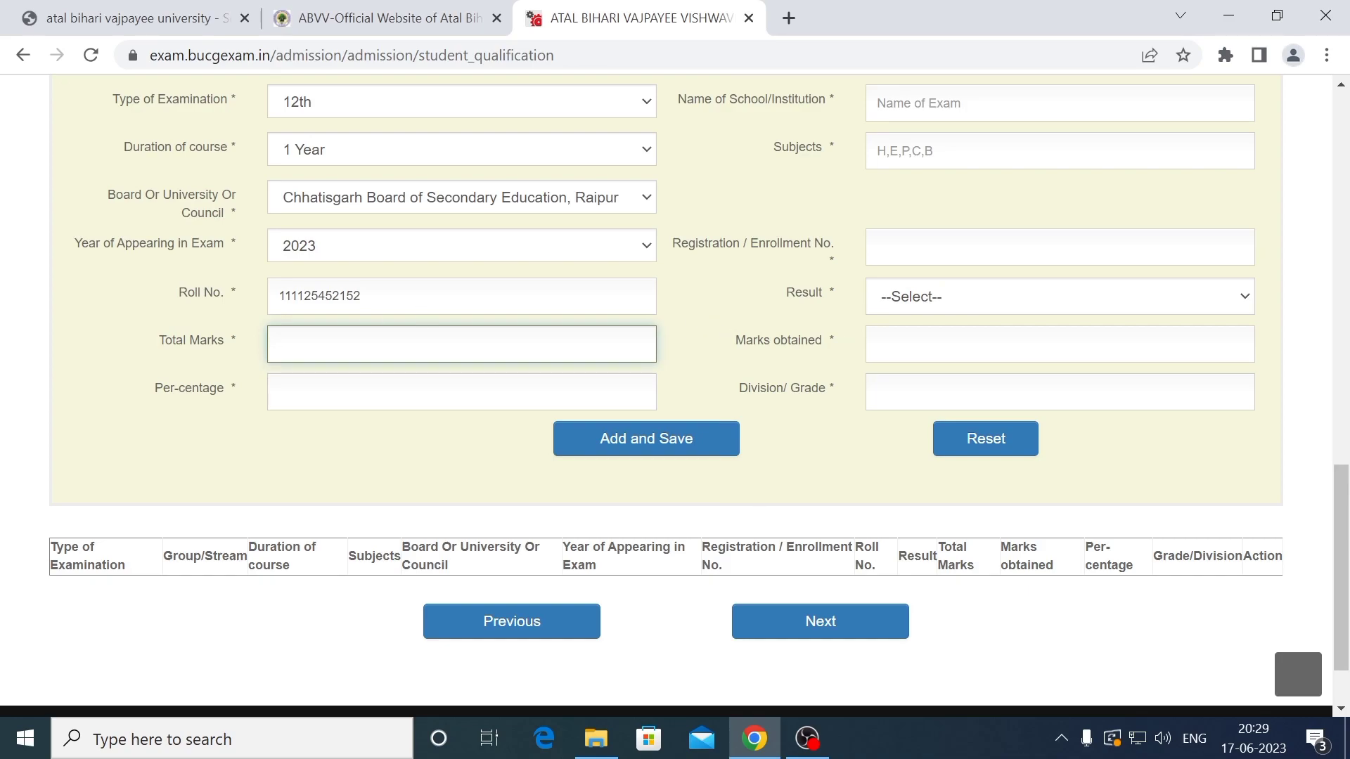
text(00)
click(931, 343)
text(421)
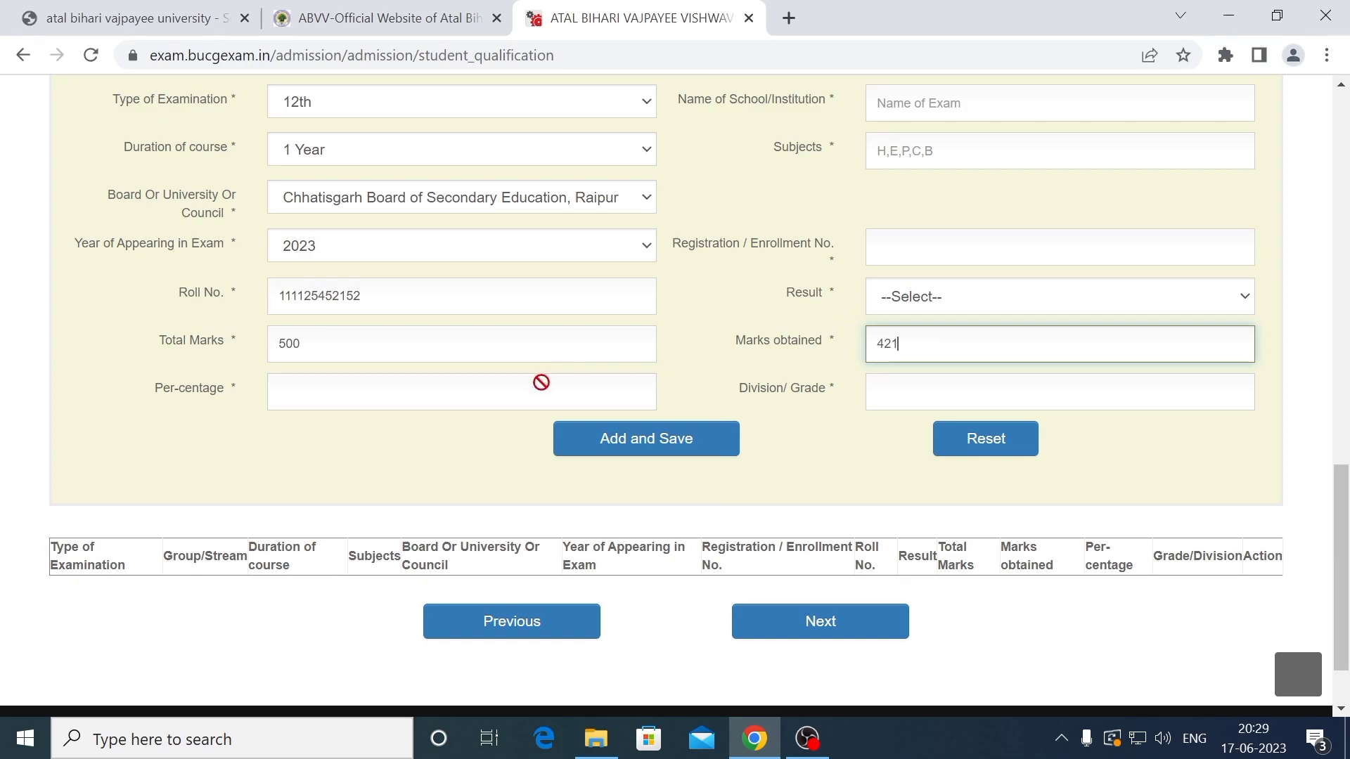
click(353, 394)
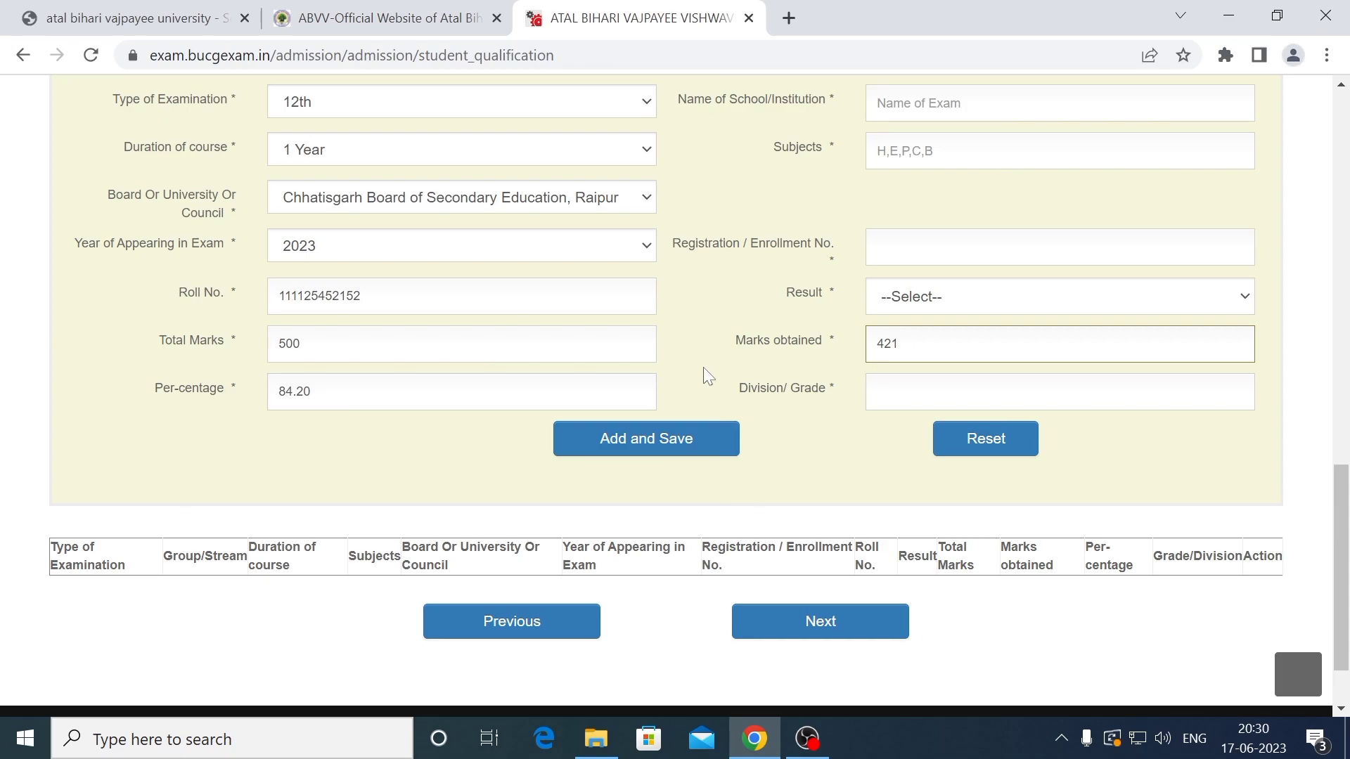
click(914, 391)
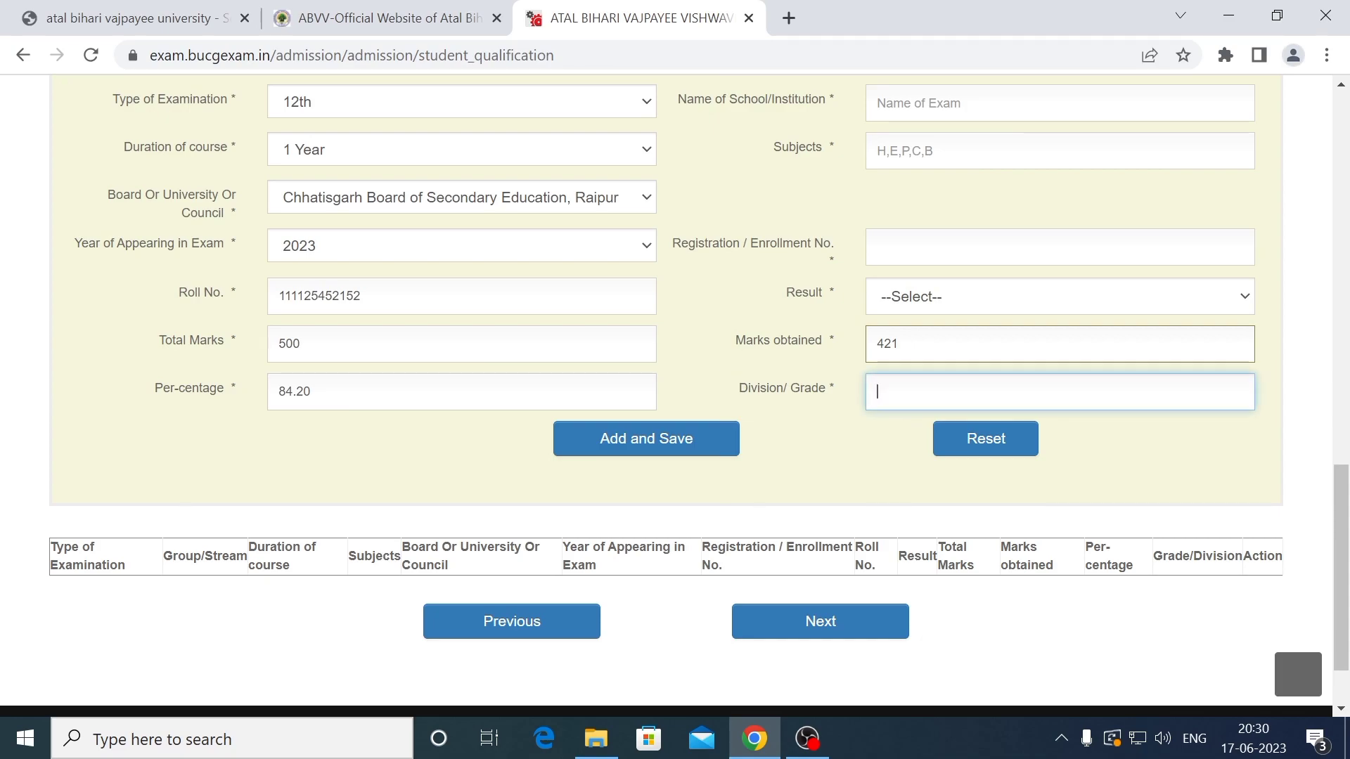
text(1)
key(BackSpace)
text(FIRST)
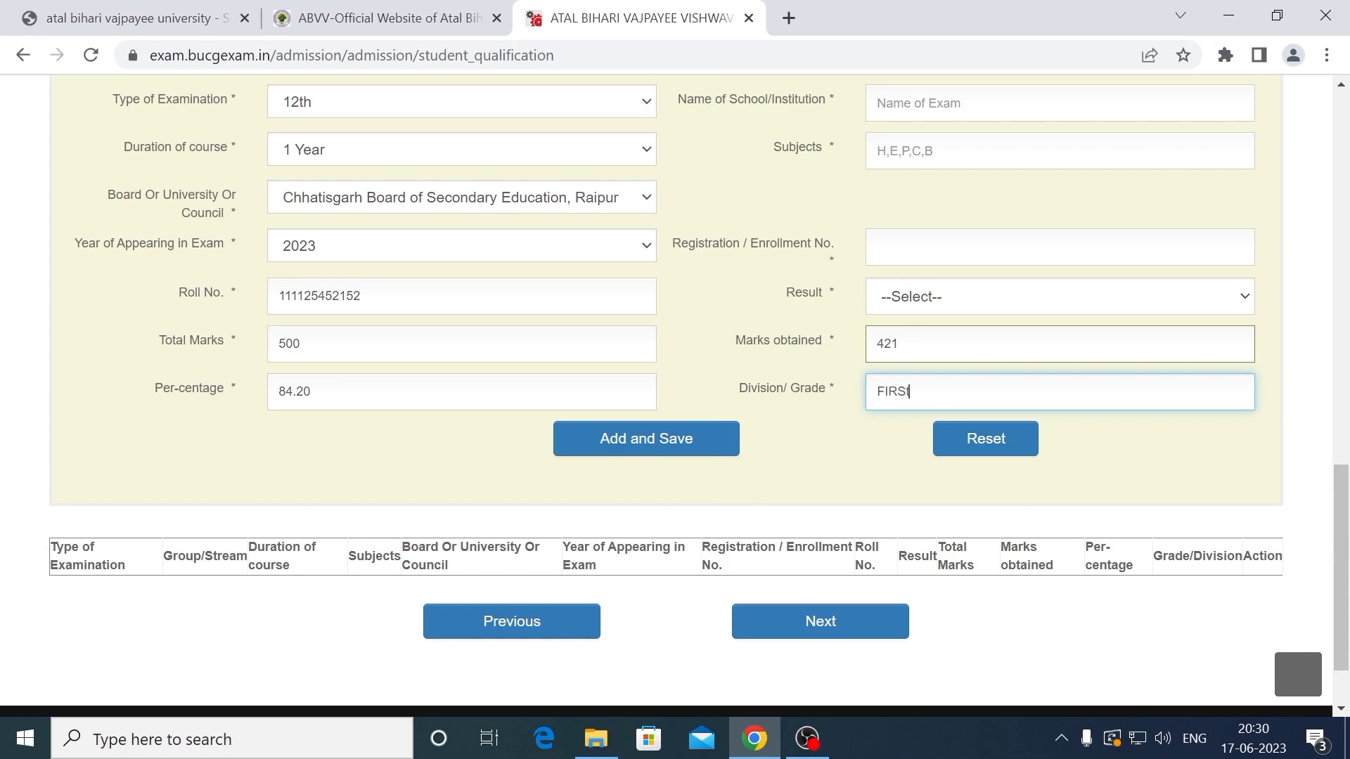
scroll(875, 312, up, 3)
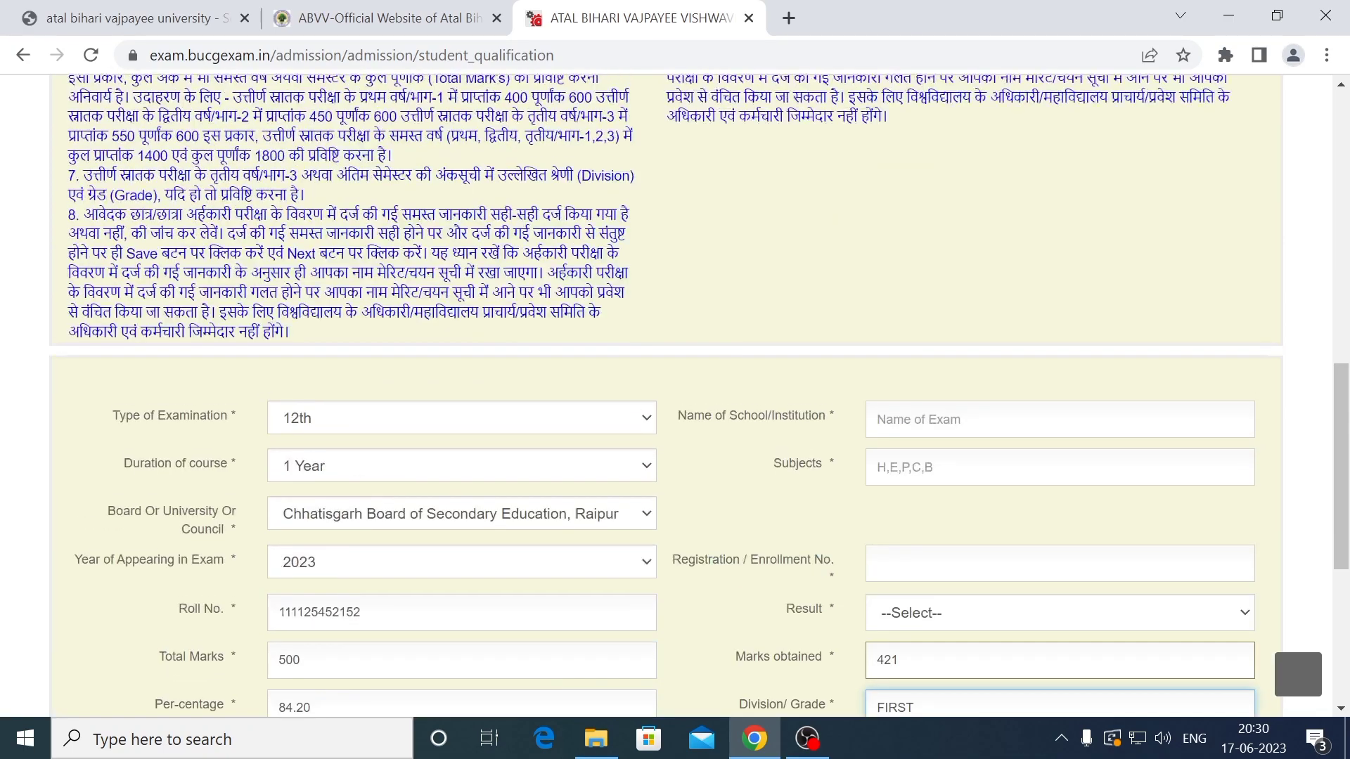
- Enter school RAJENDRA NAGAR SCHOOL and subjects H,E,E,B,C
click(907, 313)
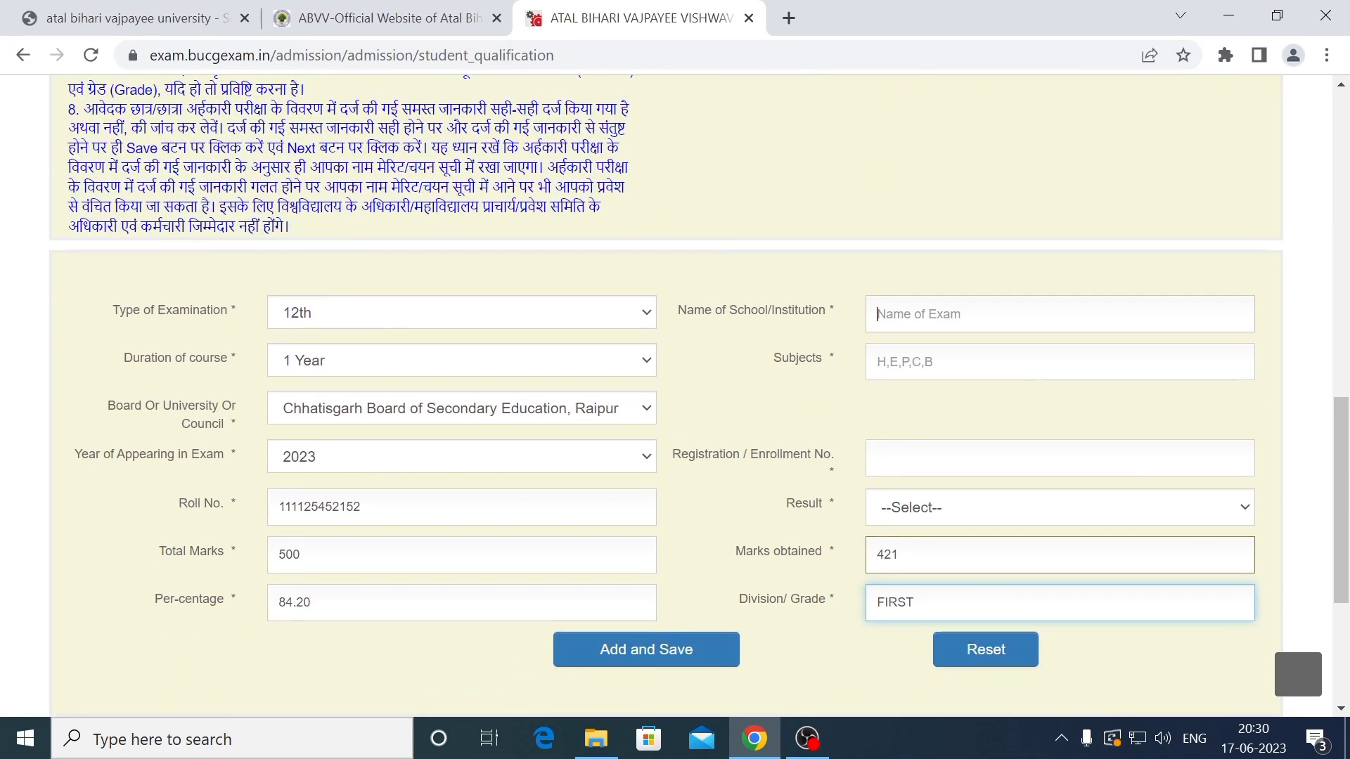
text(r)
key(BackSpace)
text(RAJEb)
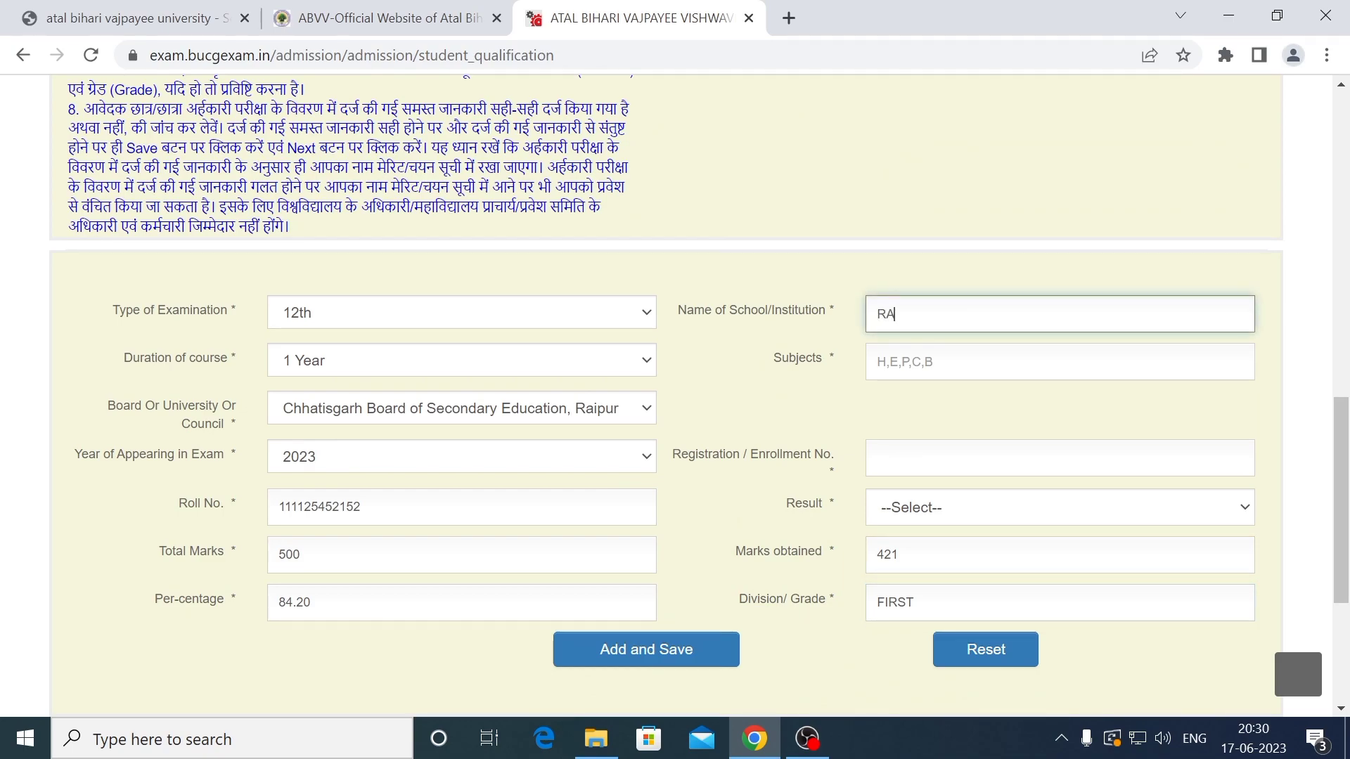
key(BackSpace)
text(NDRA NAGAR SCHOOL)
click(984, 362)
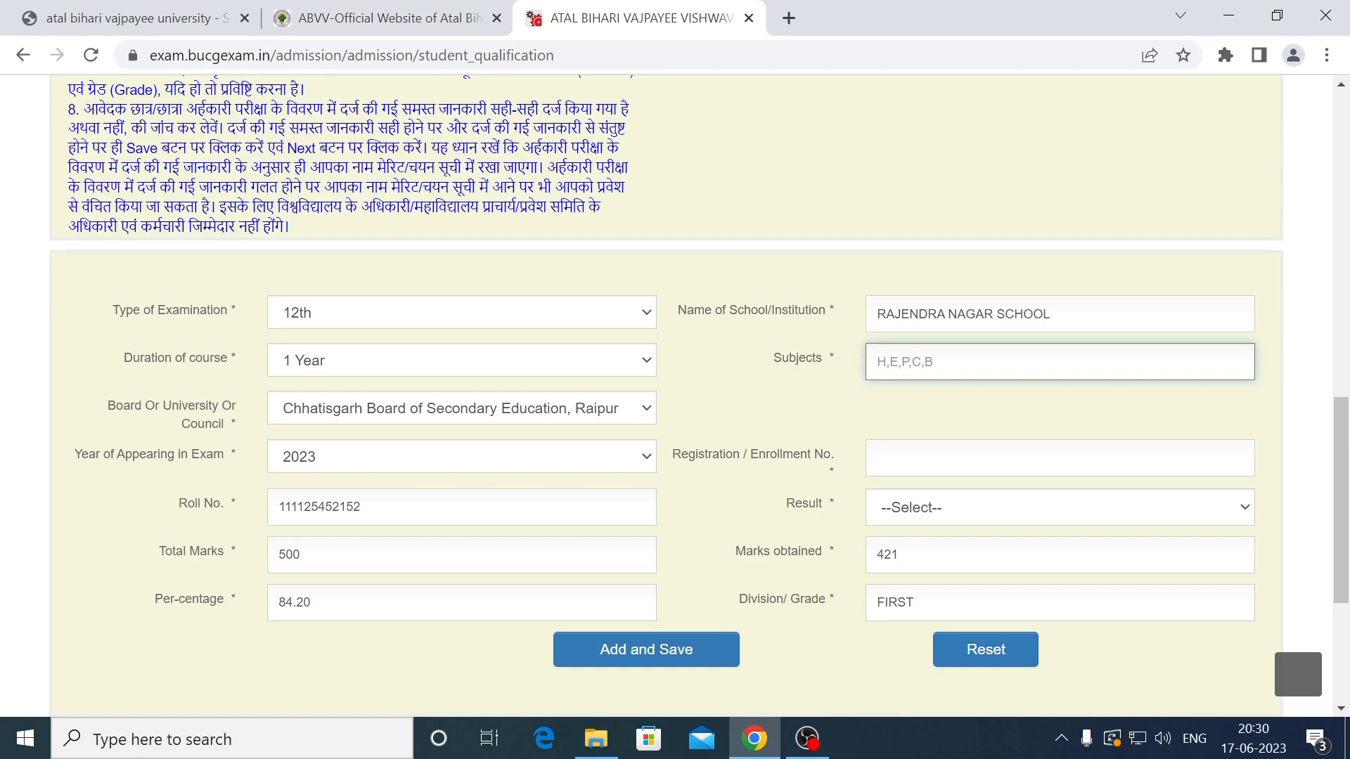
text(H,E,E)
text(,B,C)
- Enter the enrollment number, set result to Pass, and save the 12th record
click(921, 458)
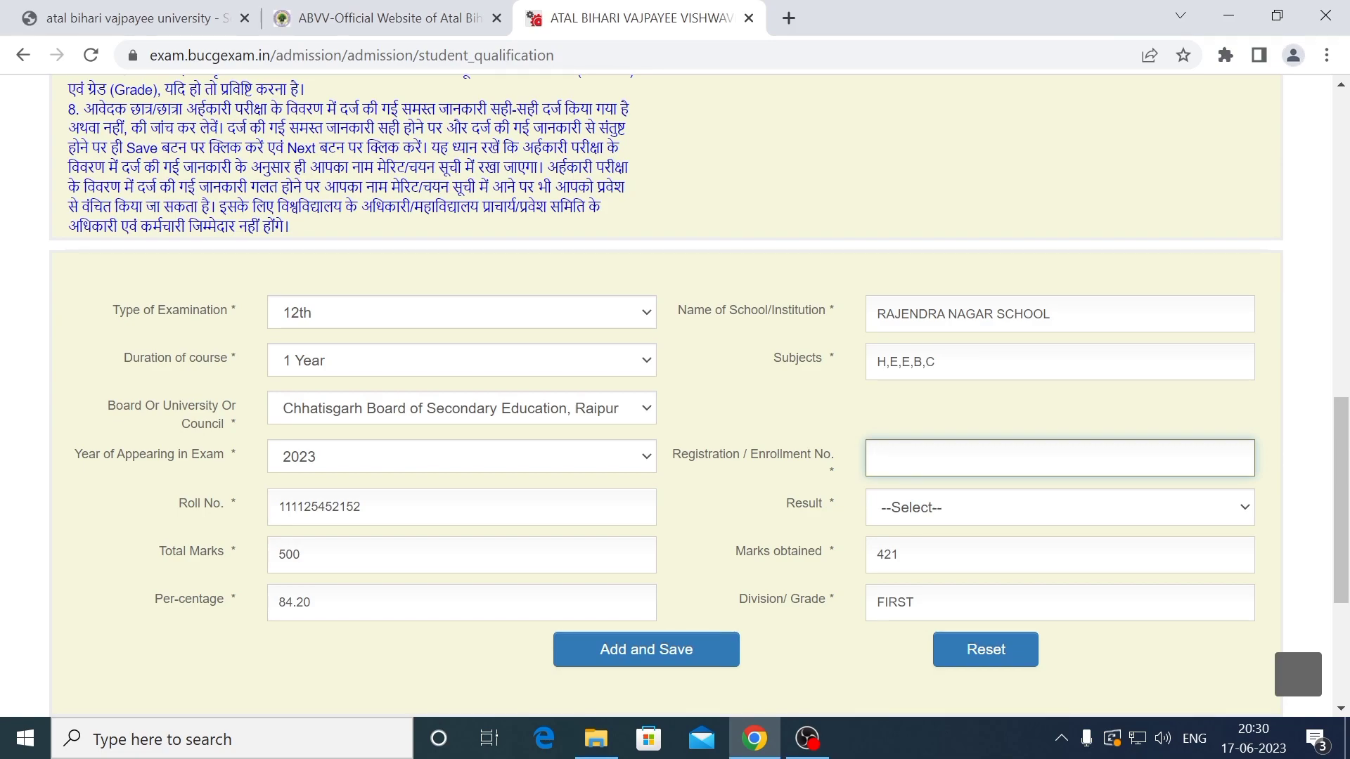
click(917, 510)
click(927, 553)
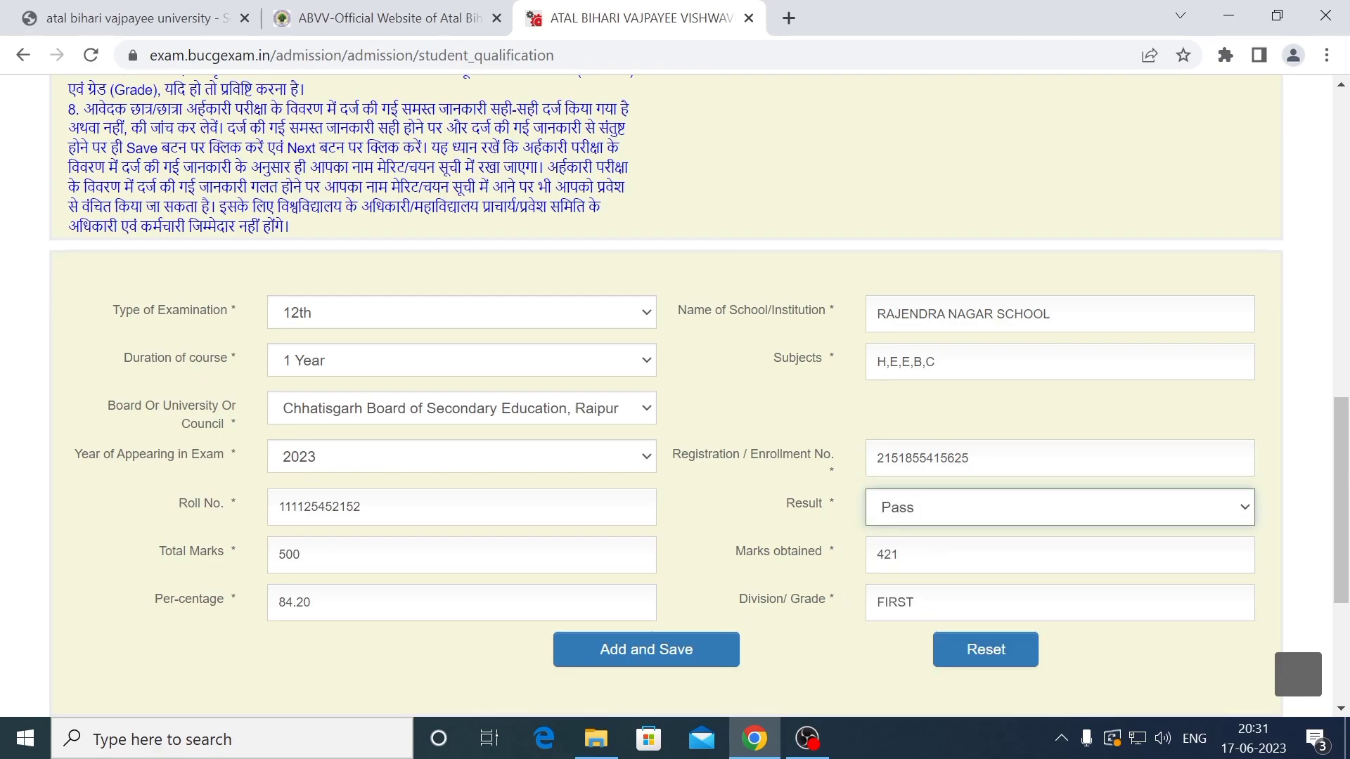
click(660, 657)
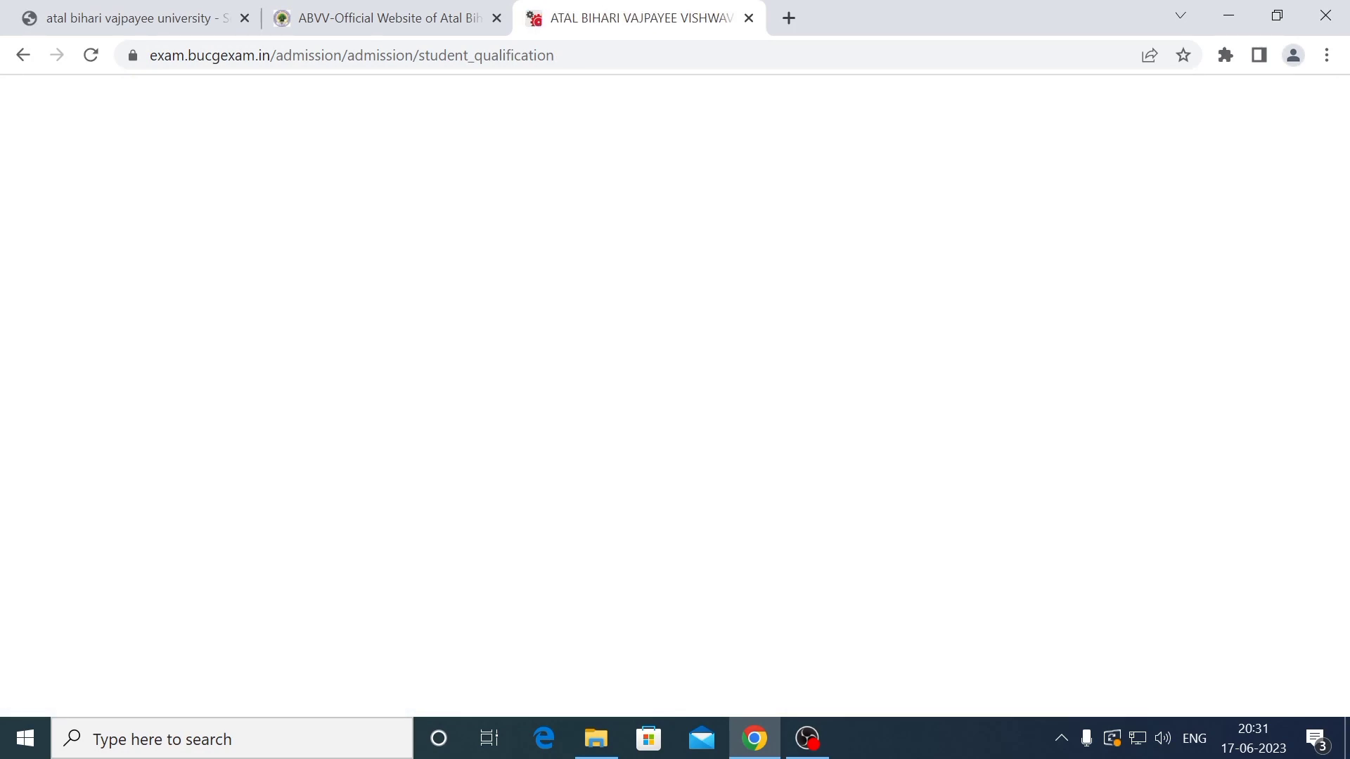
- Check the saved 12th row (84.2%, FIRST) and proceed to Course/College & Subject Selection
scroll(702, 571, down, 5)
scroll(705, 578, down, 3)
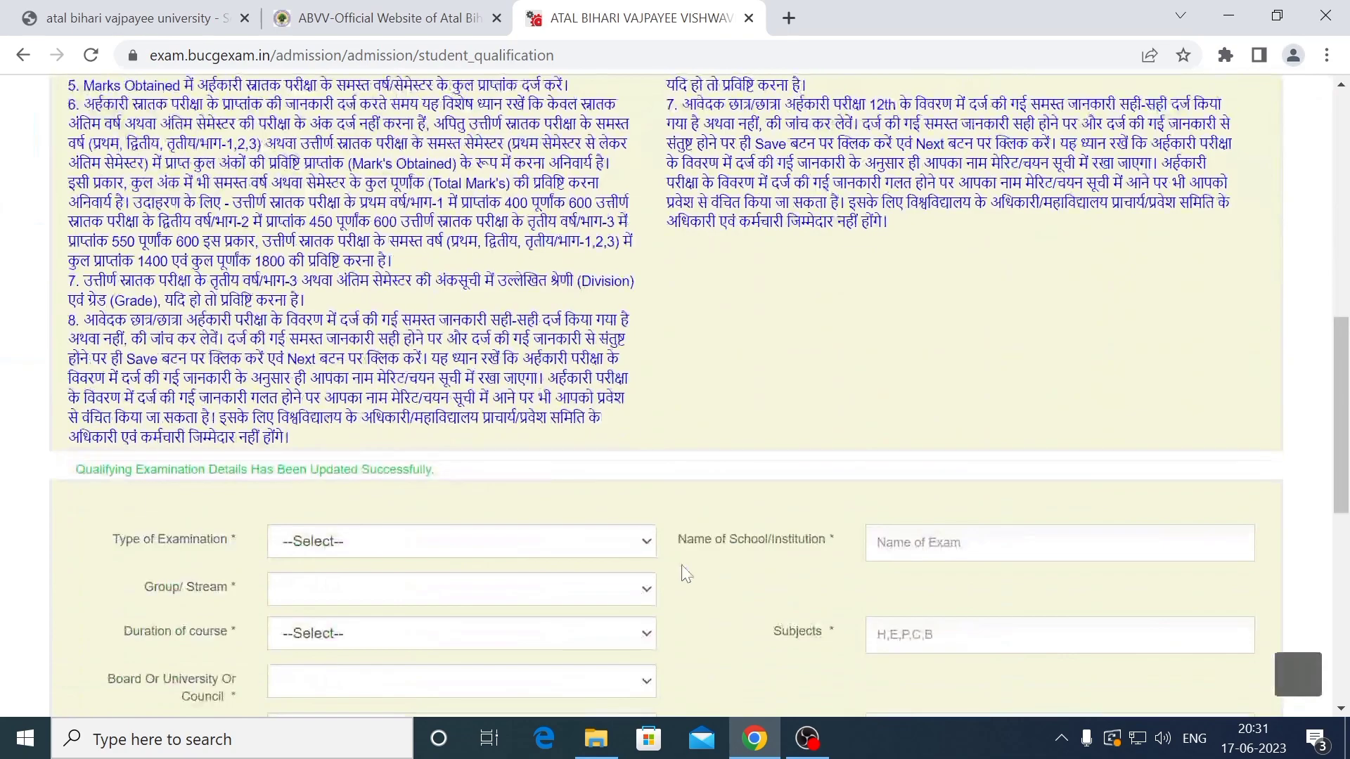
click(442, 543)
click(444, 568)
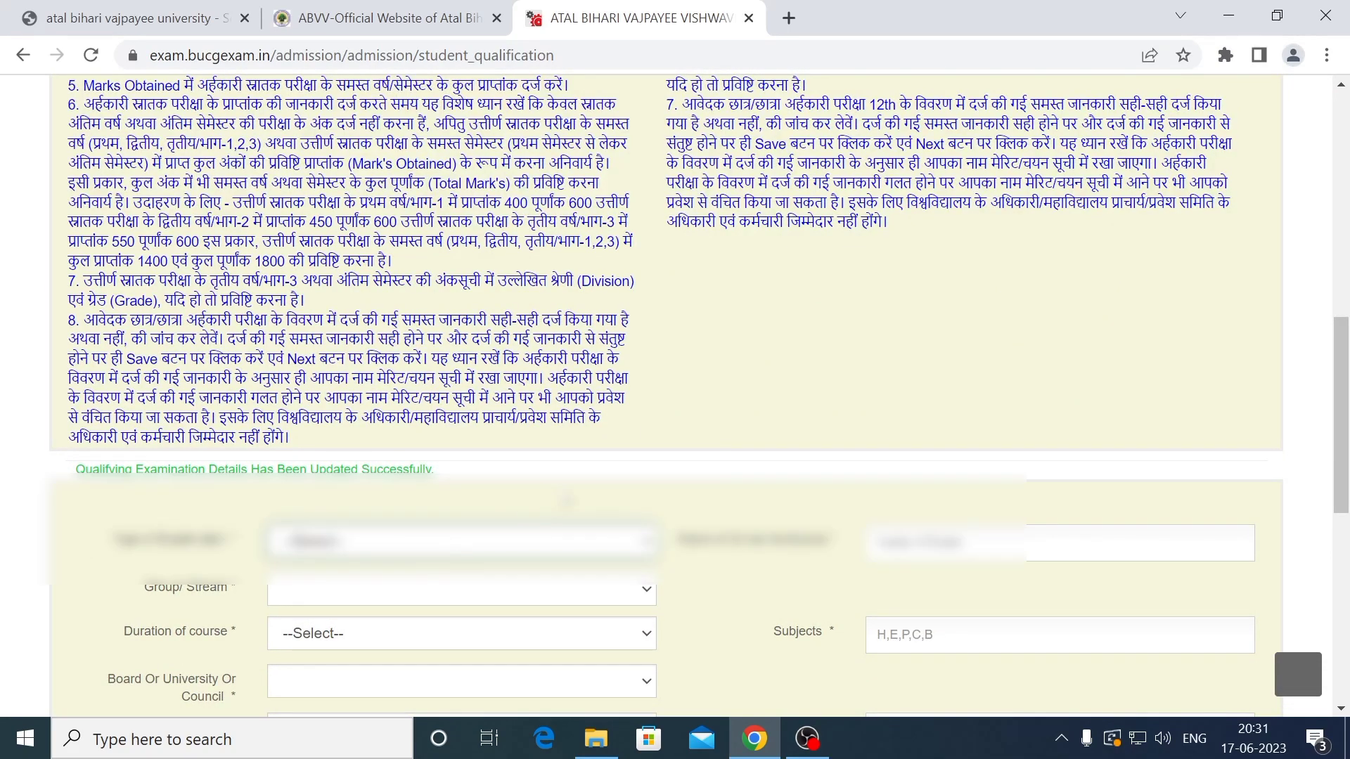
scroll(692, 531, down, 6)
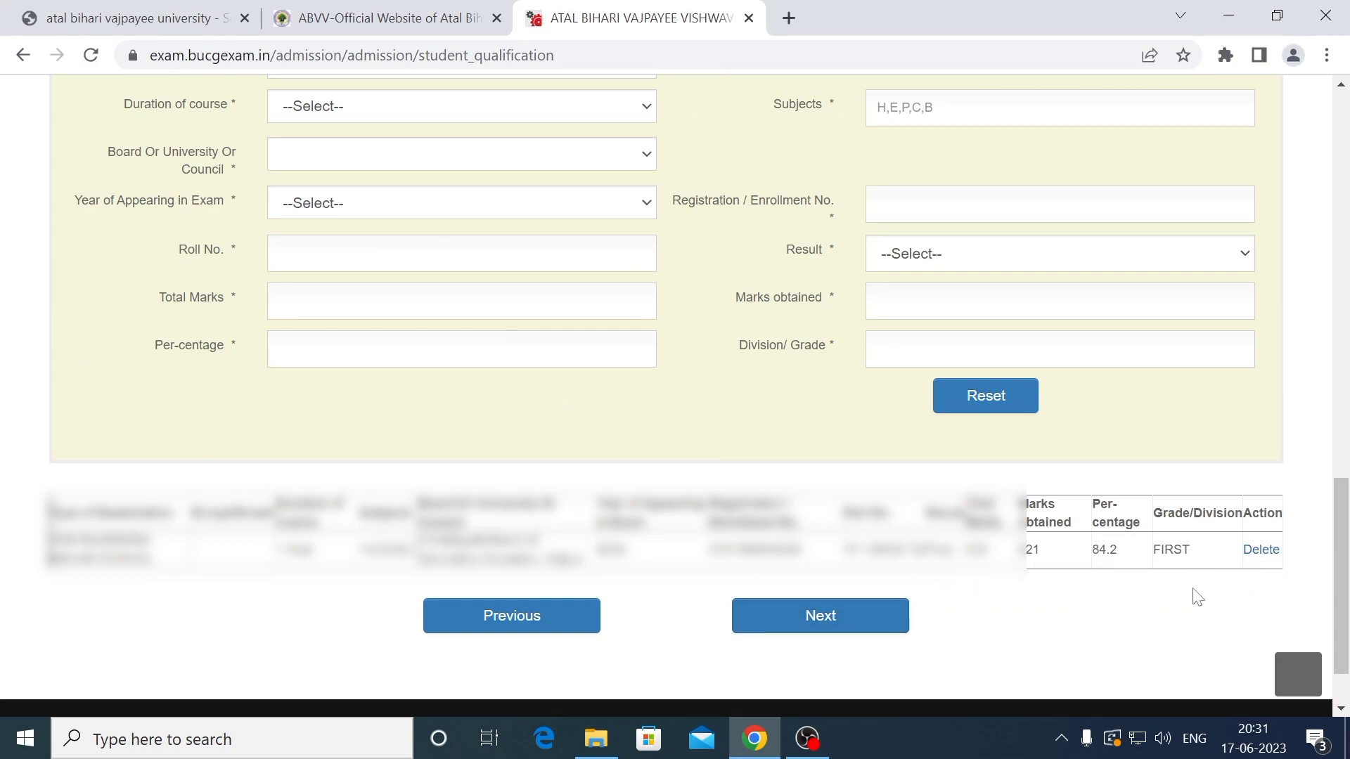
click(828, 634)
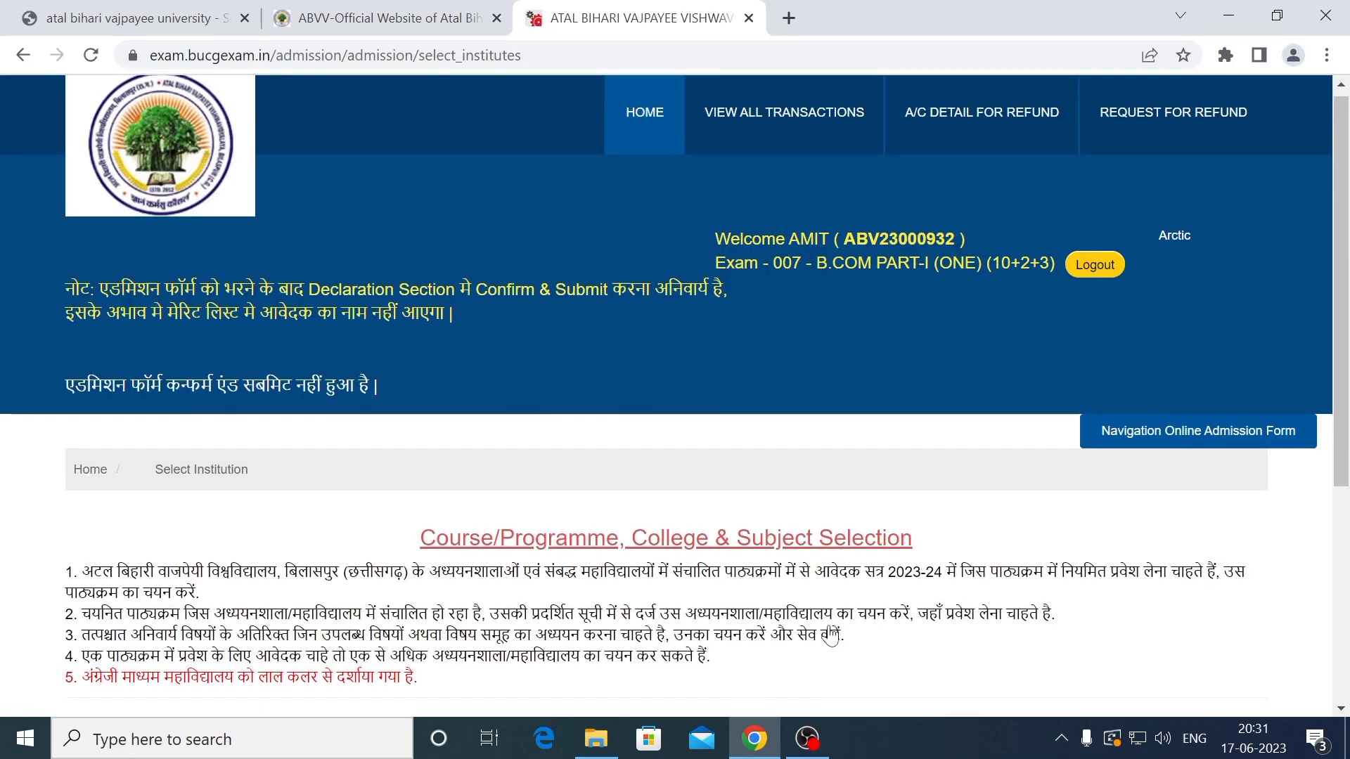
- Select institute 104 - Govt. Jamuna Prasad Verma P.G. Arts & Commerce College, Bilaspur
scroll(829, 633, down, 5)
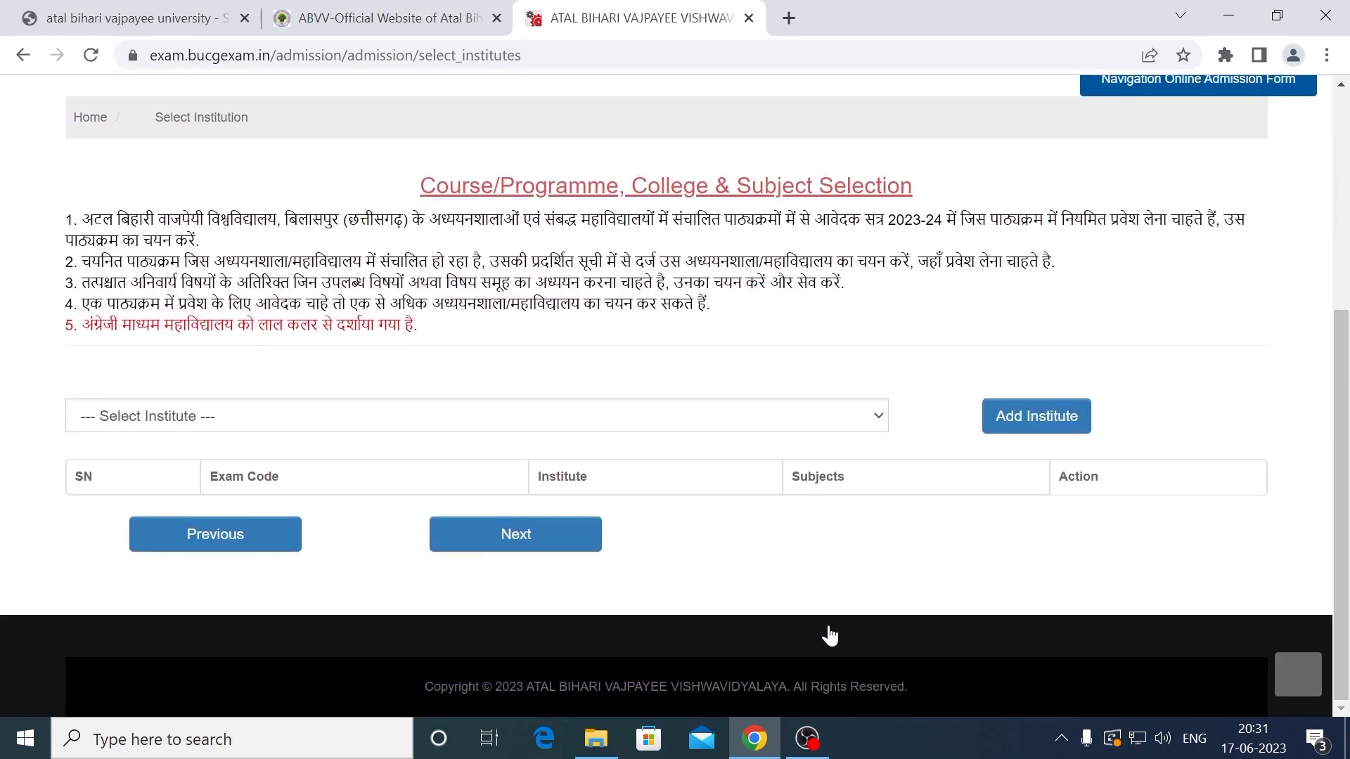
click(812, 430)
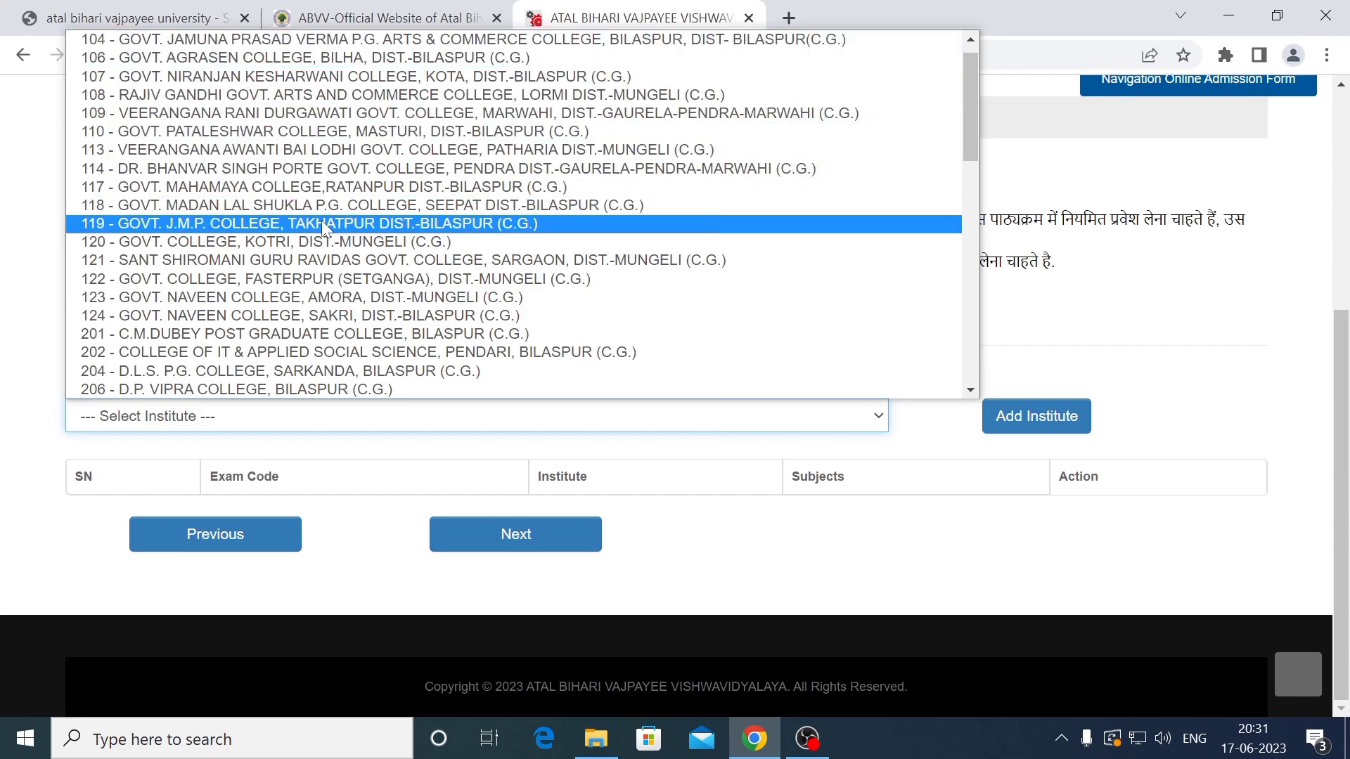
scroll(320, 239, down, 10)
scroll(320, 281, down, 2)
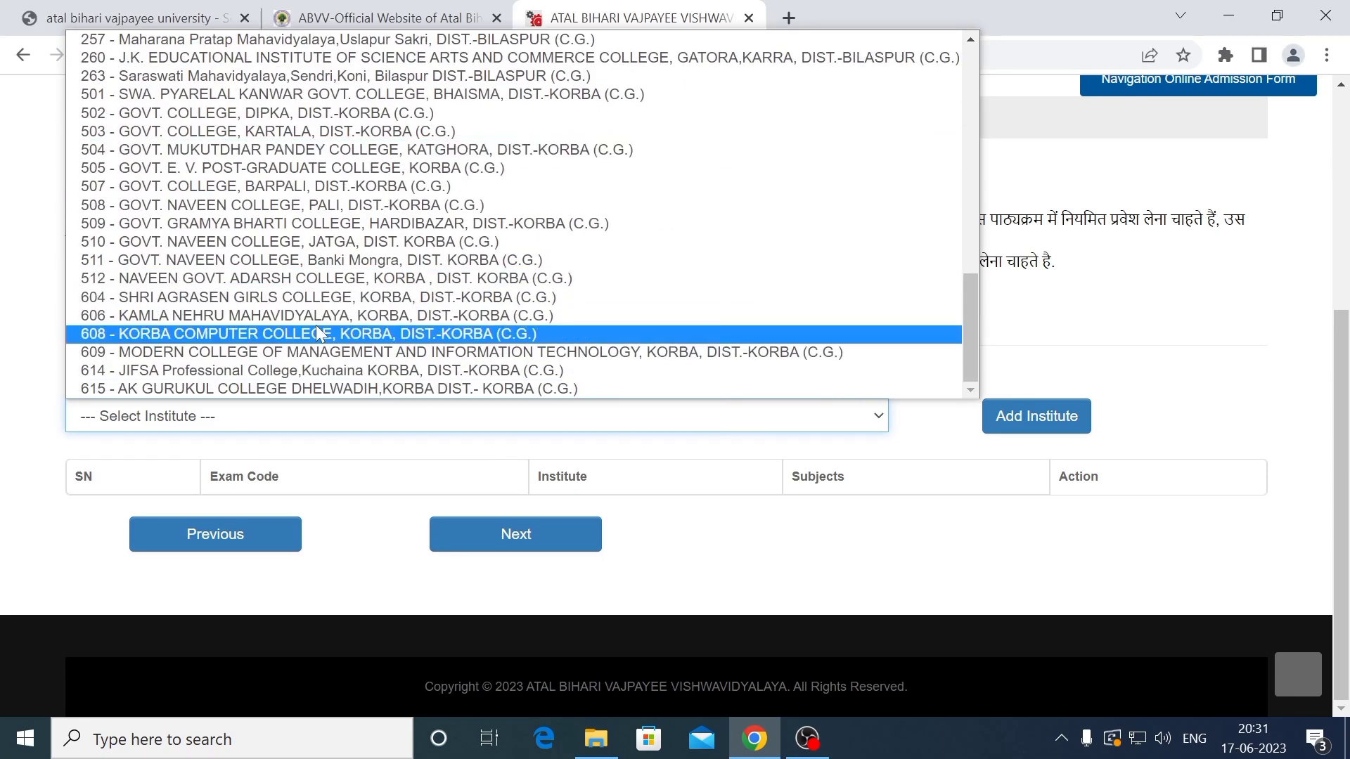
scroll(315, 331, up, 3)
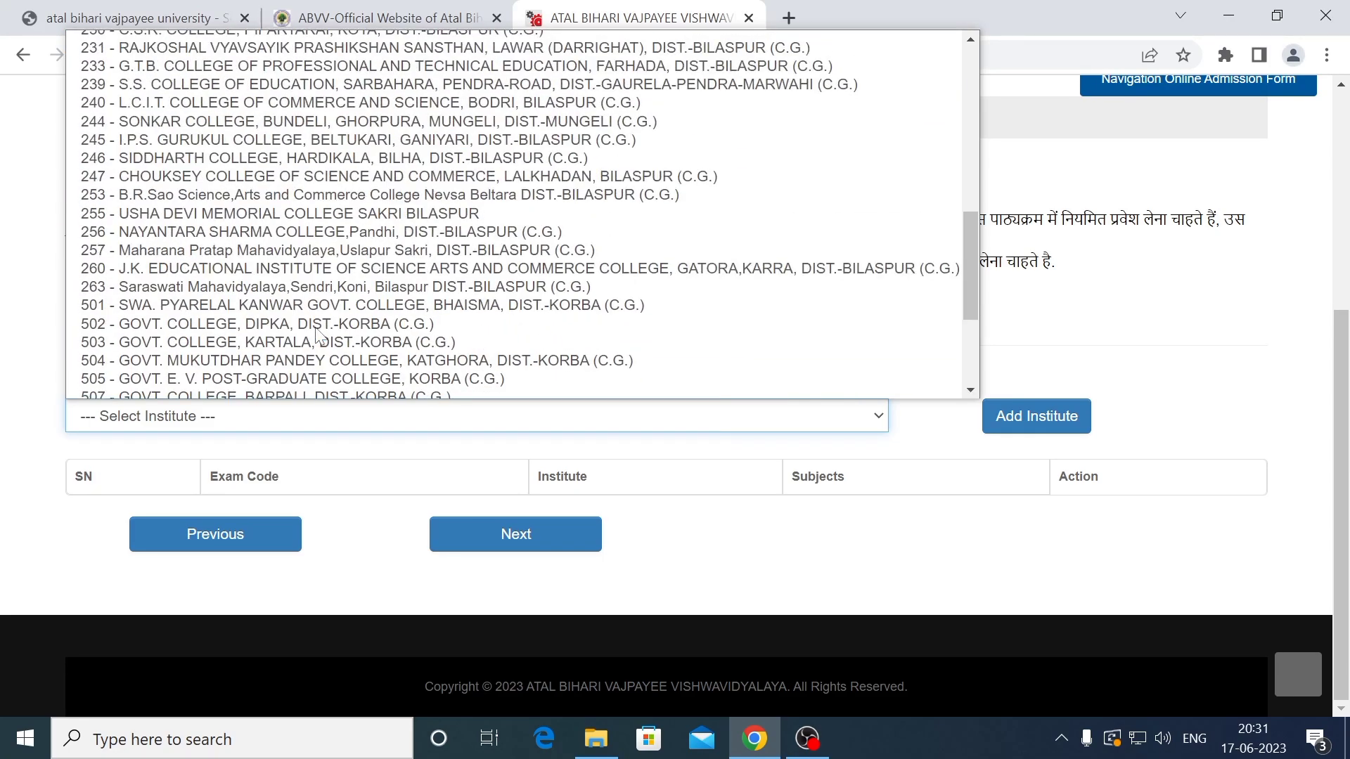
scroll(283, 208, up, 9)
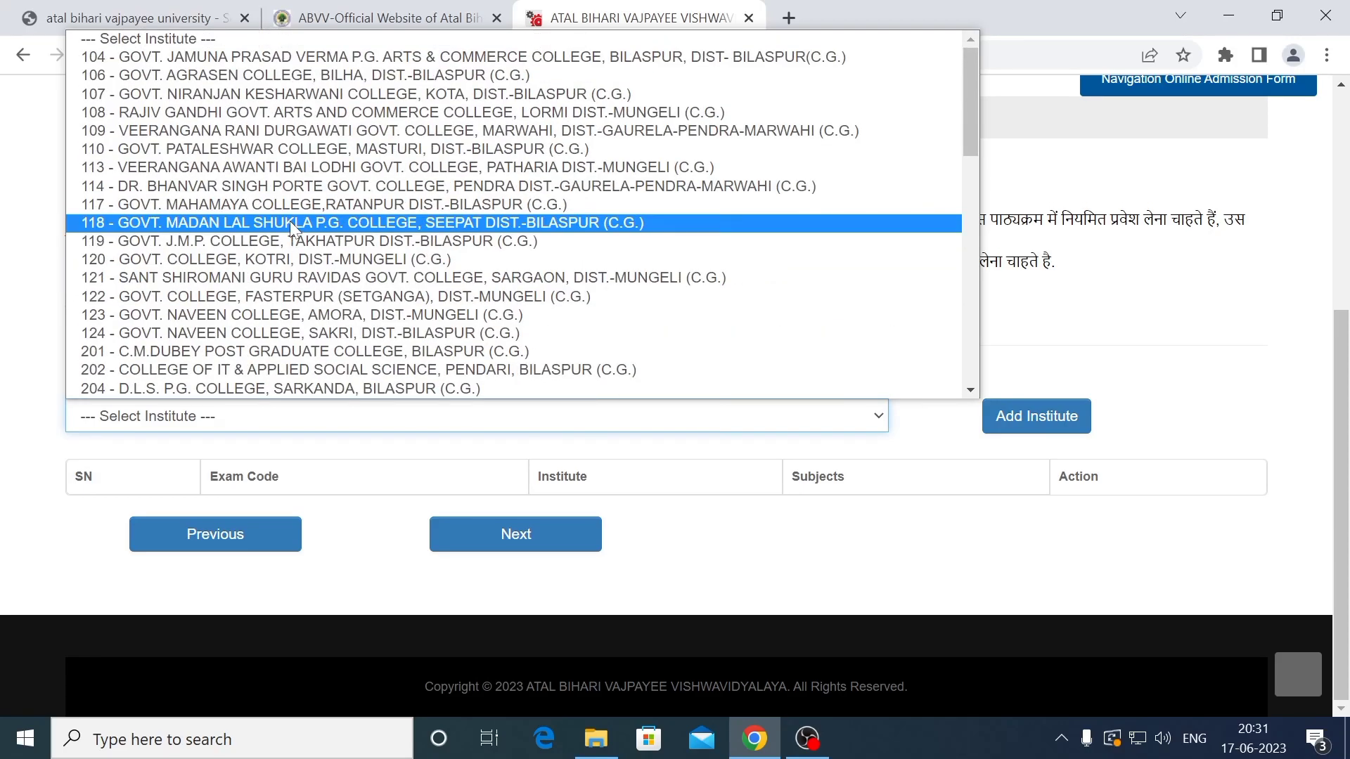
click(272, 59)
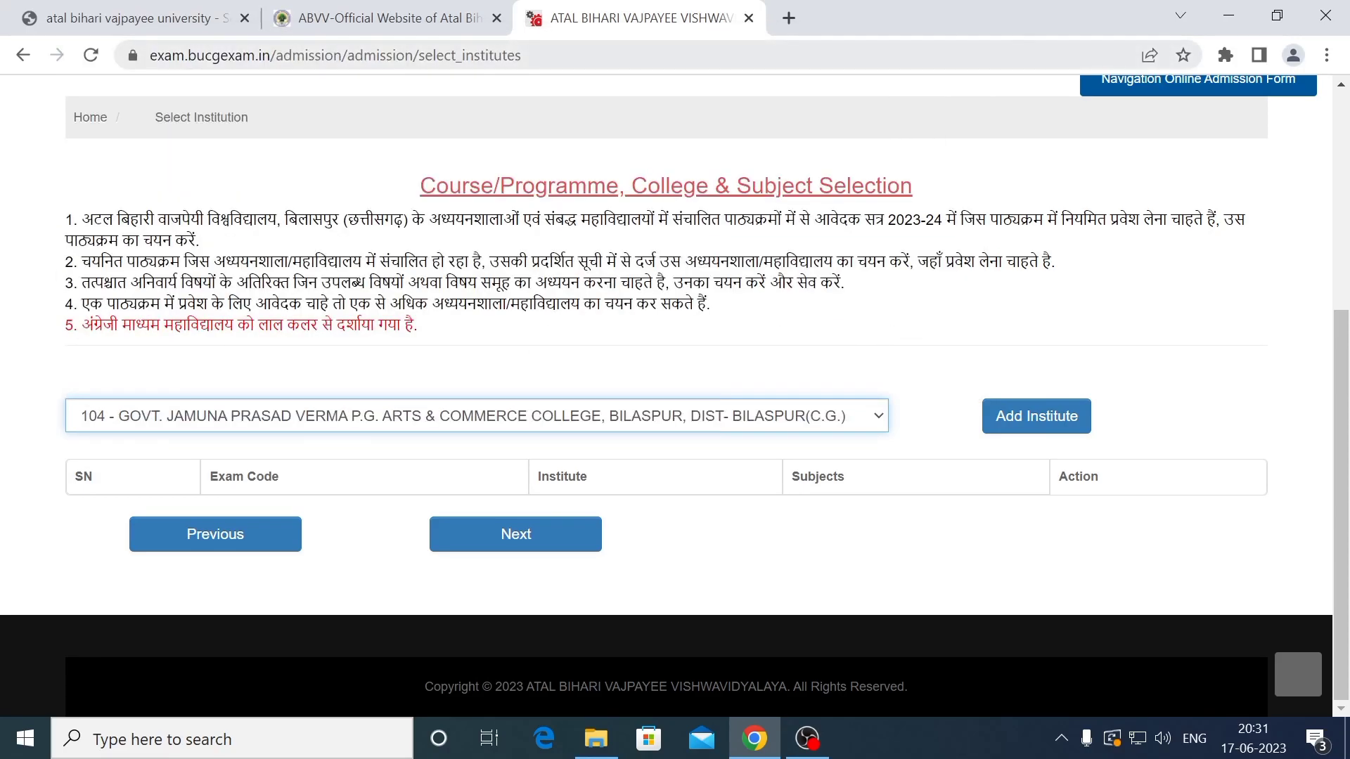
click(438, 412)
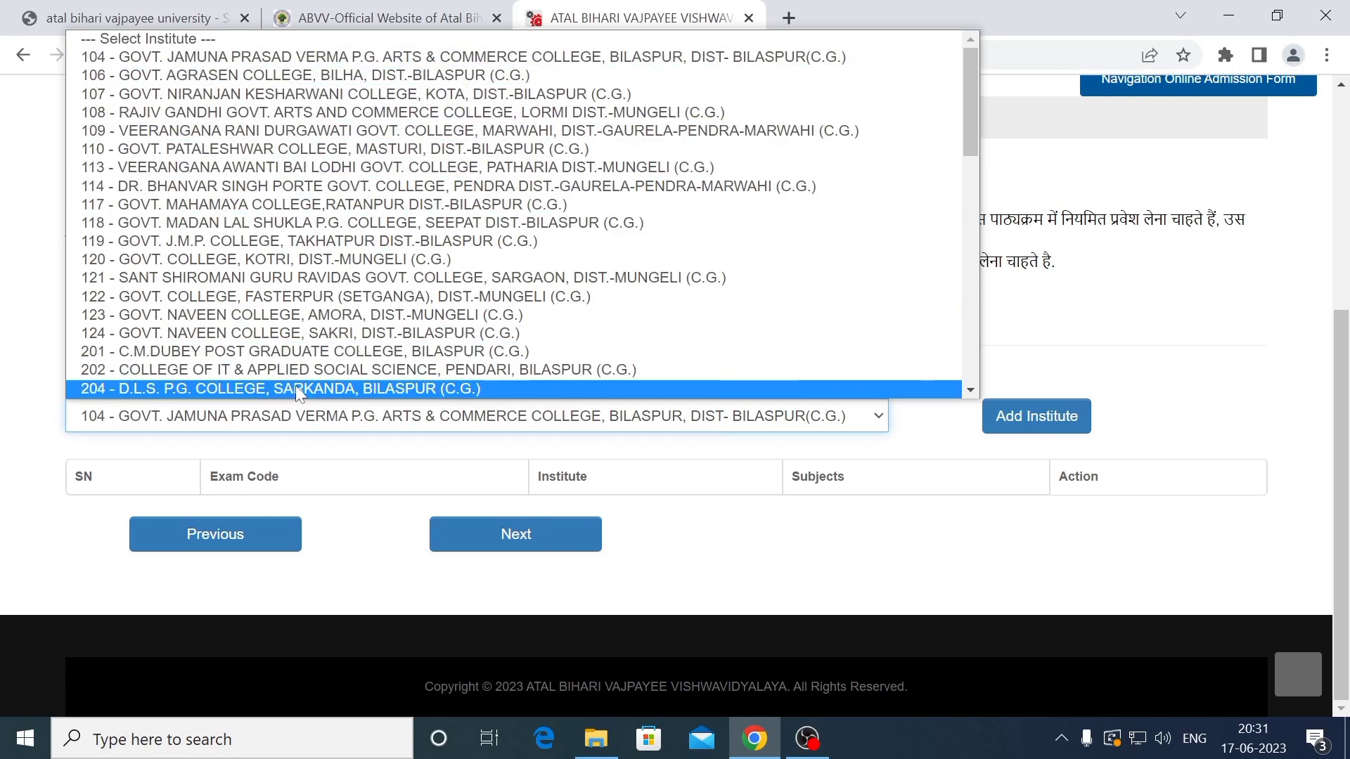
click(260, 63)
- Add institute 104 and tick optional subject 06 Business Environment/Business Economics
click(1024, 419)
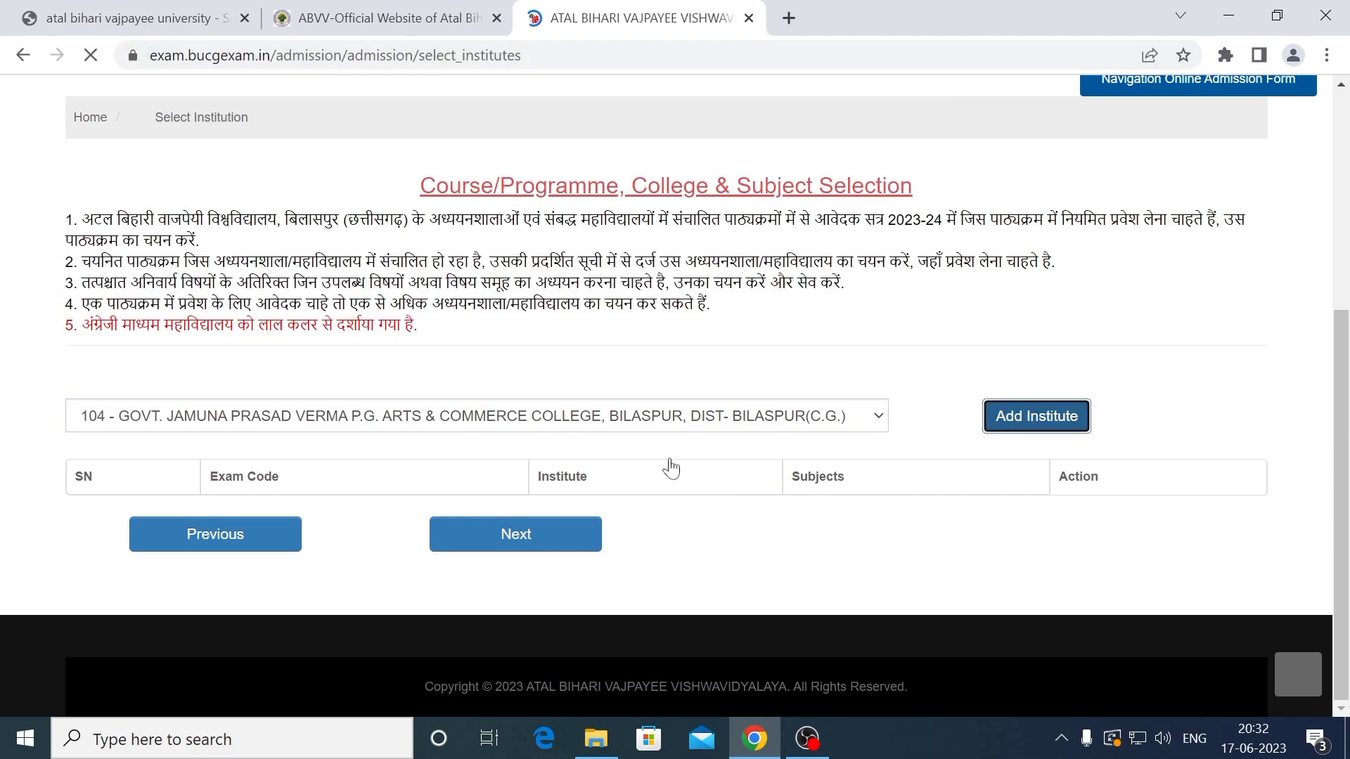
scroll(676, 460, down, 10)
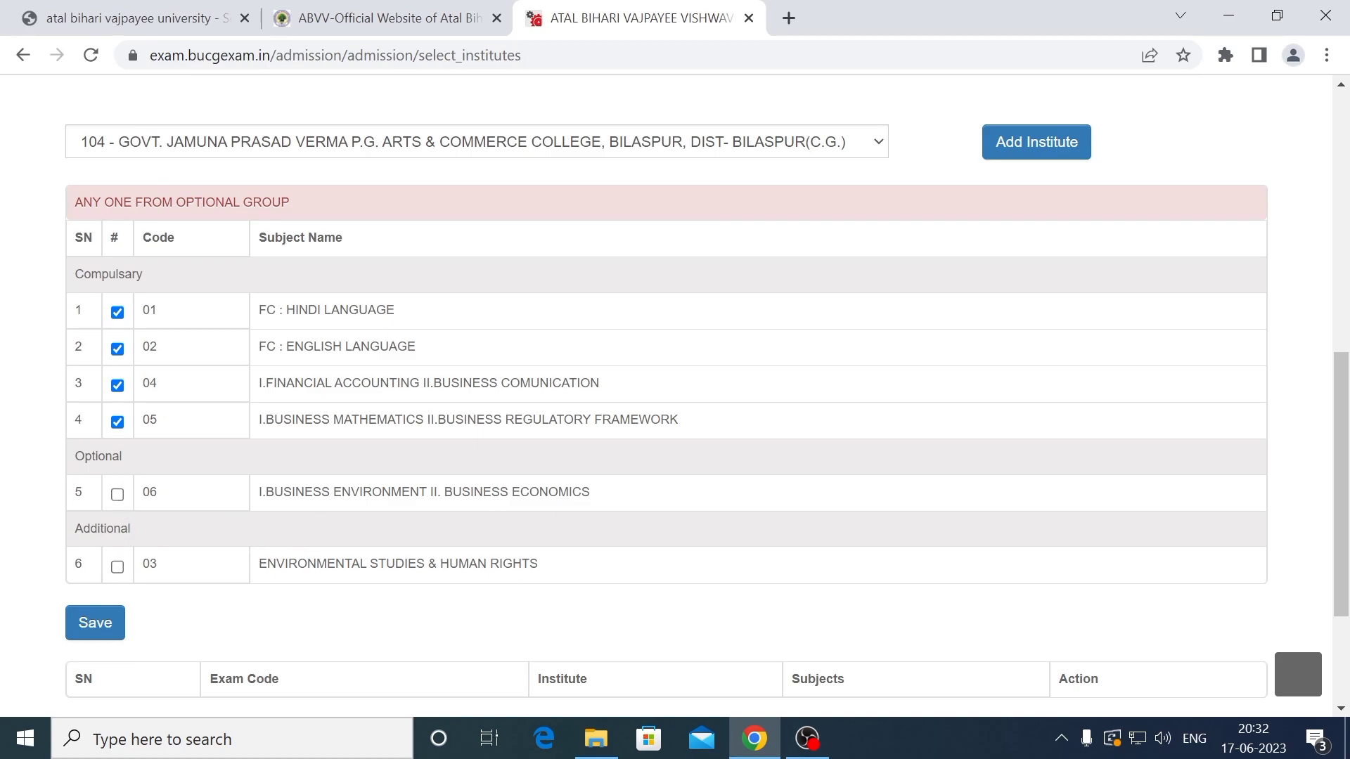
scroll(190, 570, down, 3)
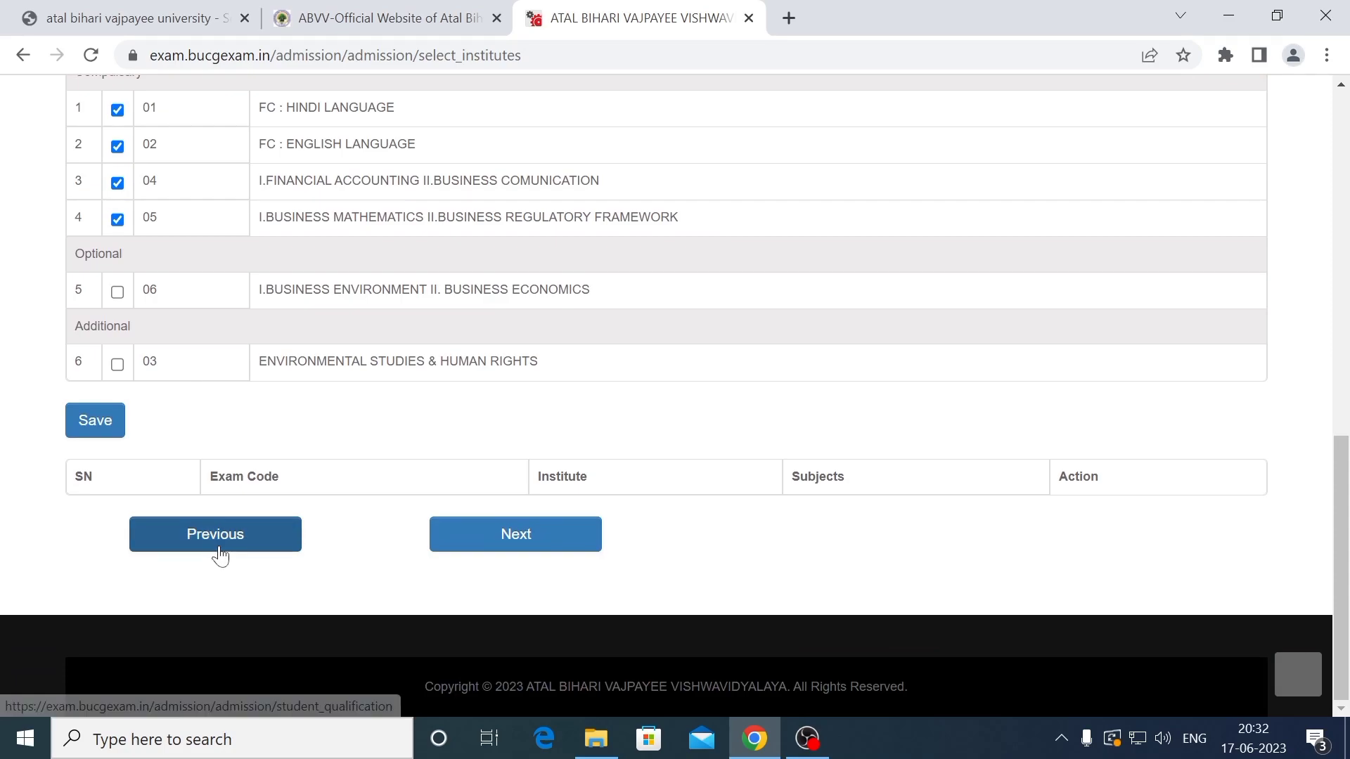
scroll(231, 546, up, 4)
scroll(230, 546, down, 4)
scroll(370, 515, up, 5)
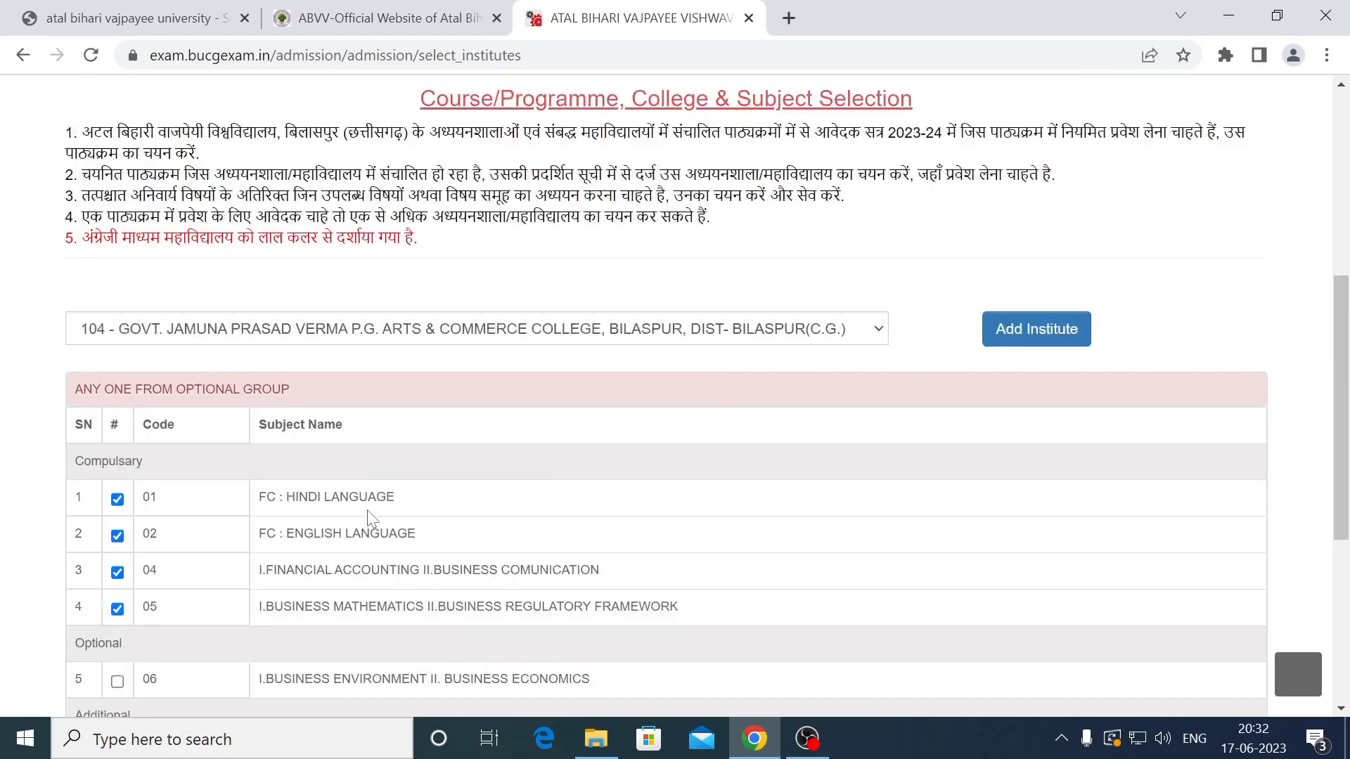
scroll(137, 552, down, 4)
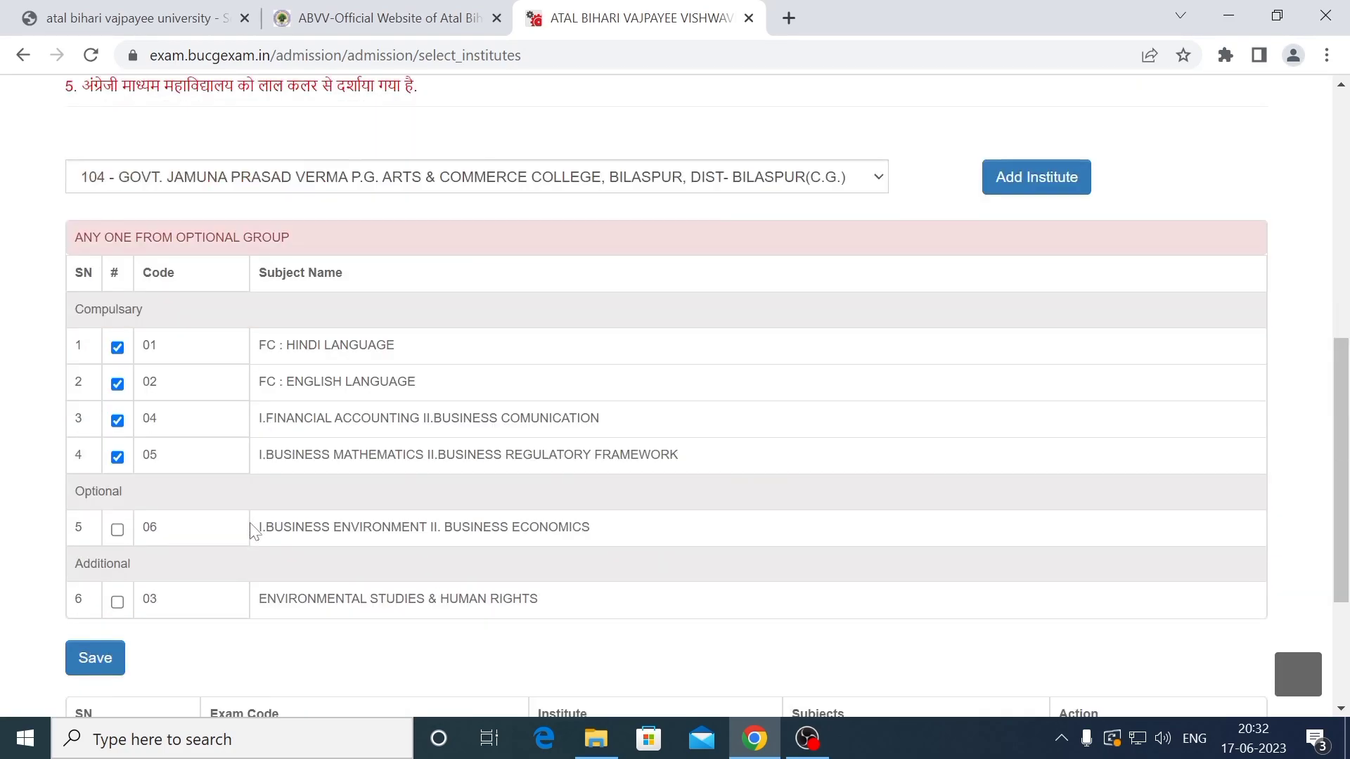
click(118, 503)
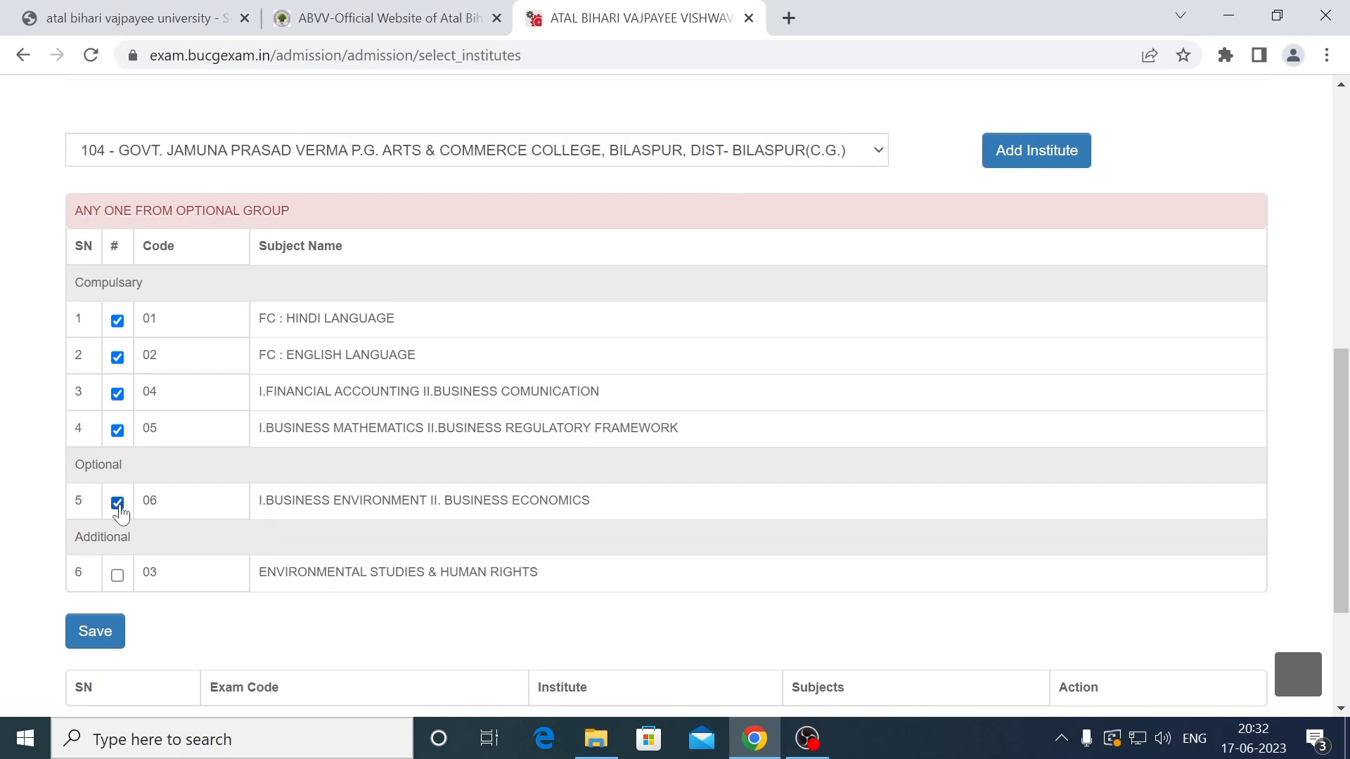
scroll(144, 513, down, 2)
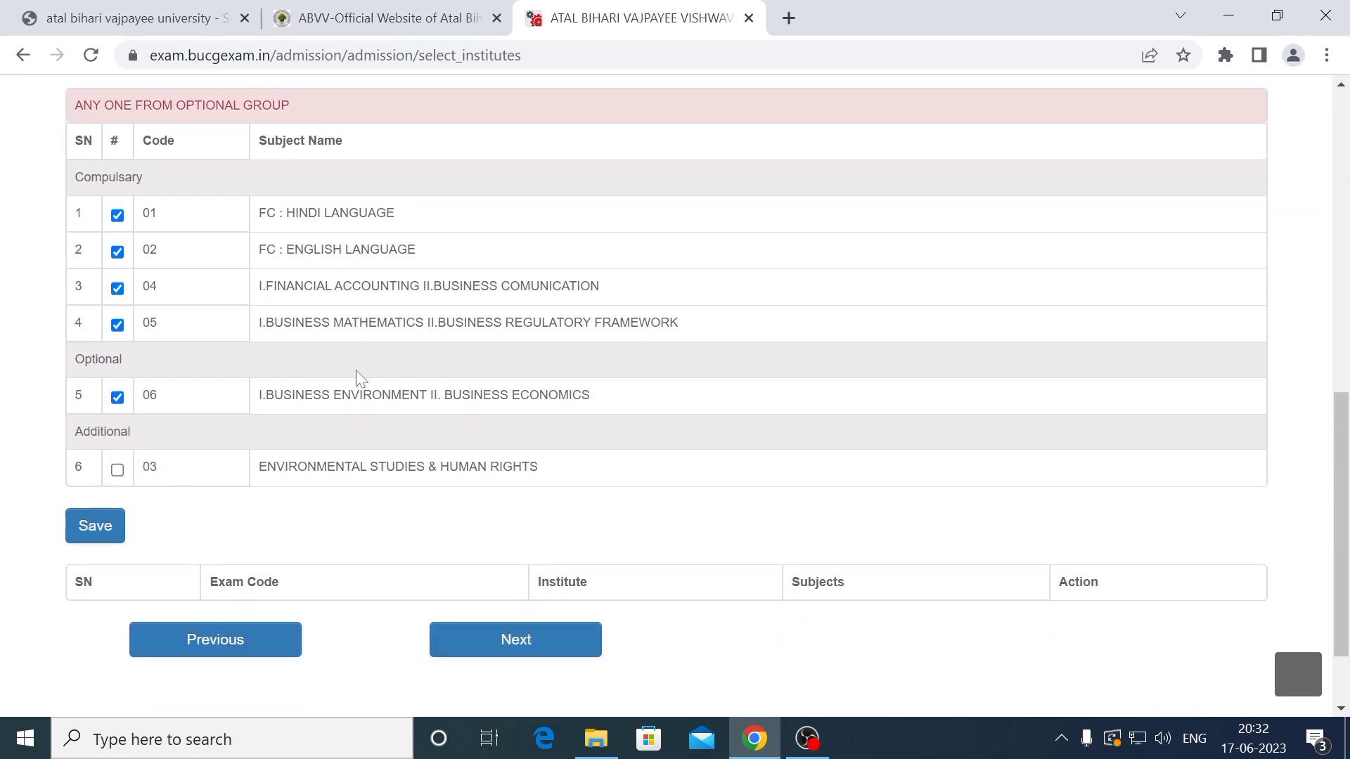
- Save institute 104 with subjects 01, 02, 04, 05 and 06 to the selection table
click(524, 648)
scroll(575, 518, down, 8)
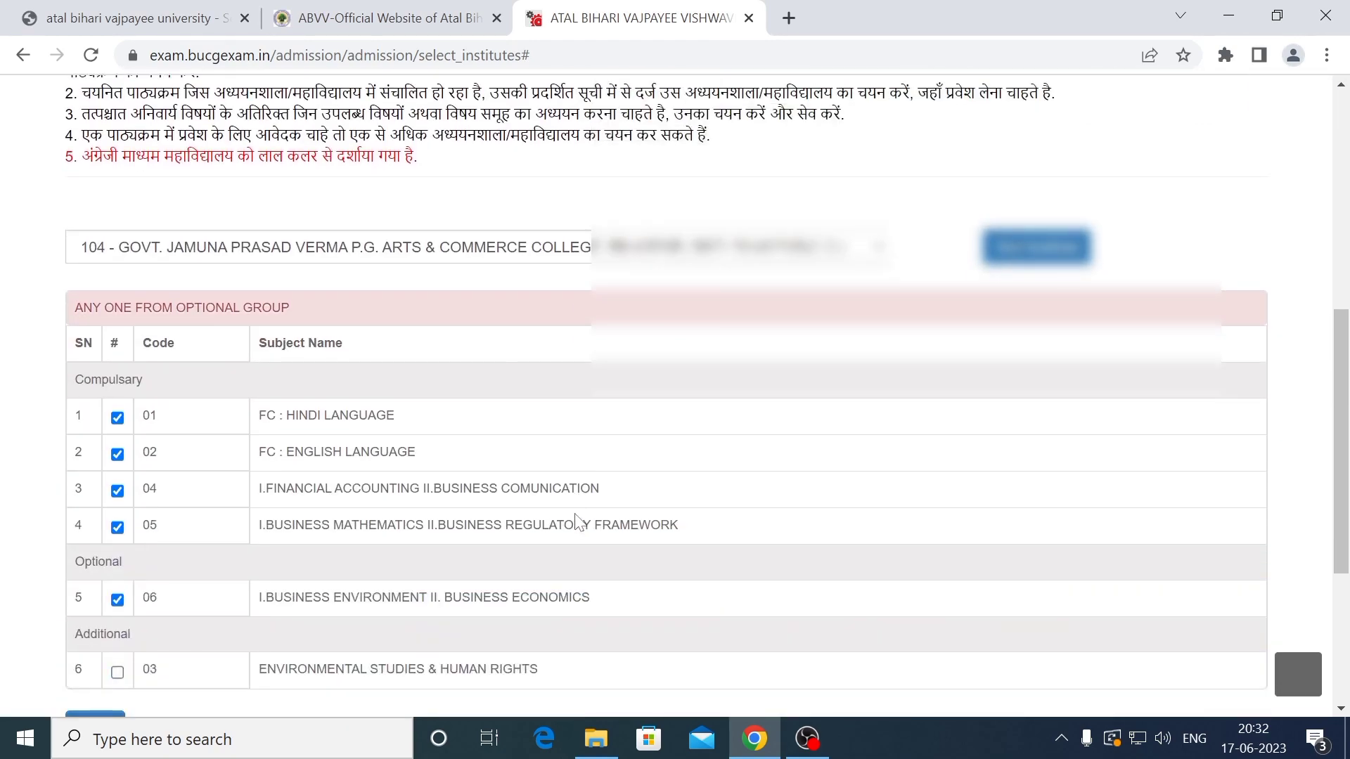
scroll(575, 516, down, 4)
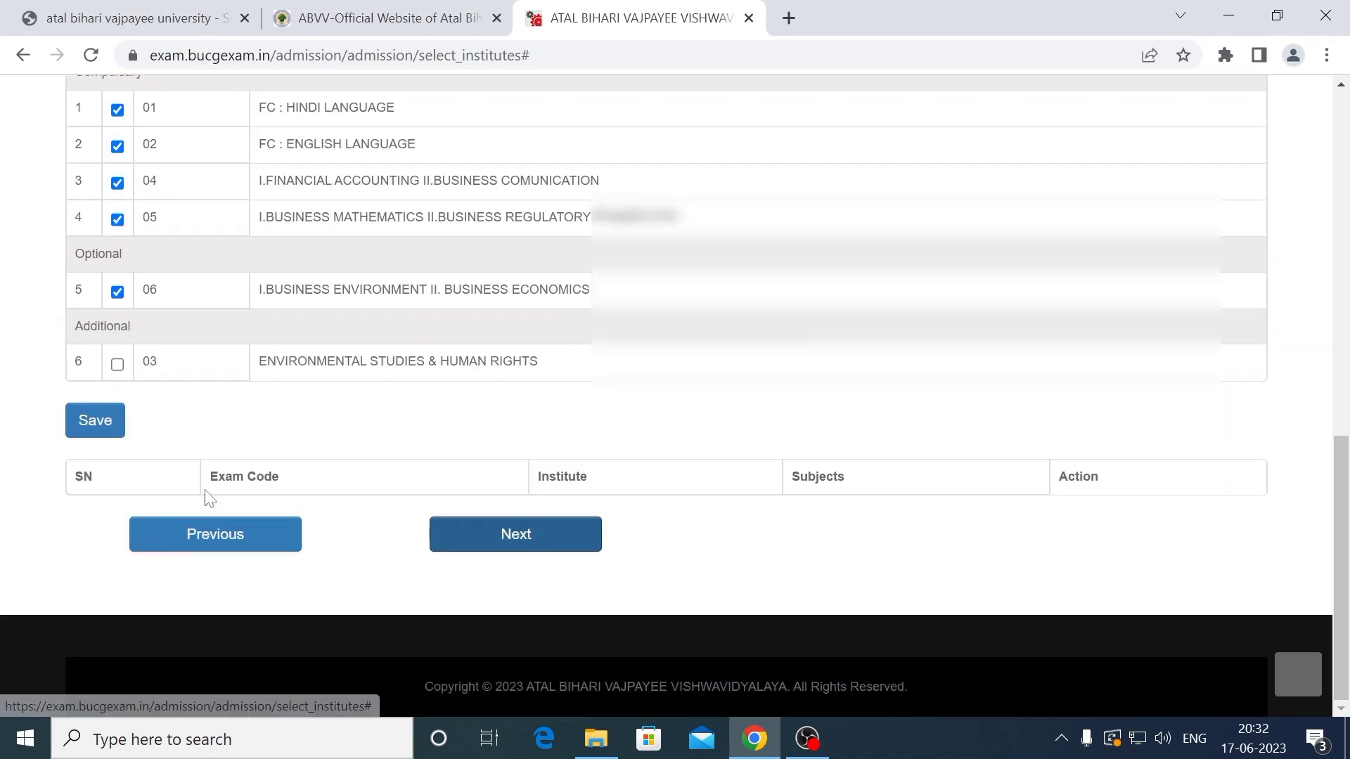
click(94, 424)
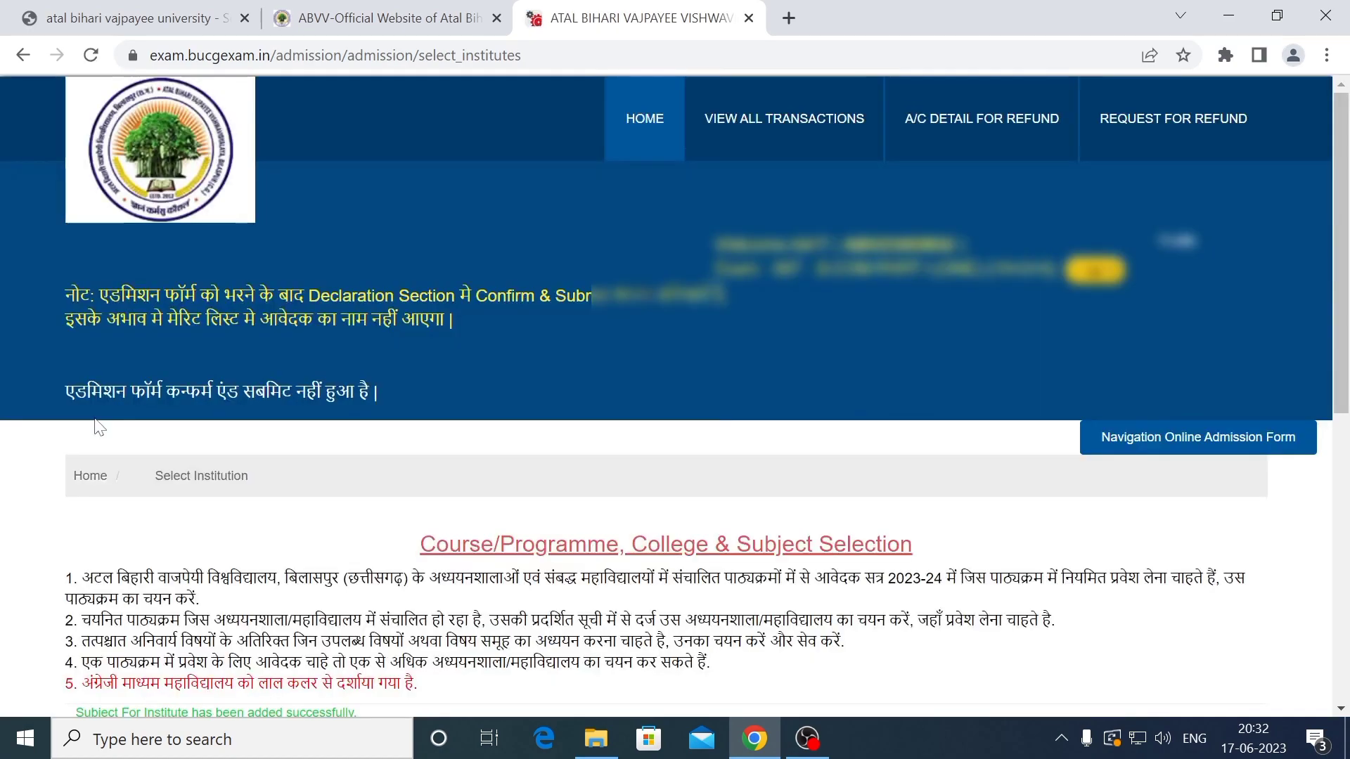
scroll(281, 488, down, 8)
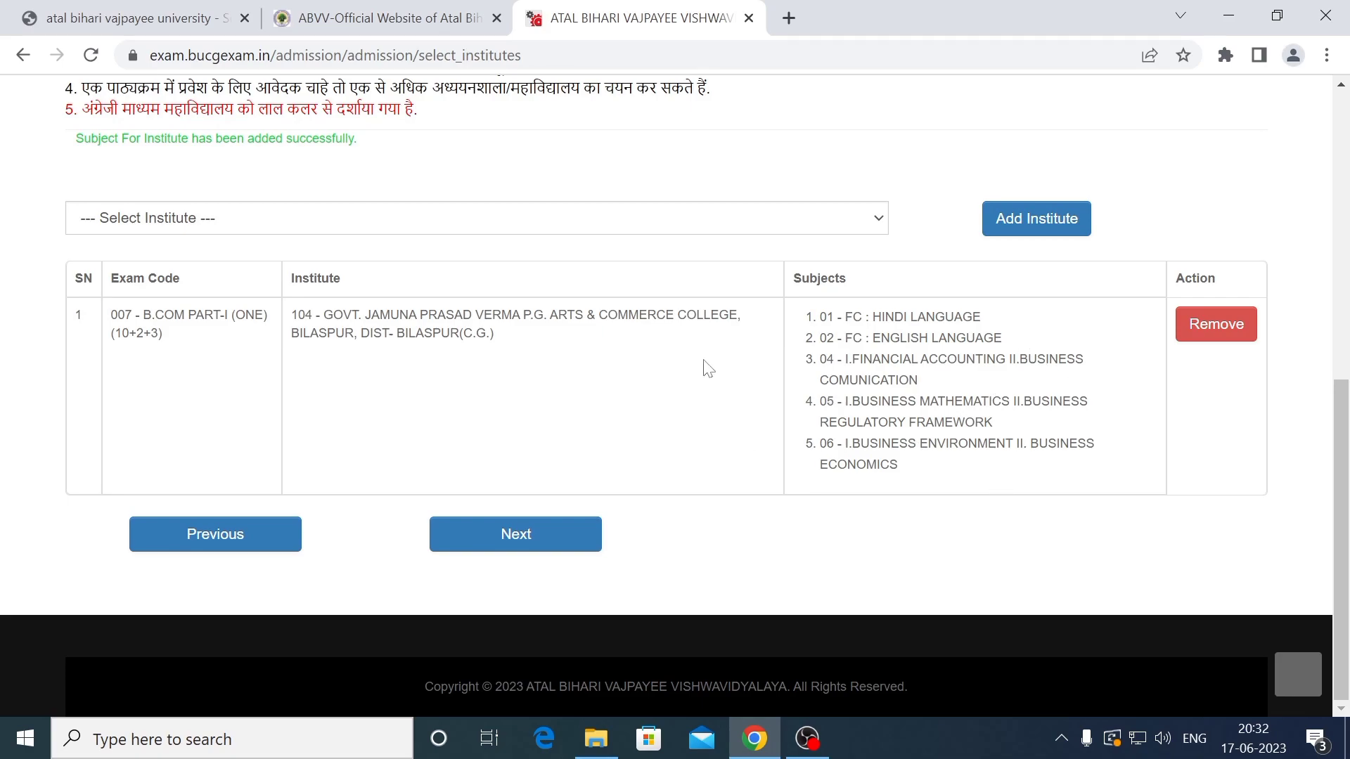
- Advance to the Weightage page and scroll through its table, leaving the weightage type at None
click(502, 538)
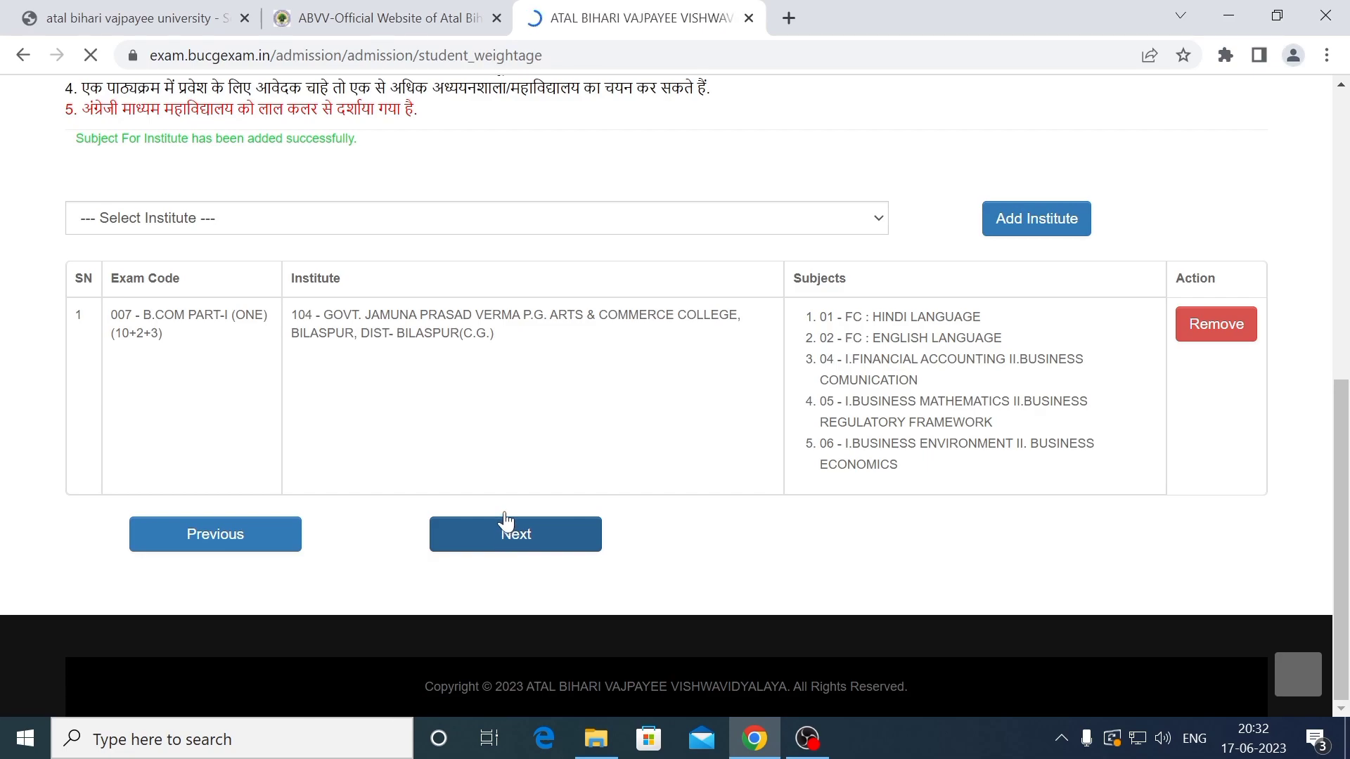
scroll(508, 506, down, 4)
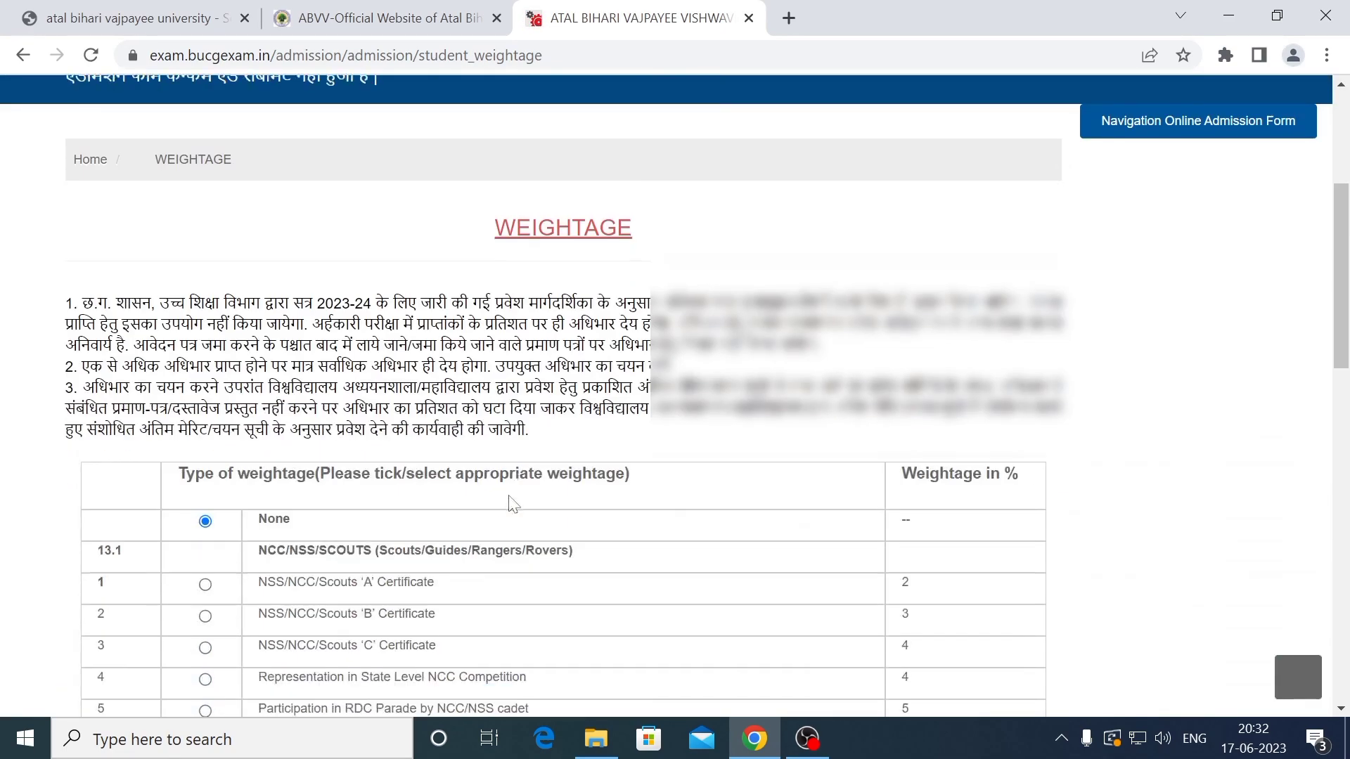
scroll(512, 500, down, 2)
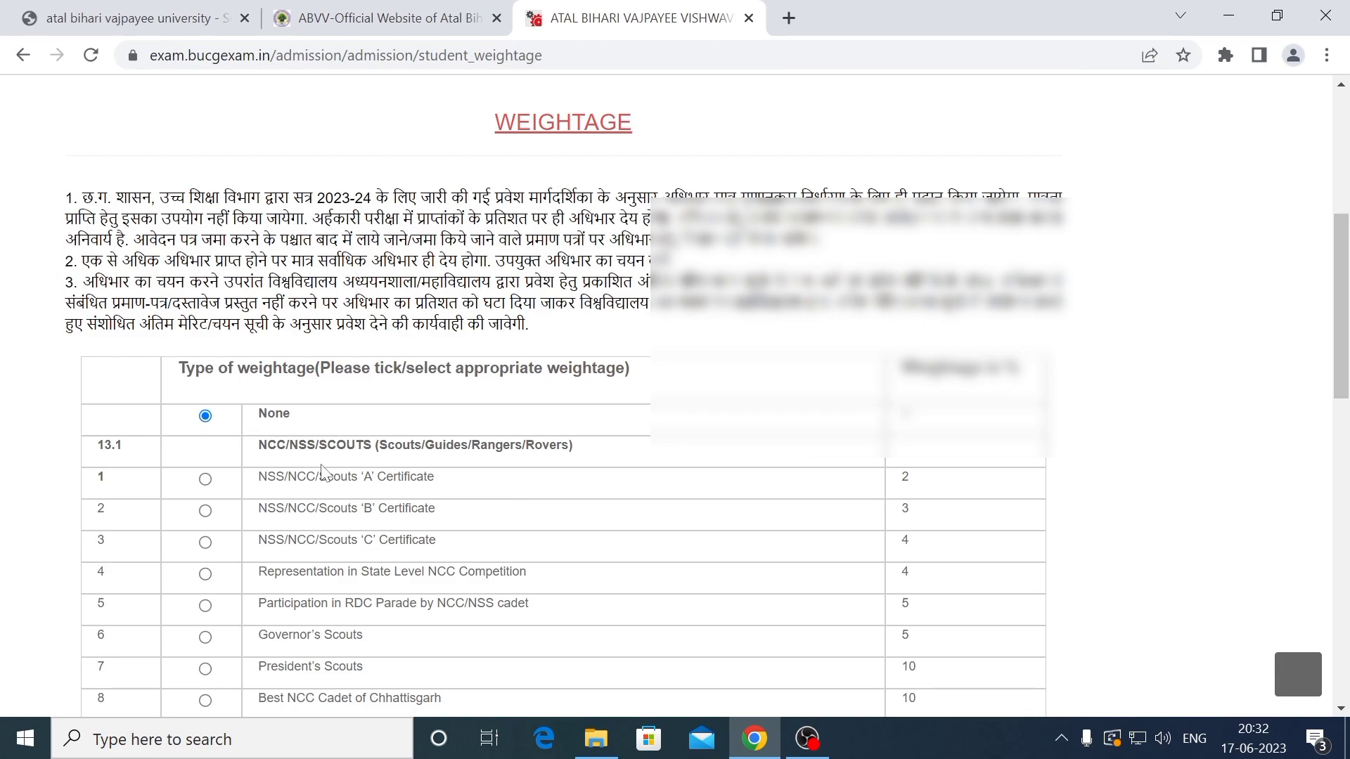
scroll(336, 480, down, 3)
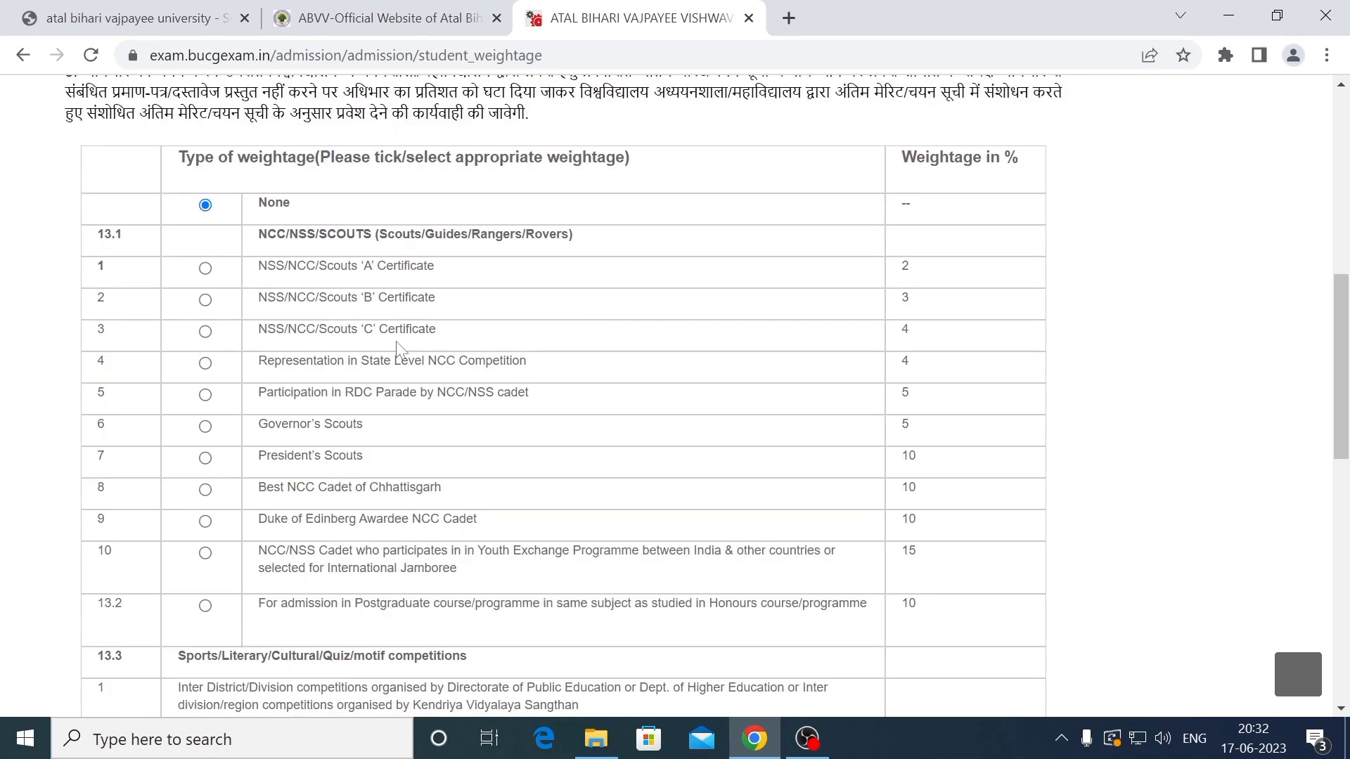
scroll(255, 332, down, 1)
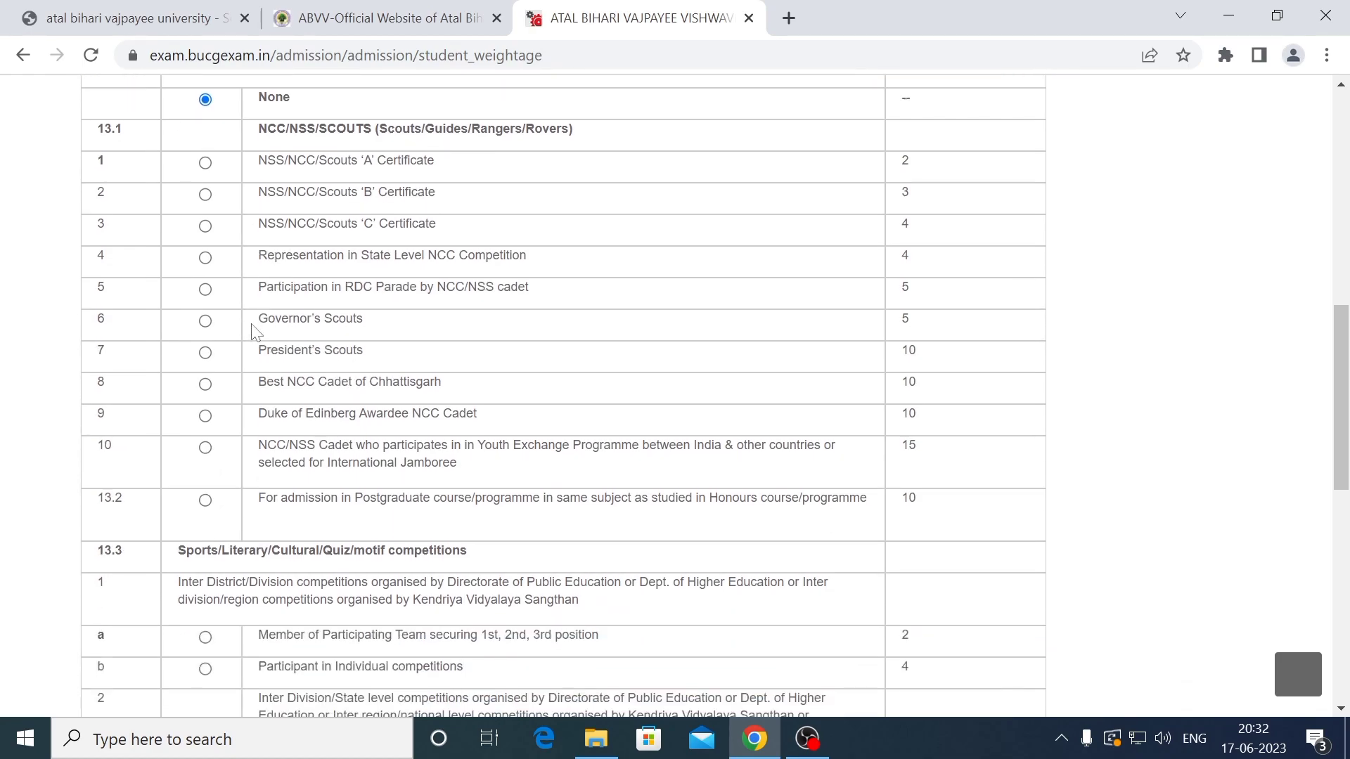
scroll(259, 334, down, 5)
scroll(287, 370, down, 4)
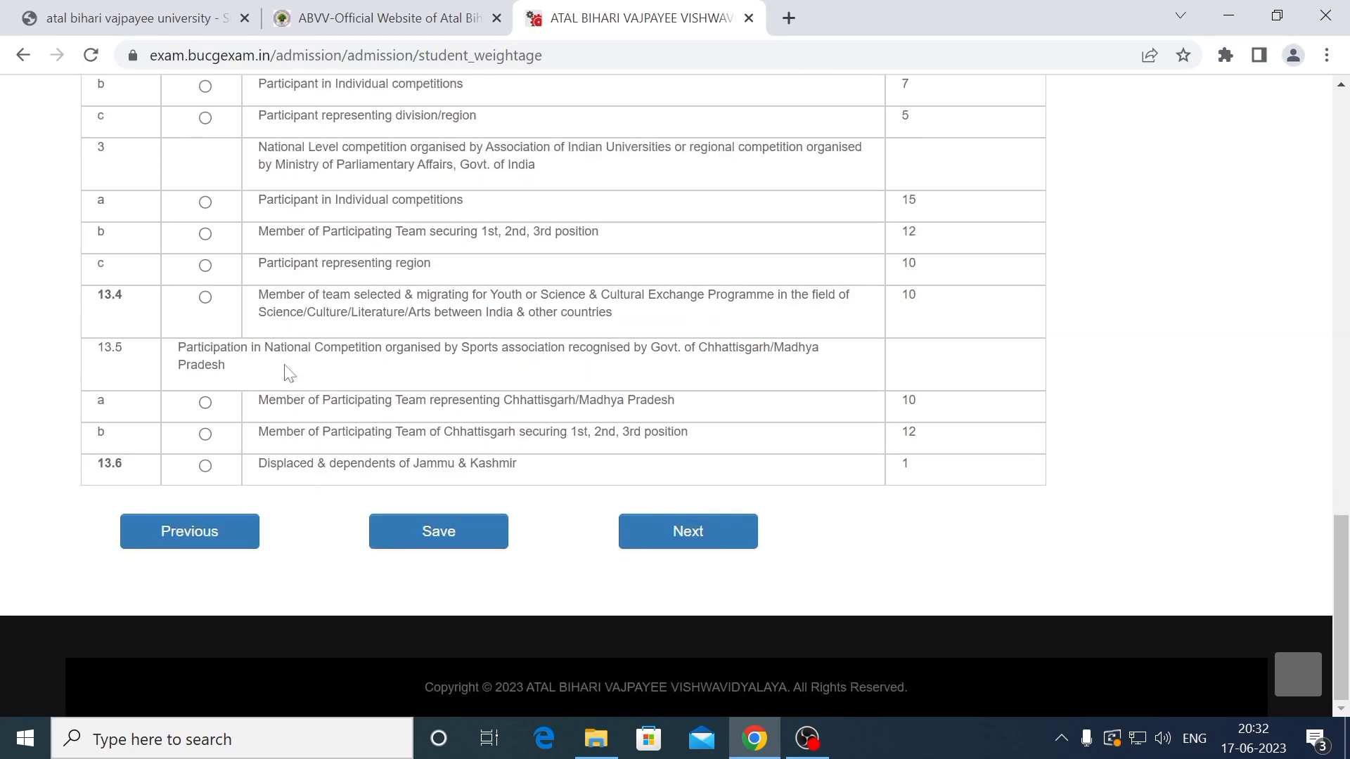
- Advance to Stream Change and keep stream change at No with 84.2 percent
click(680, 541)
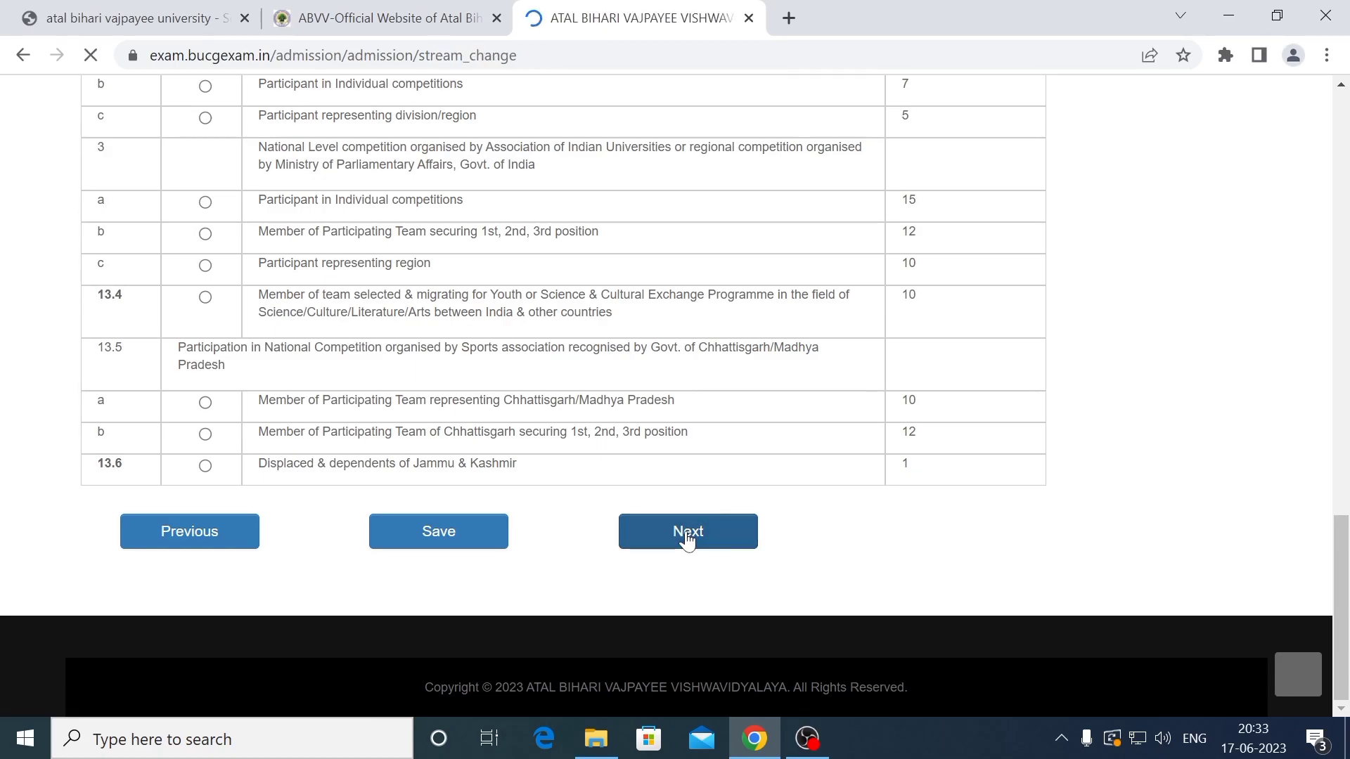
scroll(685, 527, down, 4)
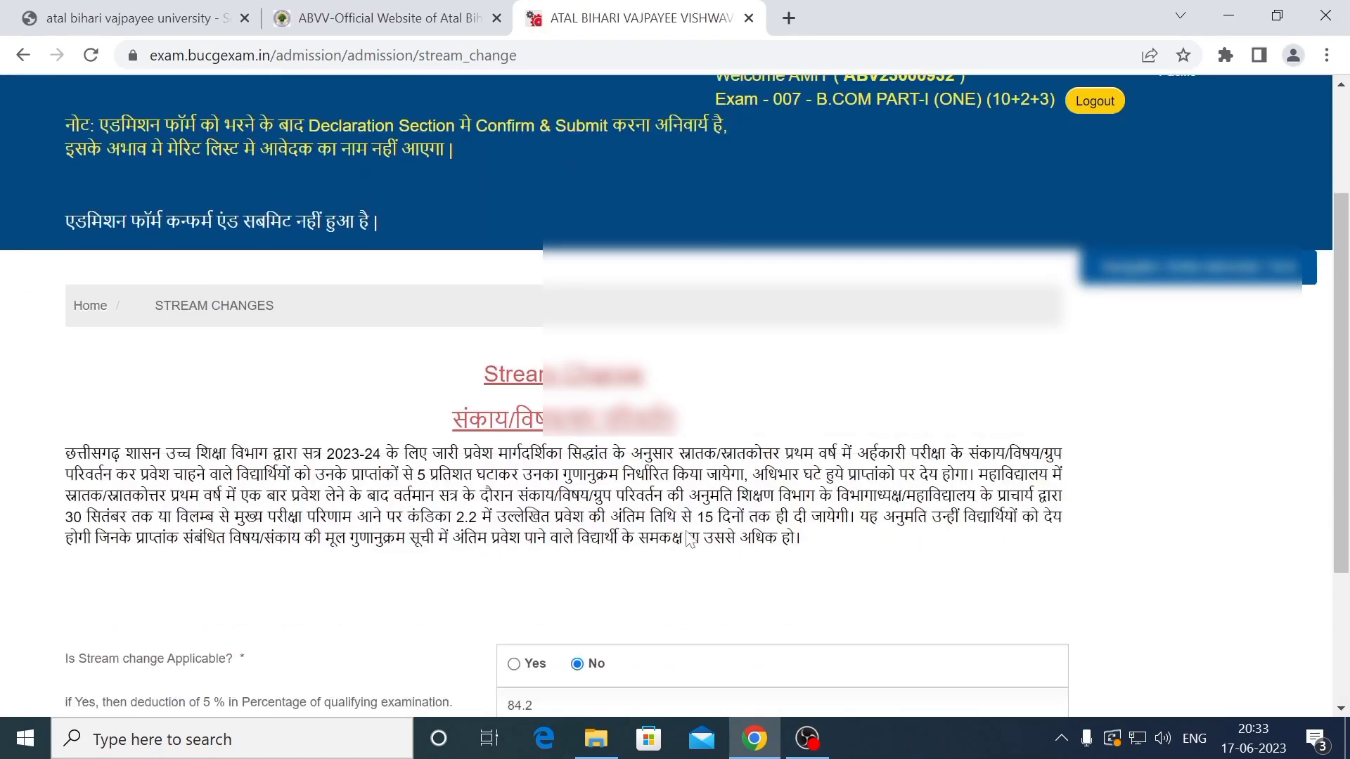
scroll(686, 524, down, 1)
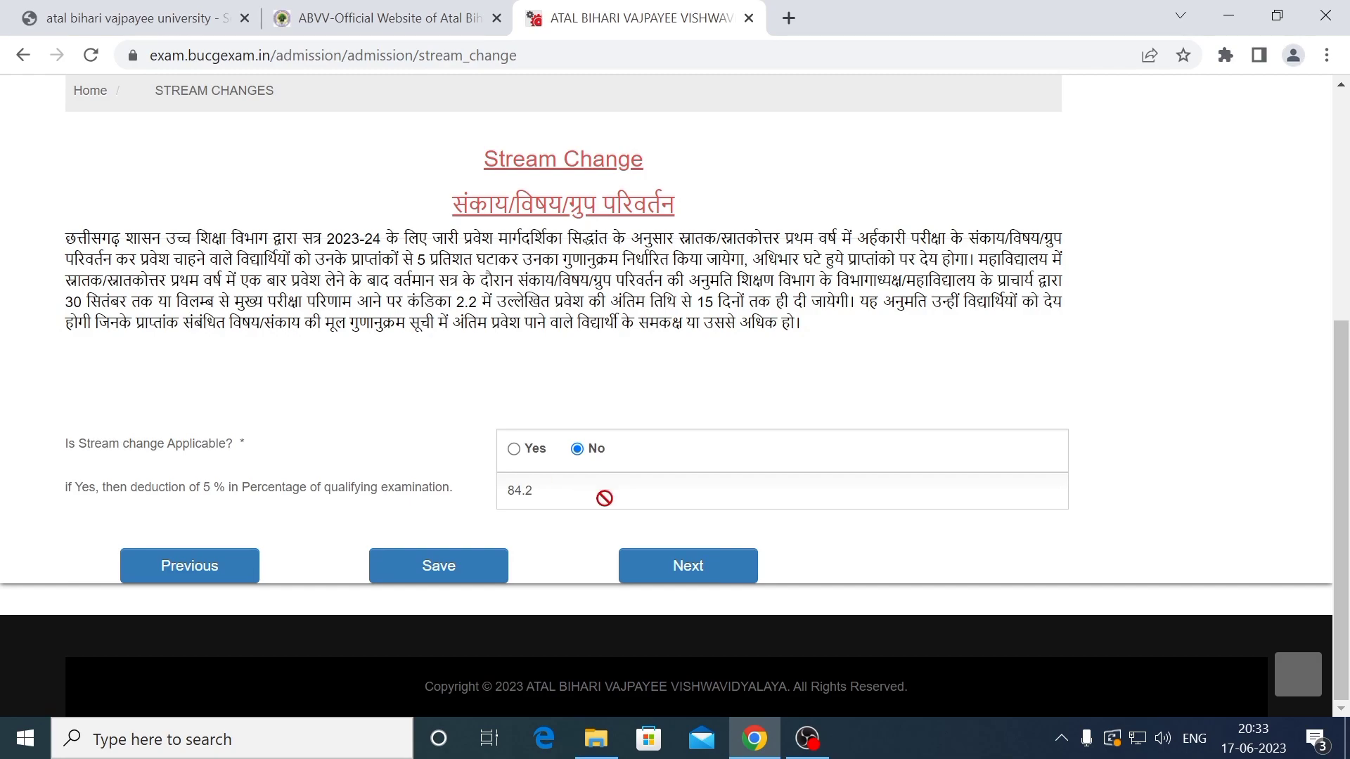
click(516, 454)
click(579, 450)
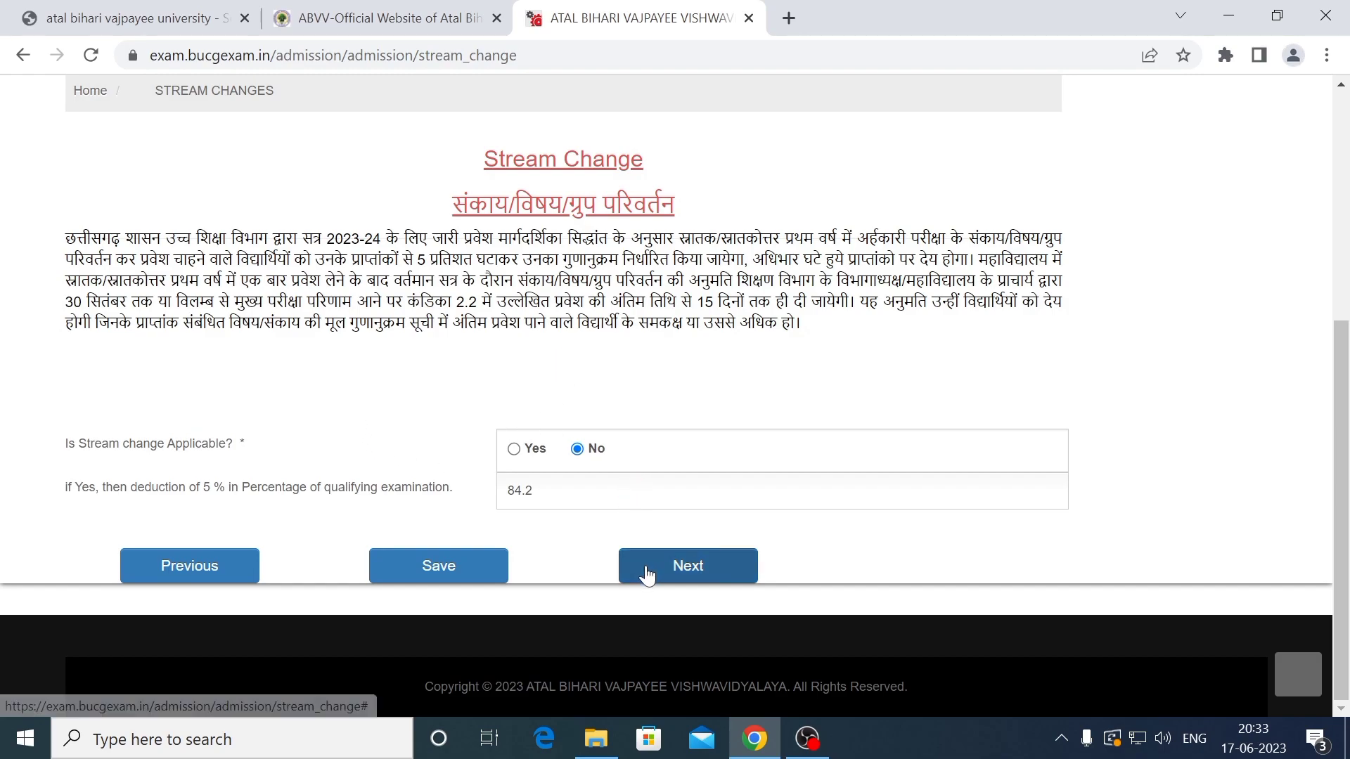
- Save the stream choice and continue to the document upload page
click(450, 568)
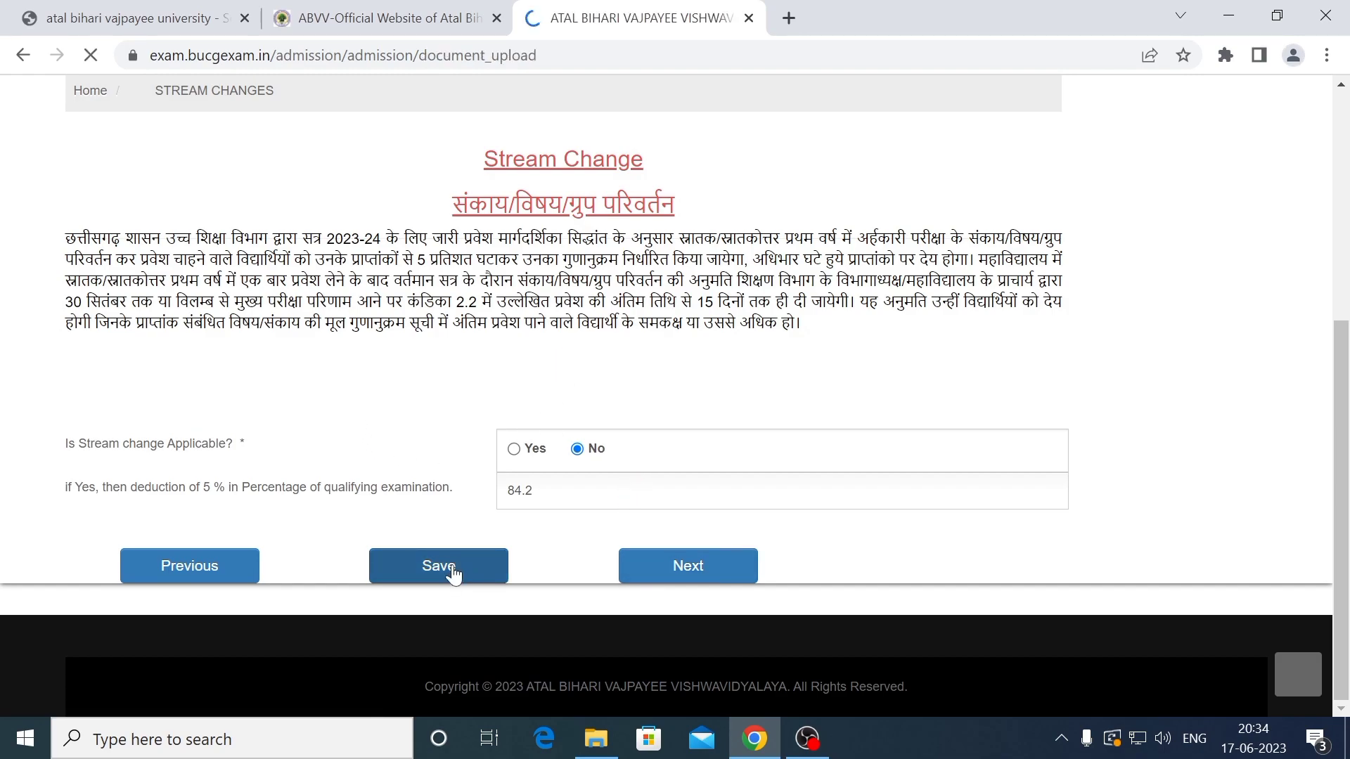
scroll(589, 553, down, 5)
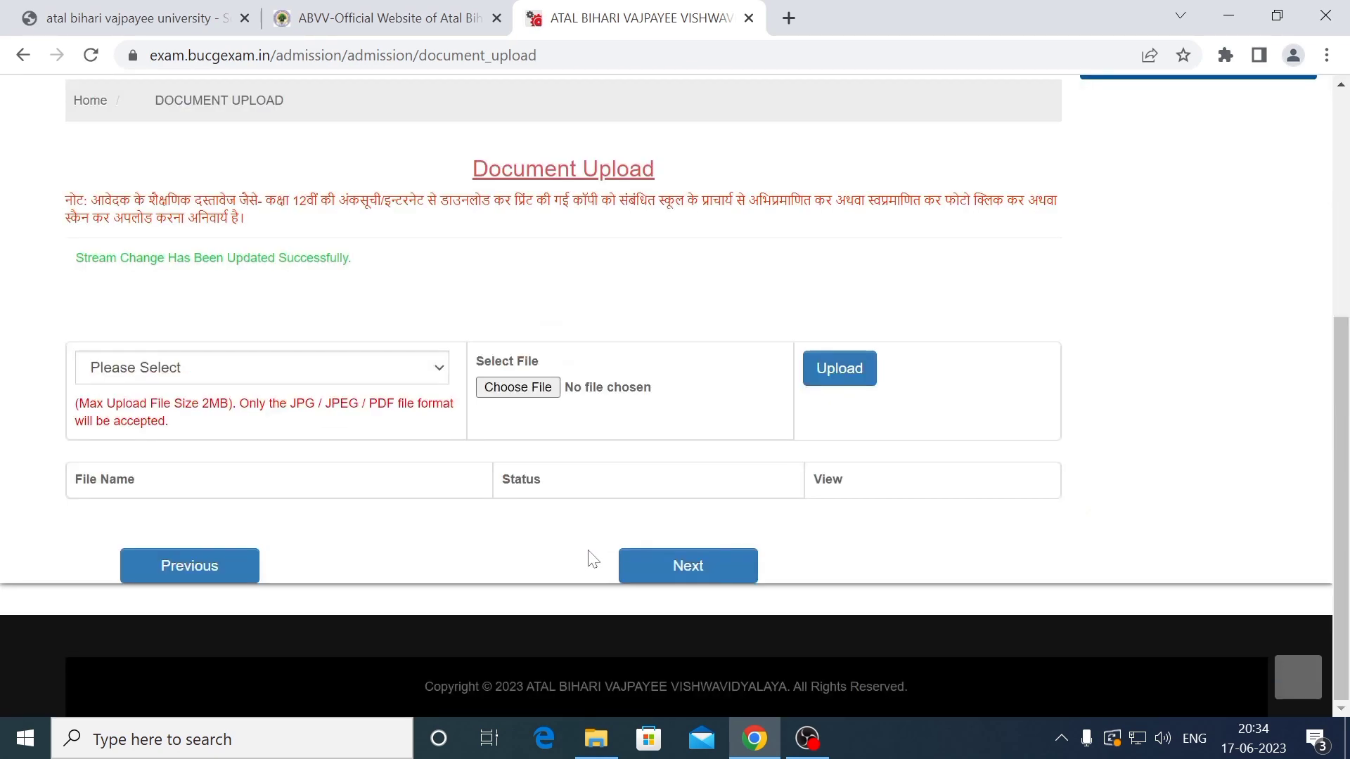
click(256, 568)
scroll(521, 552, down, 4)
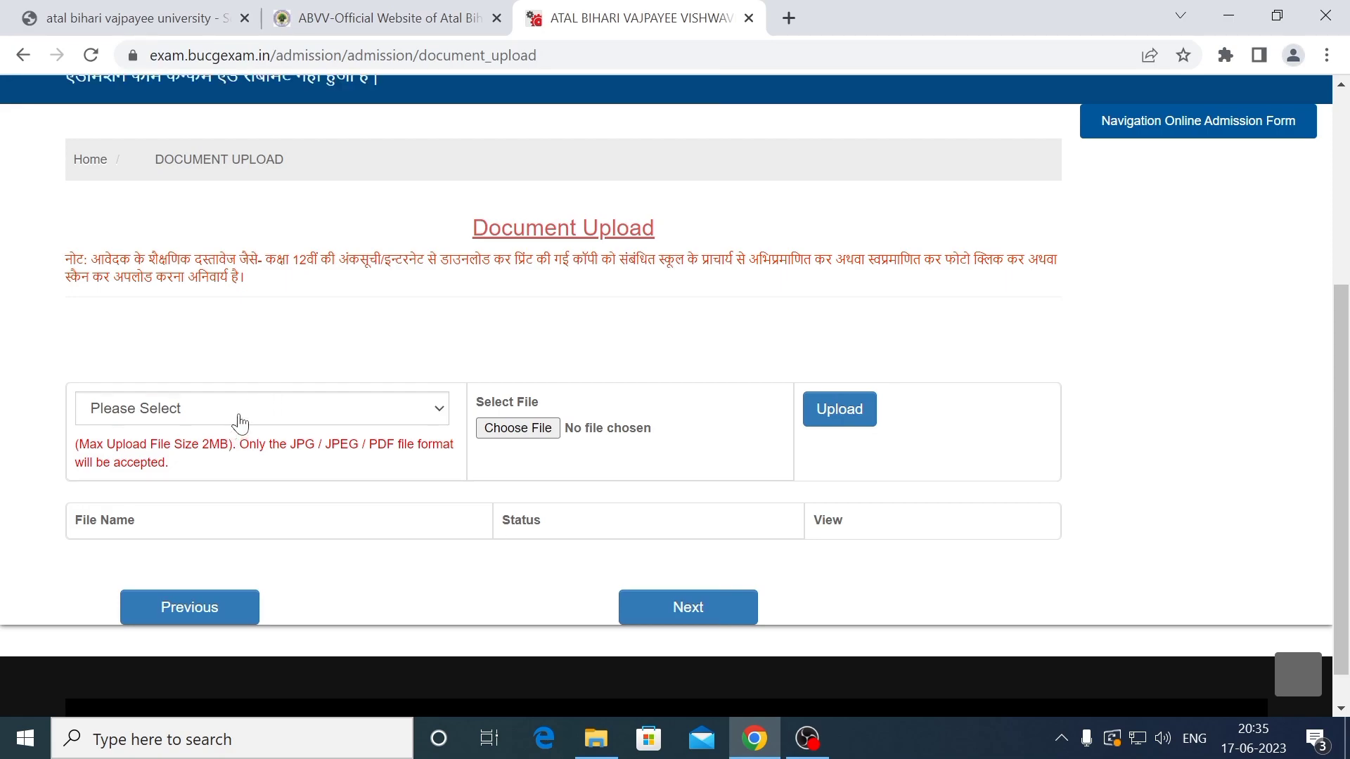
- Change the document type from Migration certificate to the Class 10th Secondary School mark sheet/certificate
click(239, 421)
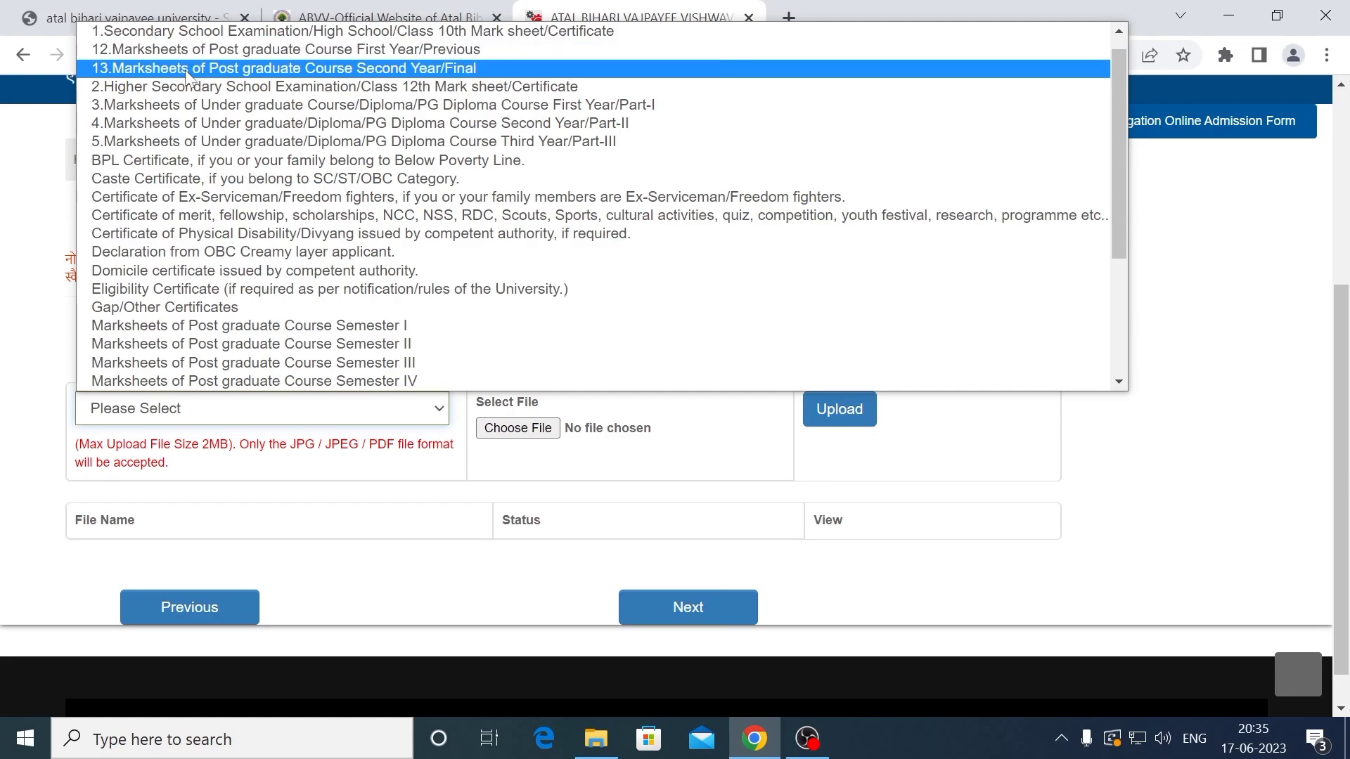
scroll(188, 338, down, 3)
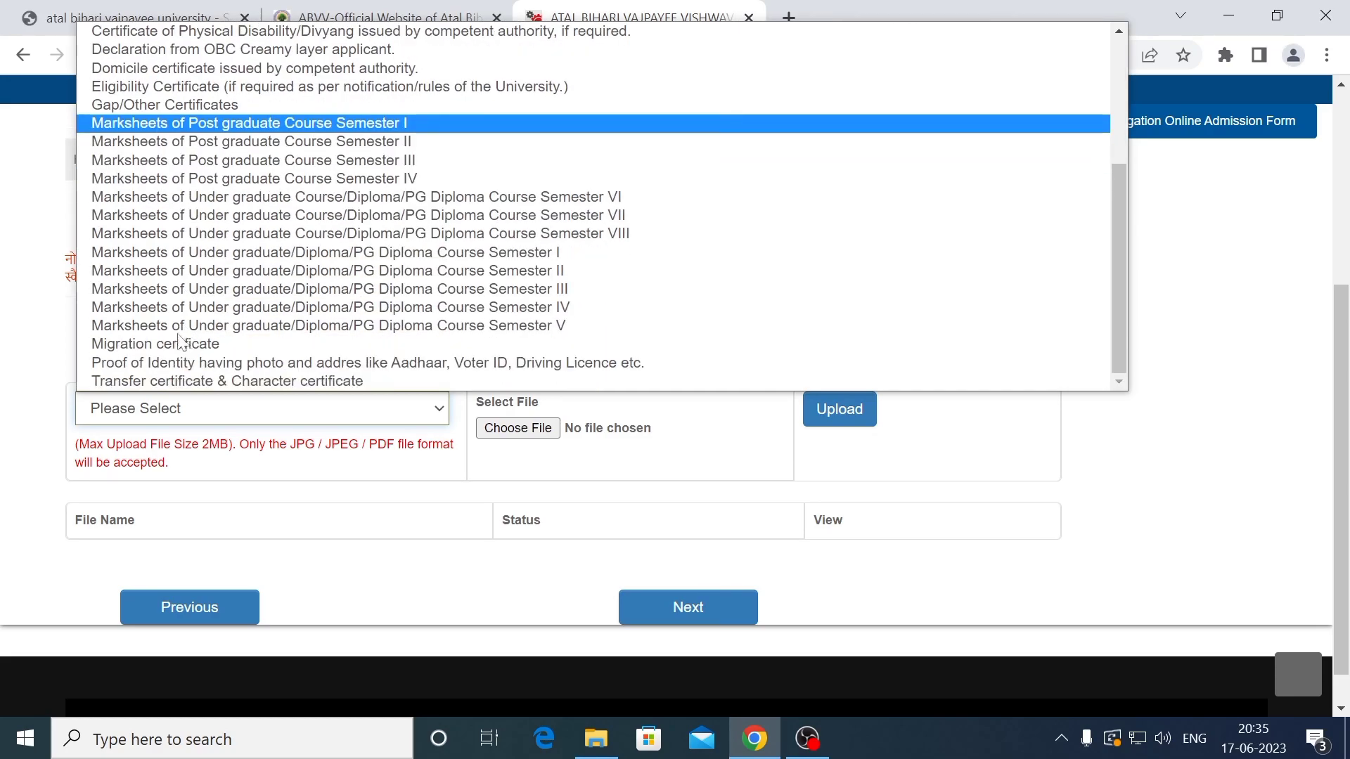
click(159, 344)
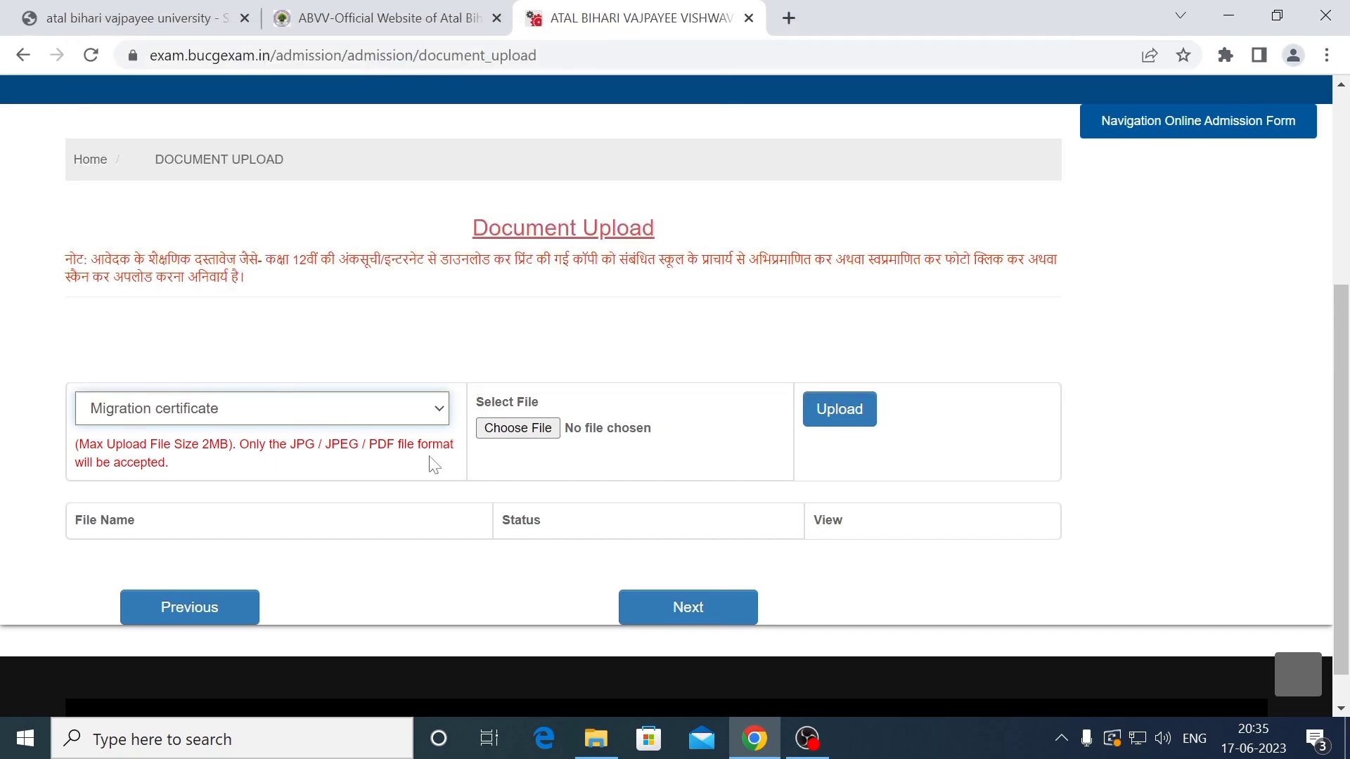
click(423, 420)
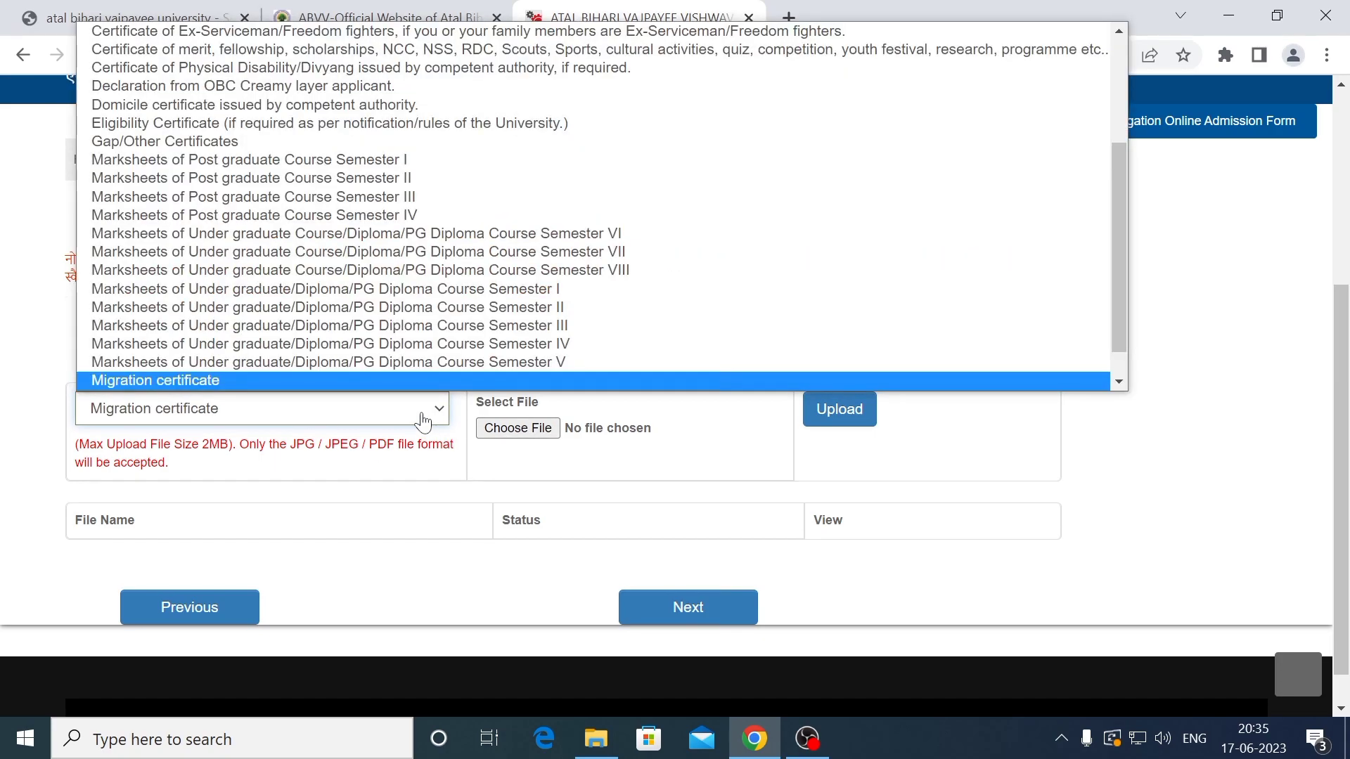
scroll(296, 356, up, 3)
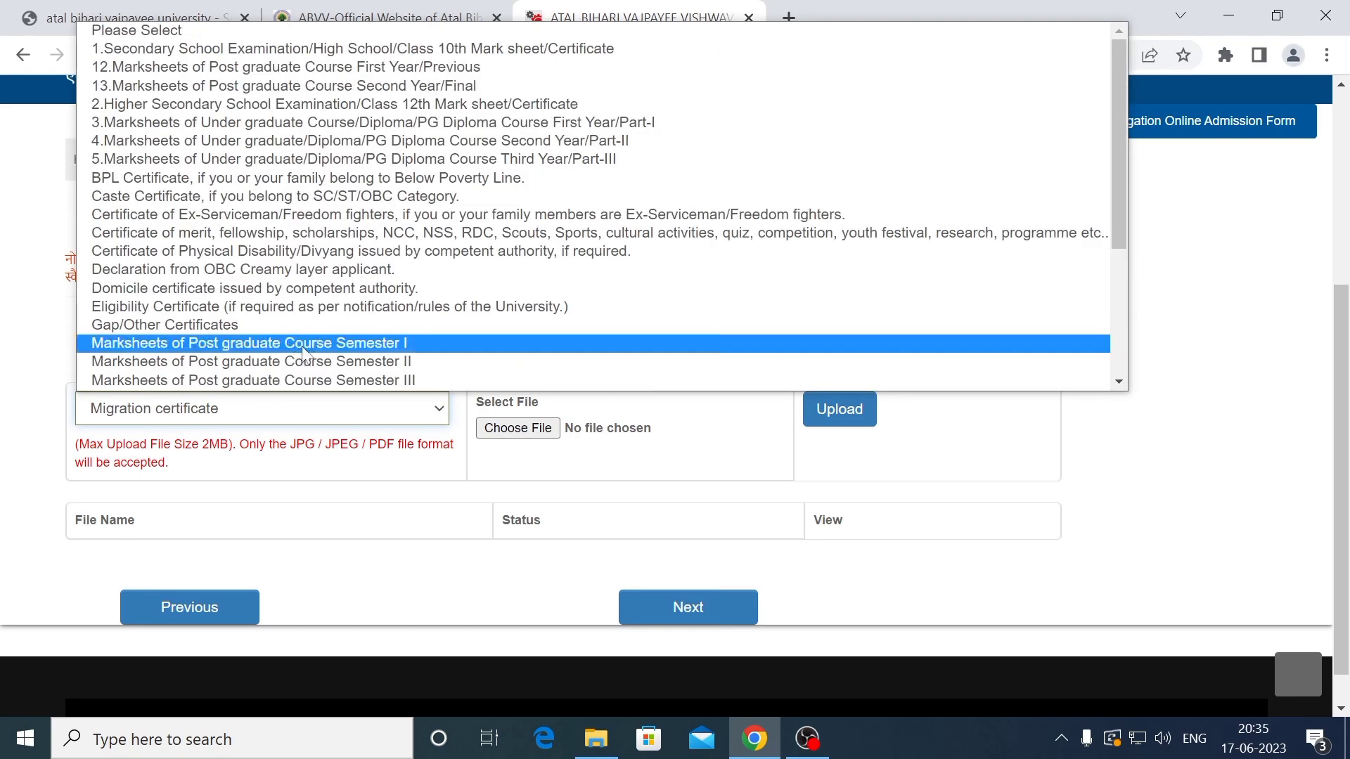
click(255, 50)
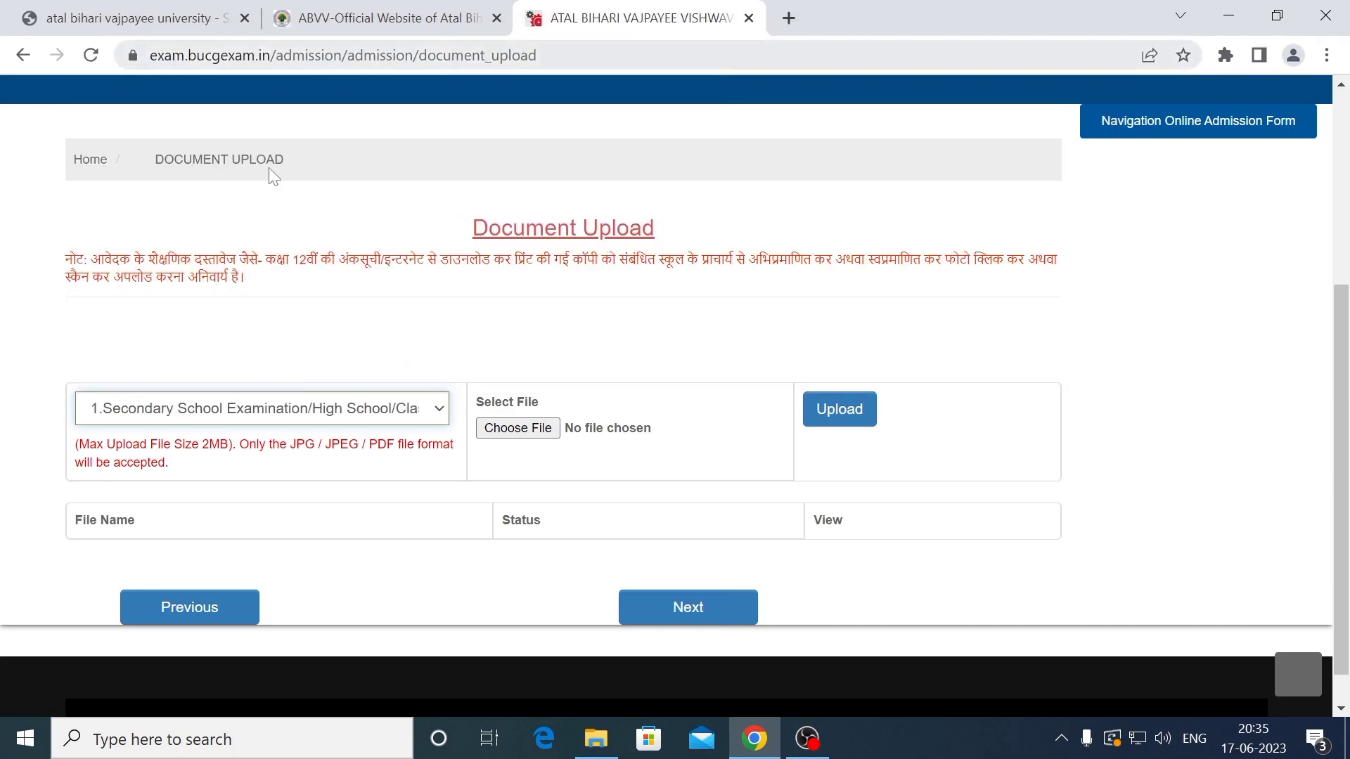
click(314, 422)
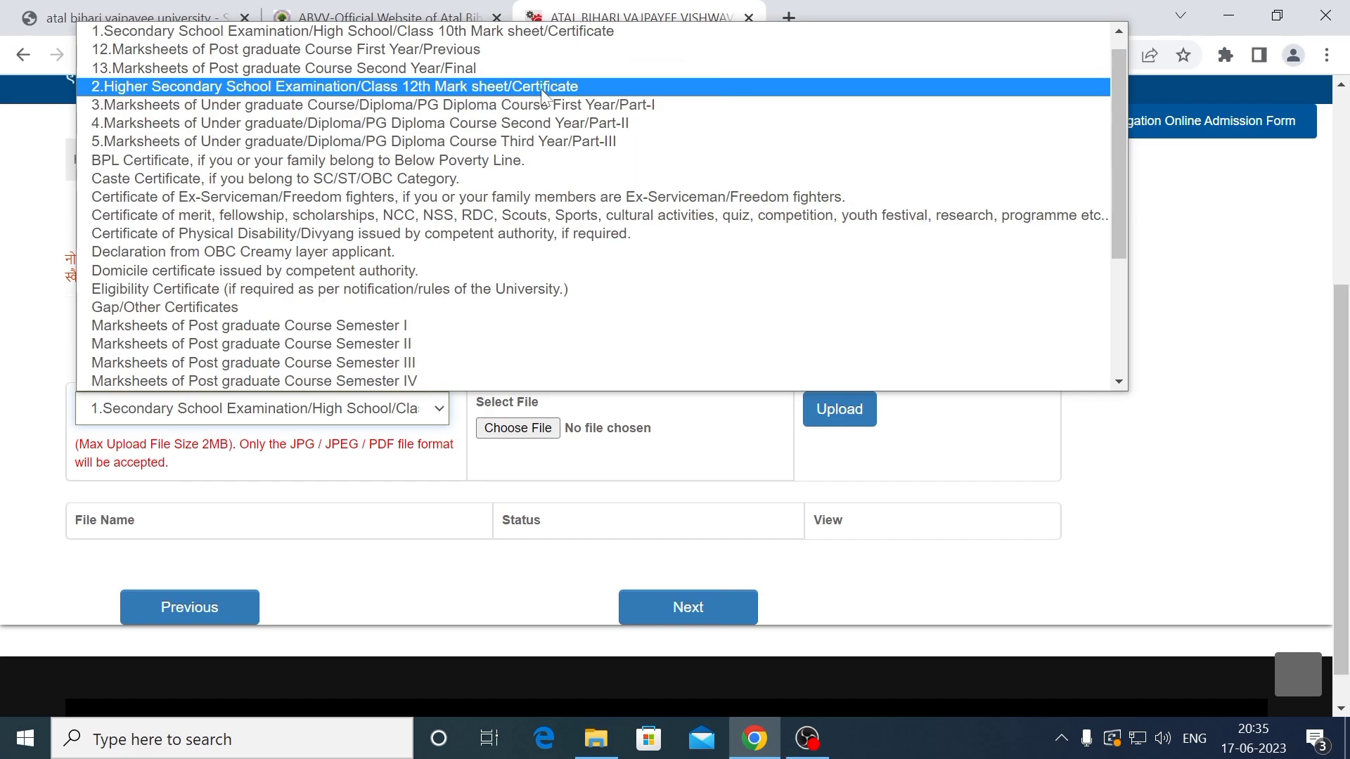
scroll(335, 349, down, 3)
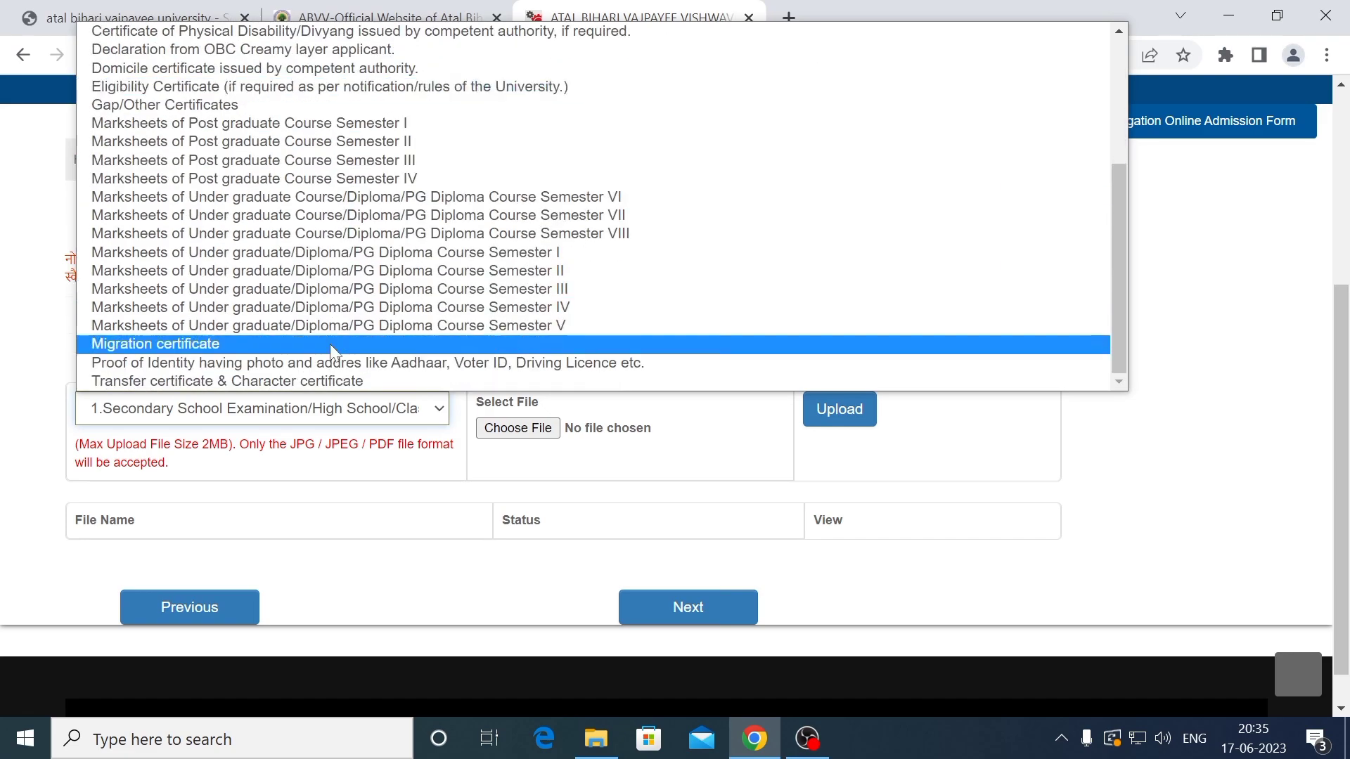
scroll(302, 295, up, 10)
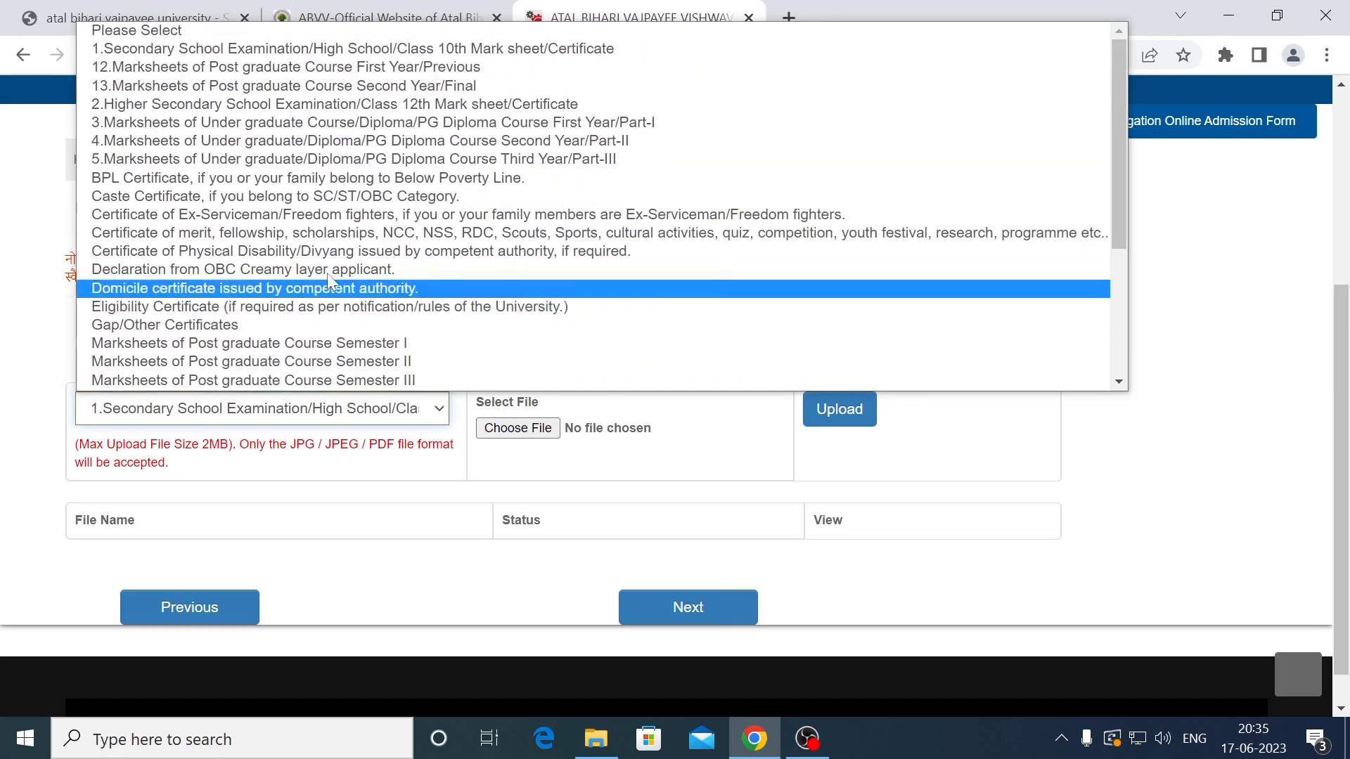
click(242, 51)
- Attach 10.jpg and upload it as the Class 10th mark sheet
click(512, 428)
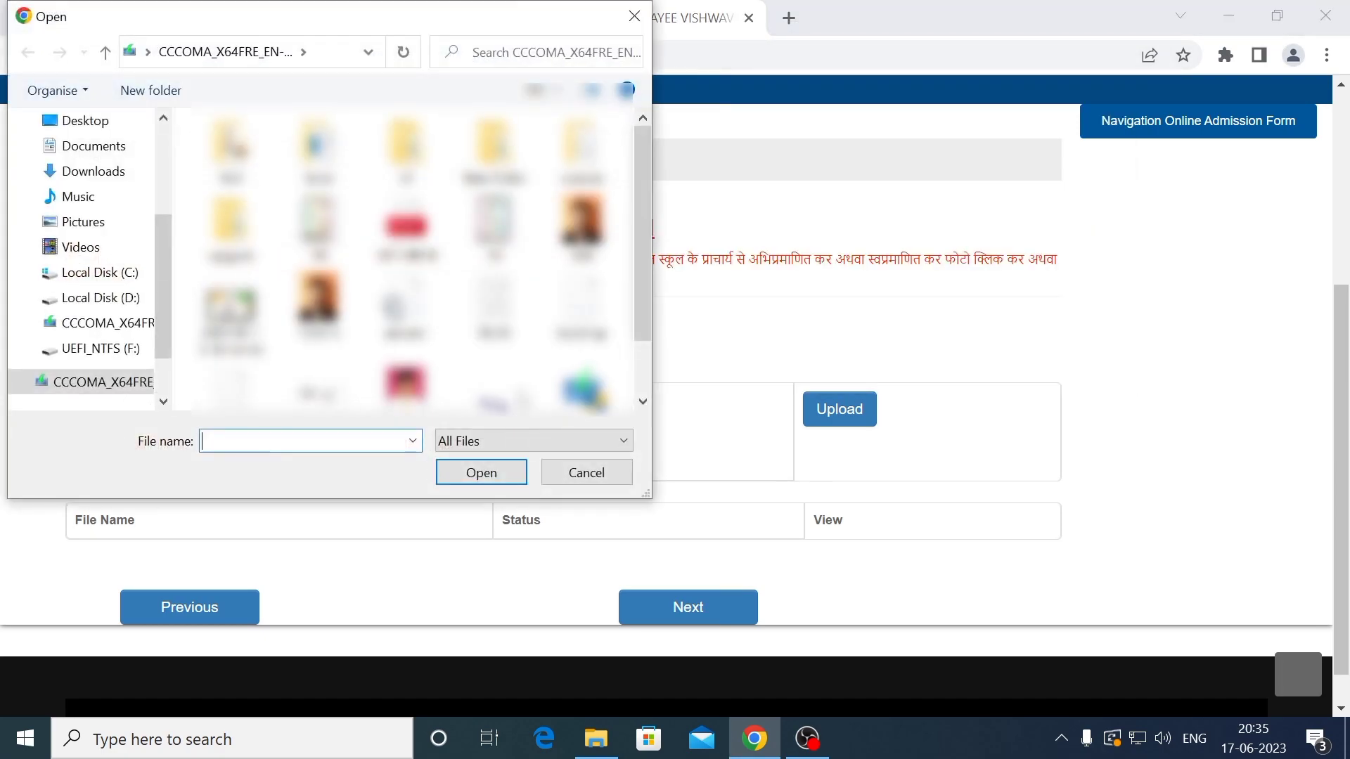
double_click(318, 222)
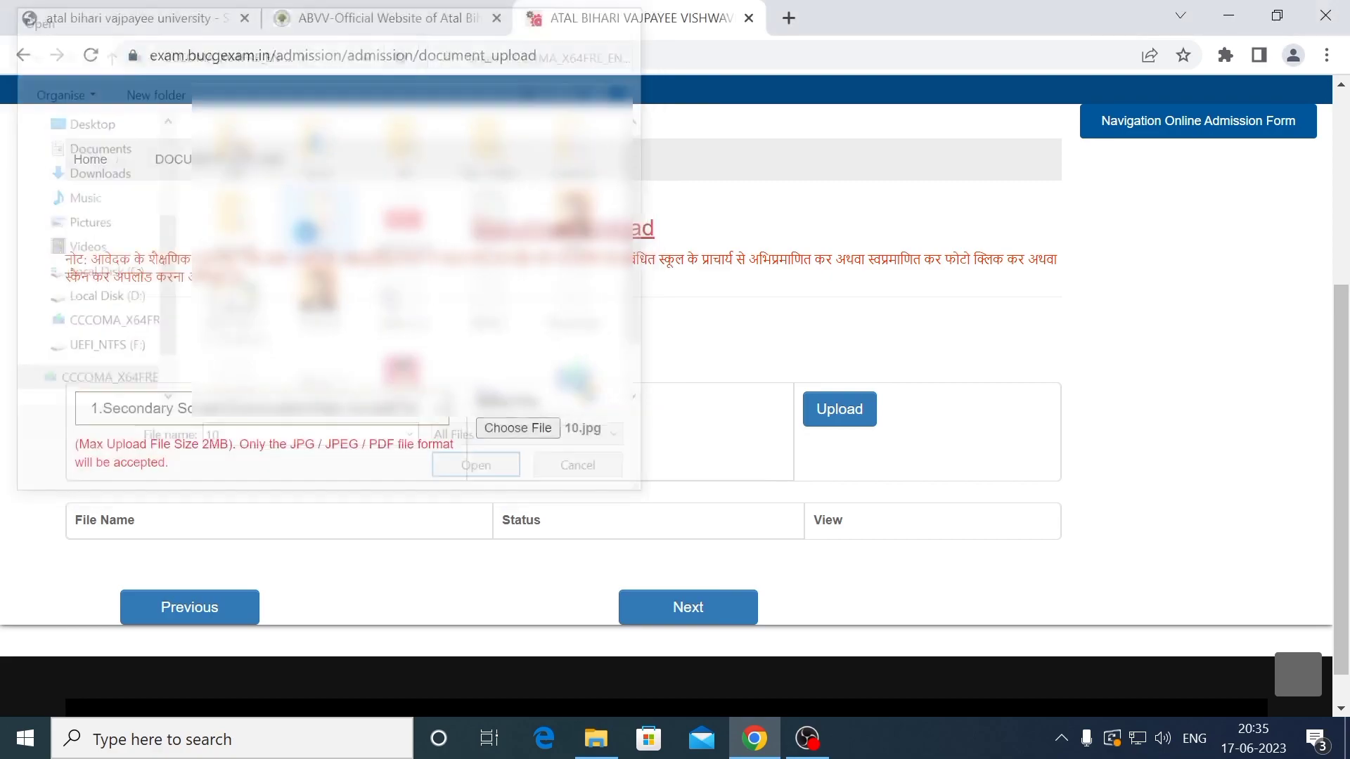
click(840, 413)
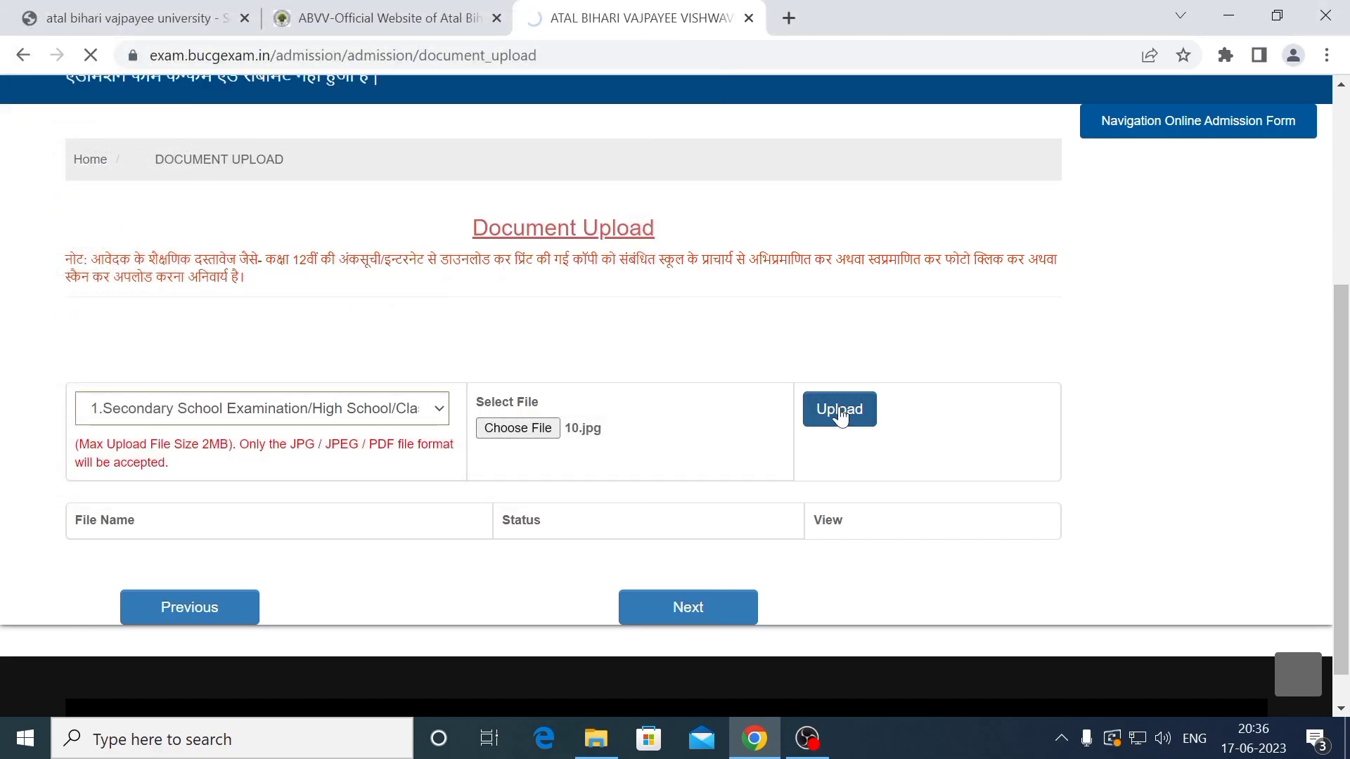
scroll(584, 458, down, 6)
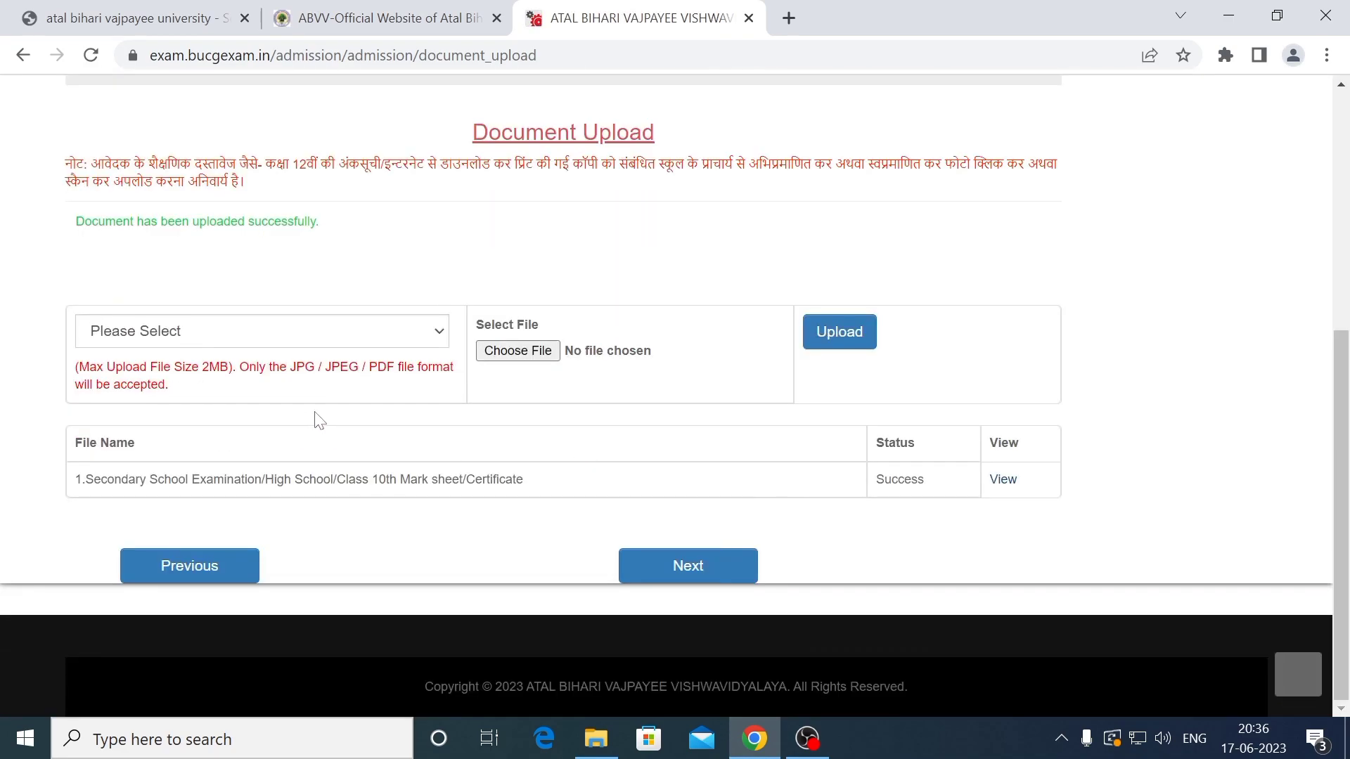
click(364, 343)
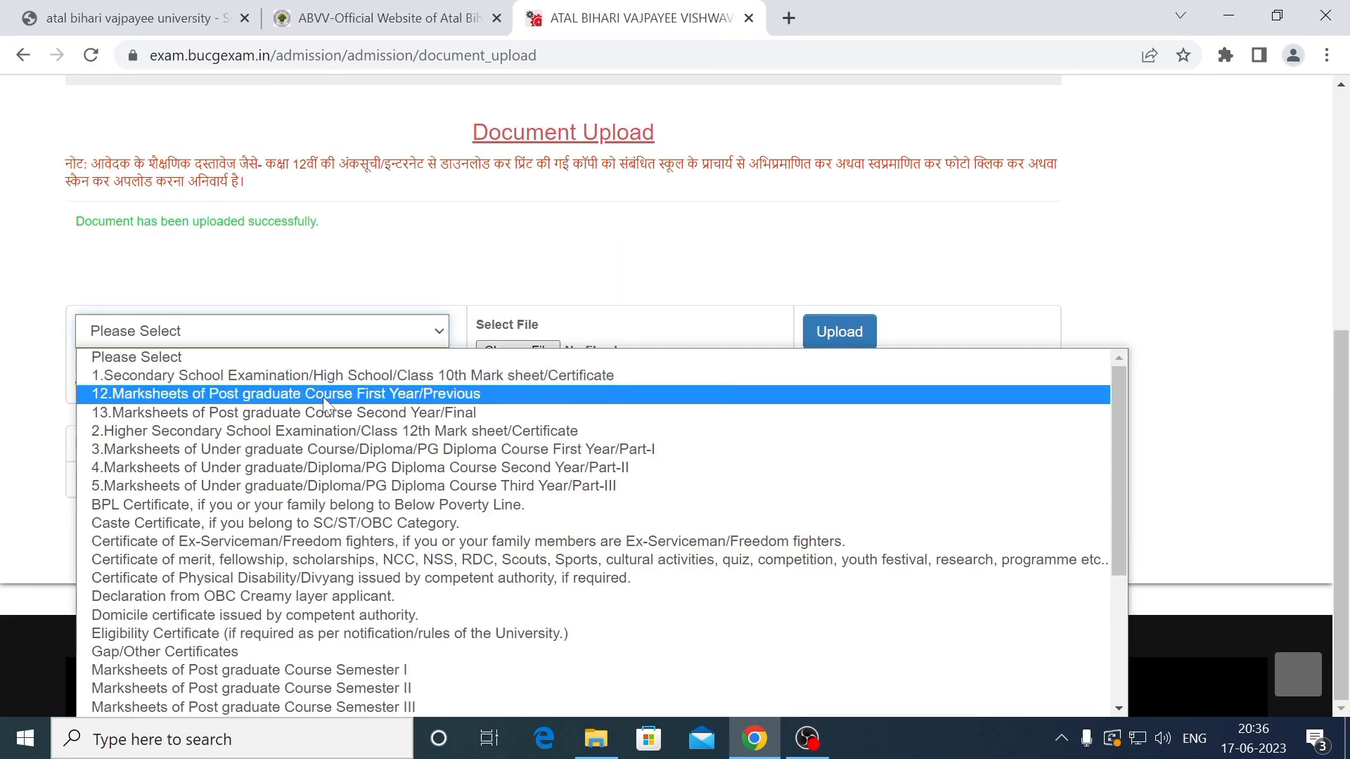
- Select the Class 12th Higher Secondary mark sheet type, attach its file and upload it
click(324, 399)
click(350, 346)
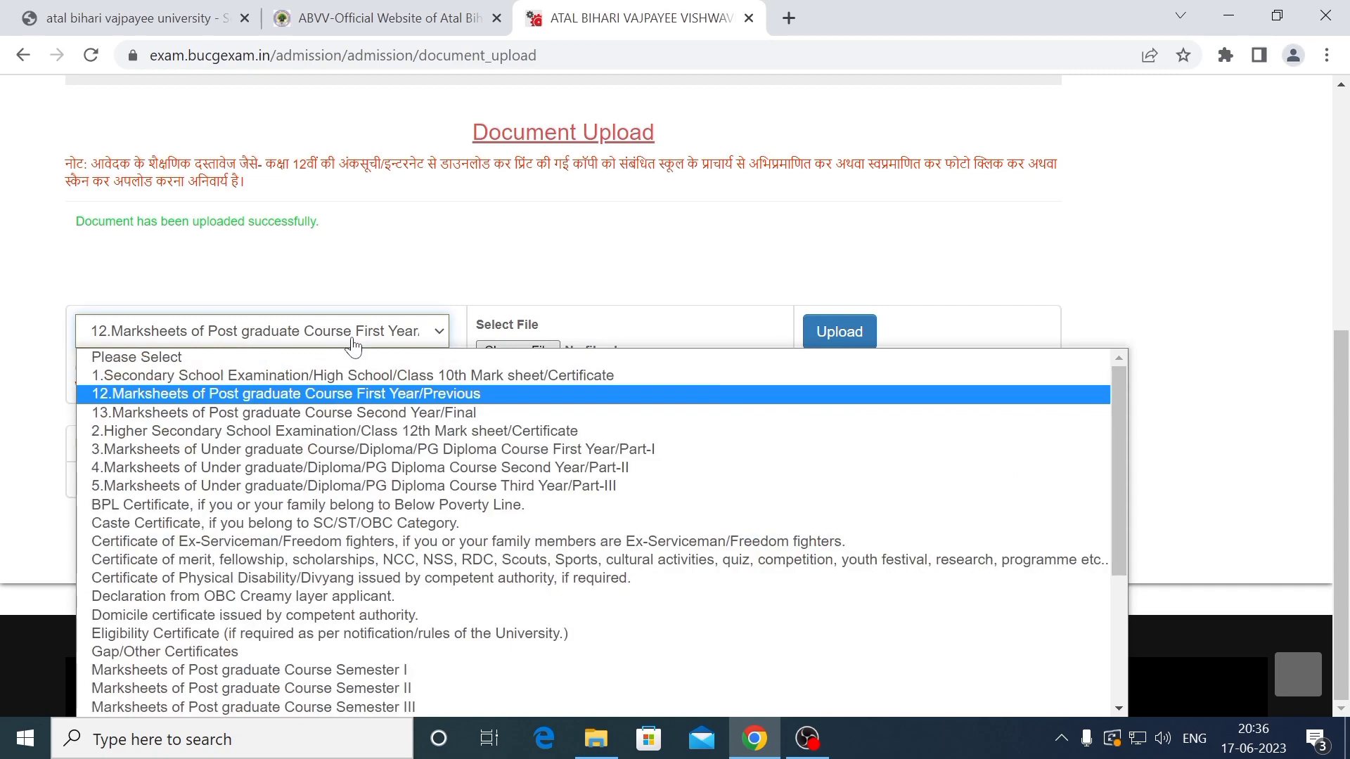
click(372, 431)
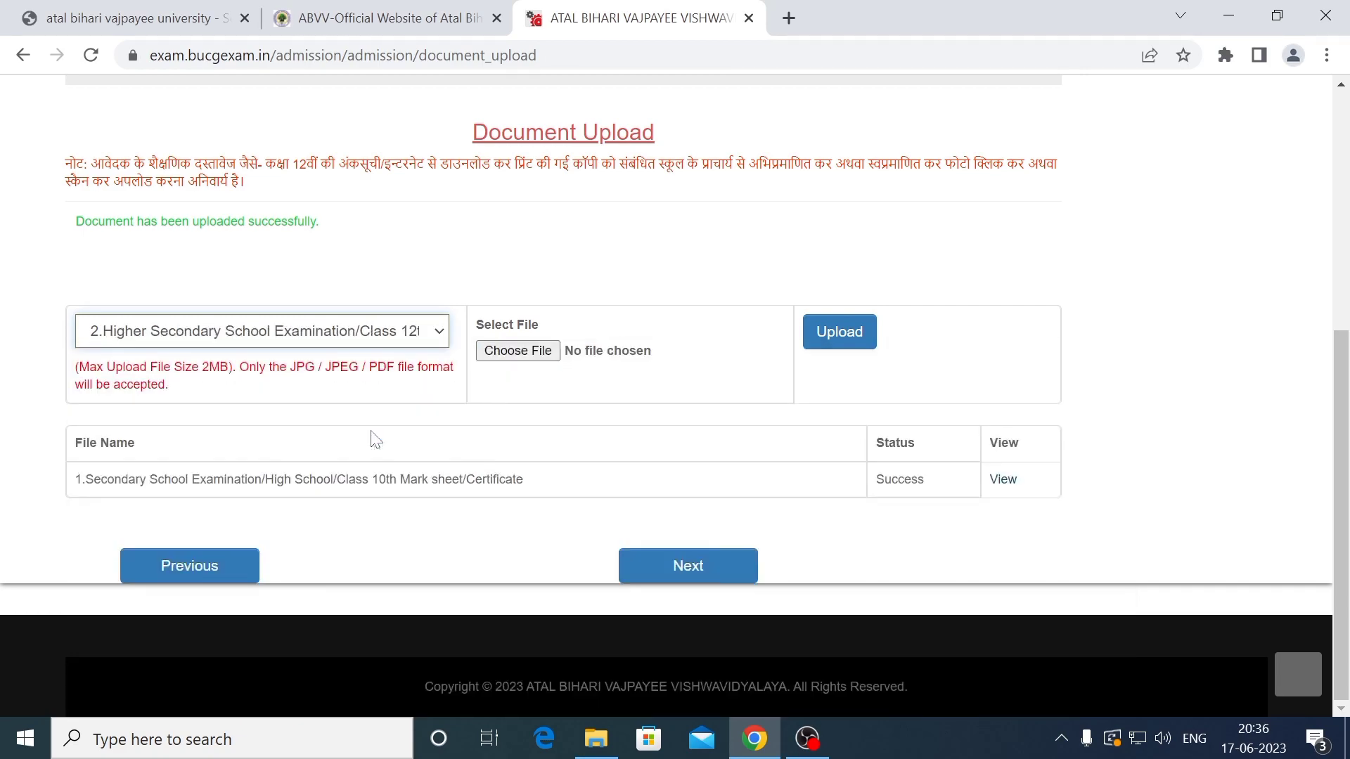
click(594, 349)
double_click(498, 229)
click(833, 333)
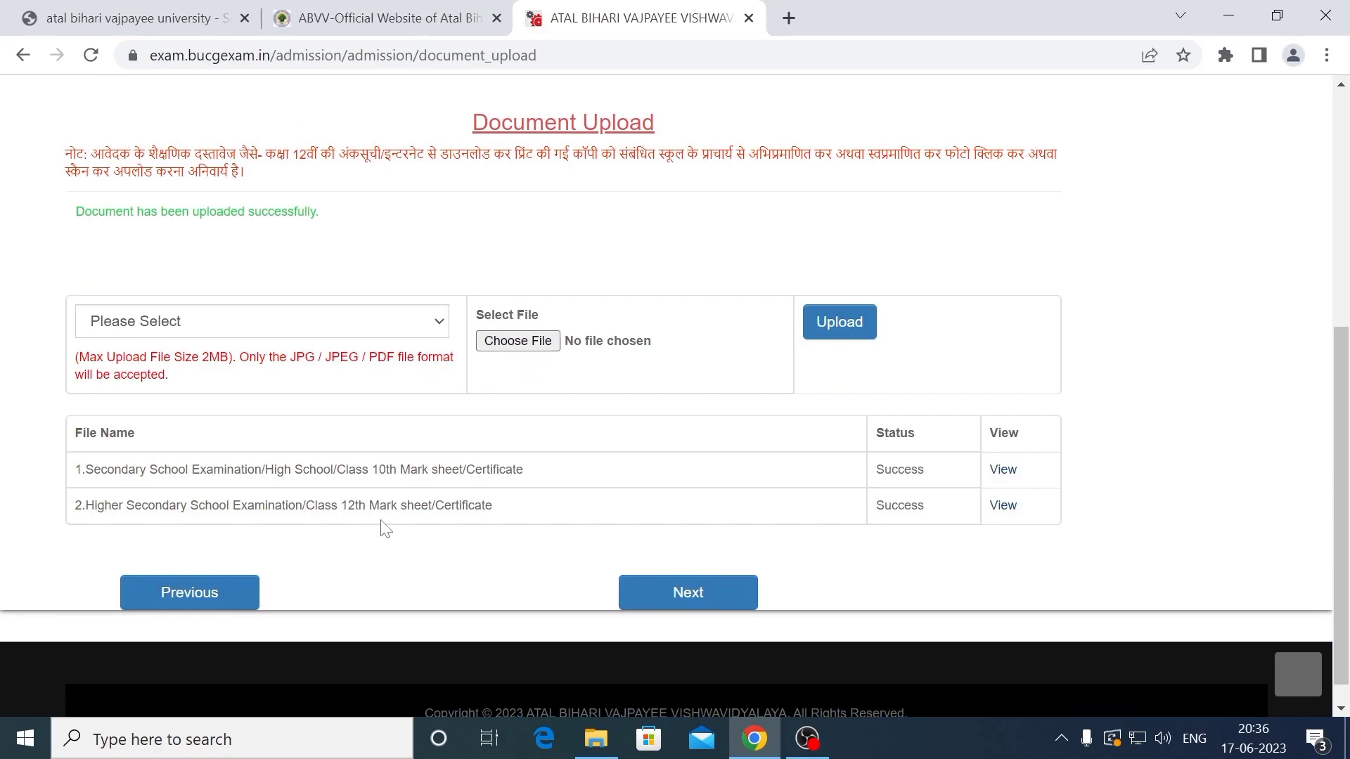
click(392, 334)
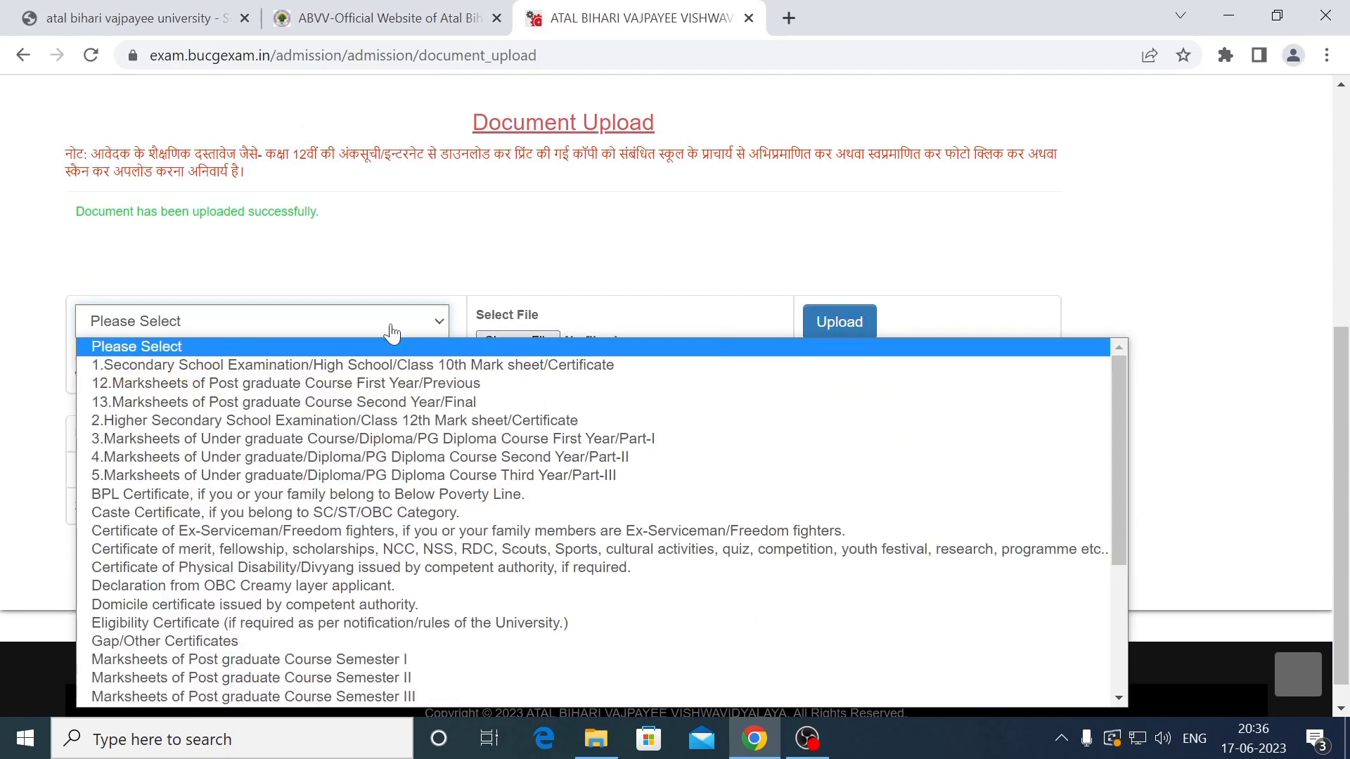
click(972, 280)
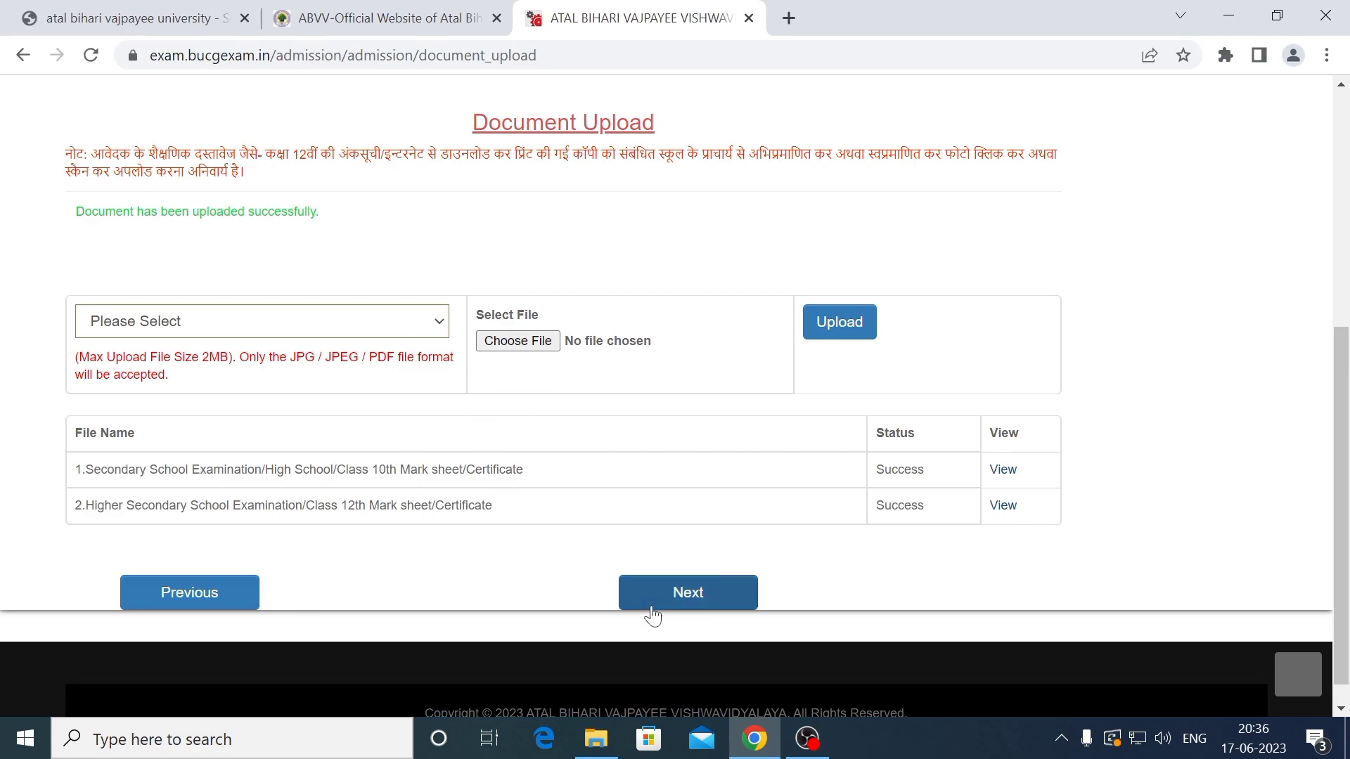
click(694, 585)
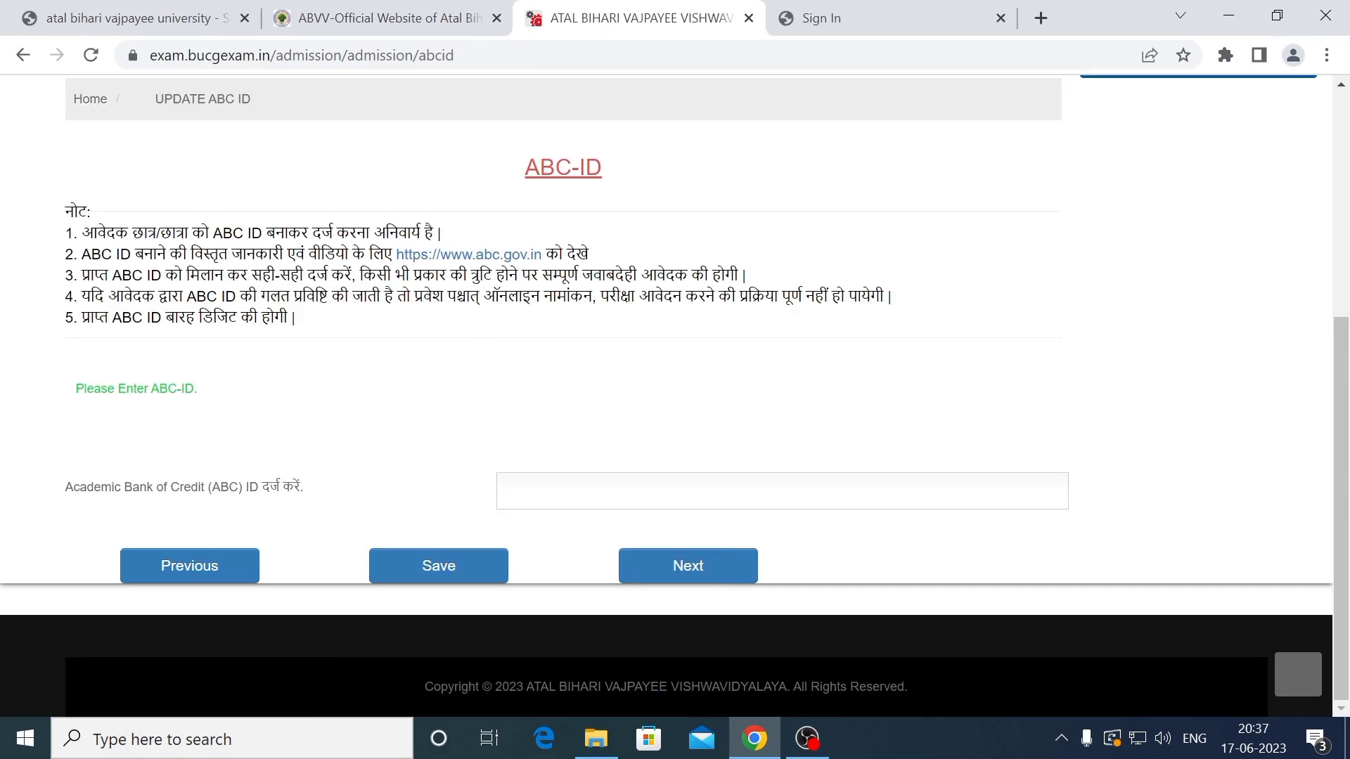
click(490, 257)
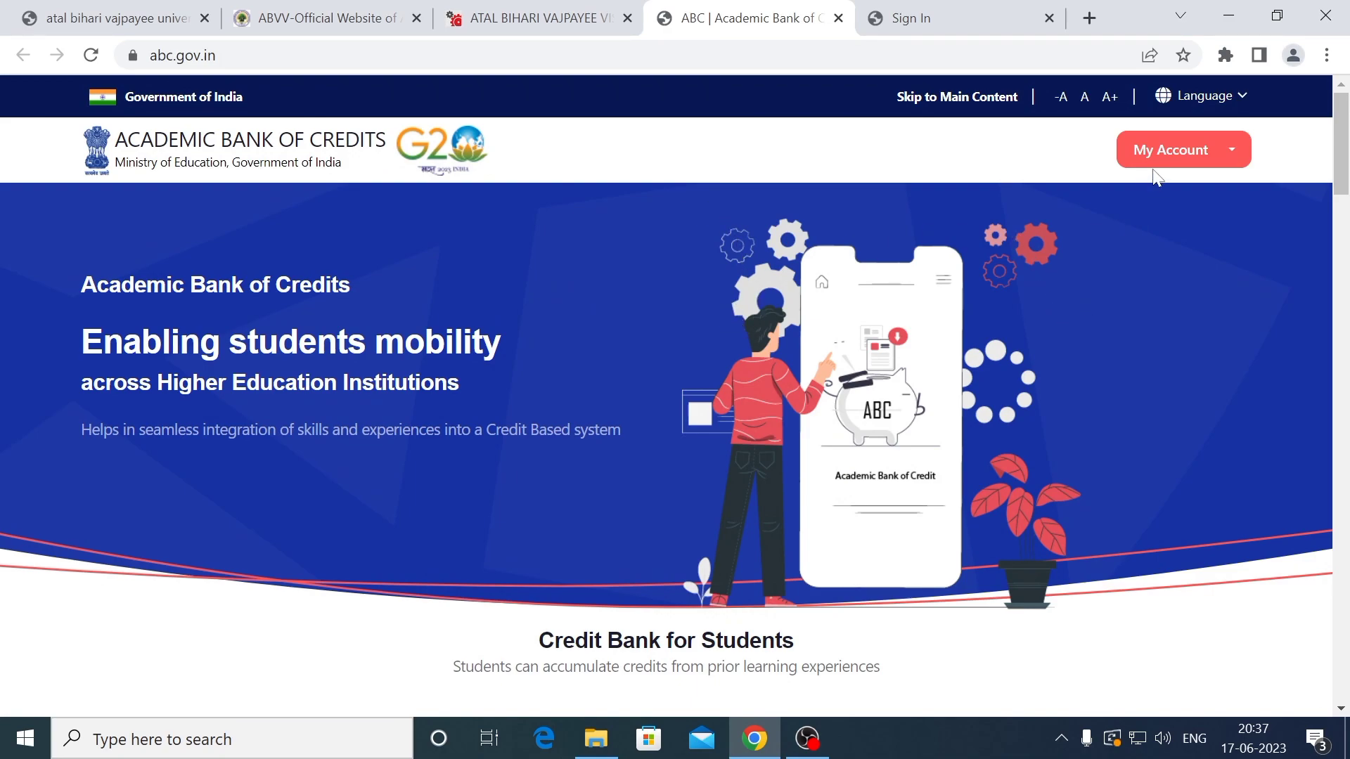
- Choose the Student option under My Account to reach the DigiLocker sign-in page
click(1167, 156)
click(1172, 204)
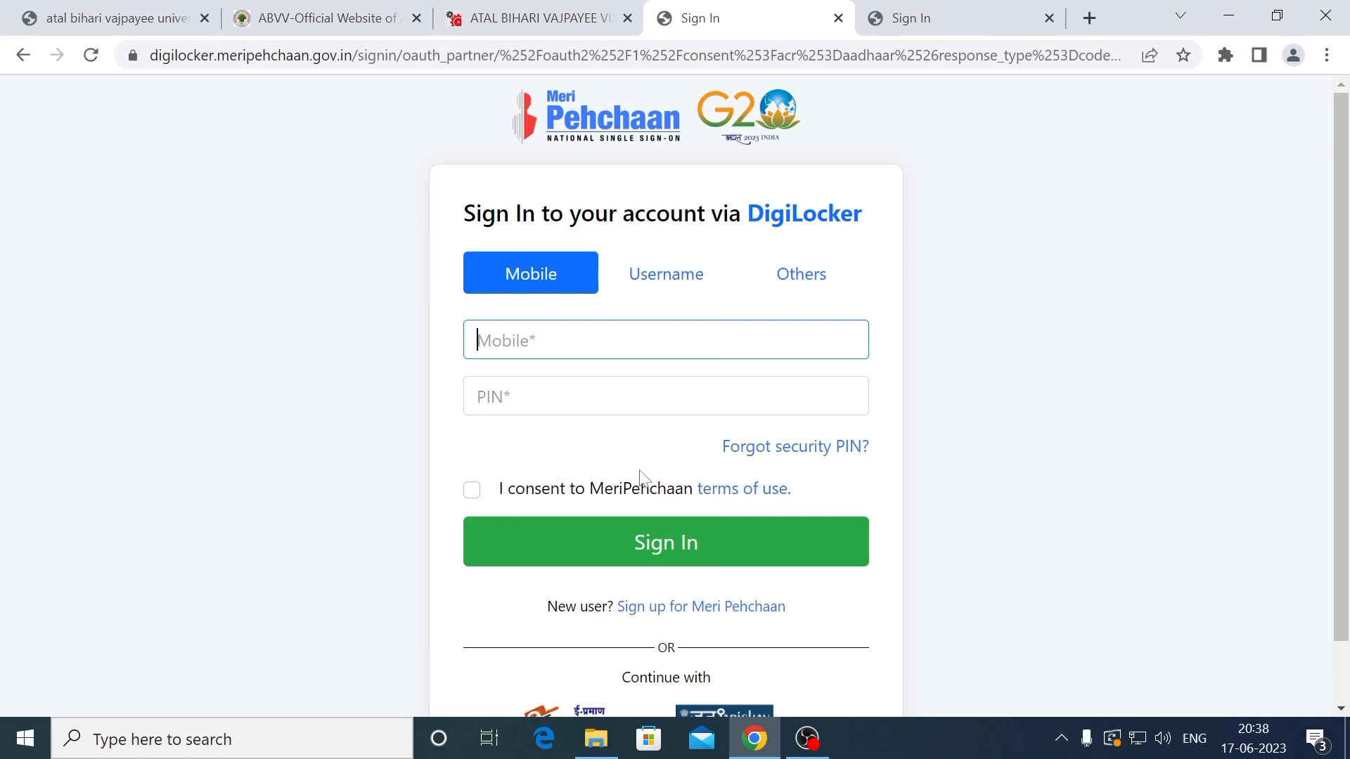
- Begin a Meri Pehchaan sign-up and verify the mobile number with the received OTP
click(672, 616)
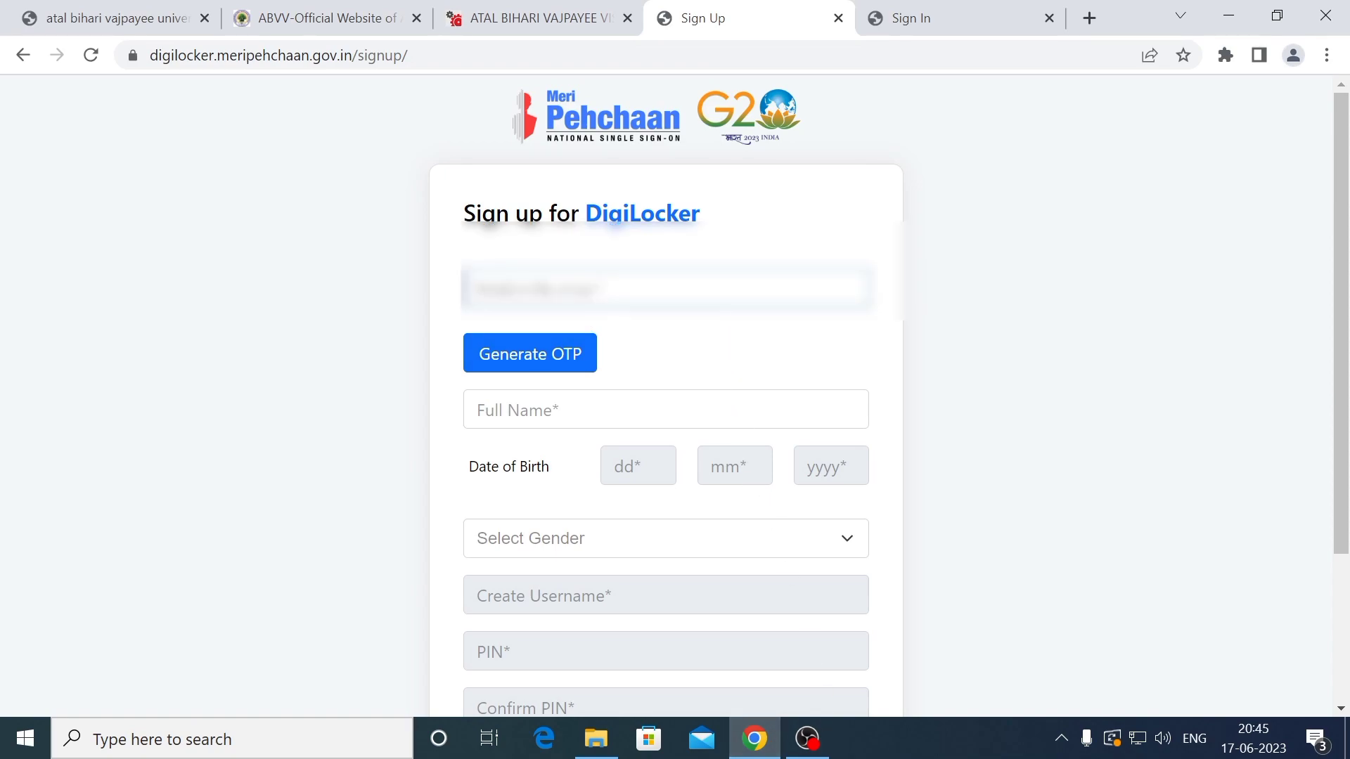
text(????????)
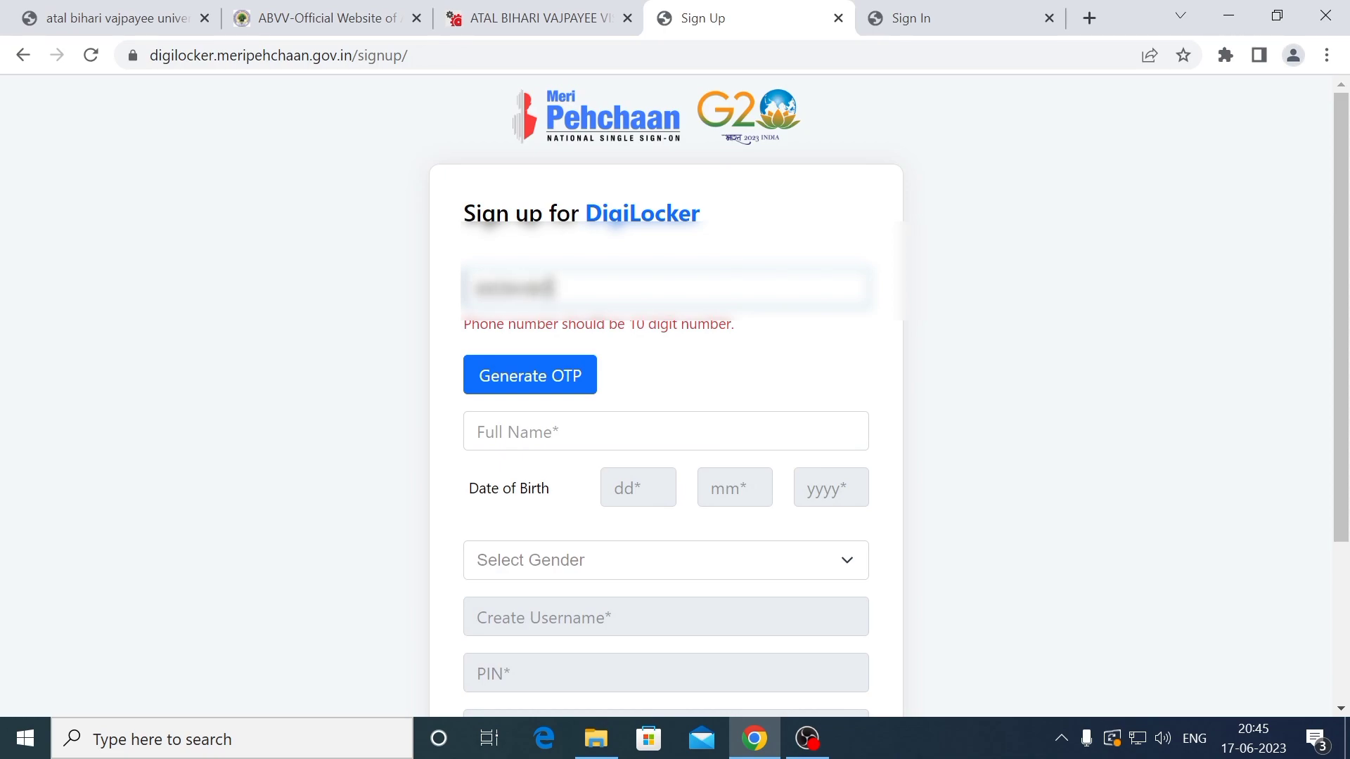
text(??)
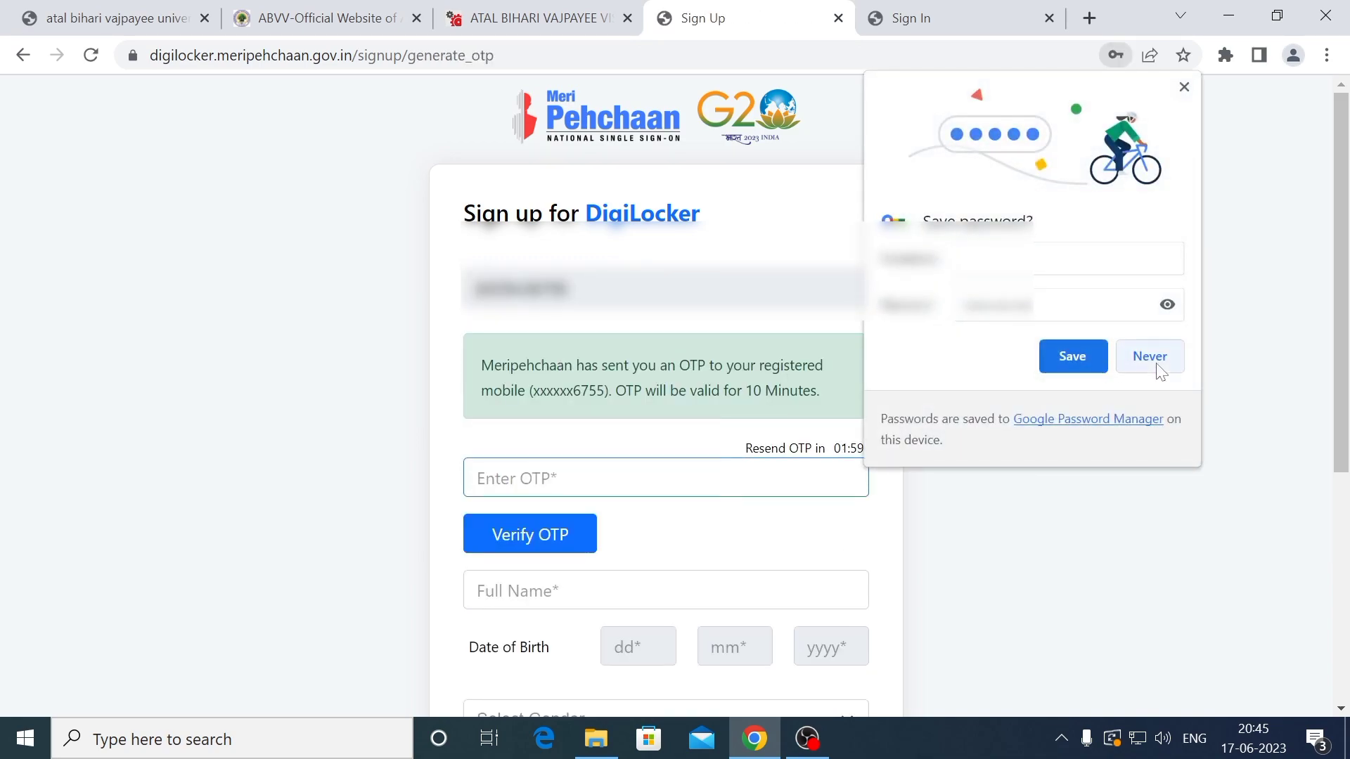
click(1158, 366)
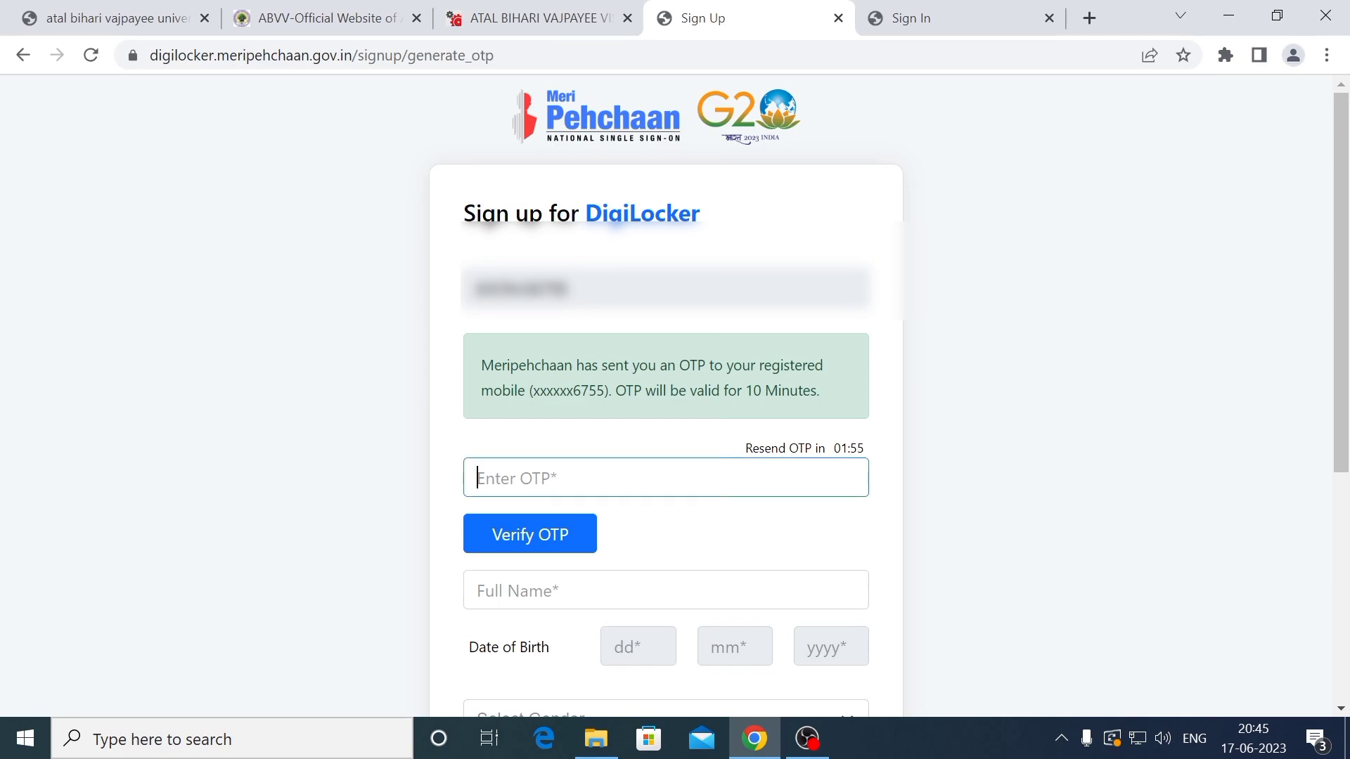
click(533, 542)
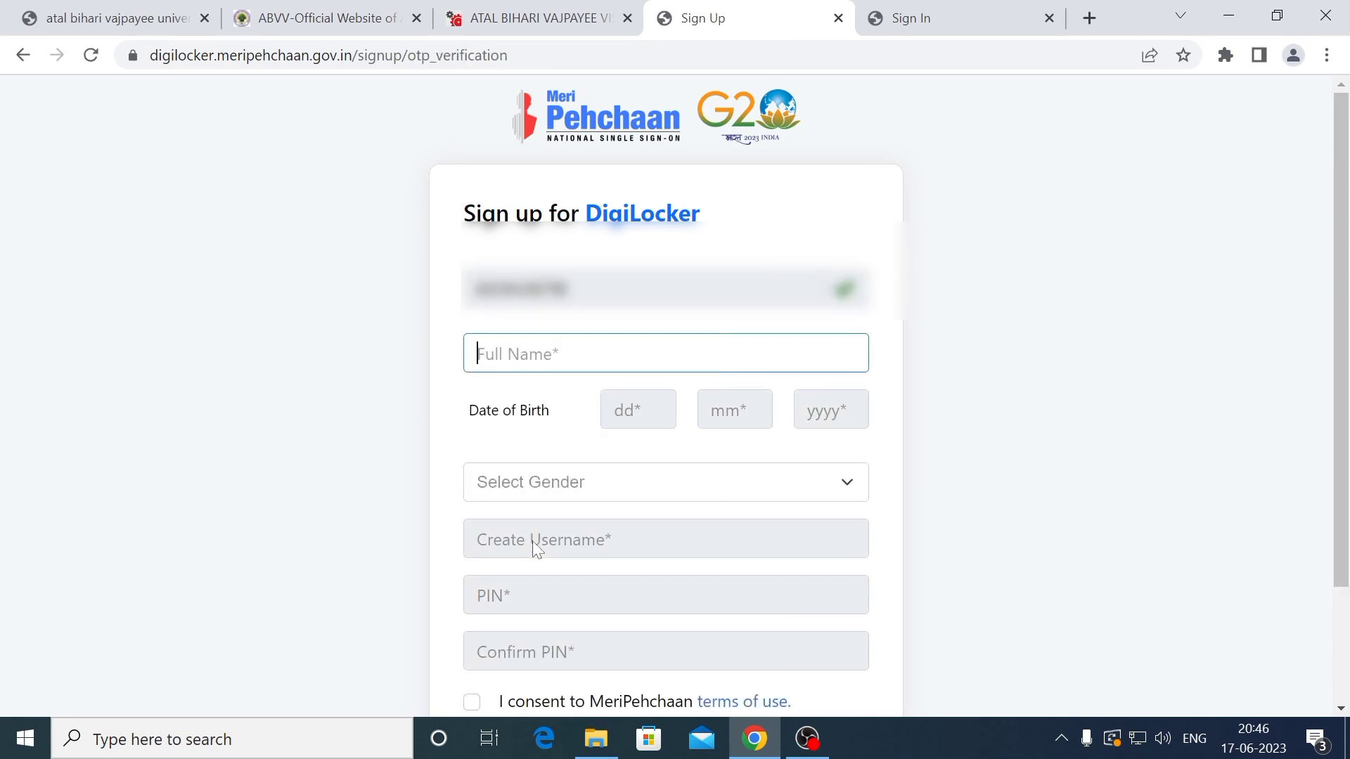
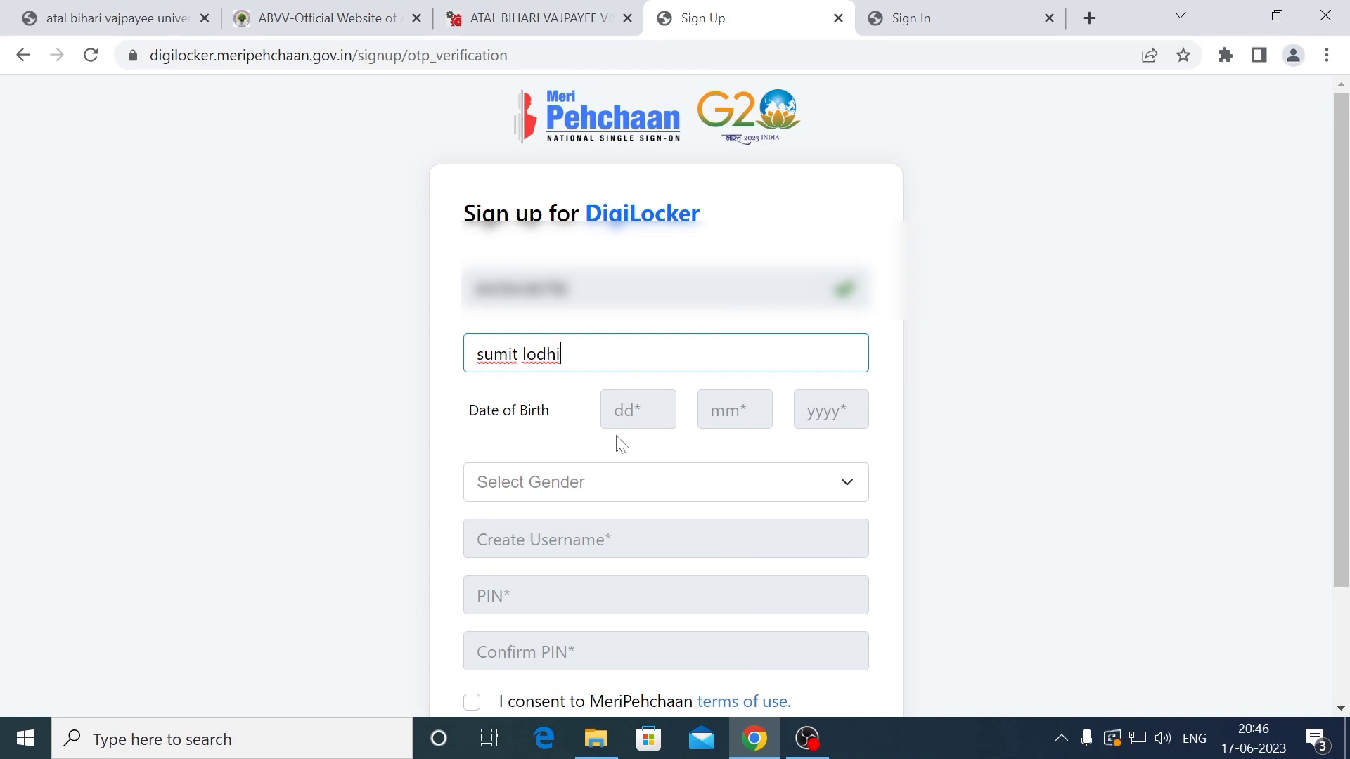
- Fill in the applicant's full name and date of birth, and set gender to Male
key(Tab)
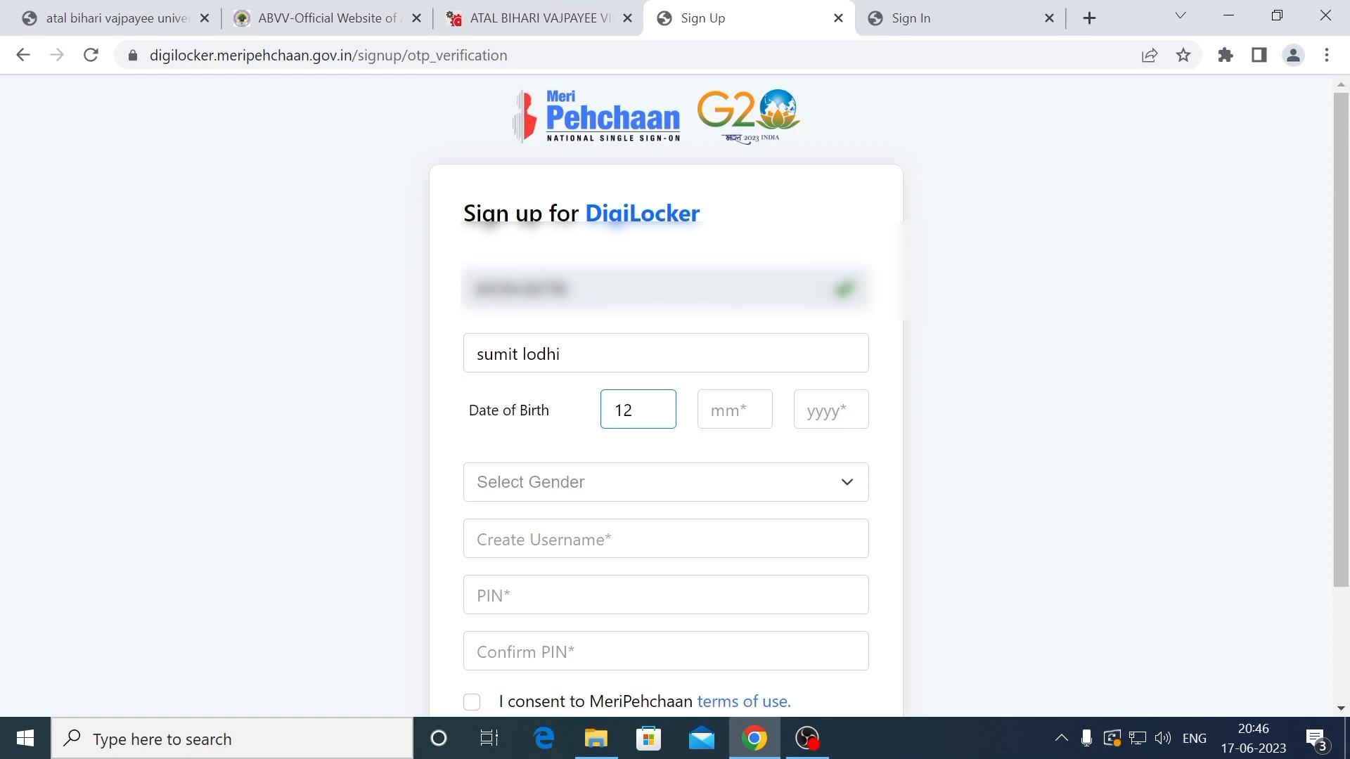
key(Tab)
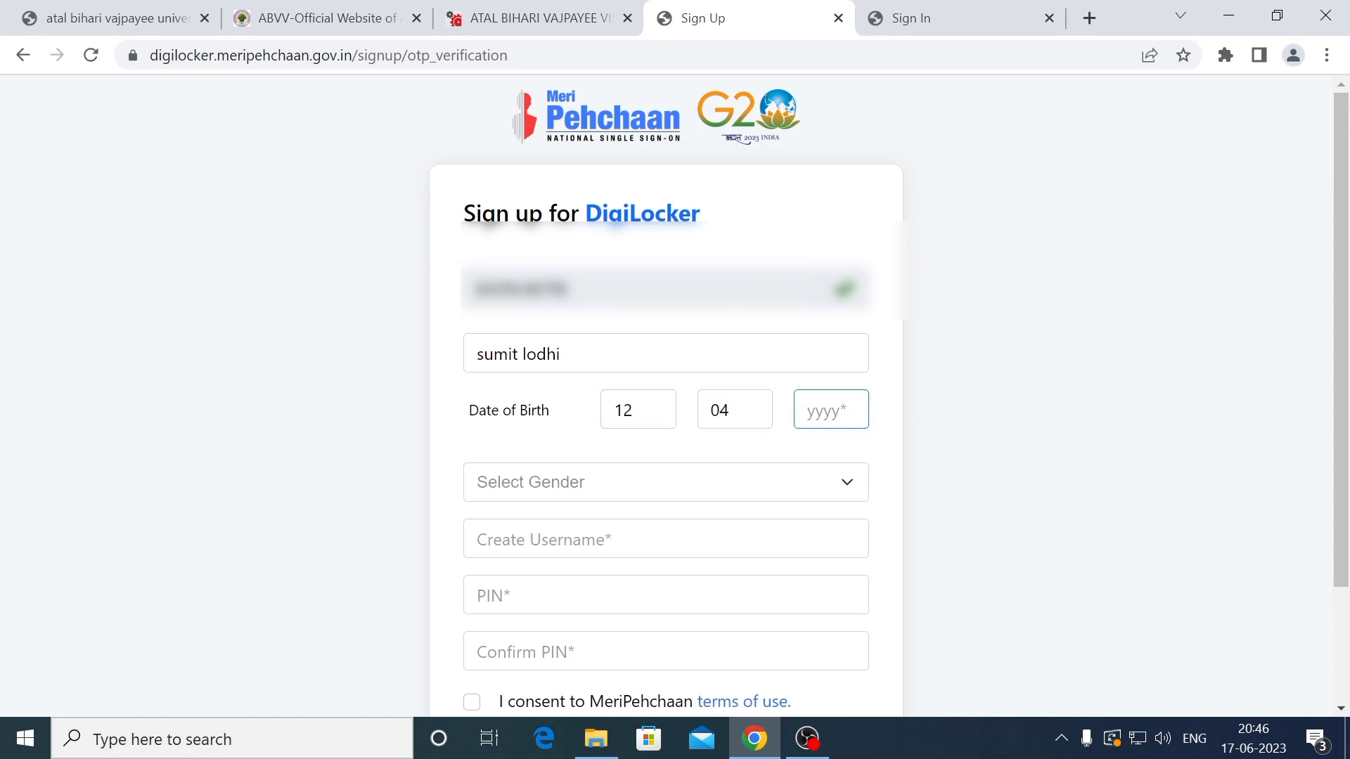
click(614, 482)
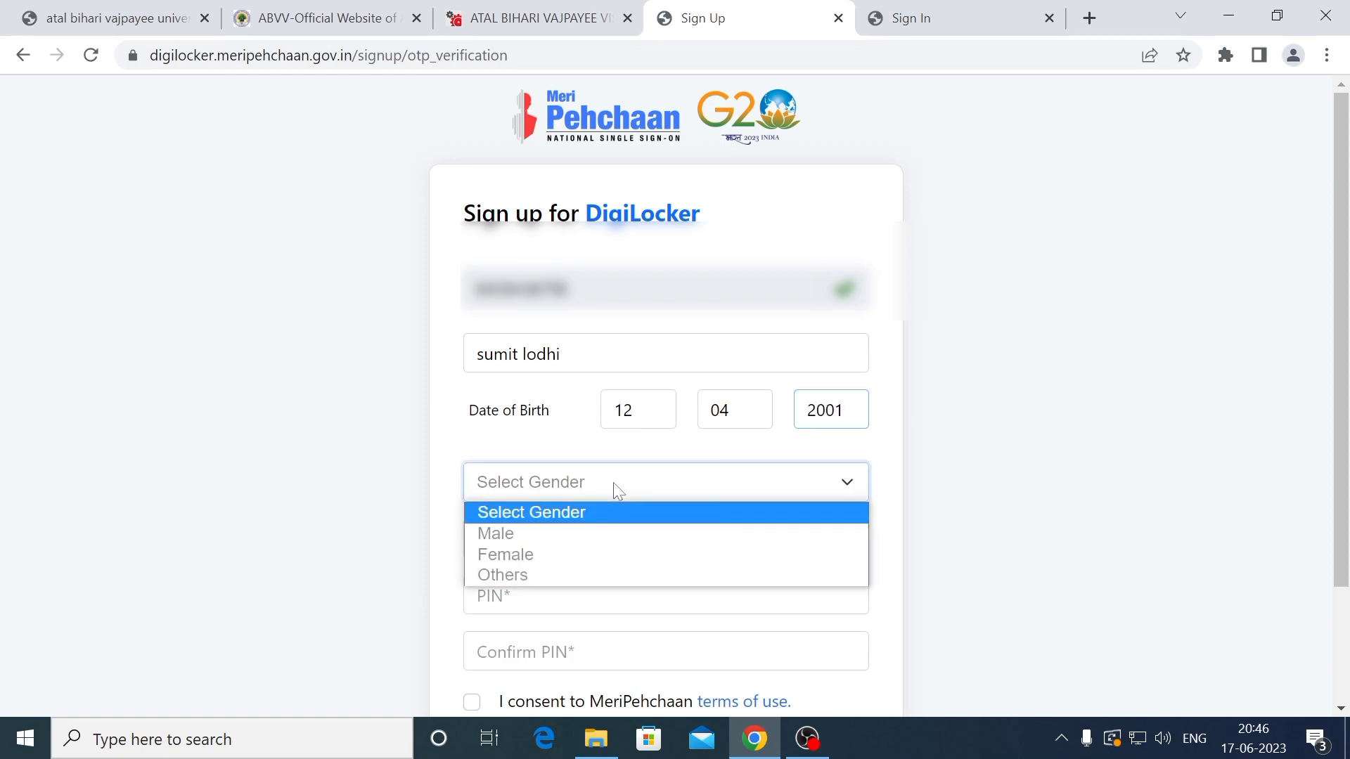
click(585, 533)
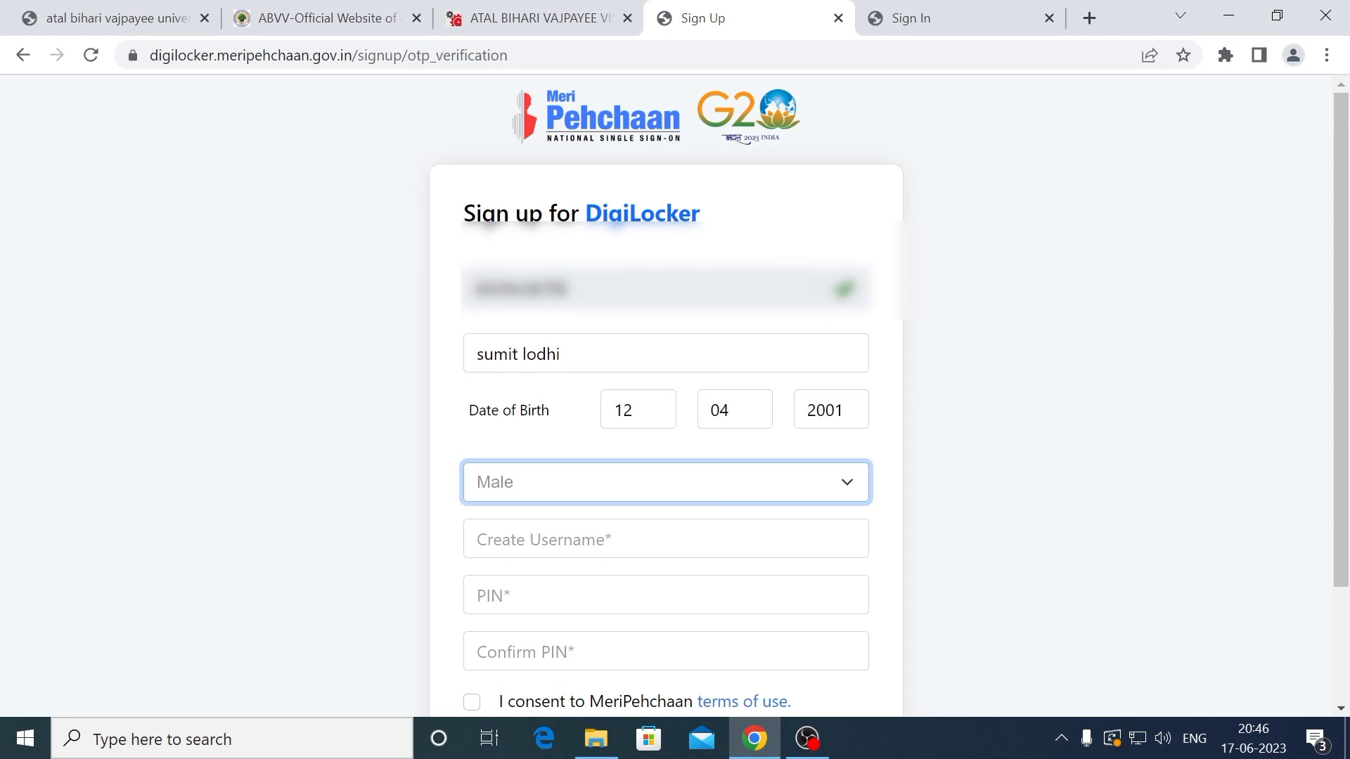
- Create a username and a confirmed 6-digit PIN, accept the terms, and submit the sign-up
key(Tab)
scroll(666, 422, down, 2)
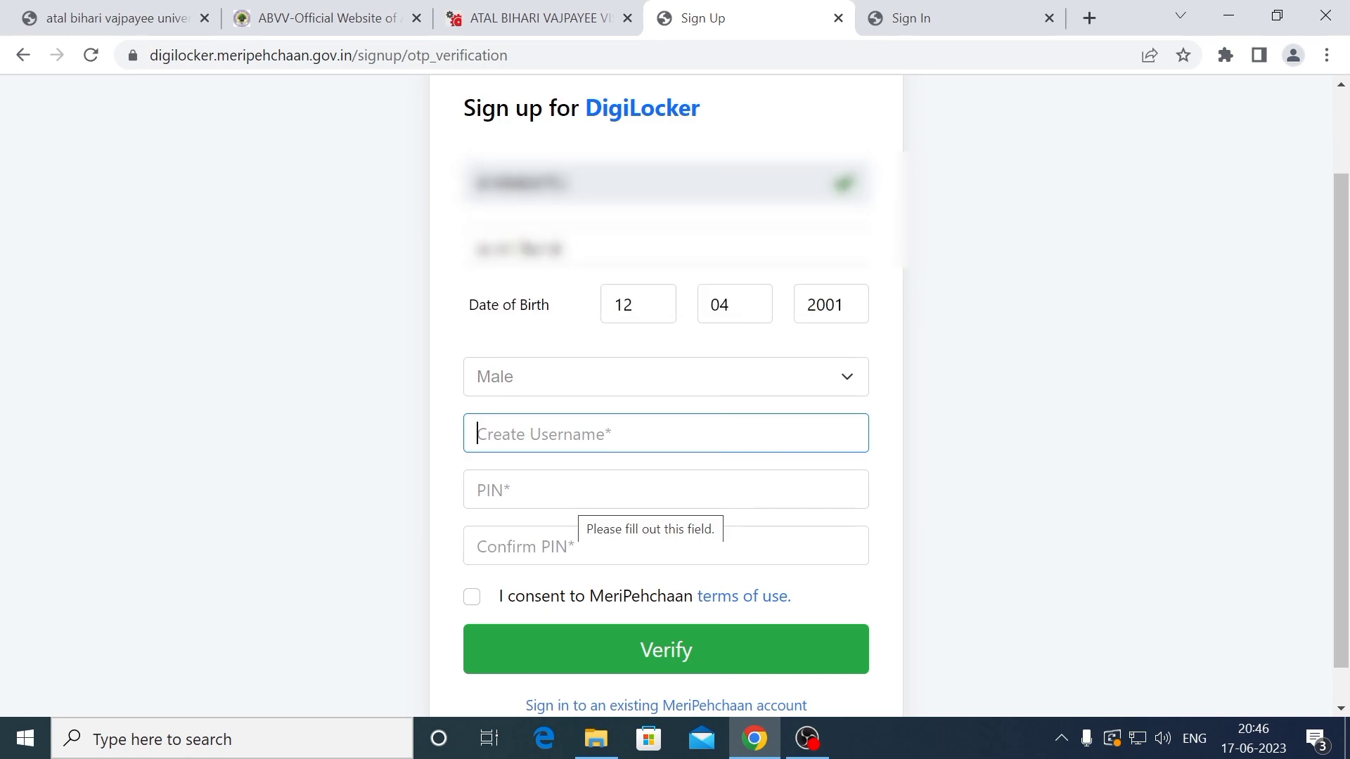
text(su)
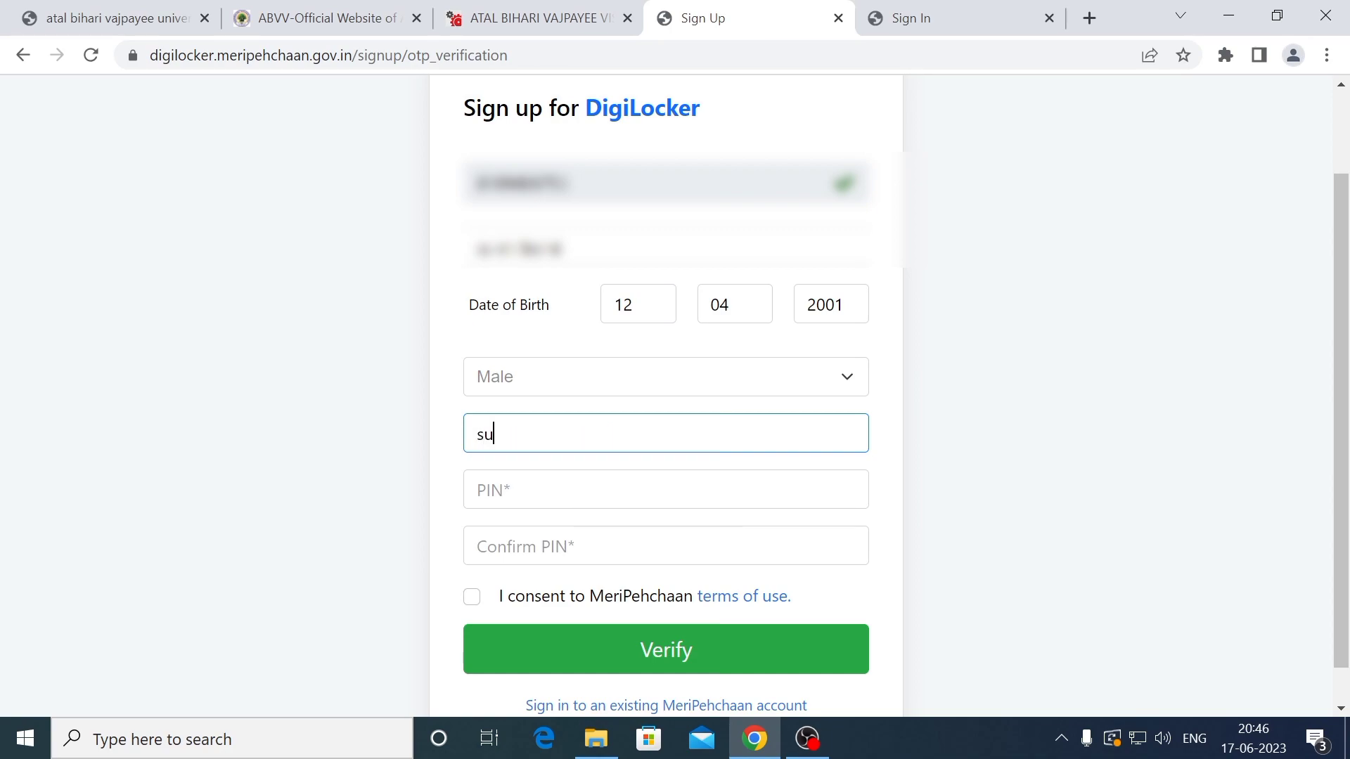
text(mit)
click(562, 490)
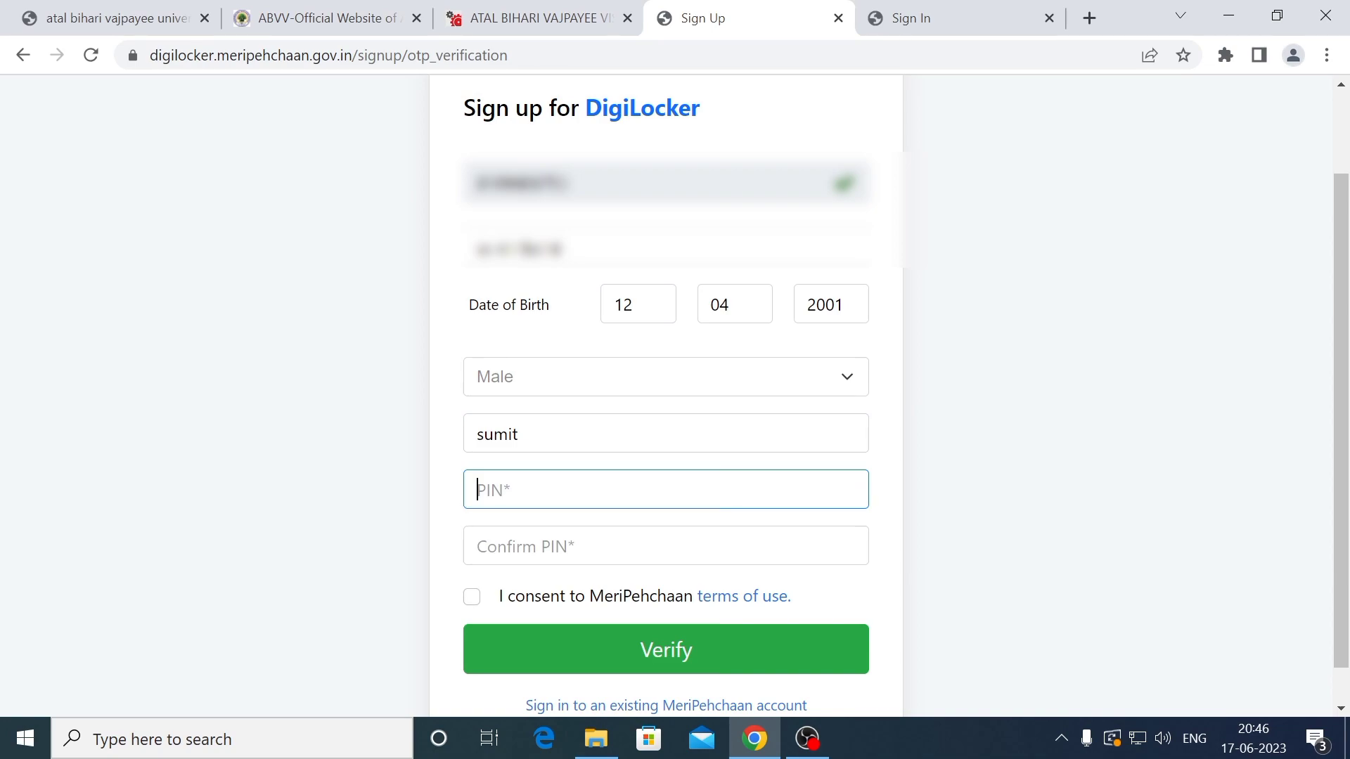
click(478, 546)
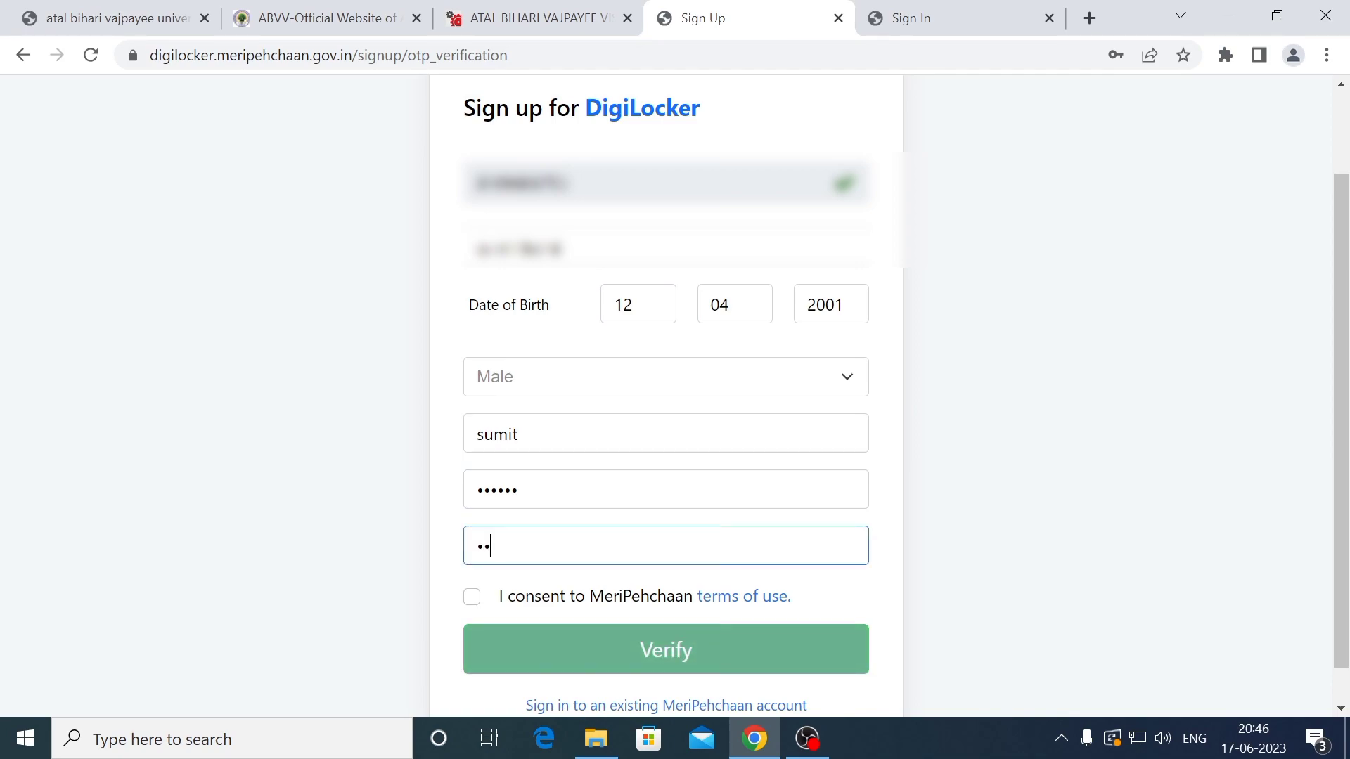
click(471, 598)
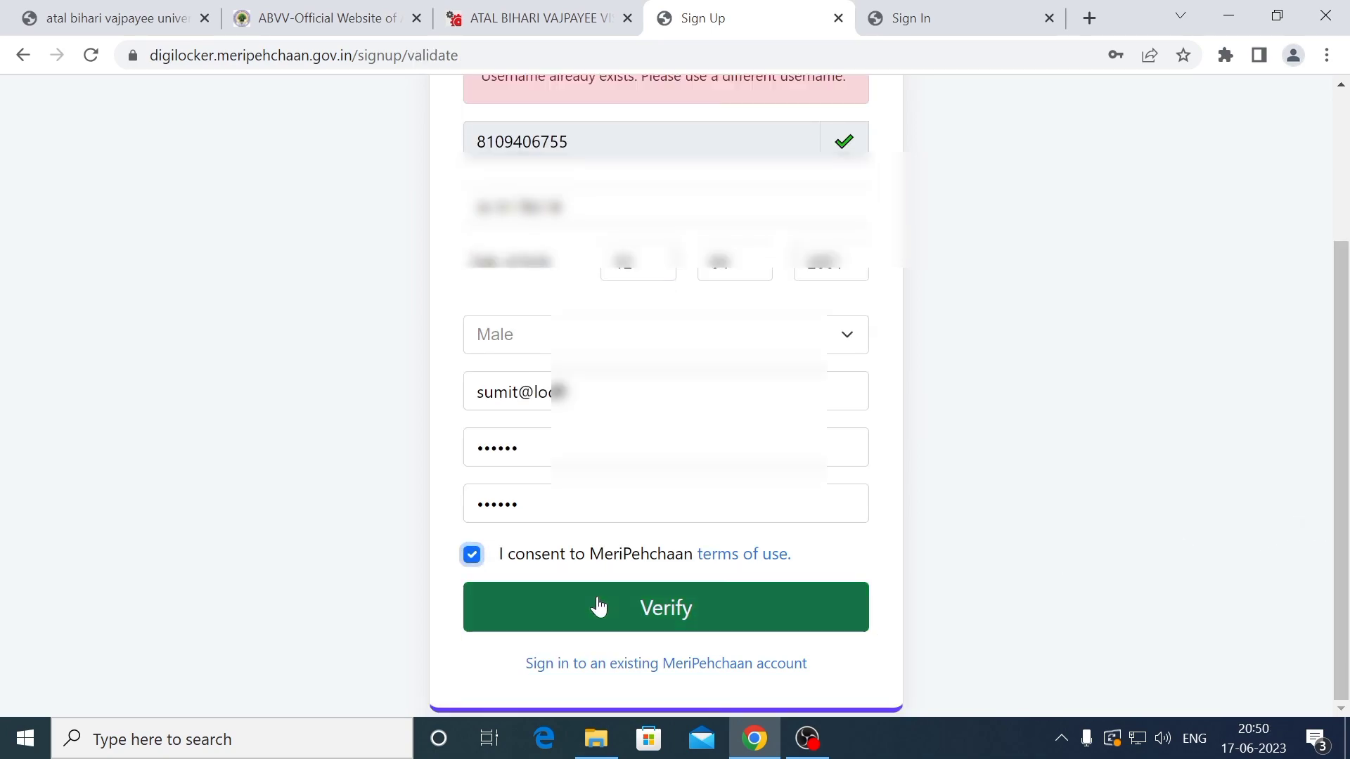
click(599, 596)
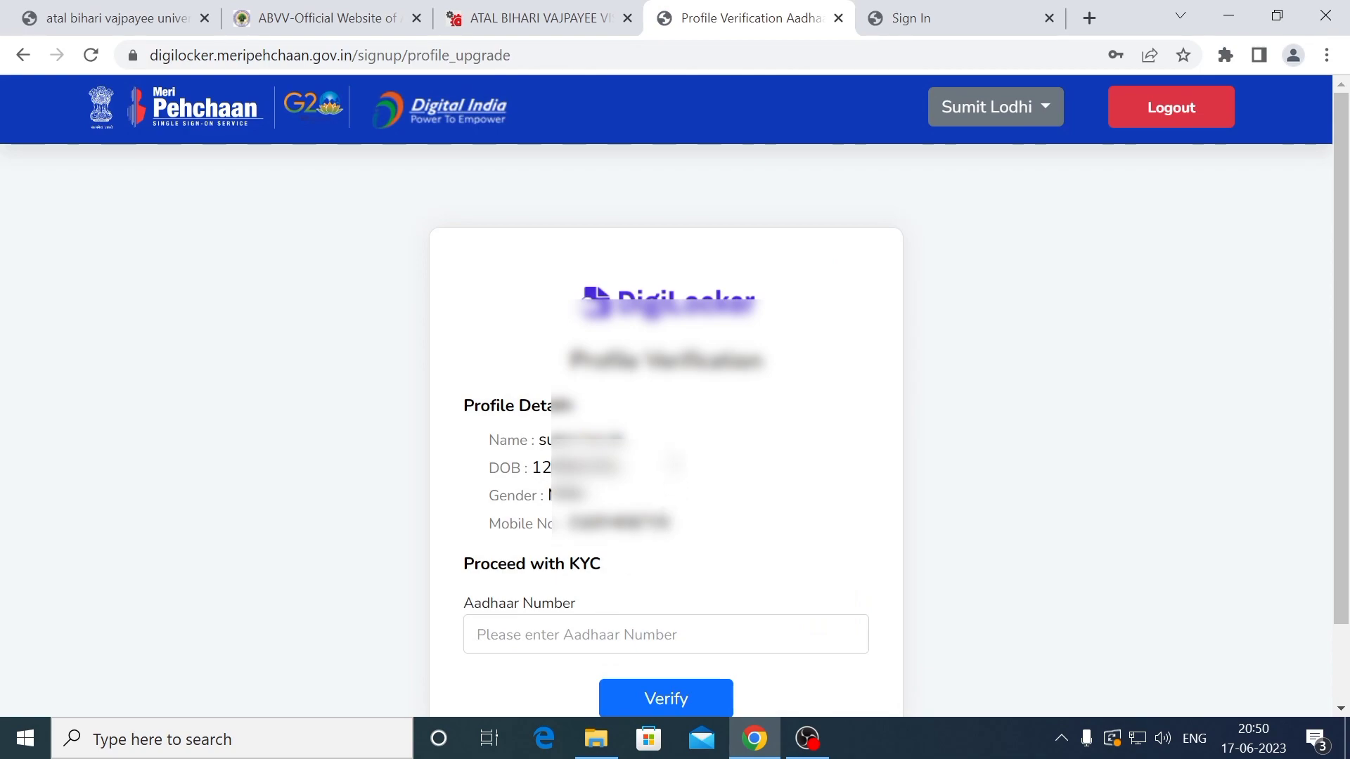
- Verify the profile with the Aadhaar number and its OTP, then return to the ATAL BIHARI admission tab
scroll(666, 422, down, 2)
click(666, 542)
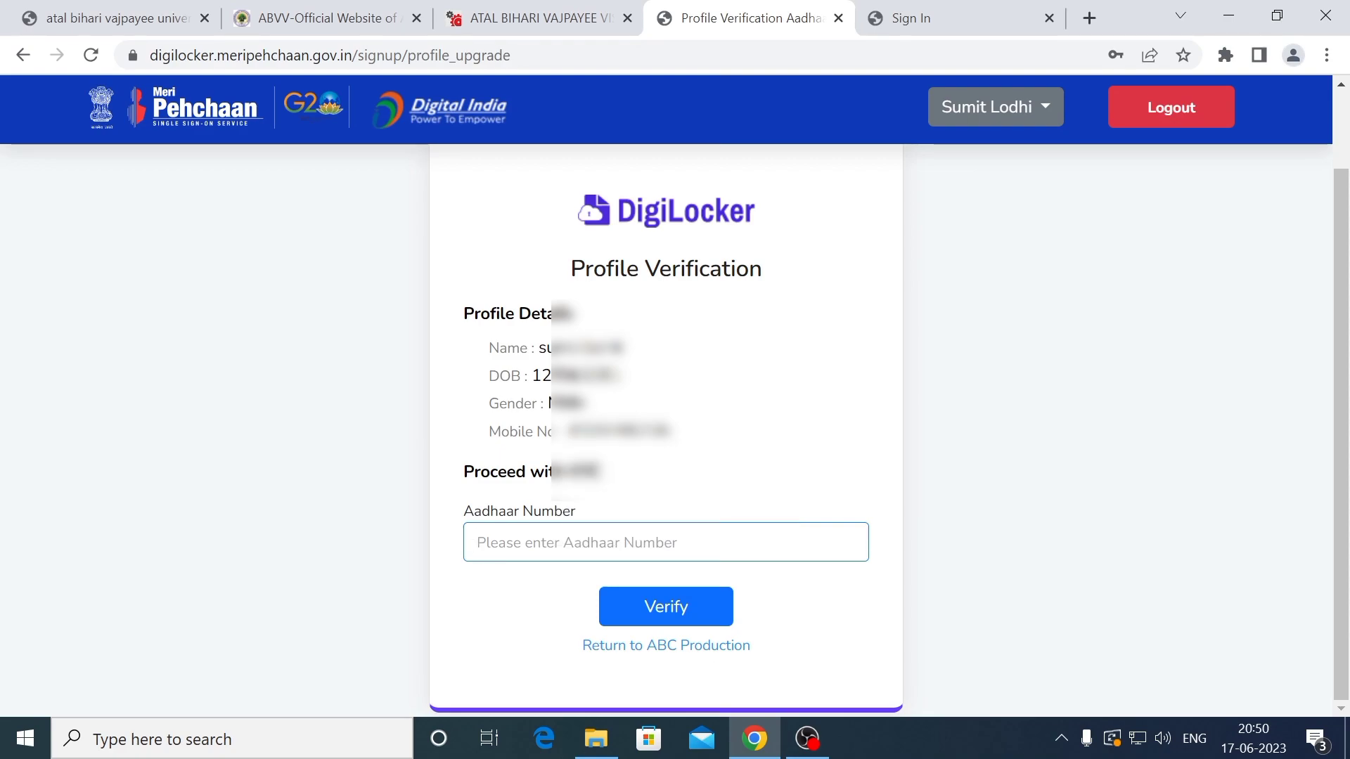
key(ctrl+v)
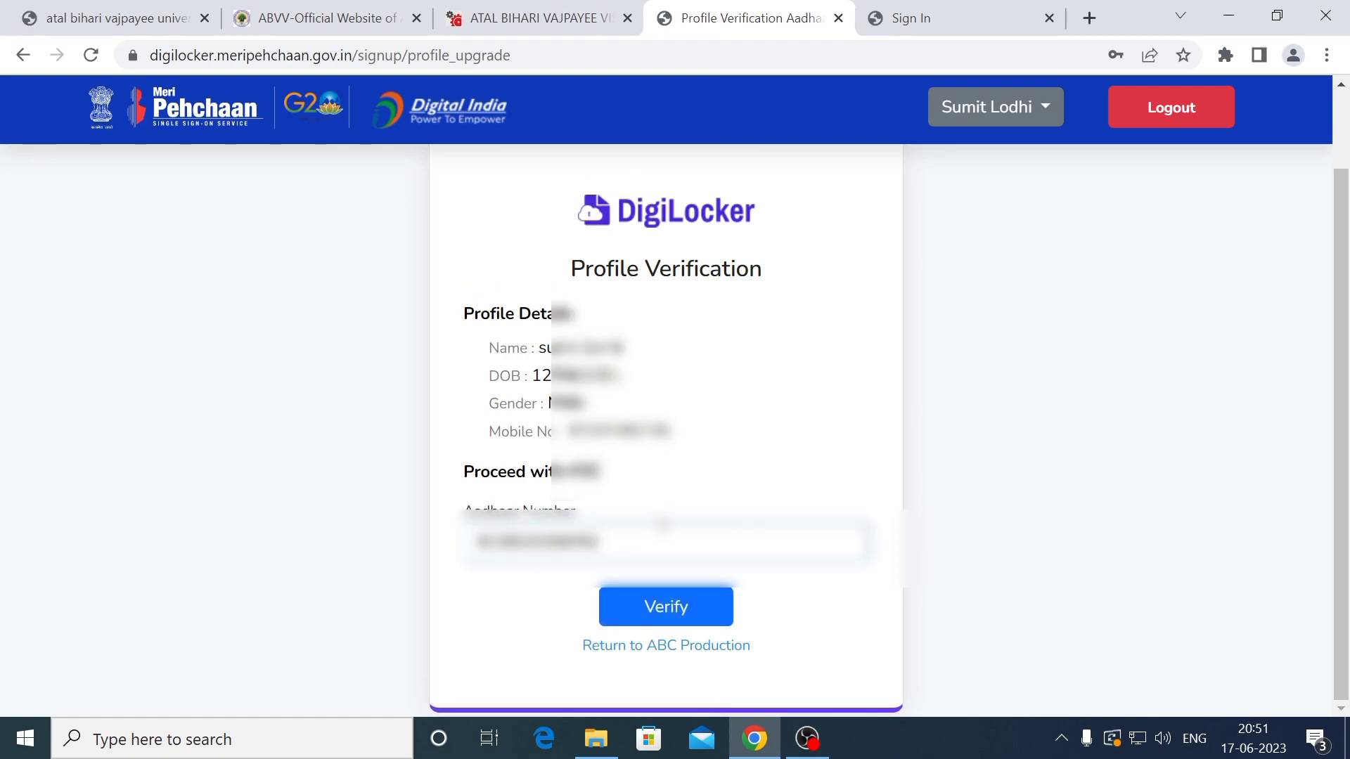
click(666, 613)
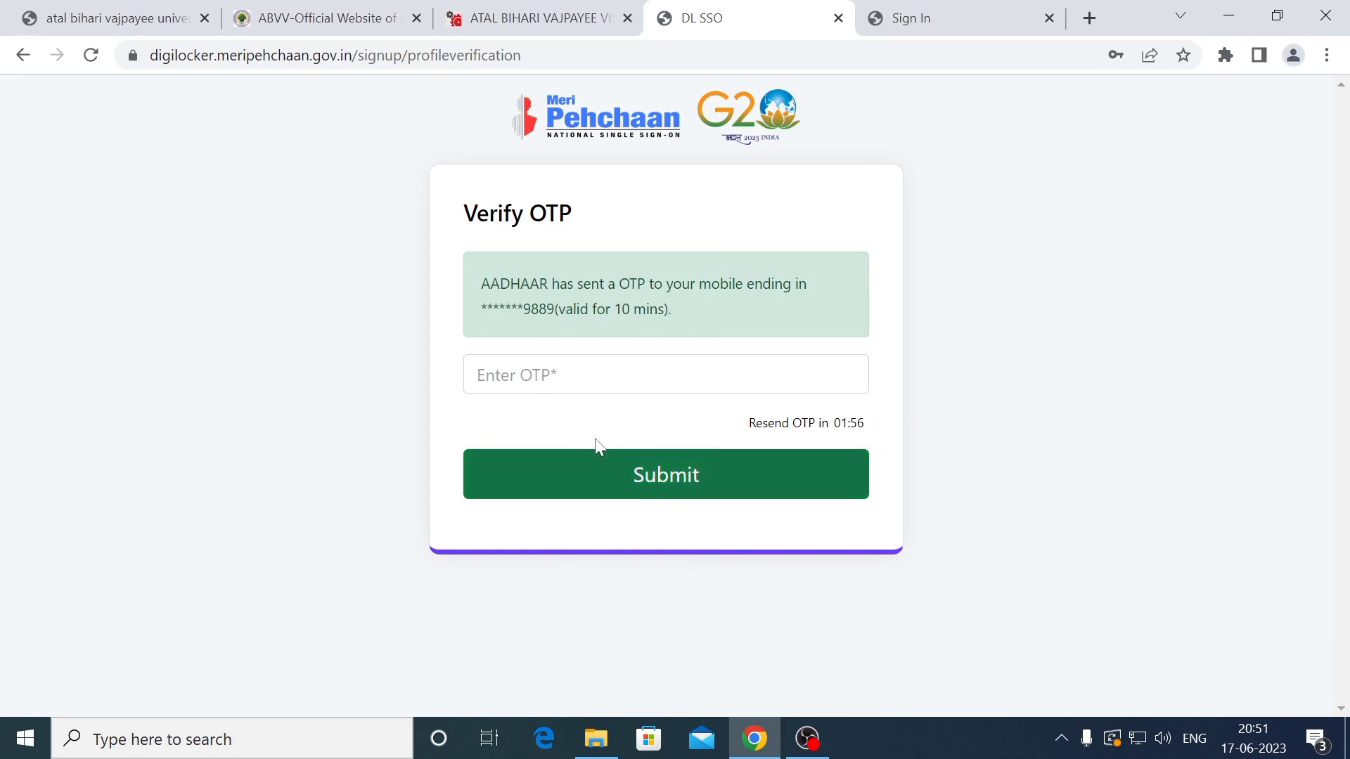
click(567, 388)
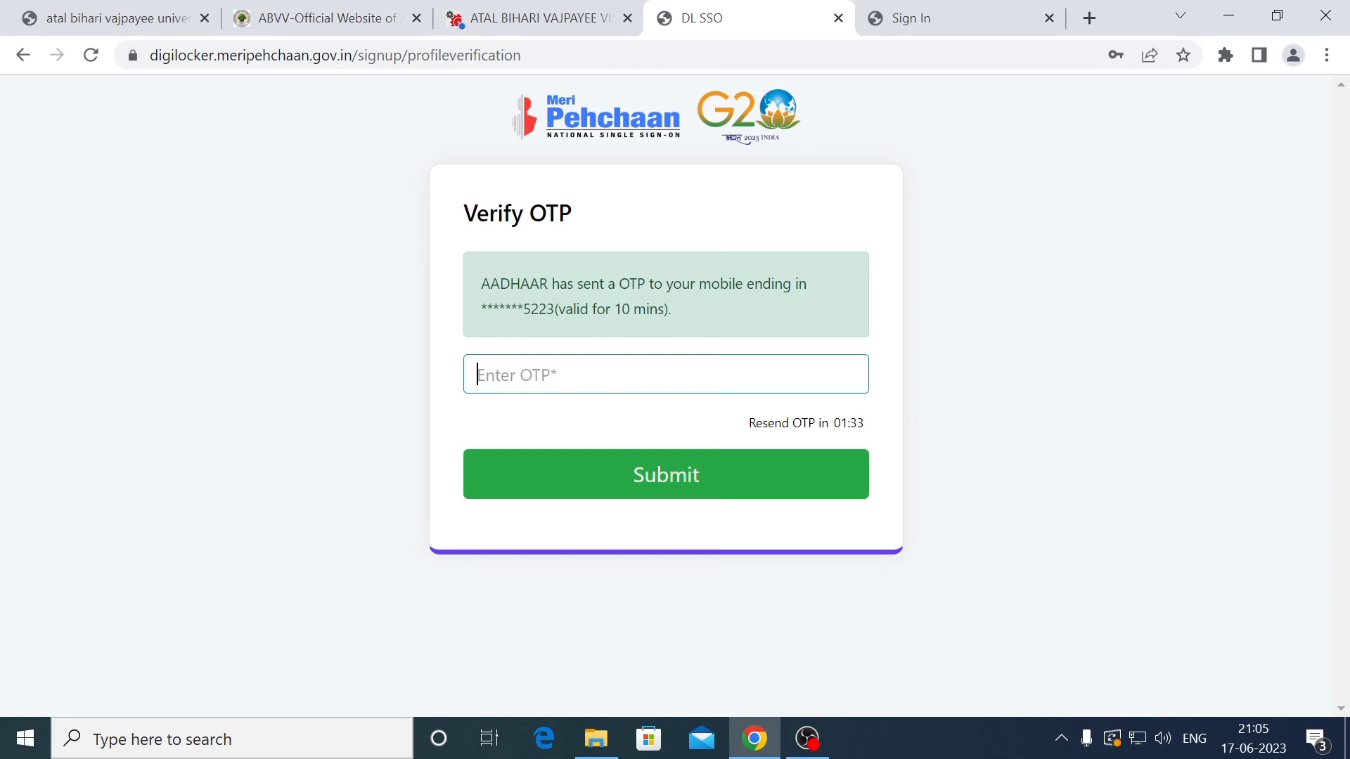
text(•••••)
text(•)
click(675, 476)
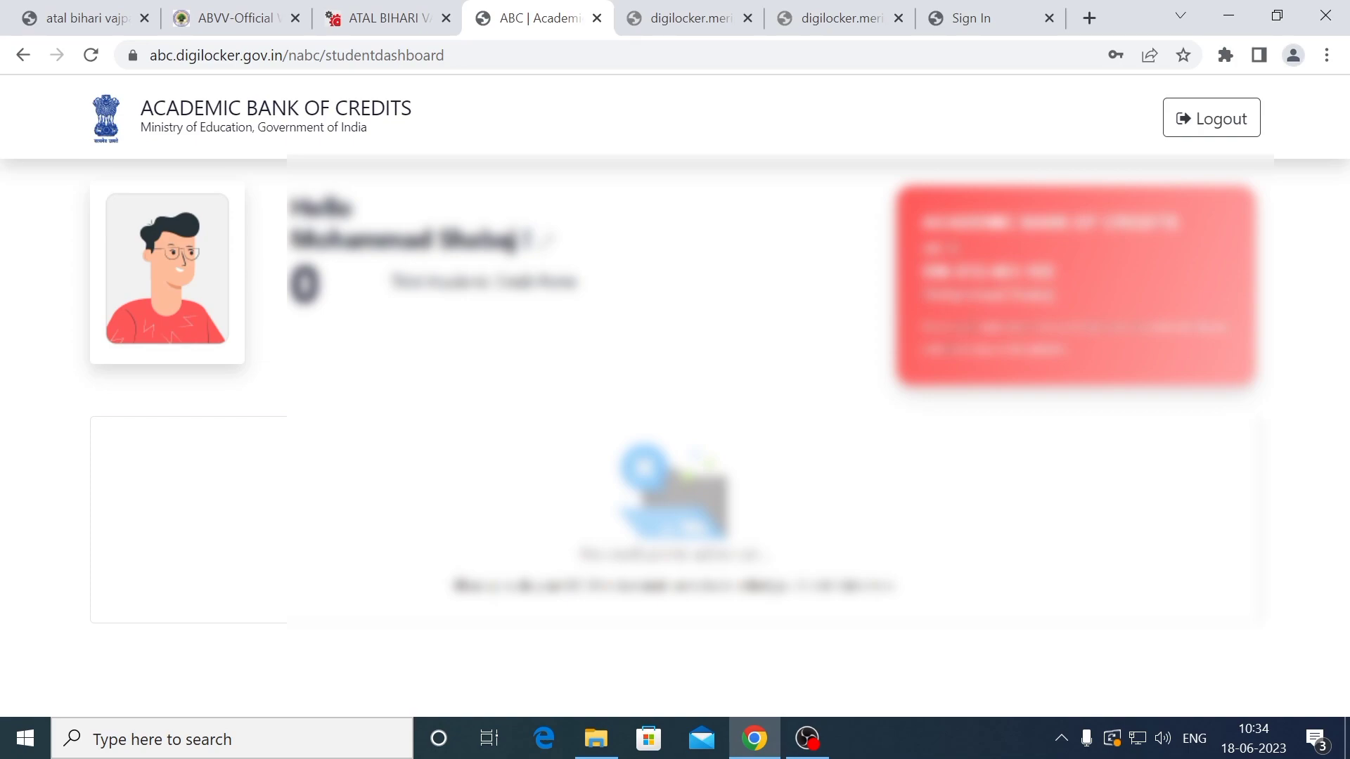
click(390, 17)
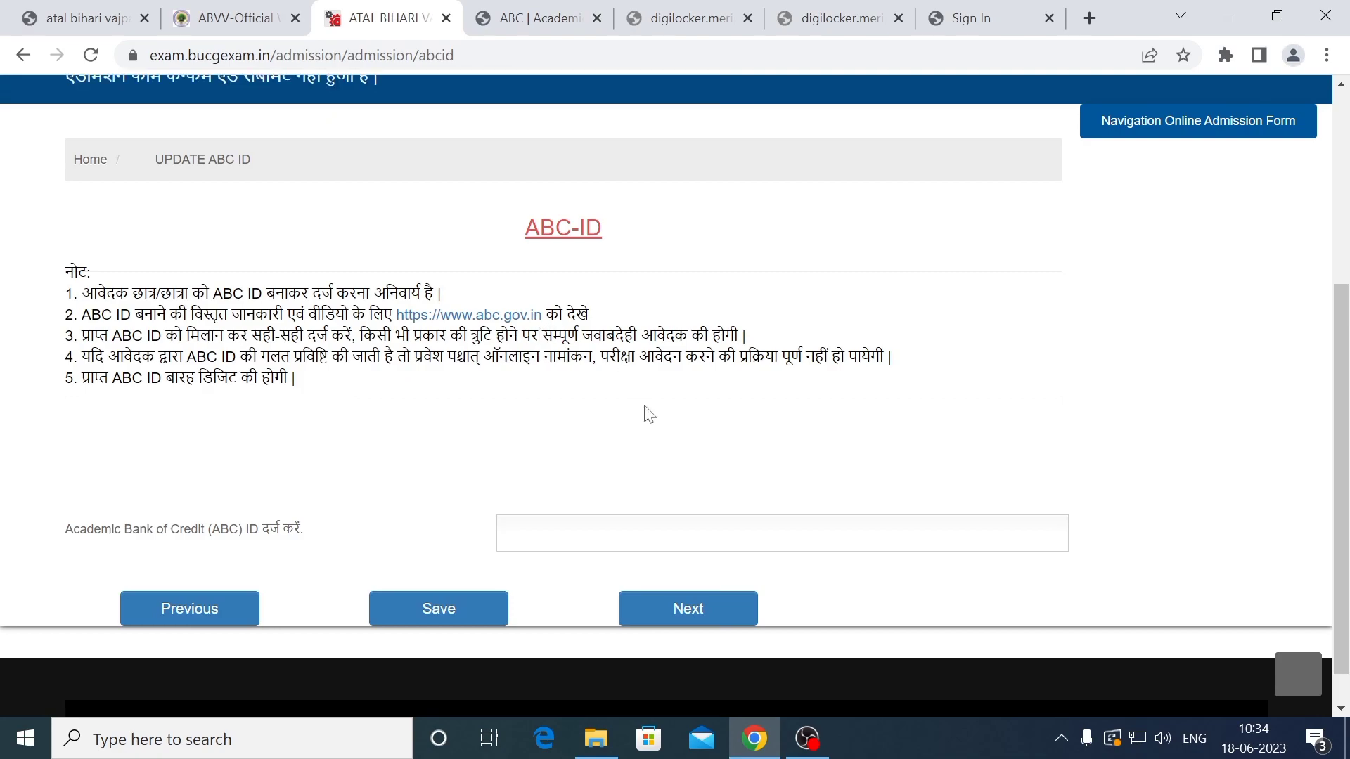
- Enter the applicant's ABC ID in the Academic Bank of Credit (ABC) ID field
click(589, 536)
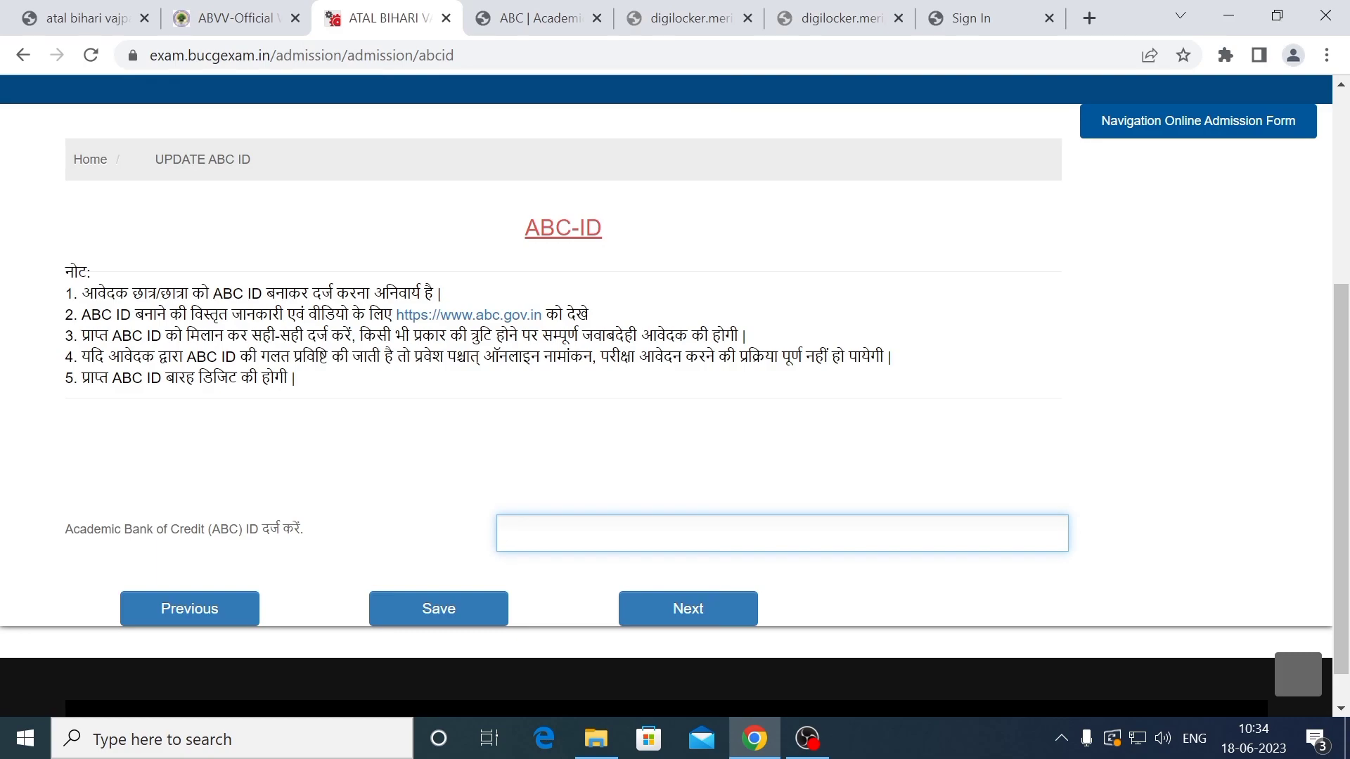
text(***)
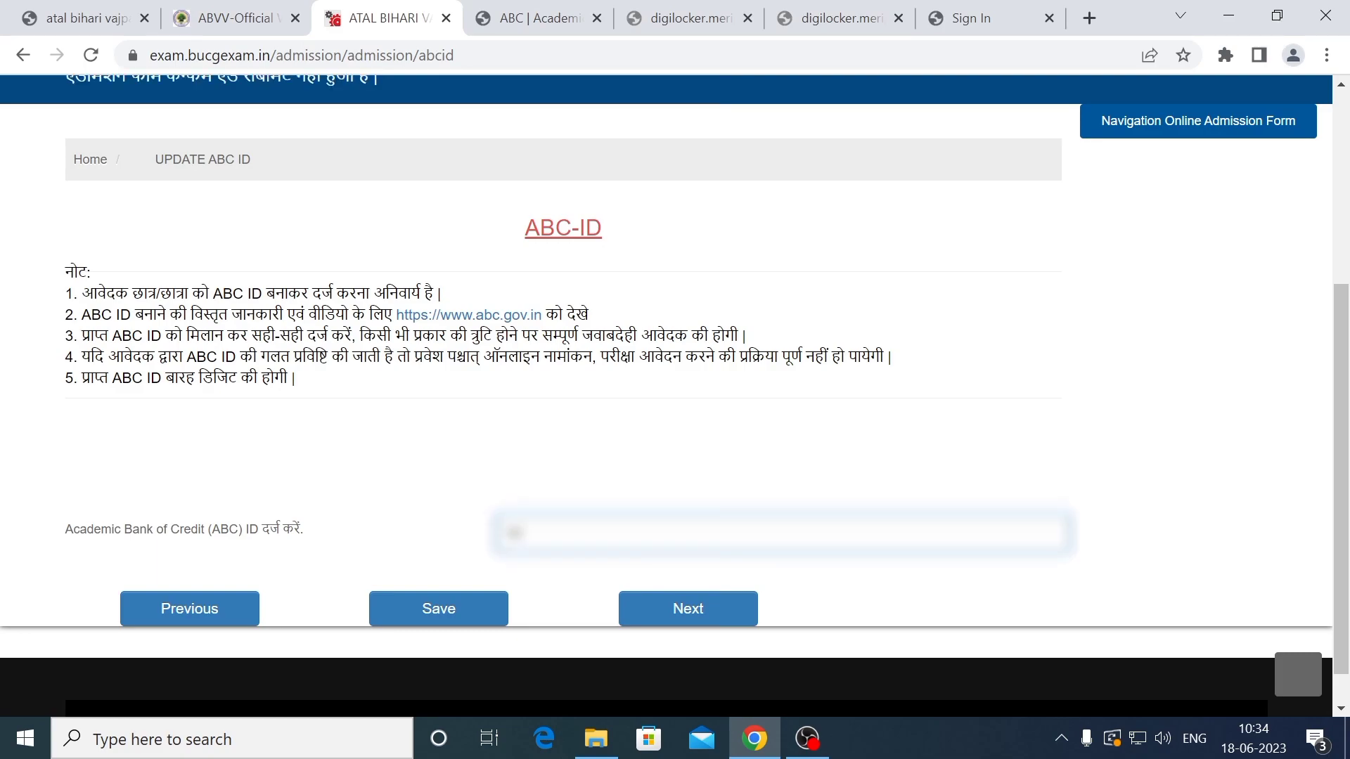
text(*******)
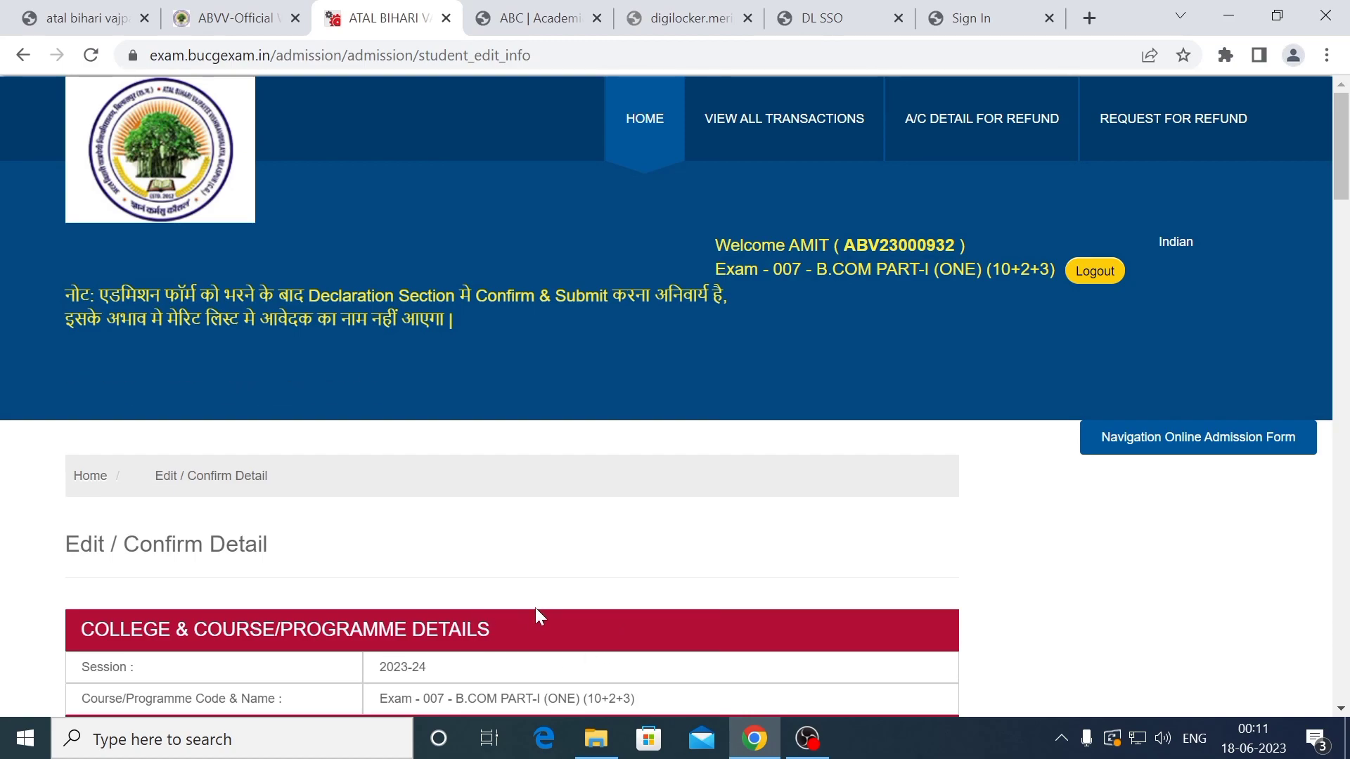
- Look over the Edit / Confirm Detail page, including the ABC-ID, then choose Next
scroll(538, 614, down, 15)
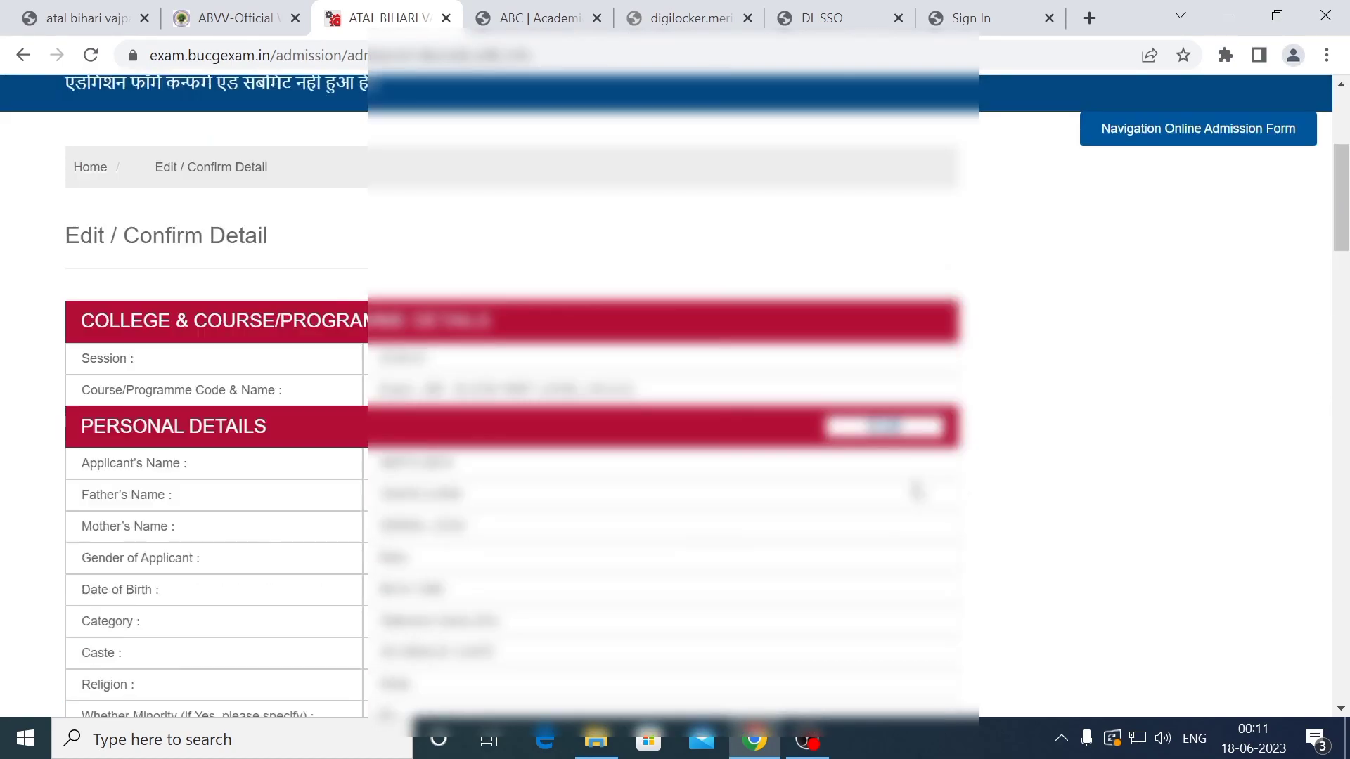
scroll(921, 485, down, 20)
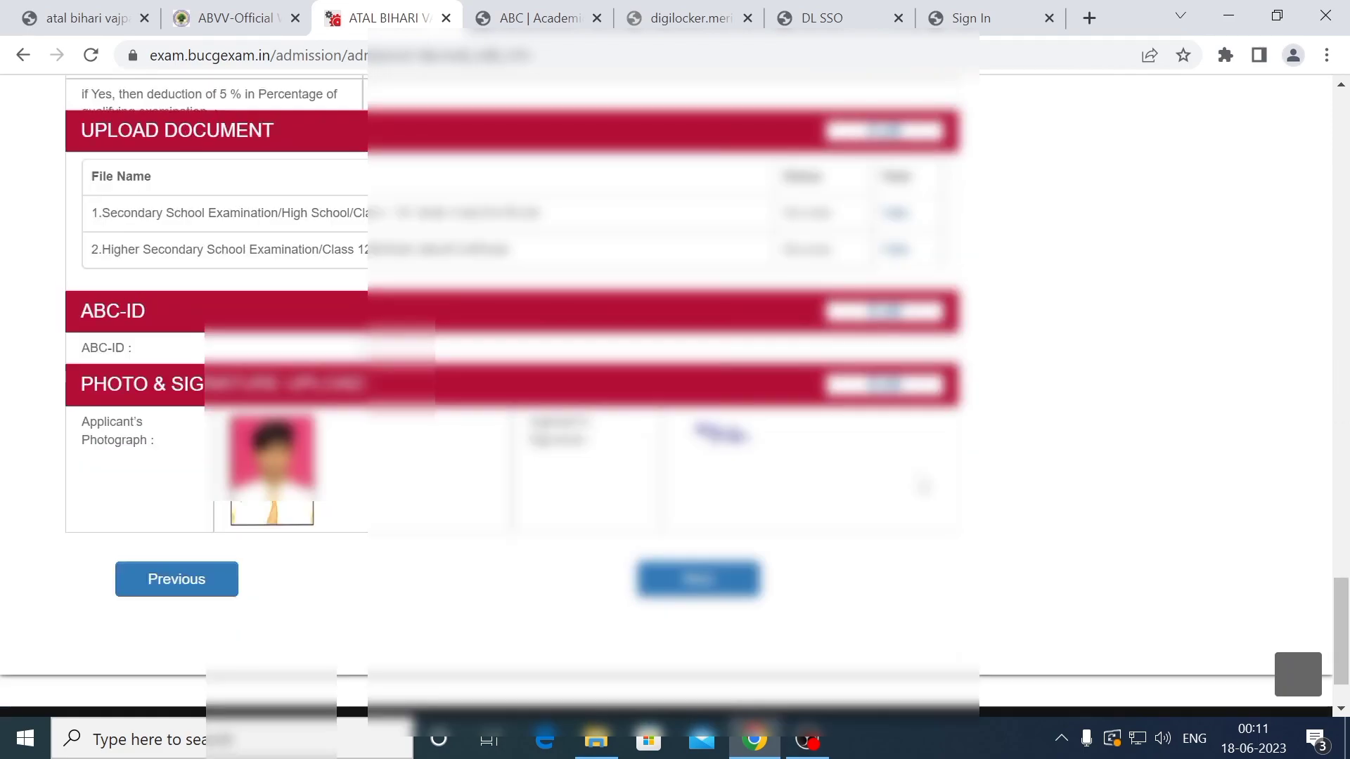
scroll(918, 483, up, 5)
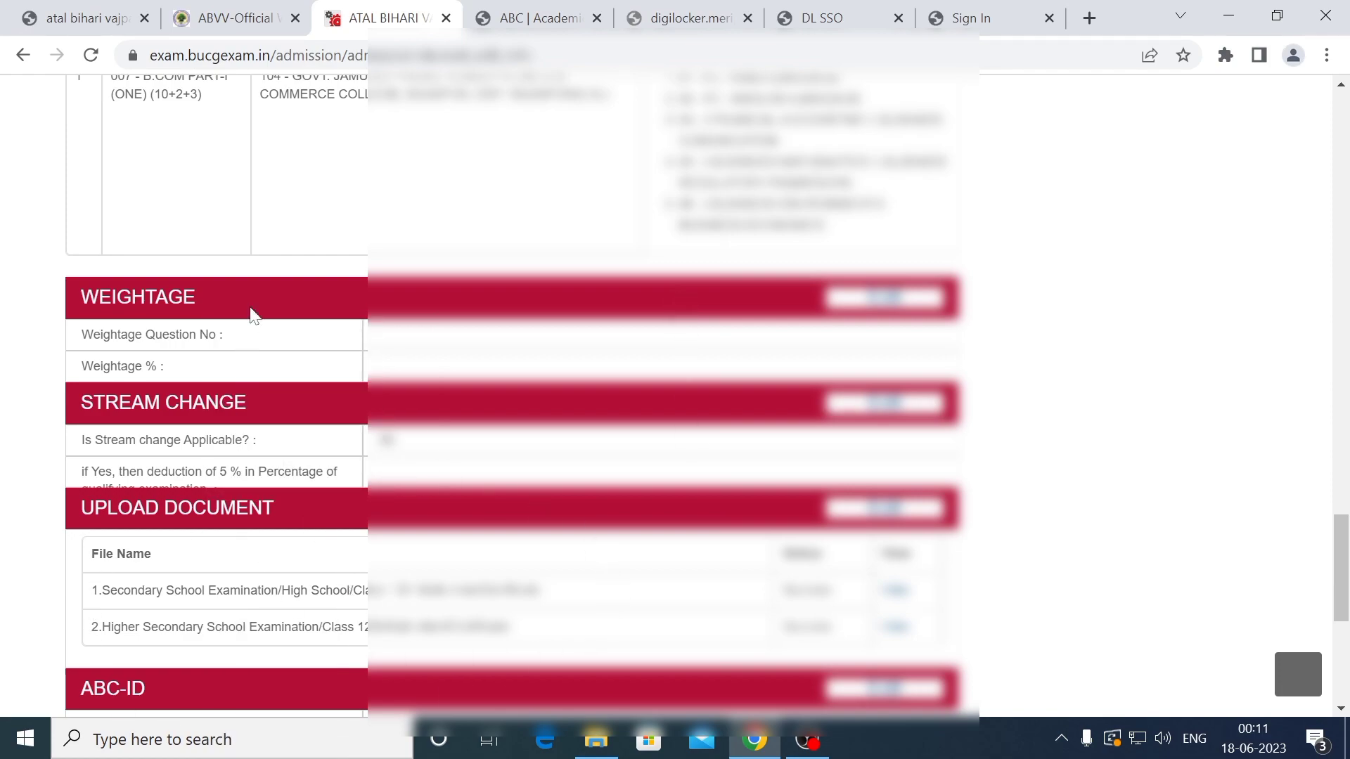
scroll(503, 518, down, 6)
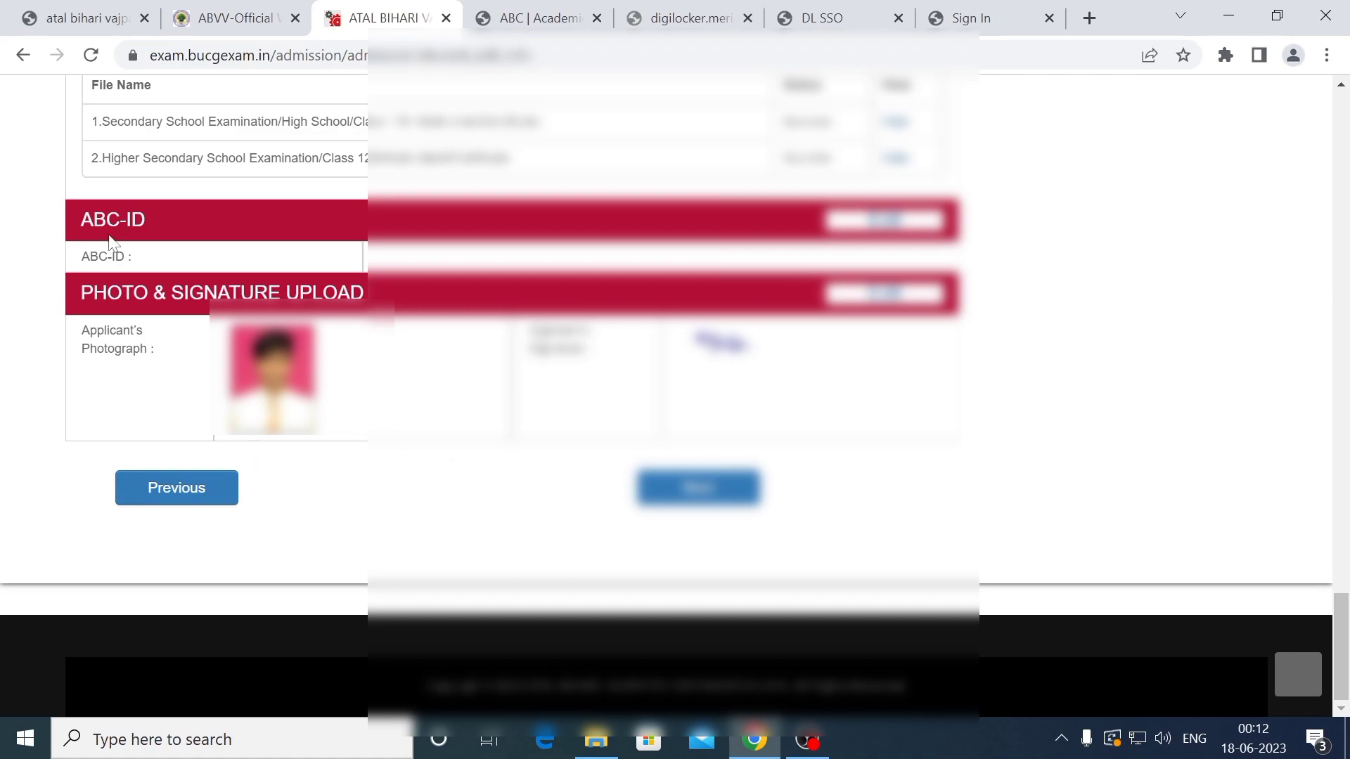
click(679, 502)
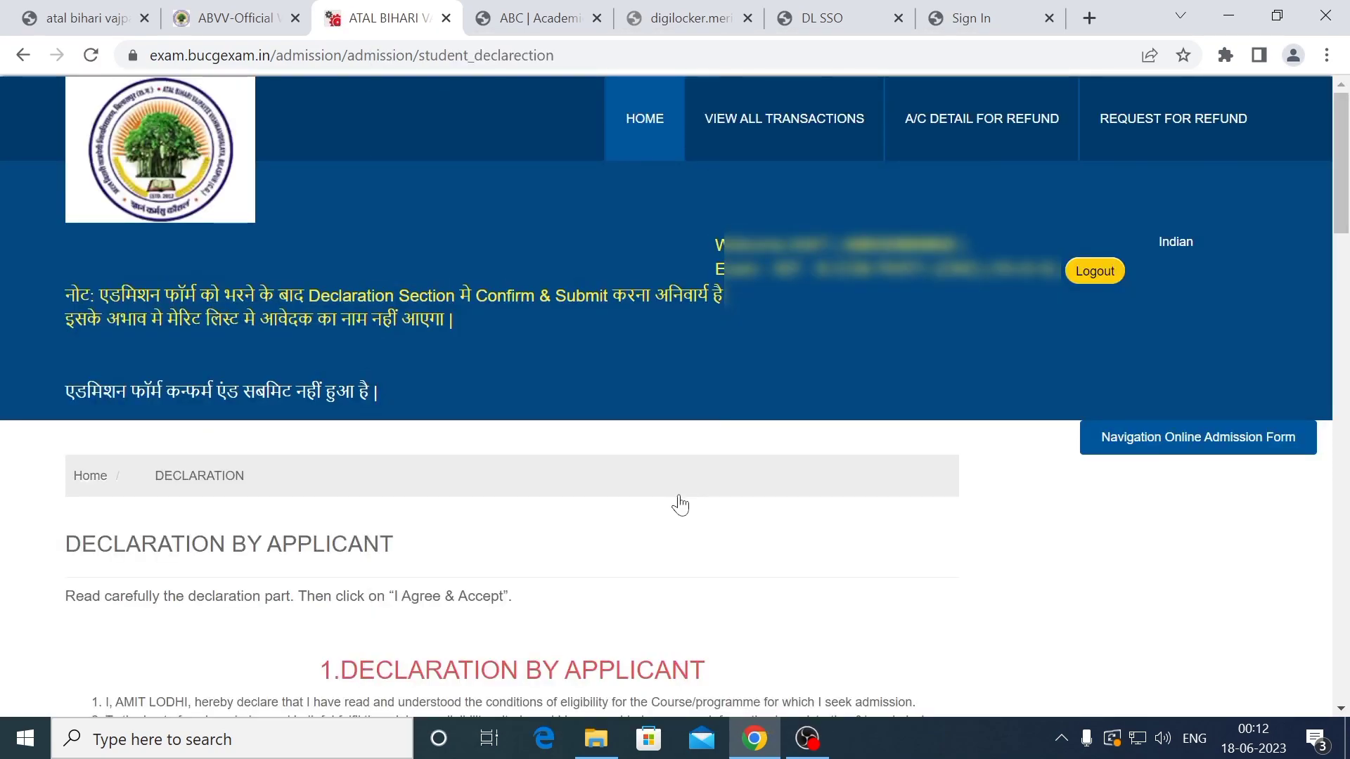
- Tick I AGREE & ACCEPT for the applicant, parent/guardian, and student and parent anti-ragging undertakings
scroll(669, 504, down, 6)
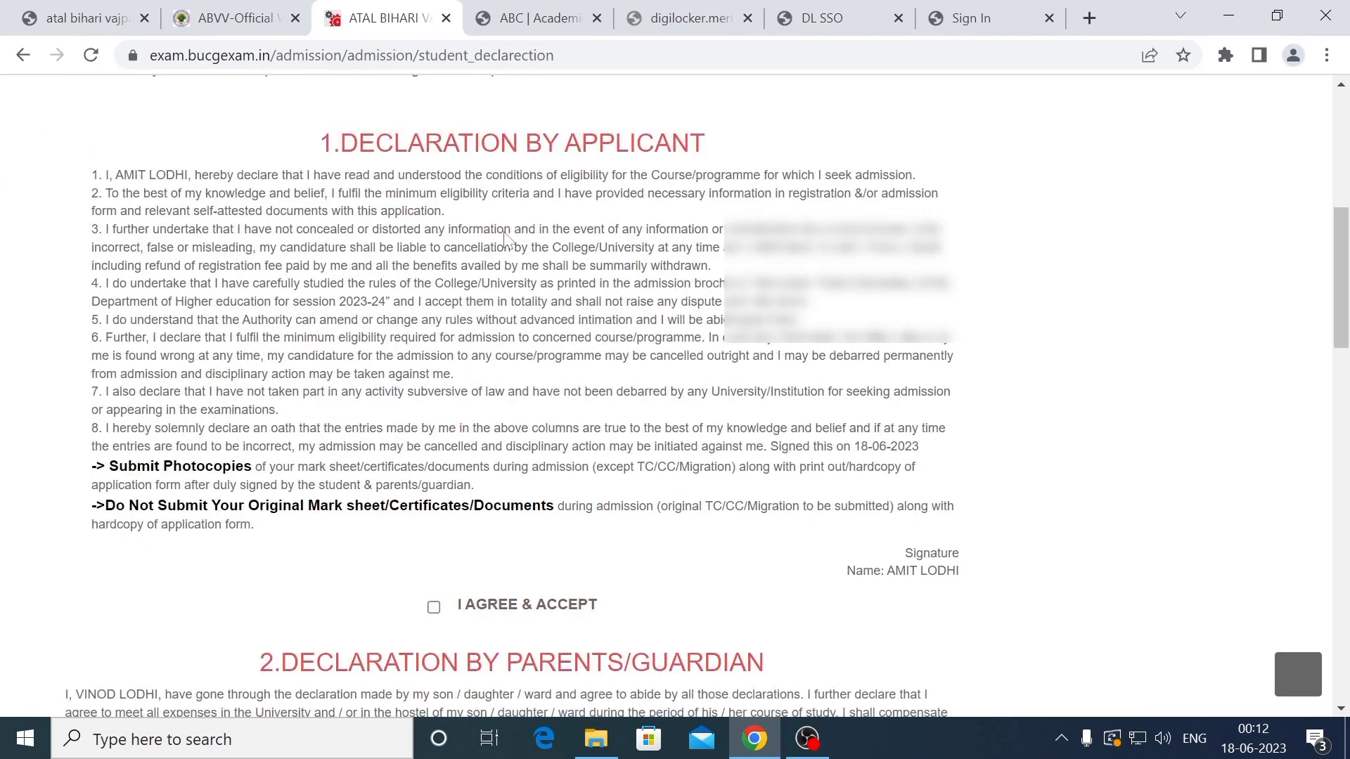
scroll(506, 242, down, 4)
click(433, 290)
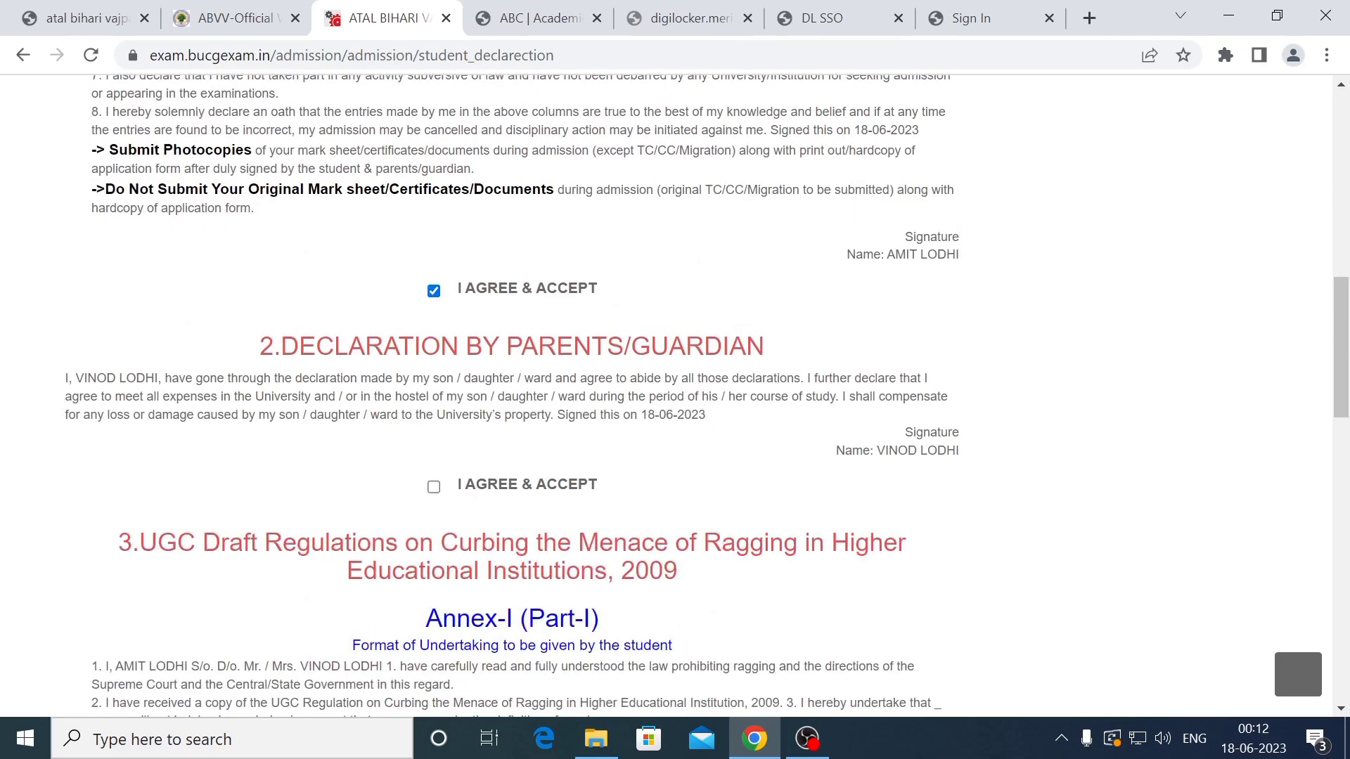
click(434, 487)
scroll(433, 506, down, 5)
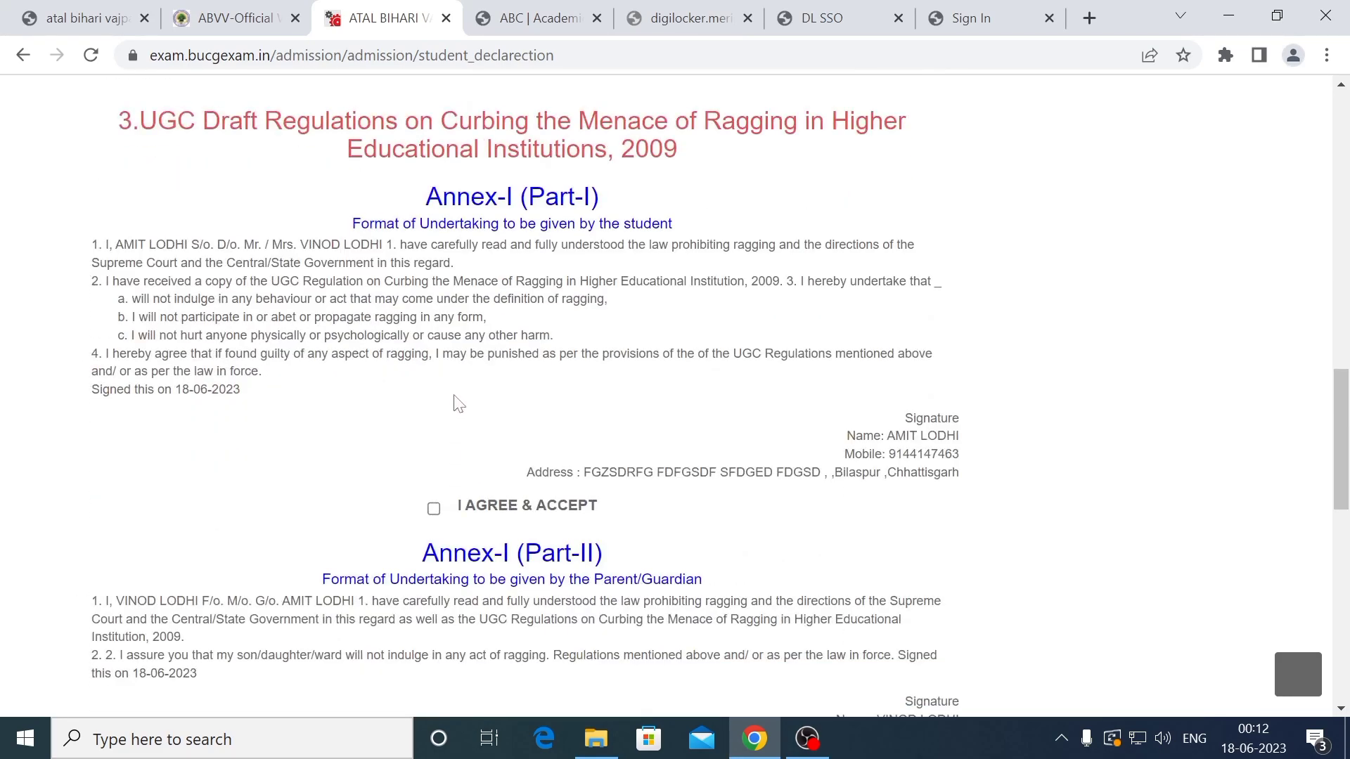
click(433, 510)
scroll(434, 517, down, 6)
click(434, 265)
scroll(443, 295, down, 4)
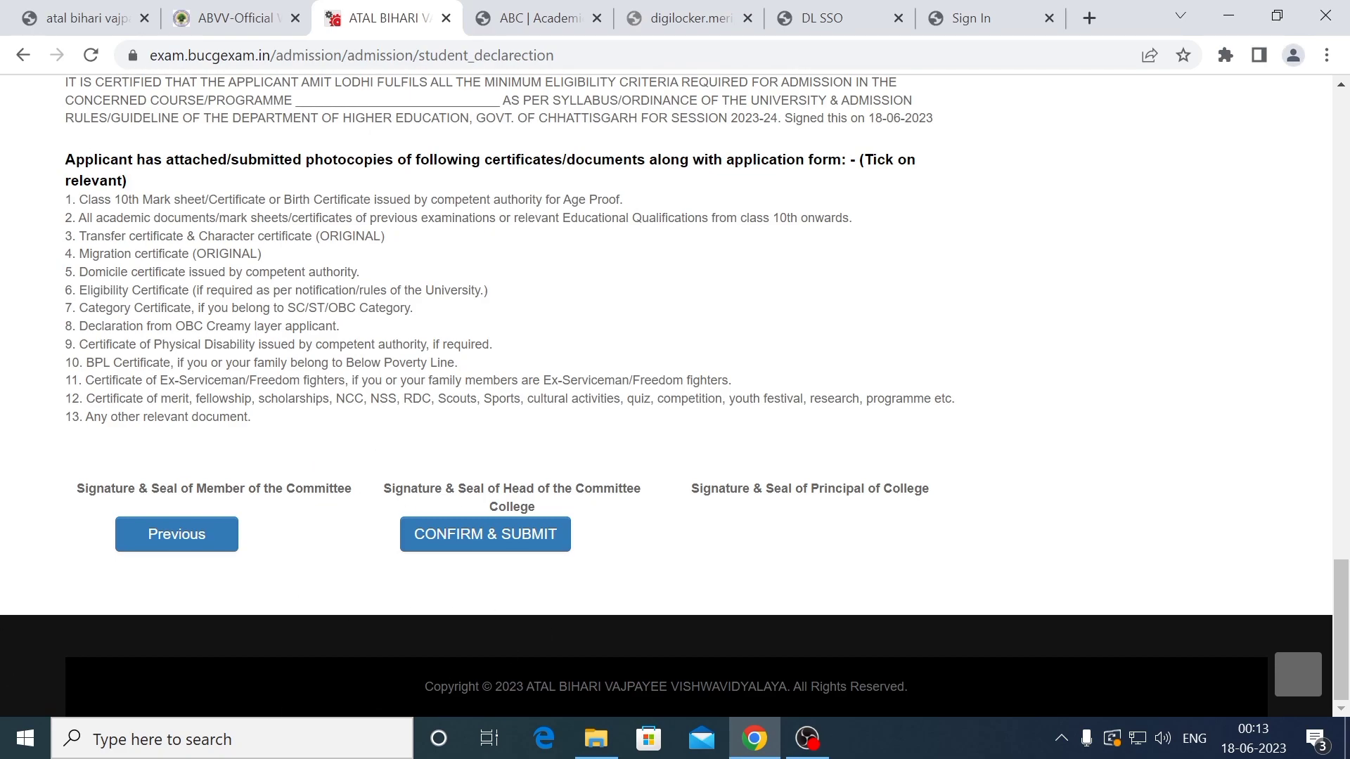
- Choose CONFIRM & SUBMIT at the bottom of the declaration page
click(493, 545)
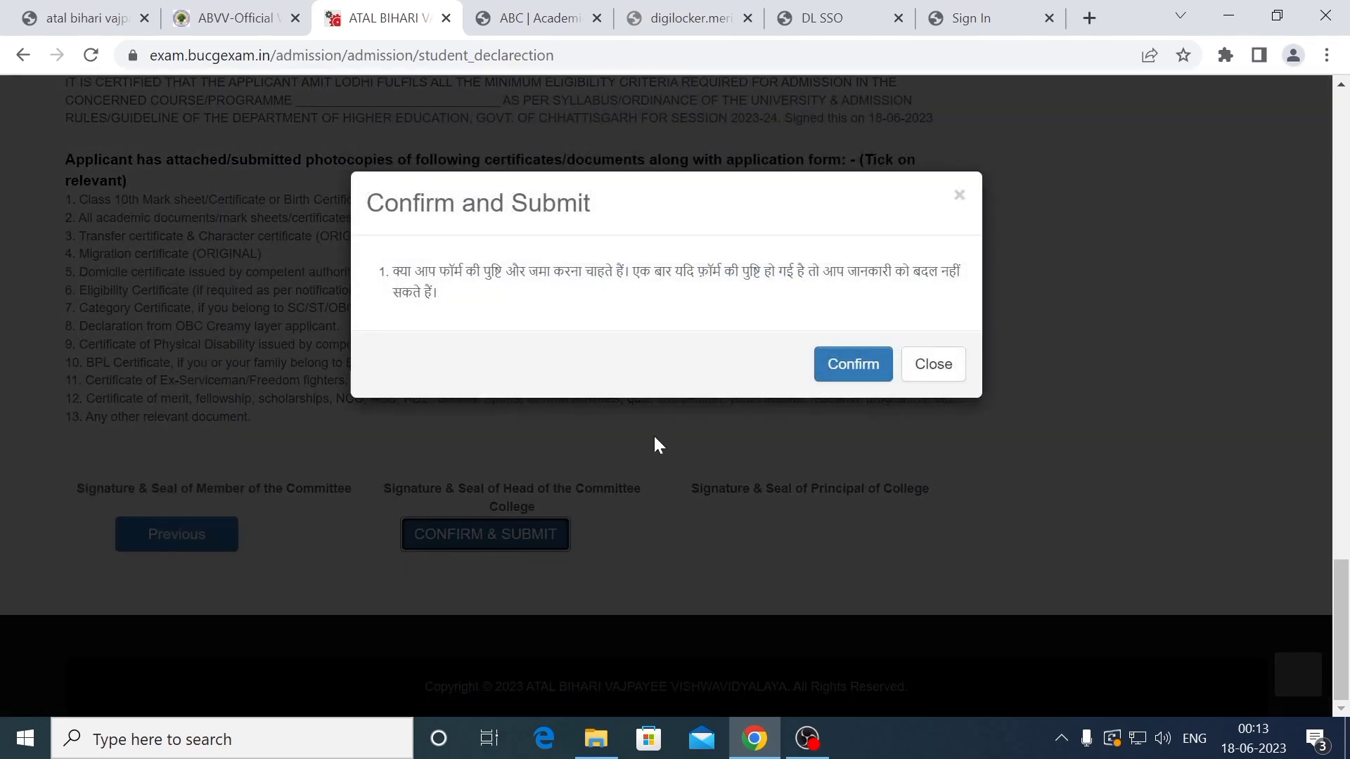